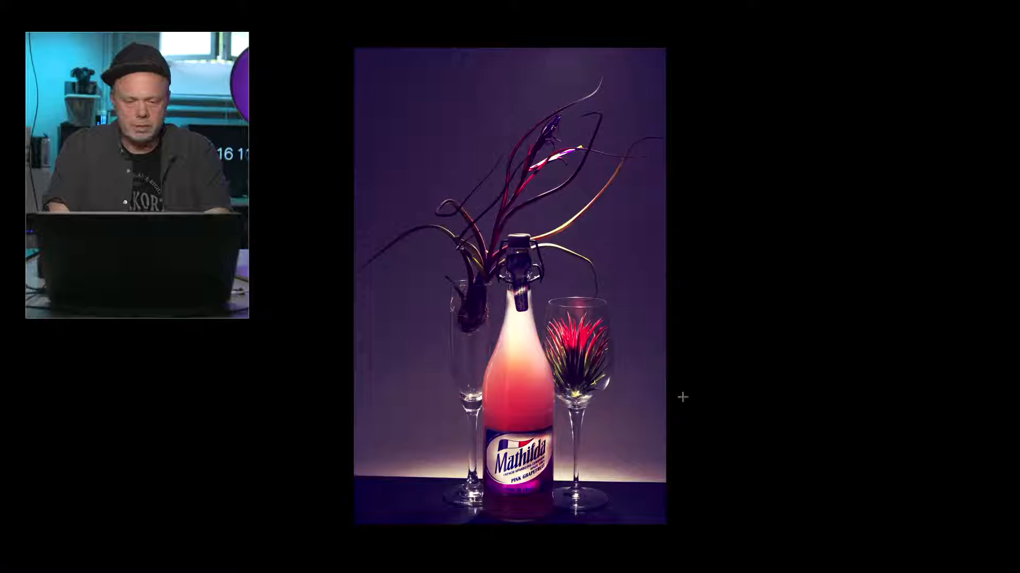
# - Leave the full-screen preview and bring back the standard workspace around the photo
pyautogui.press('f')
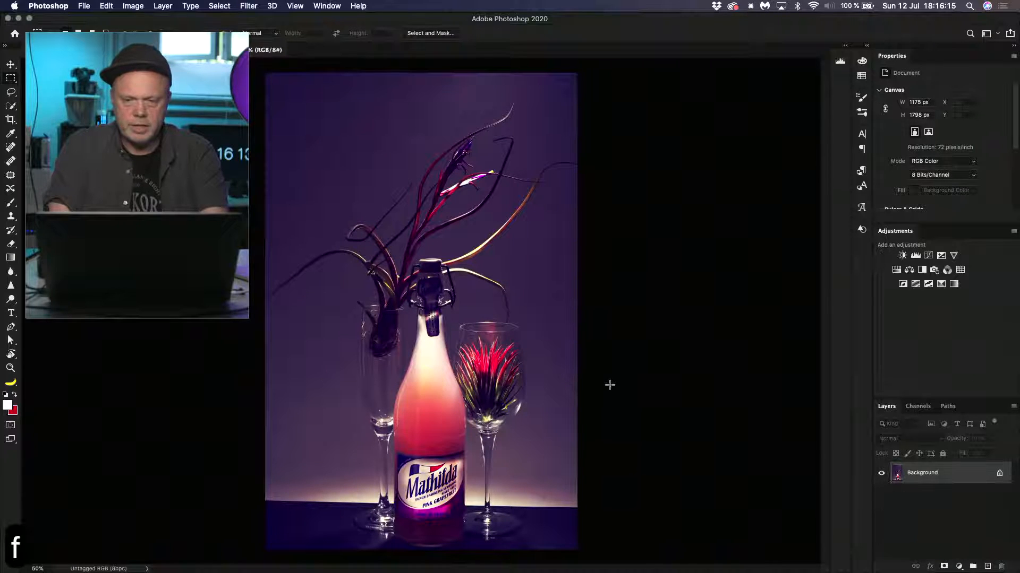
pyautogui.press('f')
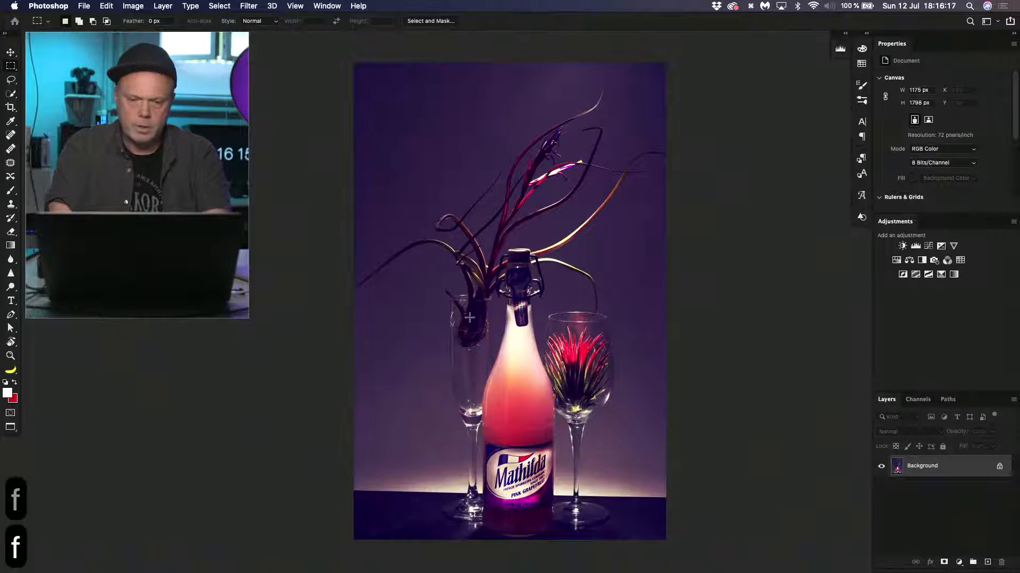
pyautogui.press('space')
pyautogui.moveTo(517, 349); pyautogui.dragTo(535, 349)
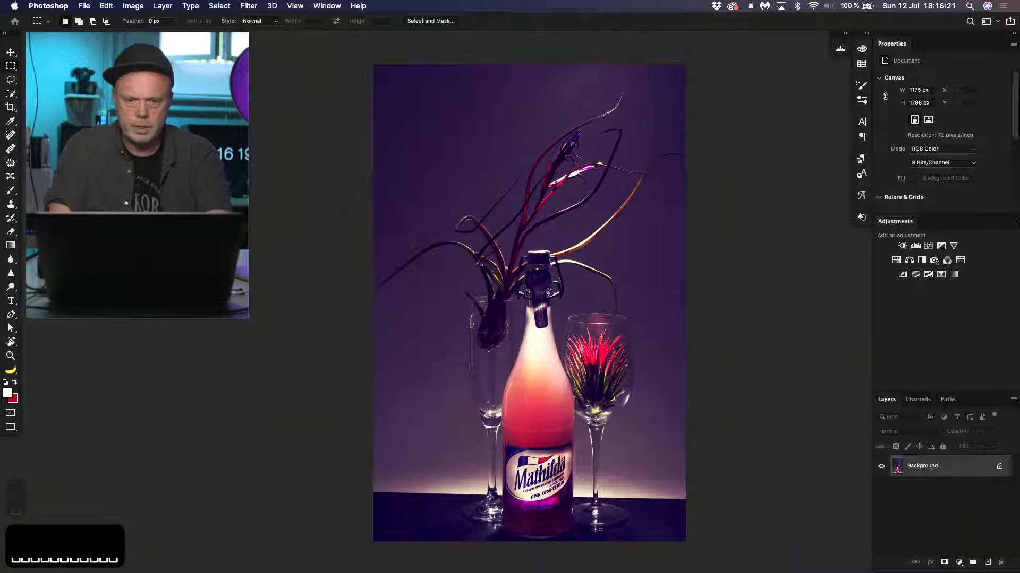
# - Set the Crop tool's aspect ratio to 5:7 for the bottle photo
pyautogui.press('c')
pyautogui.click(104, 21)
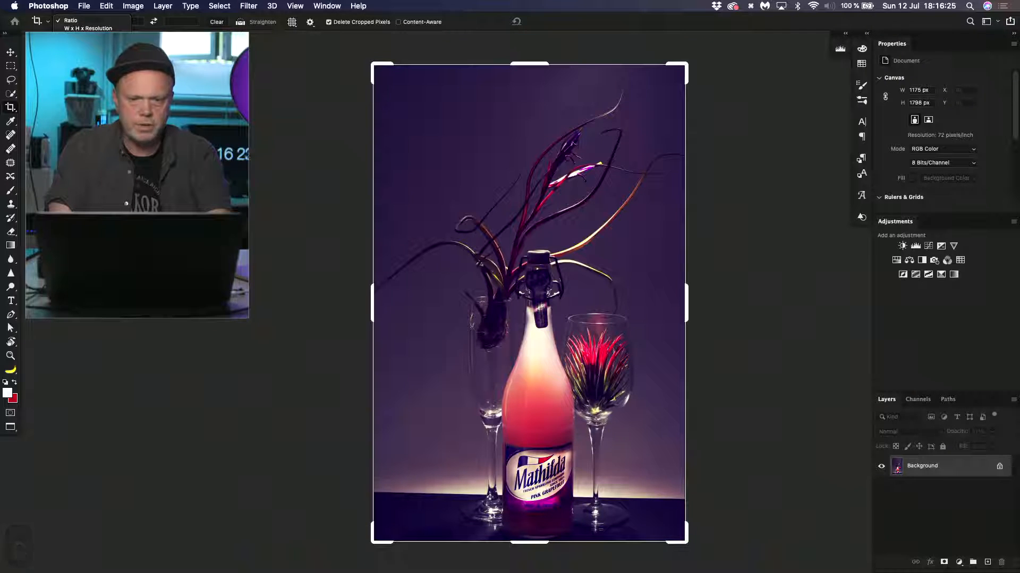
pyautogui.click(80, 72)
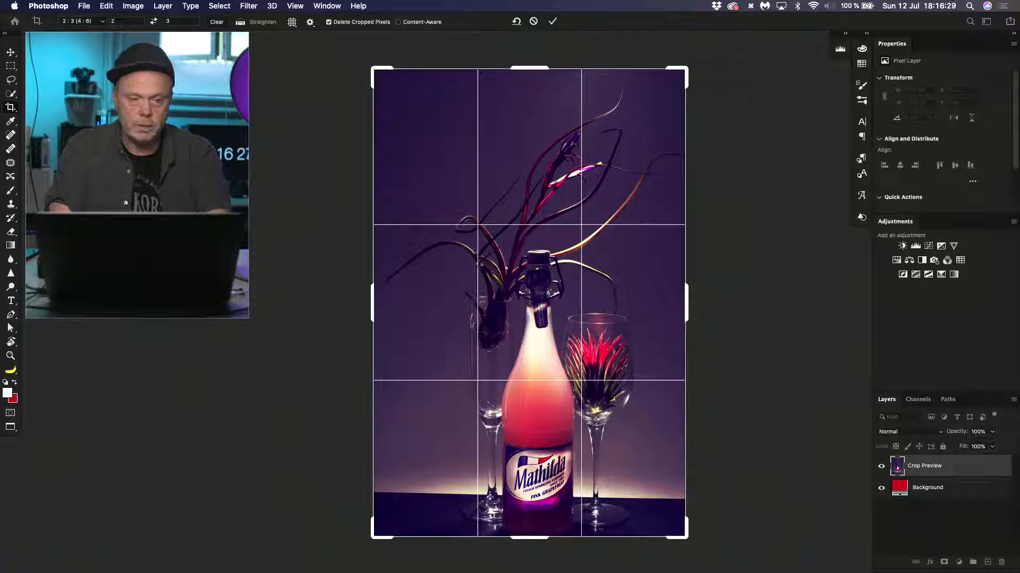
pyautogui.click(103, 23)
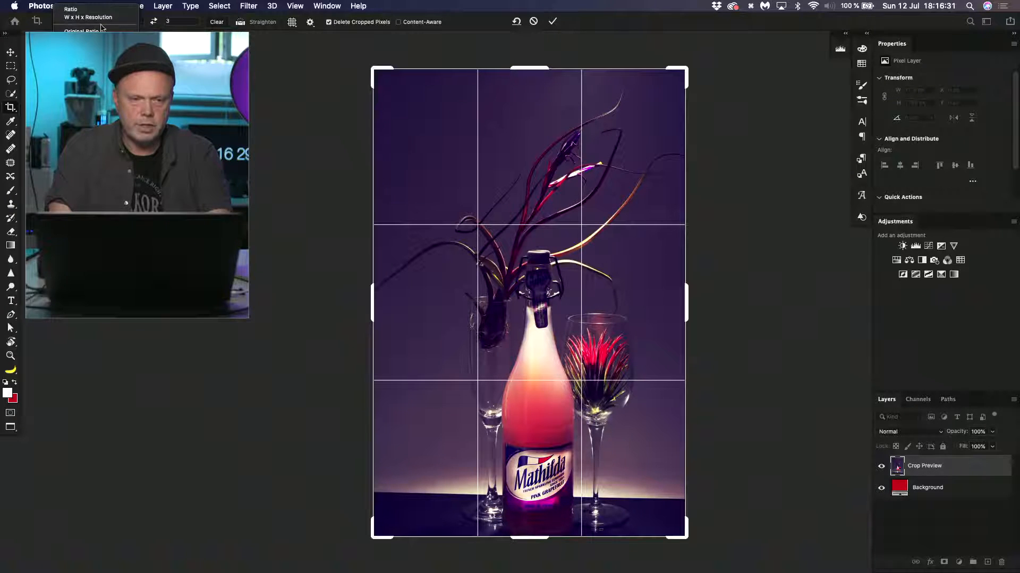
pyautogui.click(96, 56)
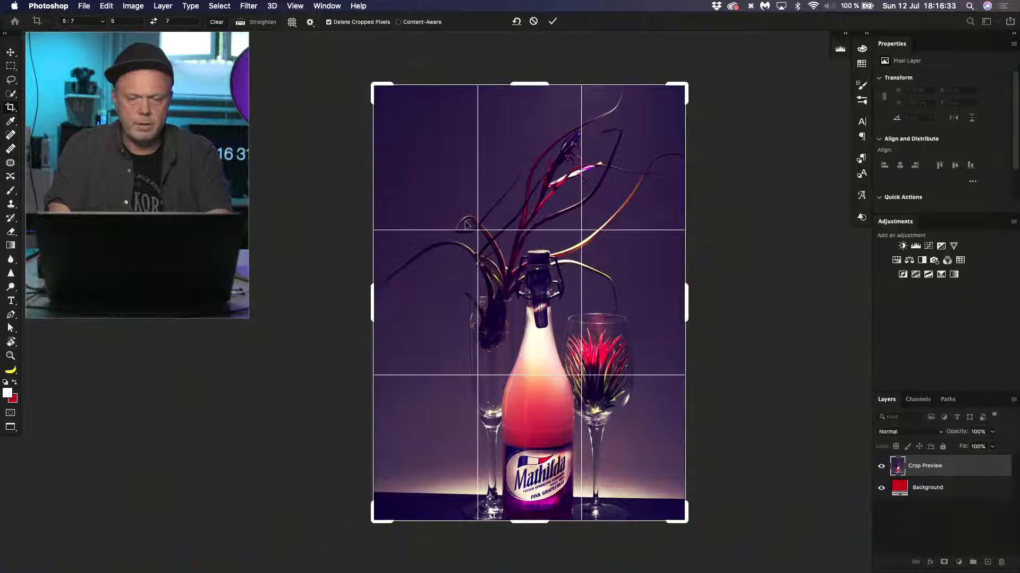
pyautogui.moveTo(373, 85); pyautogui.dragTo(361, 73)
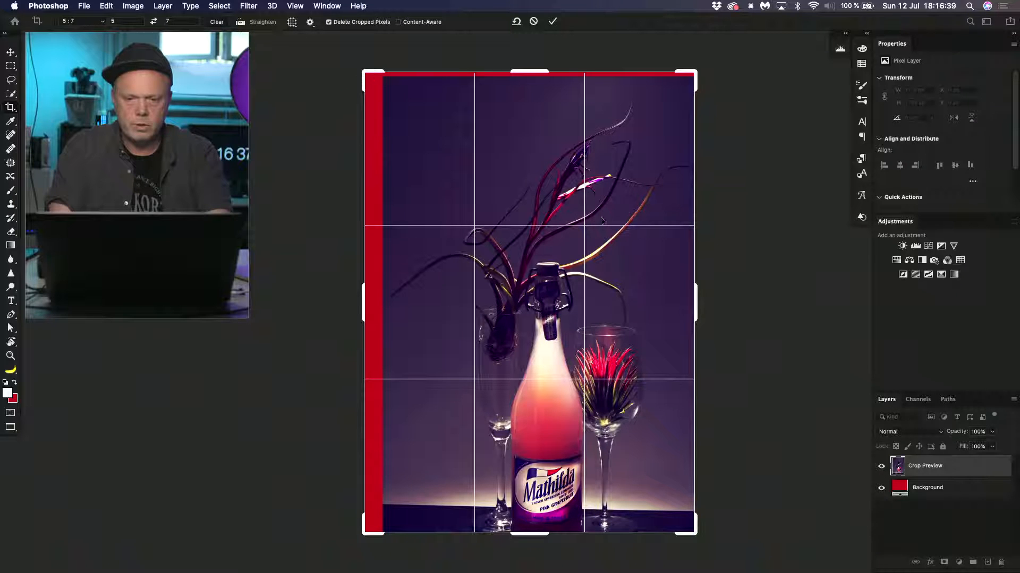
pyautogui.moveTo(693, 73); pyautogui.dragTo(702, 64)
pyautogui.press('Return')
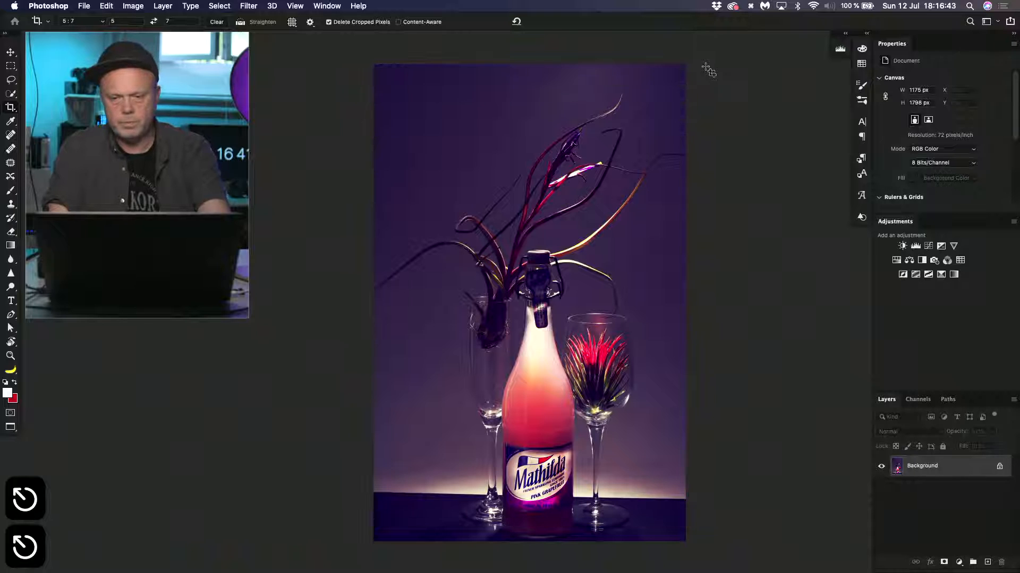
# - Duplicate the Background layer and extend the canvas with a 5:7 crop that adds borders on both sides of the photo
pyautogui.press('super+j')
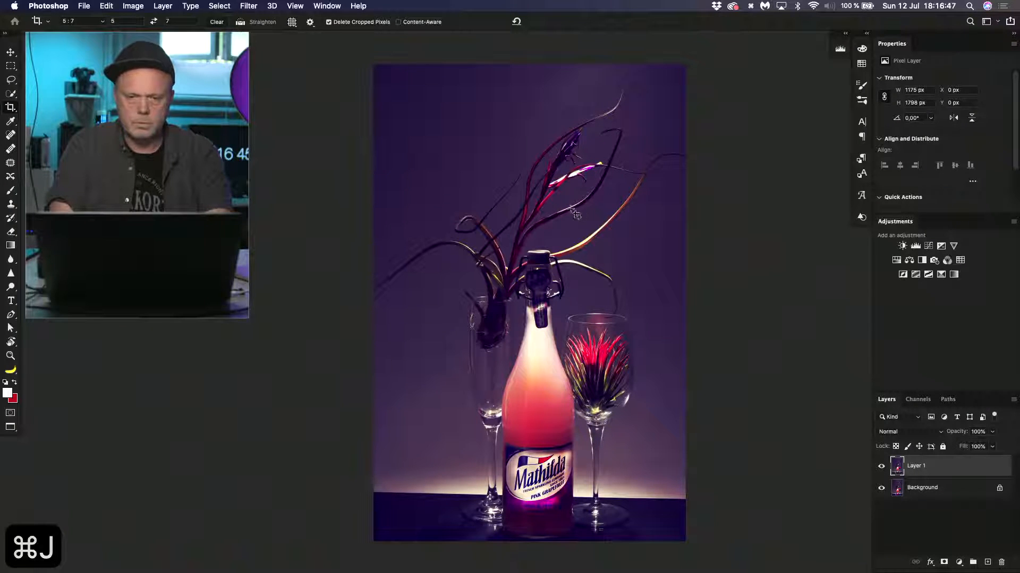
pyautogui.click(556, 272)
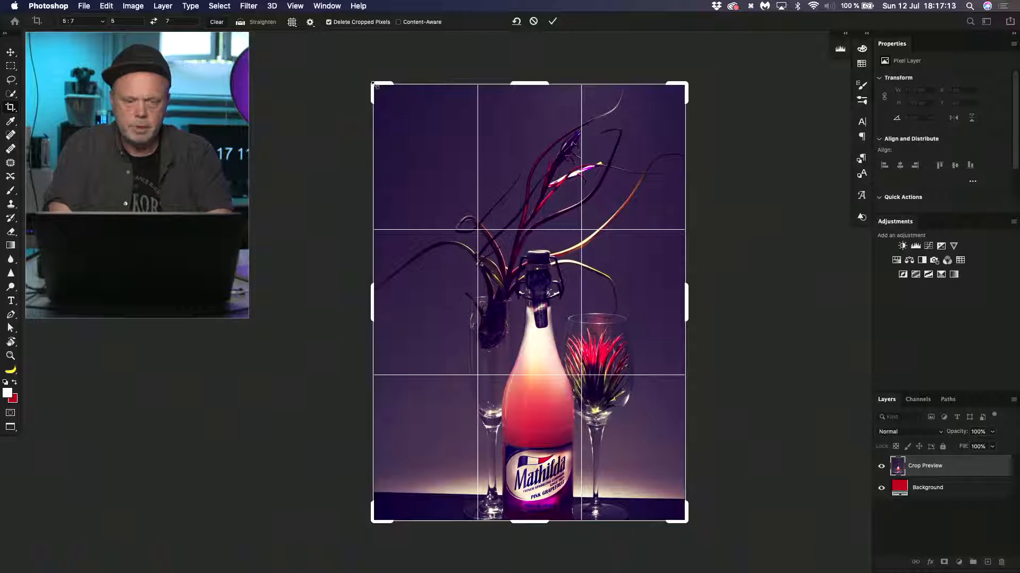
pyautogui.moveTo(373, 84); pyautogui.dragTo(353, 69)
pyautogui.press('Return')
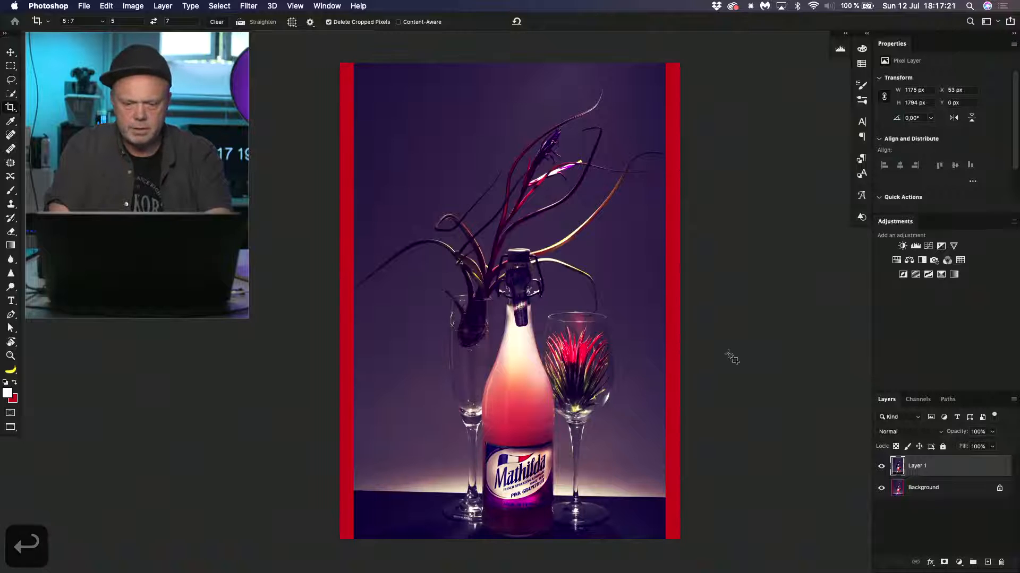
# - Stretch a copied strip of the photo's right edge over the right red border and merge it into Layer 1
pyautogui.press('m')
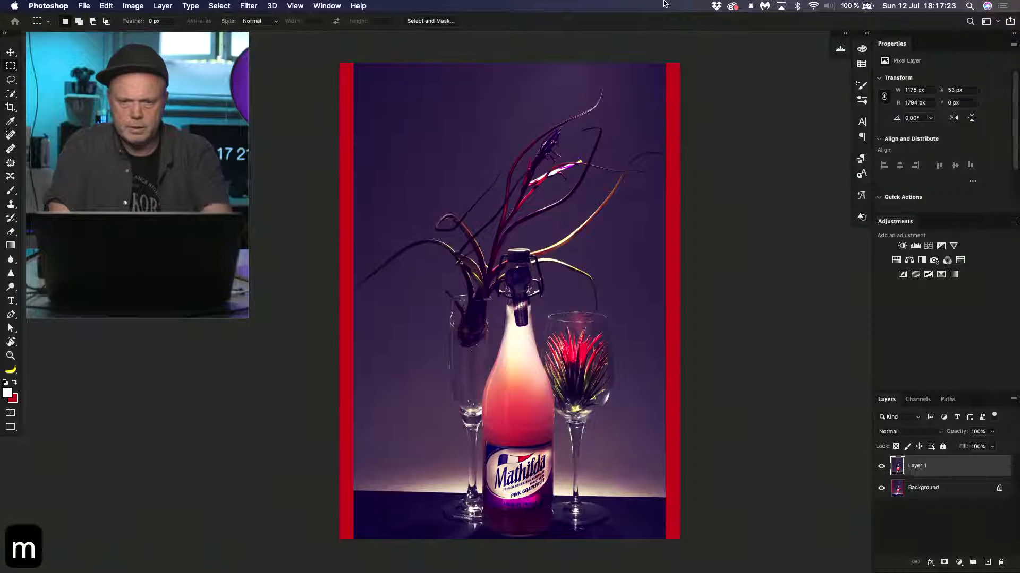
pyautogui.moveTo(647, 59); pyautogui.dragTo(664, 525)
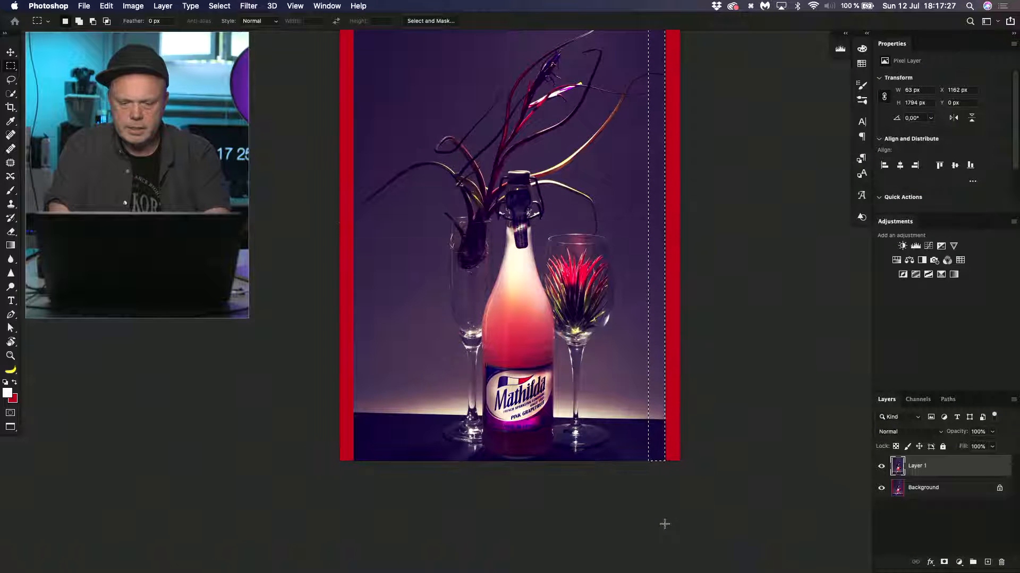
pyautogui.press('super+j')
pyautogui.press('super+t')
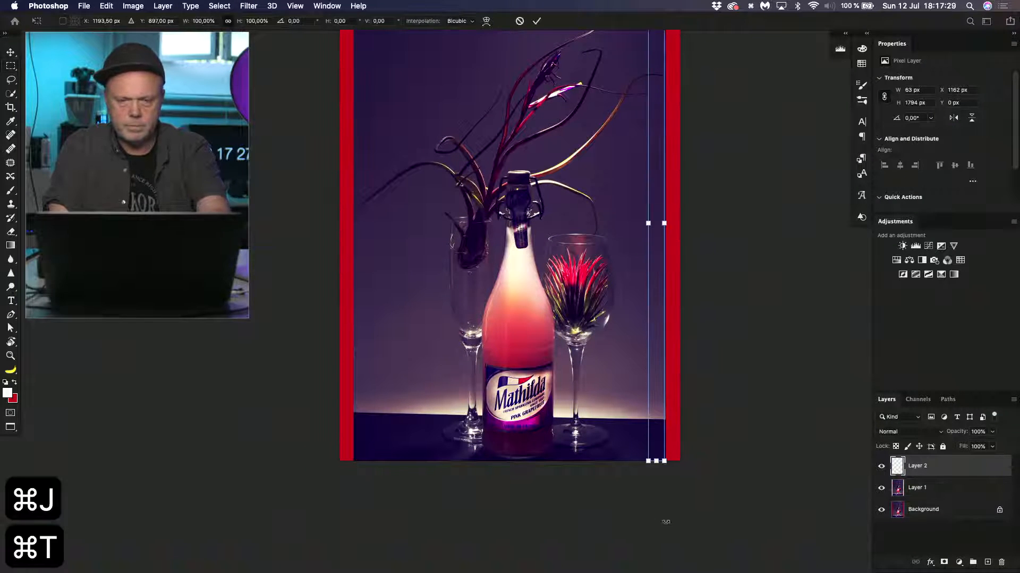
pyautogui.moveTo(664, 223); pyautogui.dragTo(683, 223)
pyautogui.press('Return')
pyautogui.moveTo(573, 251); pyautogui.dragTo(585, 324)
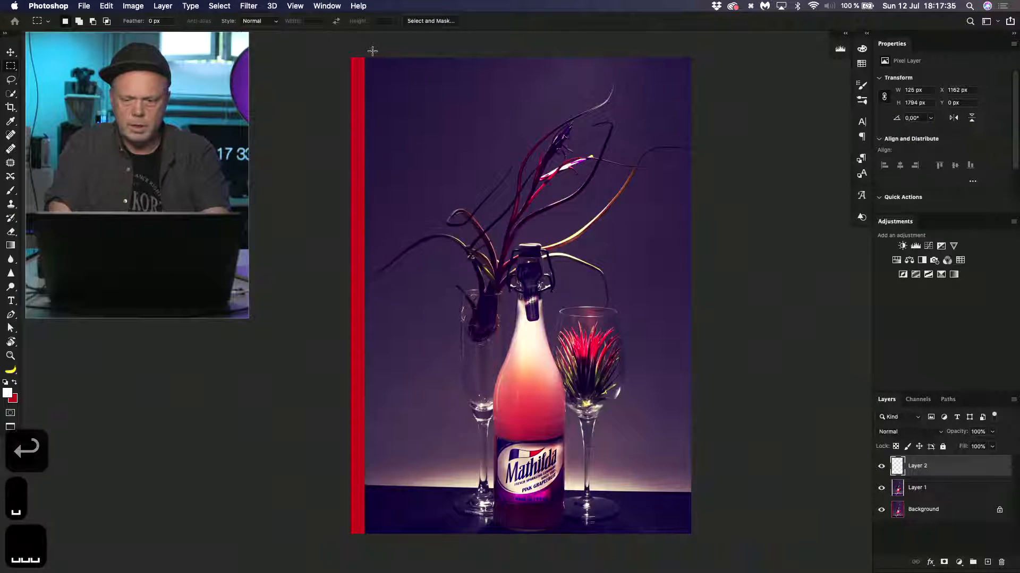
pyautogui.press('super+e')
# - Cover the left red border by stretching a copied strip of the photo's left edge, and merge it into Layer 1
pyautogui.moveTo(367, 56); pyautogui.dragTo(378, 546)
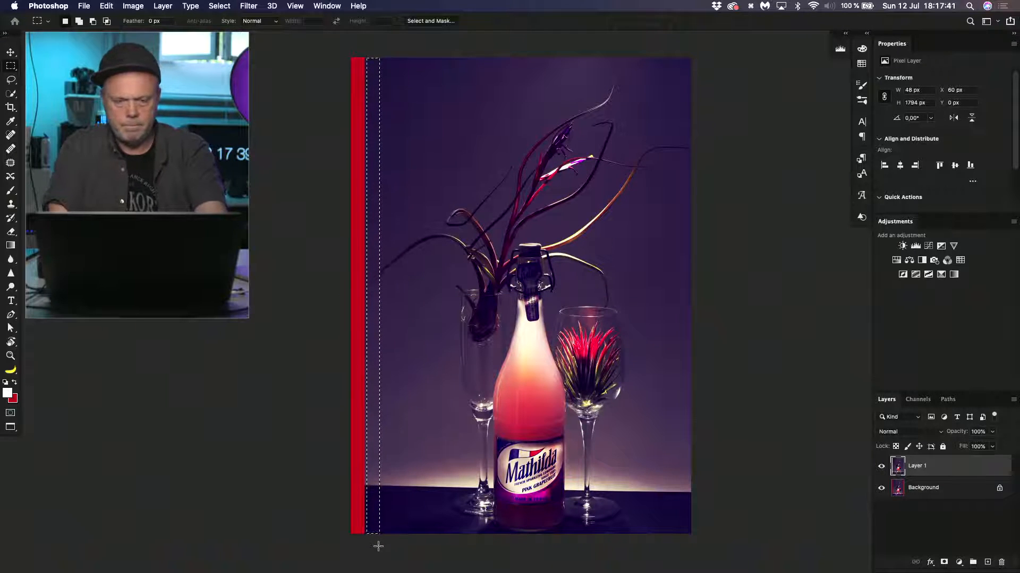
pyautogui.press('super+j')
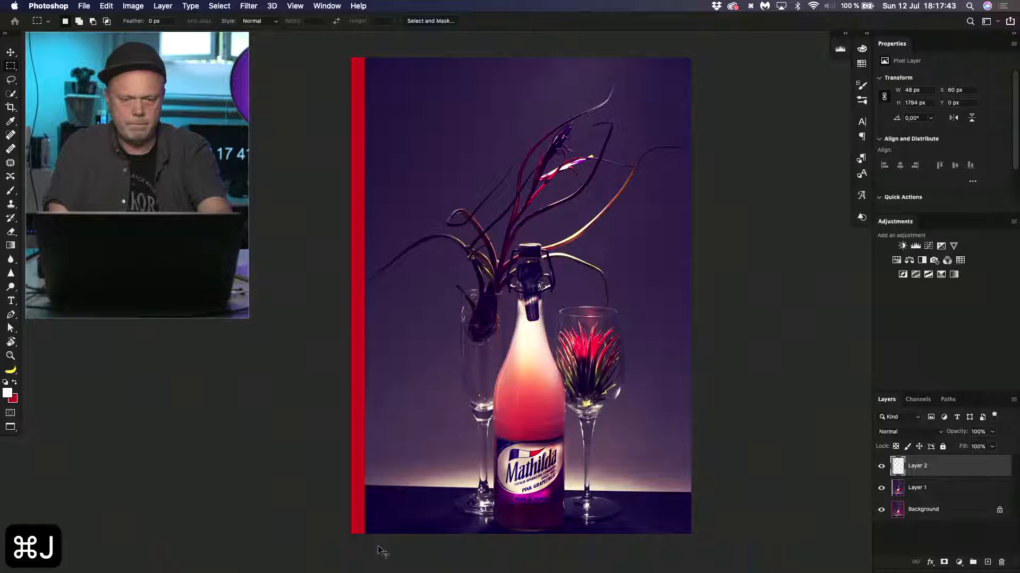
pyautogui.press('super+t')
pyautogui.moveTo(366, 298); pyautogui.dragTo(348, 297)
pyautogui.press('Return')
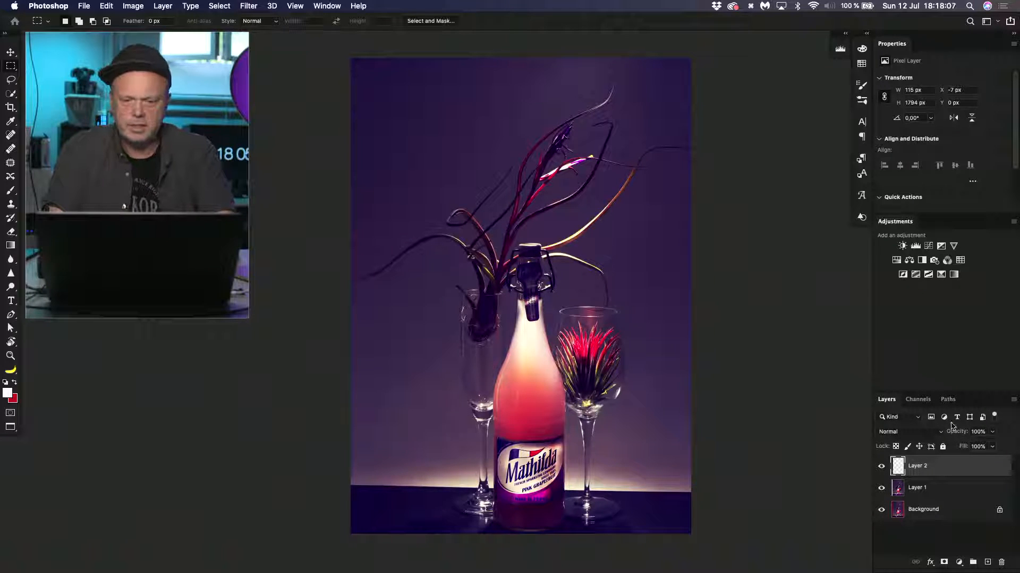
pyautogui.press('super+e')
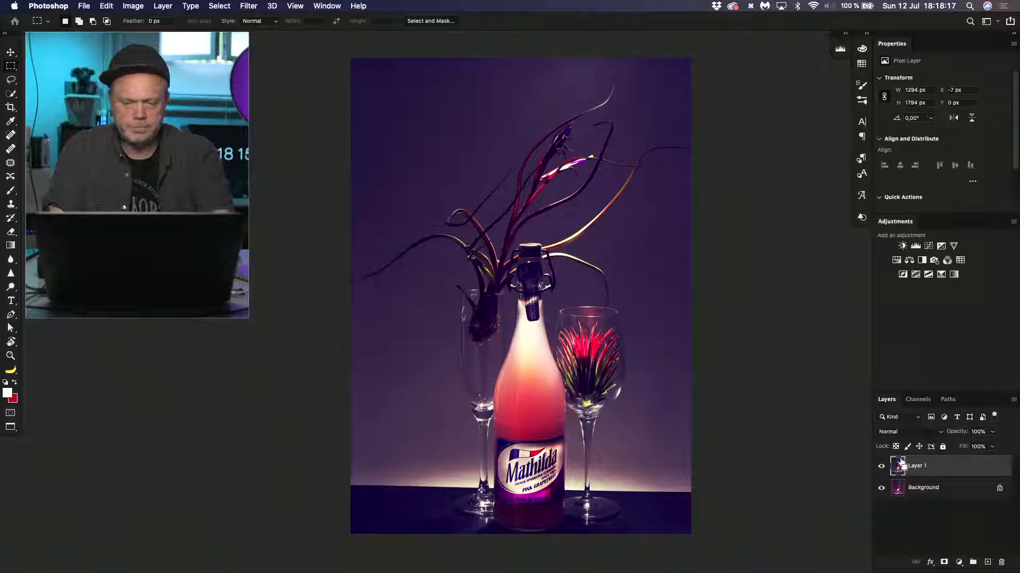
# - Duplicate the merged Layer 1 to keep a working copy above it
pyautogui.press('super+e')
pyautogui.press('super+z')
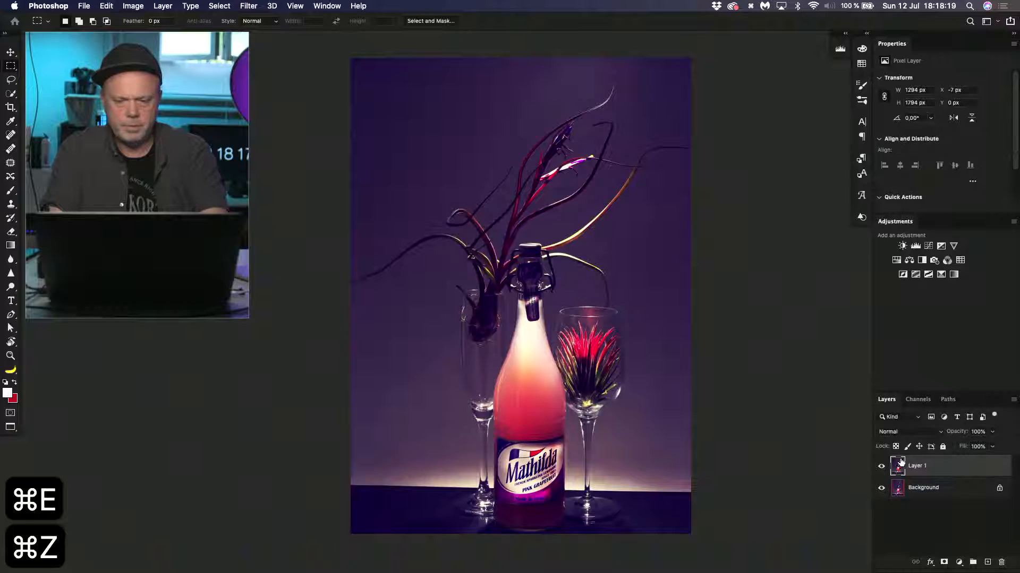
pyautogui.press('super+j')
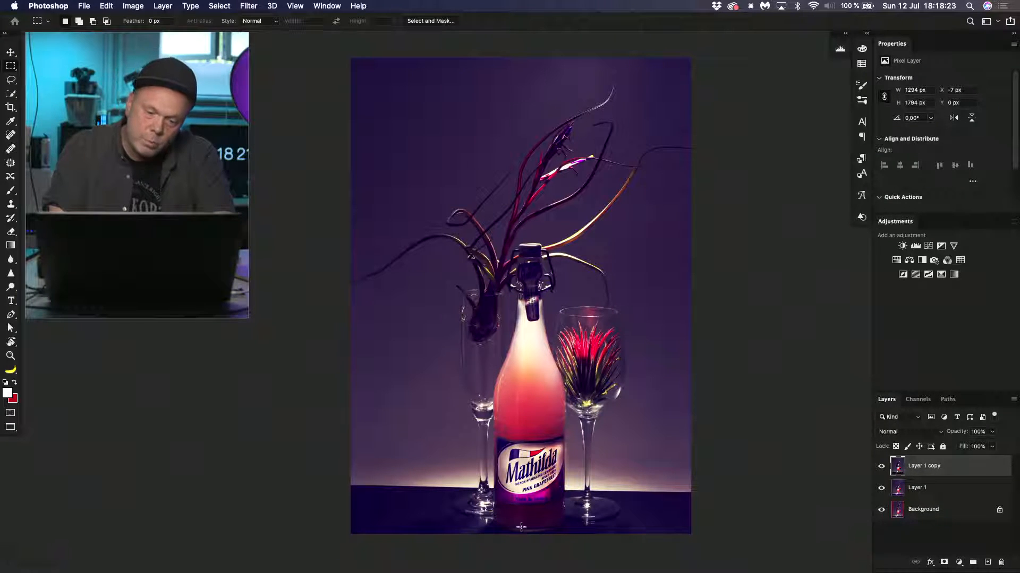
pyautogui.moveTo(467, 521); pyautogui.dragTo(649, 535)
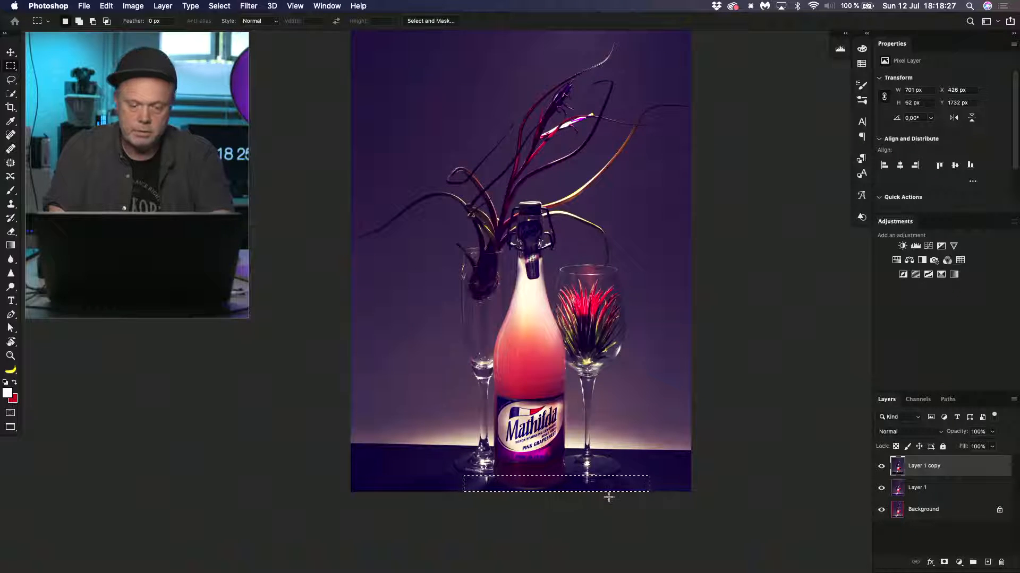
pyautogui.click(567, 488)
pyautogui.moveTo(414, 439); pyautogui.dragTo(566, 530)
pyautogui.press('super+d')
pyautogui.press('m')
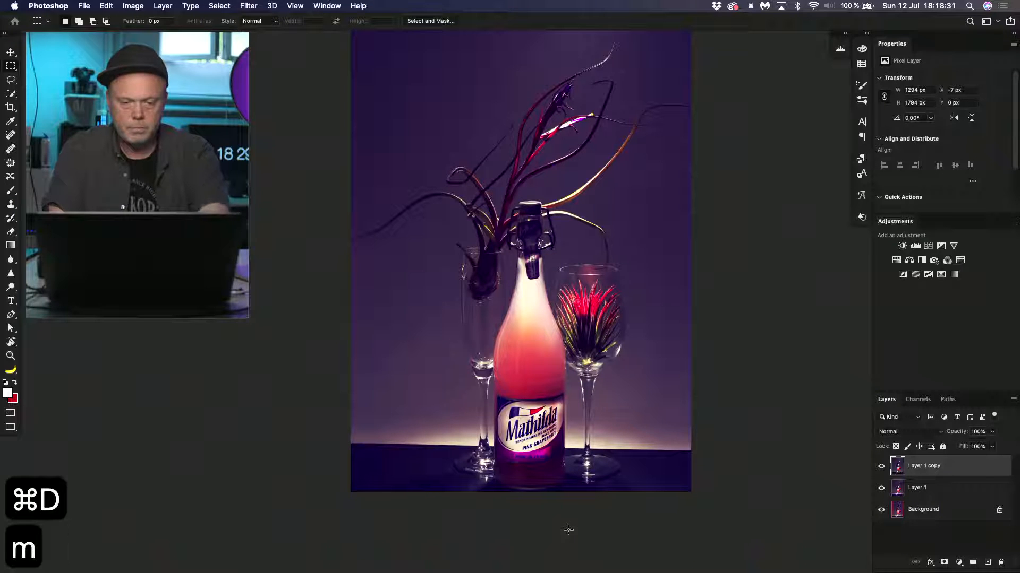
pyautogui.moveTo(410, 423); pyautogui.dragTo(469, 427)
pyautogui.press('super+d')
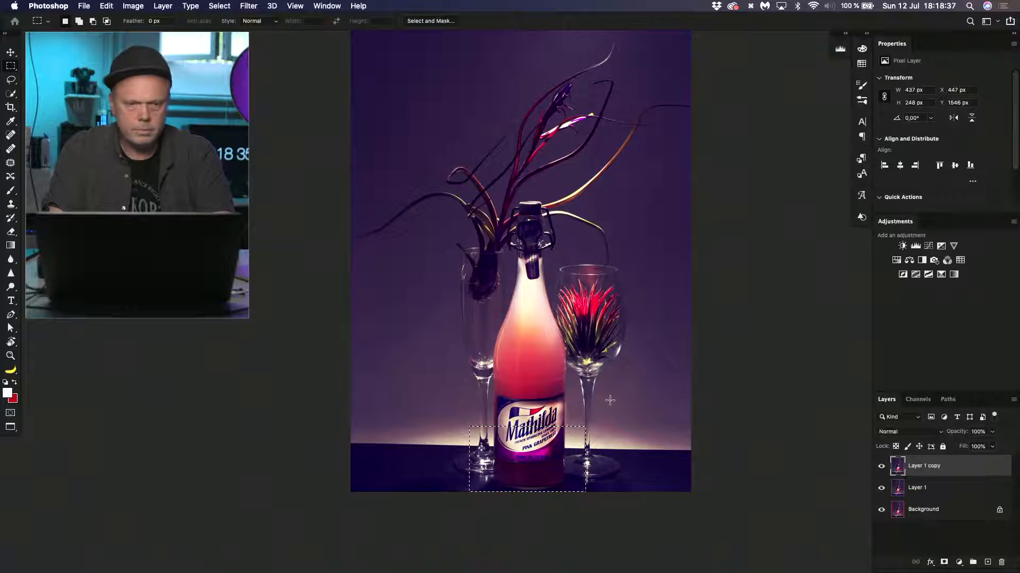
pyautogui.press('super+d')
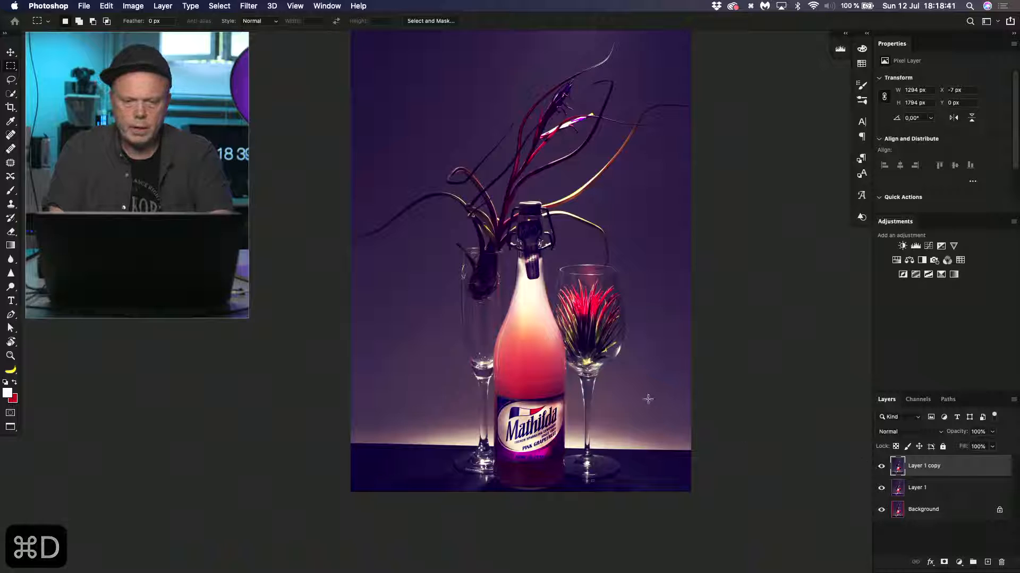
# - Examine the bottle's neck label, swing-top closure and plant roots up close
pyautogui.moveTo(630, 405); pyautogui.dragTo(629, 453)
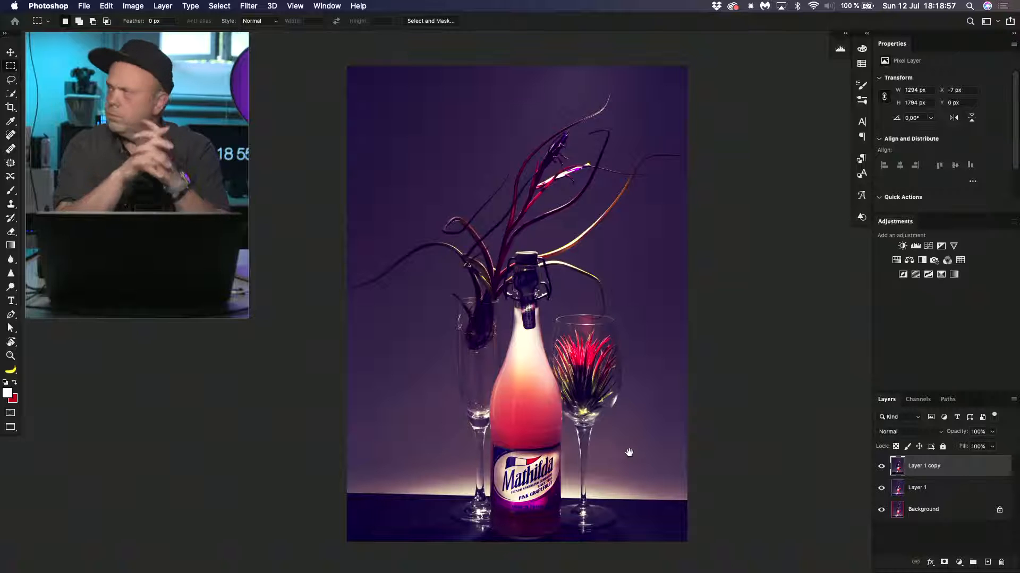
pyautogui.press('super+plus')
pyautogui.press('super+plus')
pyautogui.press('super+plus')
pyautogui.press('super+plus')
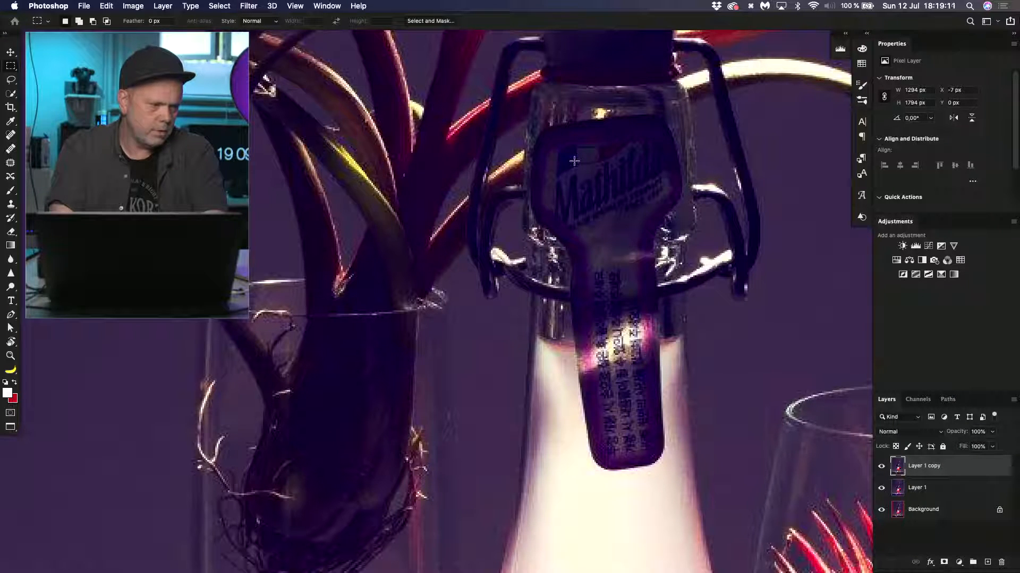
pyautogui.press('super+minus')
pyautogui.press('super+minus')
pyautogui.press('super+minus')
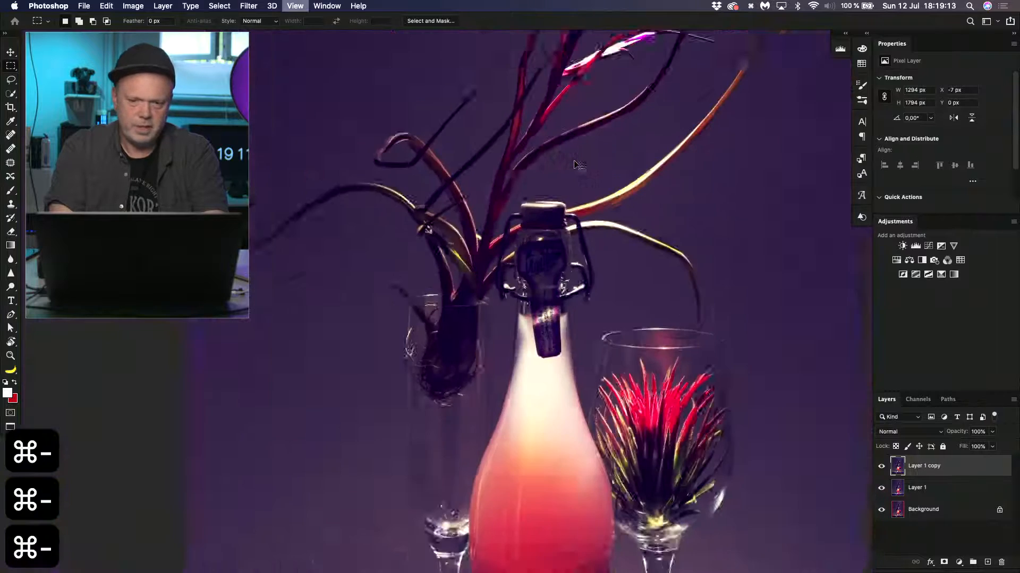
pyautogui.press('super+minus')
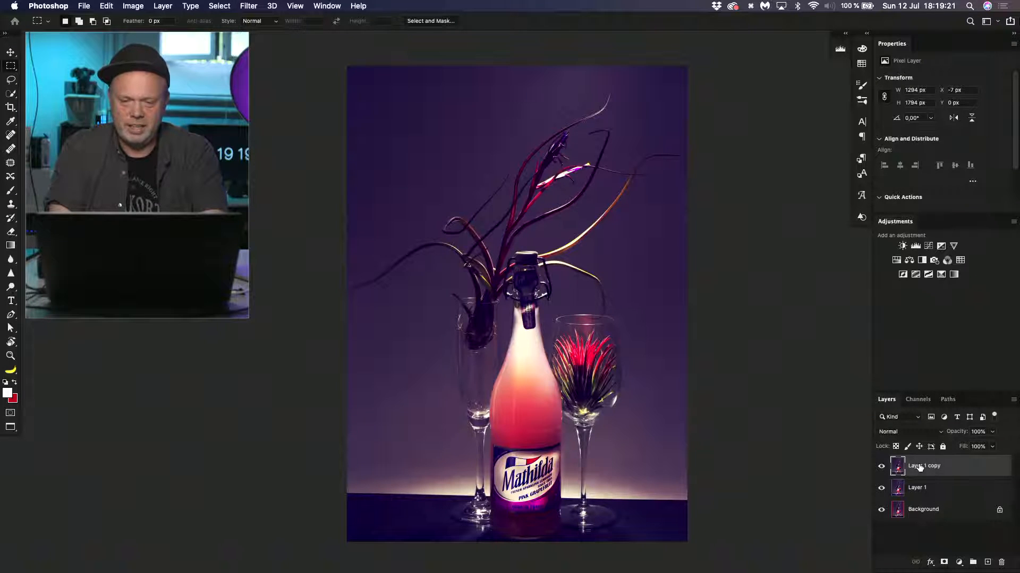
# - Merge the copied layer down into Layer 1 and duplicate the result
pyautogui.press('super+e')
pyautogui.press('super+j')
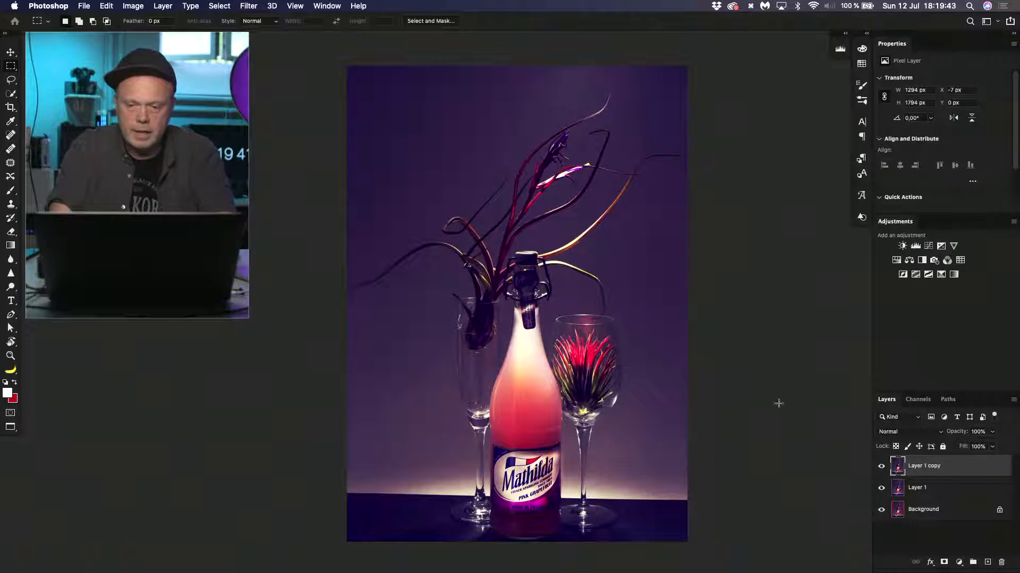
# - Add a Curves adjustment that strongly brightens the image, and invert its mask to black
pyautogui.click(928, 246)
pyautogui.moveTo(966, 137); pyautogui.dragTo(931, 120)
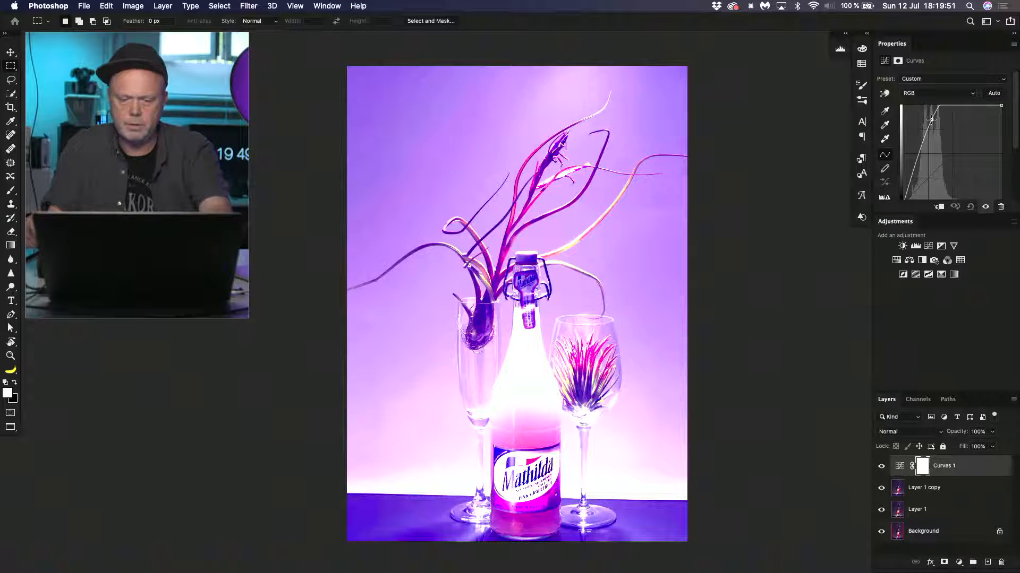
pyautogui.press('super+i')
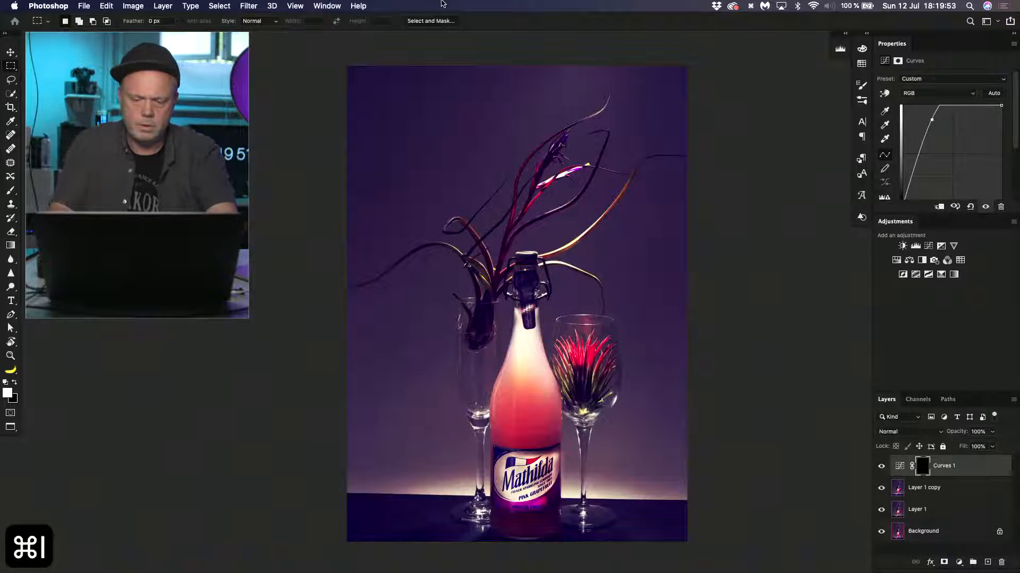
# - Paint white with a larger soft brush on the Curves mask over the bottle's neck label to brighten it
pyautogui.press('super+plus')
pyautogui.press('super+plus')
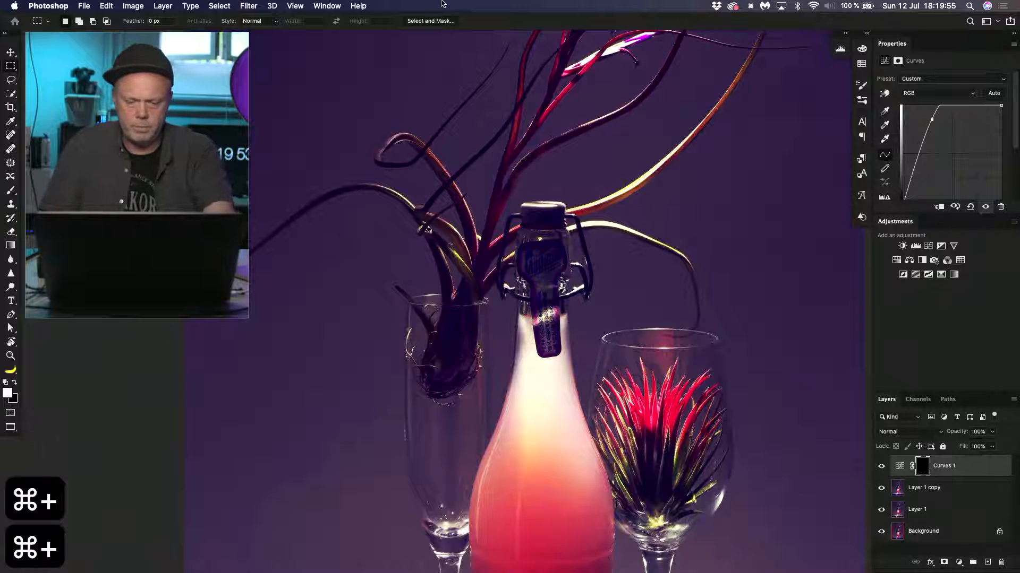
pyautogui.press('b')
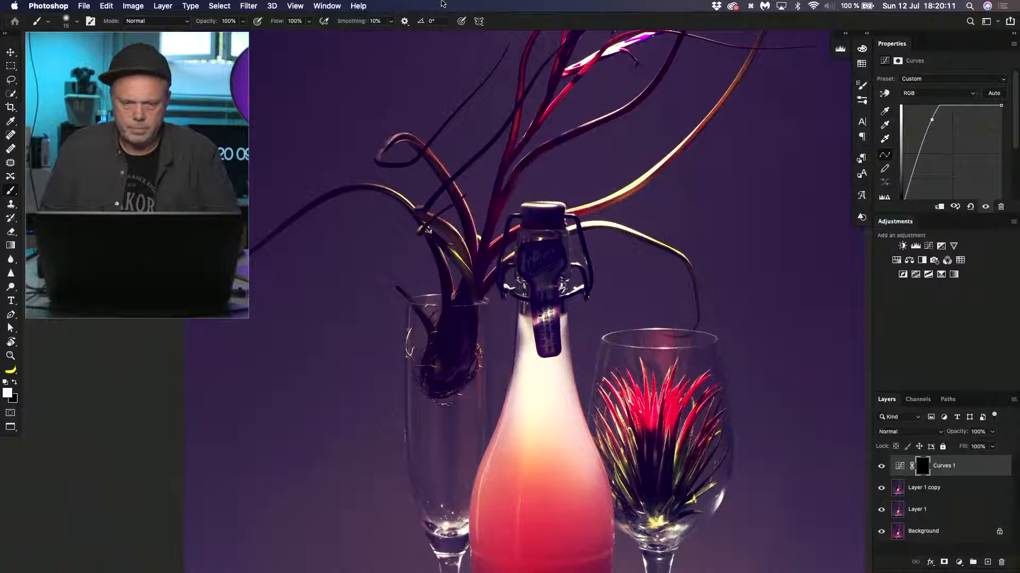
pyautogui.press('super+Tab')
pyautogui.press('super+Tab')
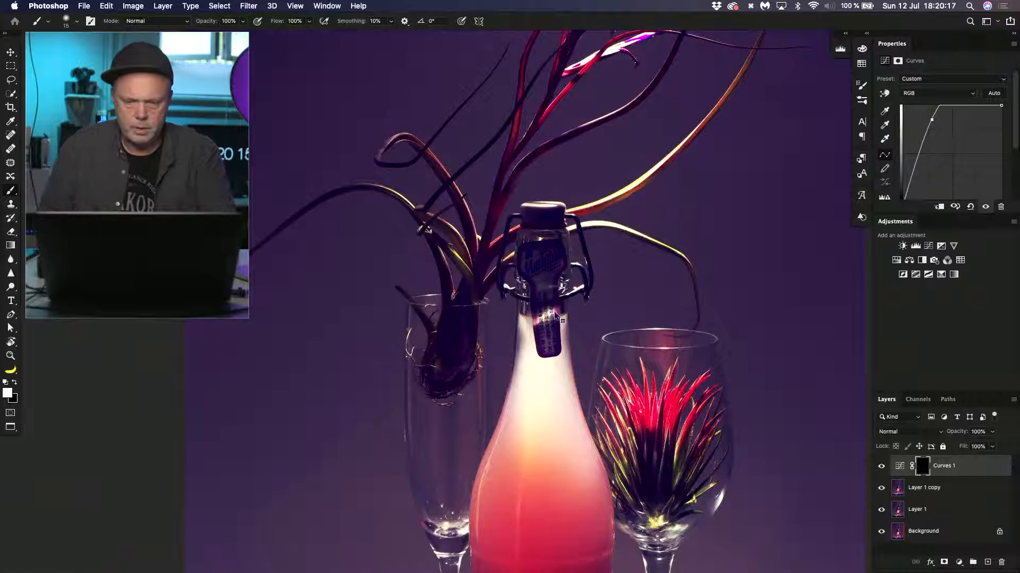
pyautogui.rightClick(572, 318)
pyautogui.moveTo(545, 306); pyautogui.dragTo(567, 306)
pyautogui.moveTo(553, 259); pyautogui.dragTo(551, 260)
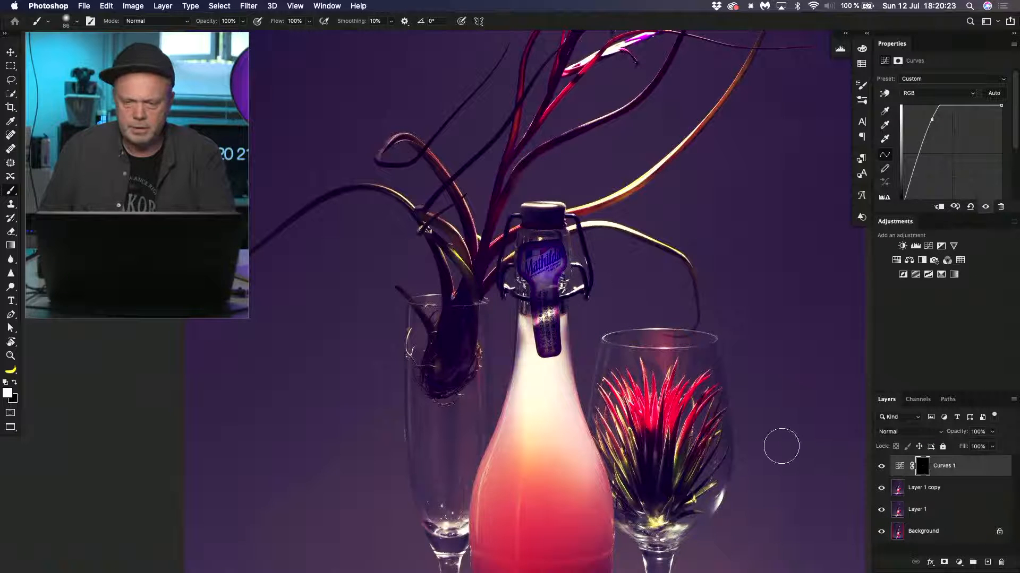
# - Examine the retouched neck label against the bottle's main label, both up close and in the whole picture
pyautogui.press('super+minus')
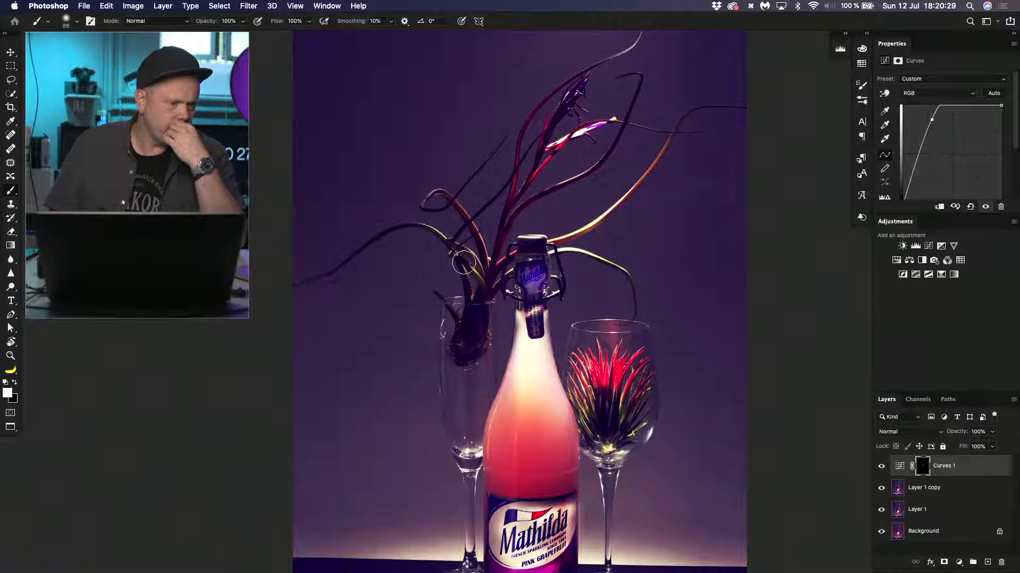
pyautogui.press('super+plus')
pyautogui.press('super+plus')
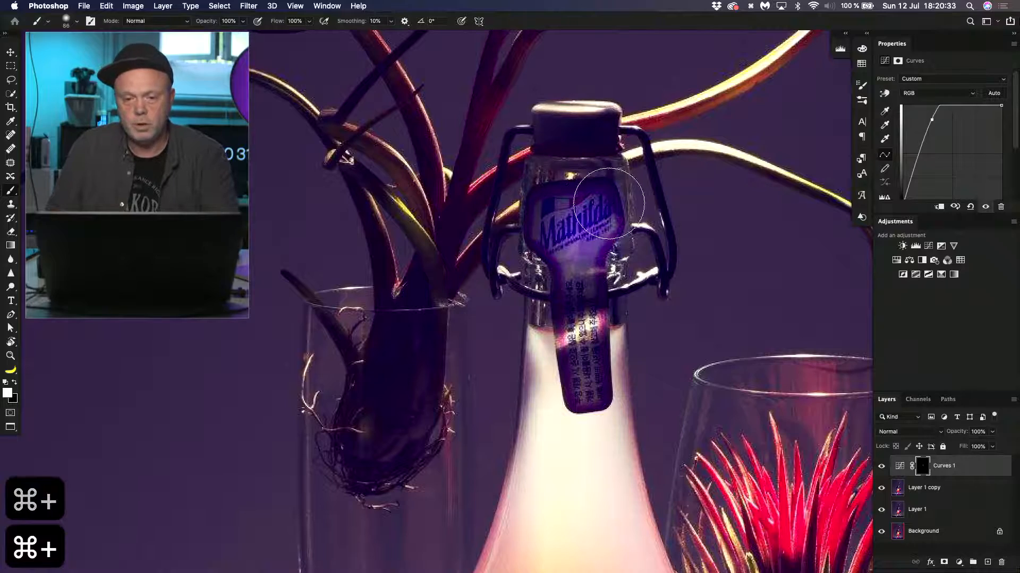
pyautogui.moveTo(612, 501); pyautogui.dragTo(543, 246)
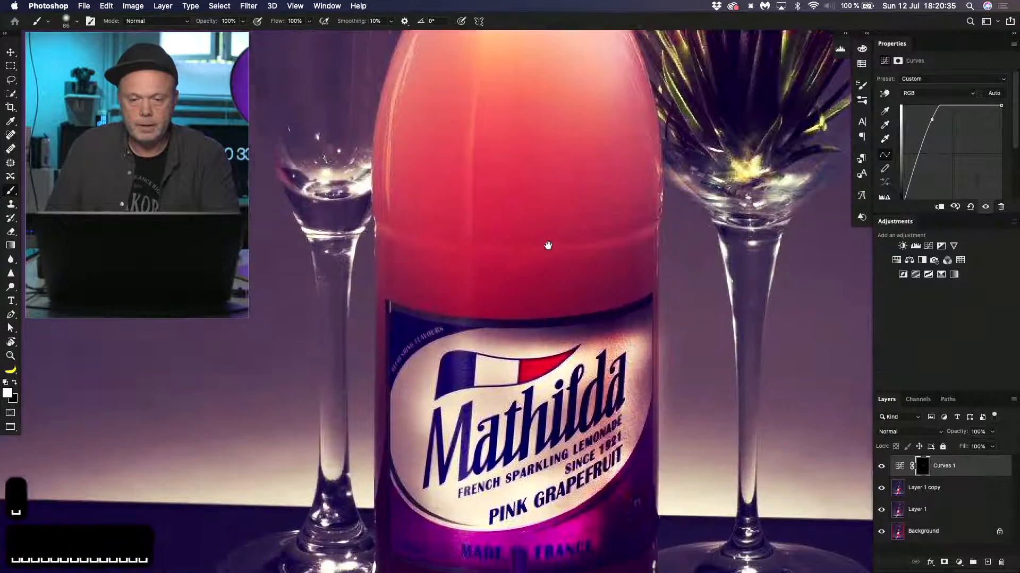
pyautogui.moveTo(526, 286); pyautogui.dragTo(531, 425)
pyautogui.moveTo(543, 246); pyautogui.dragTo(542, 542)
pyautogui.moveTo(539, 324); pyautogui.dragTo(539, 362)
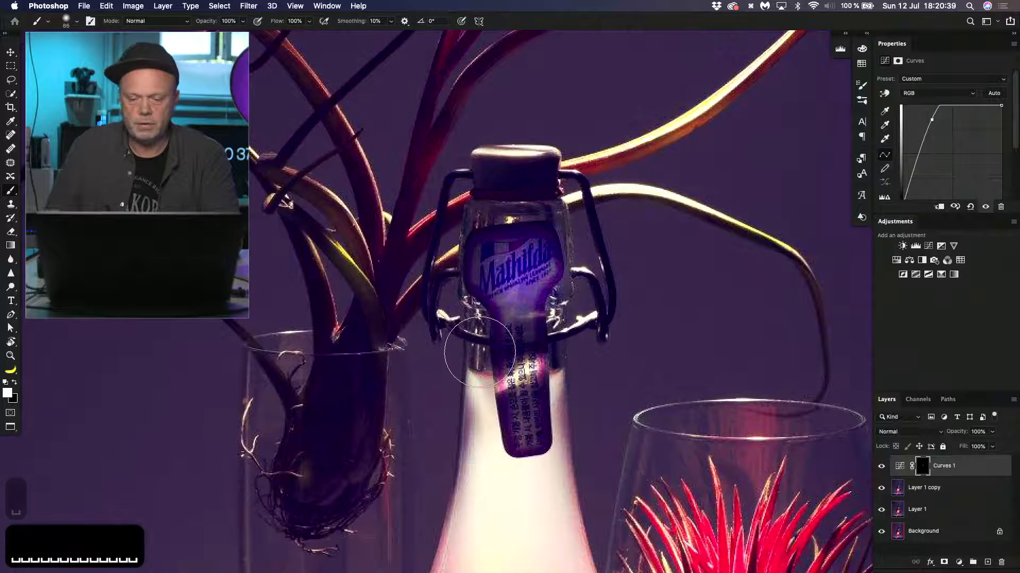
pyautogui.press('super+minus')
pyautogui.press('super+minus')
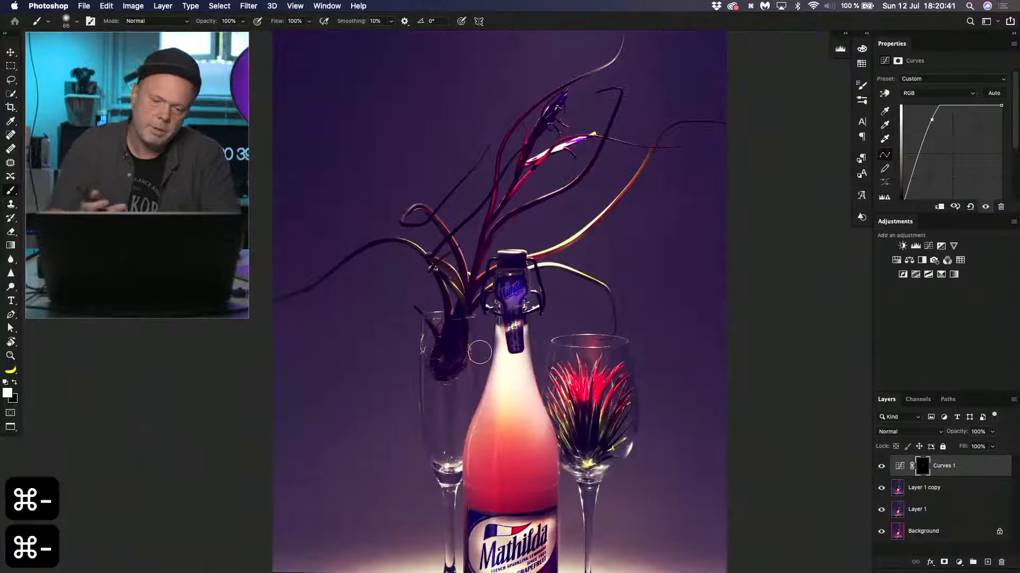
pyautogui.press('super+minus')
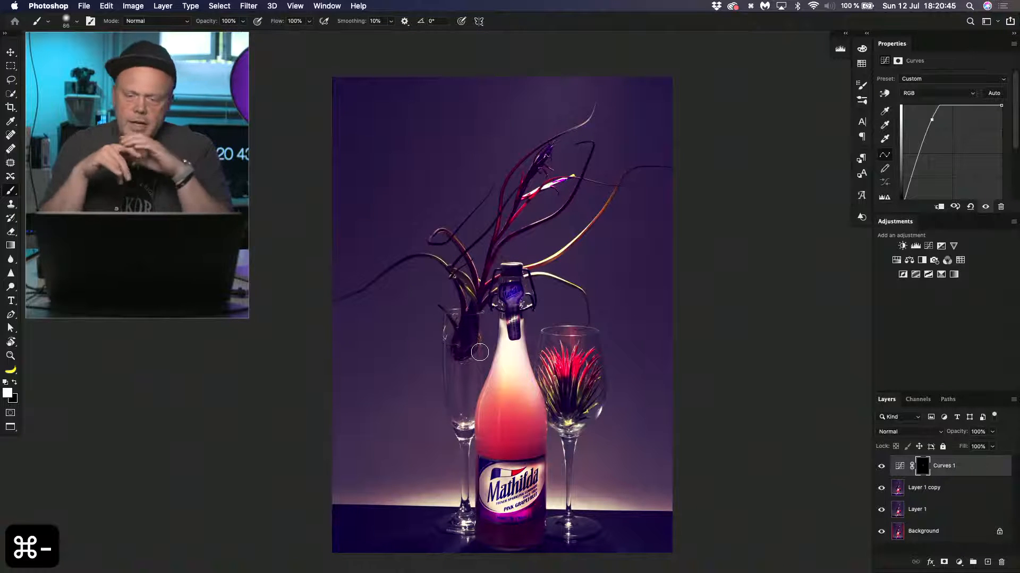
pyautogui.press('super+minus')
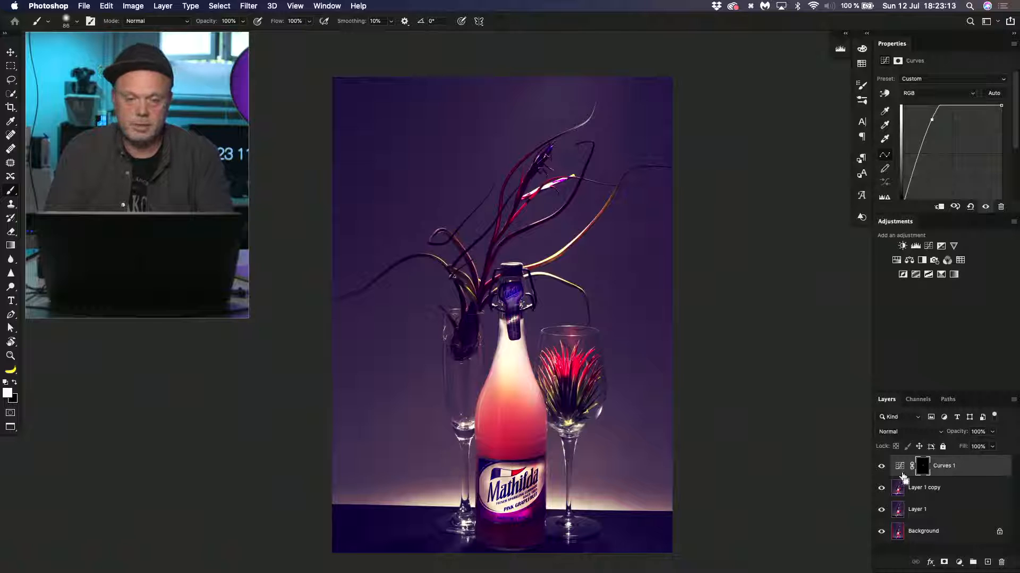
# - Close the bottle document without saving its changes and switch to Safari
pyautogui.press('super+w')
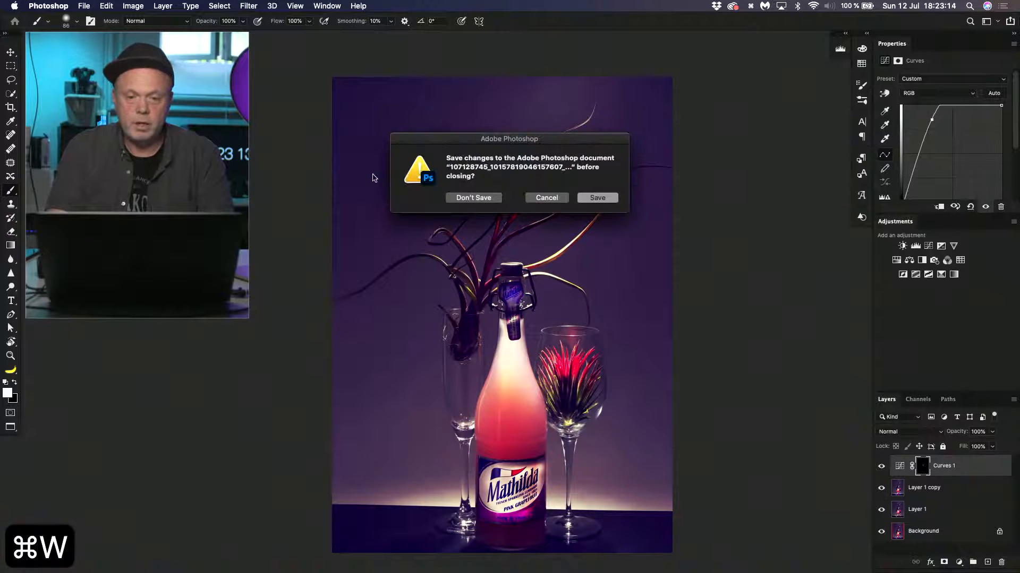
pyautogui.click(481, 198)
pyautogui.press('super+Tab')
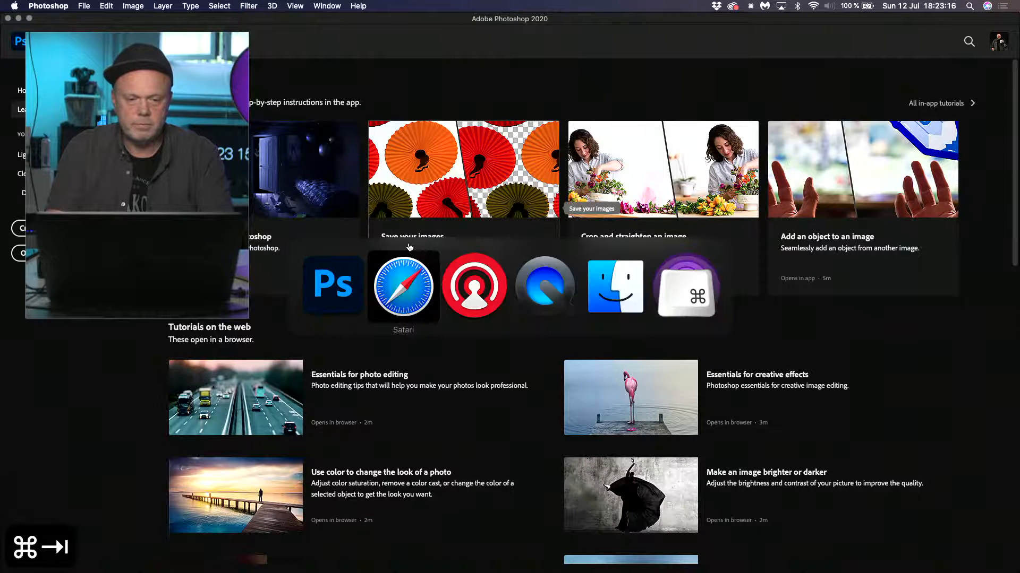
pyautogui.click(410, 275)
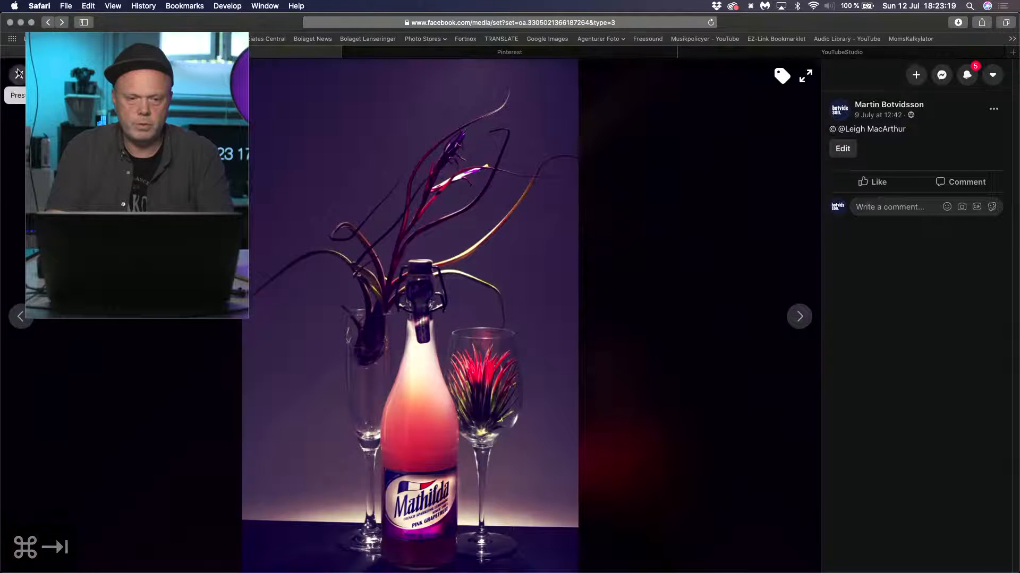
# - Open the wristwatch photo from the 12 July 2020 album and load it into Photoshop
pyautogui.click(19, 75)
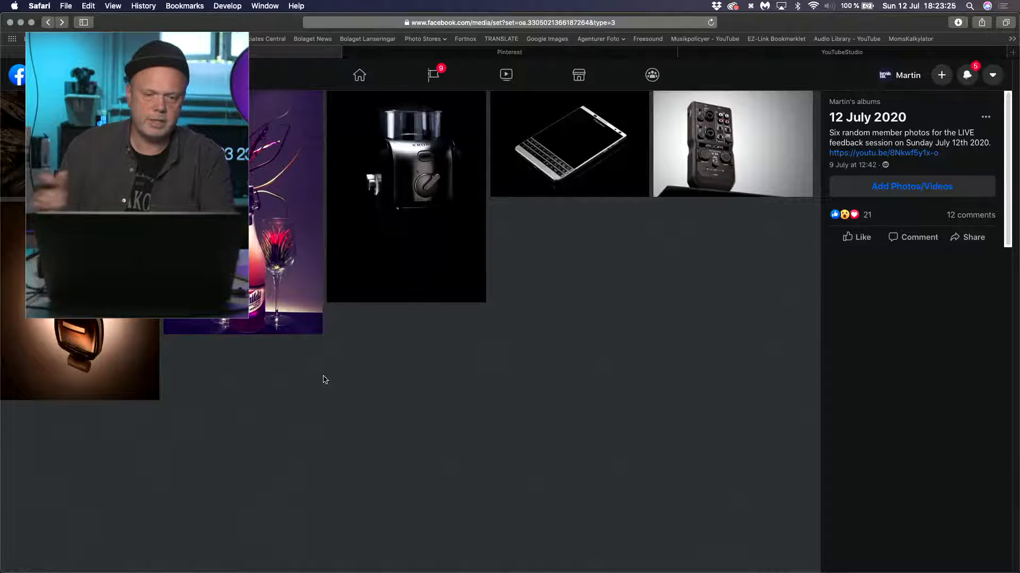
pyautogui.click(96, 151)
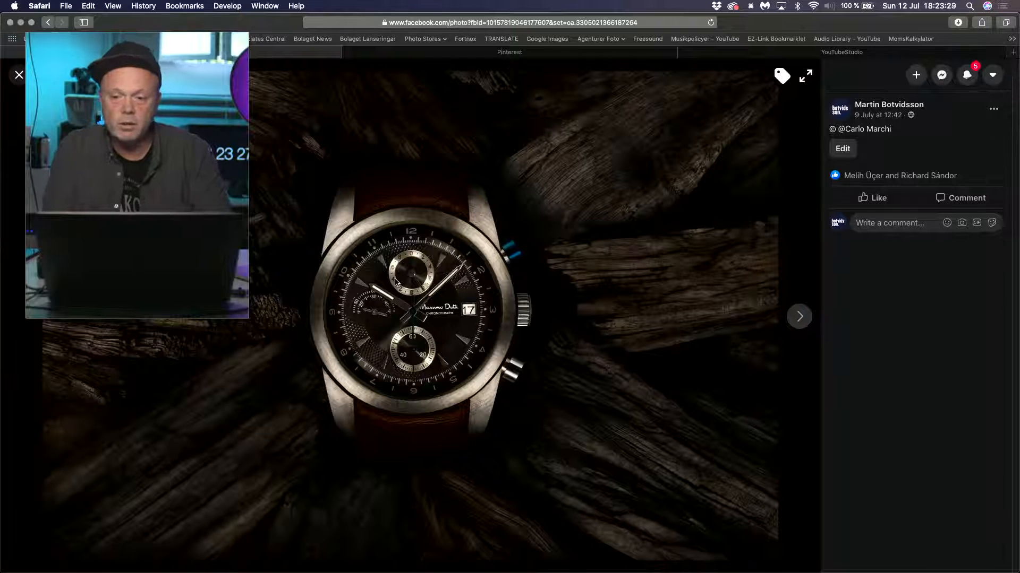
pyautogui.moveTo(467, 564)
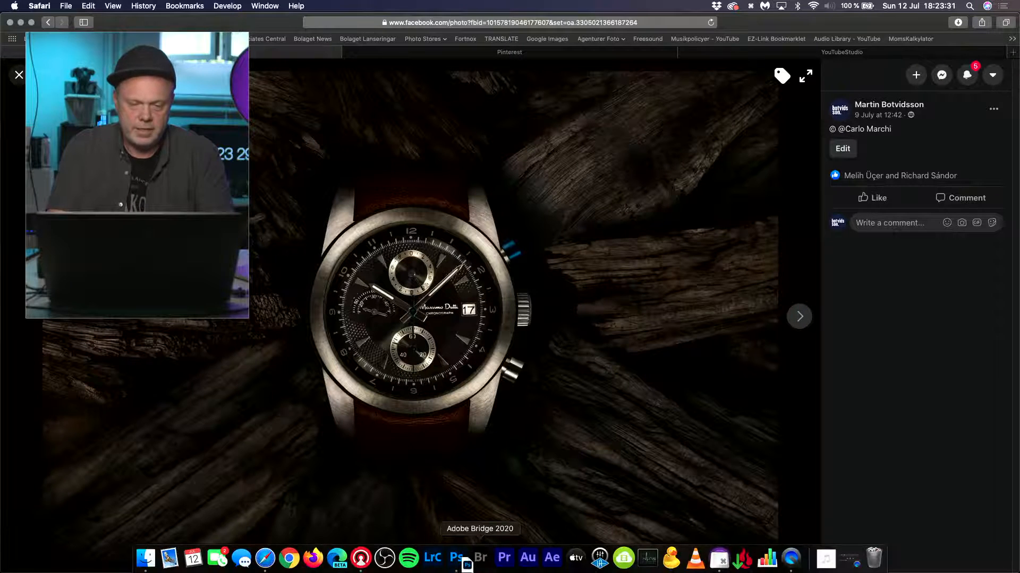
pyautogui.click(457, 565)
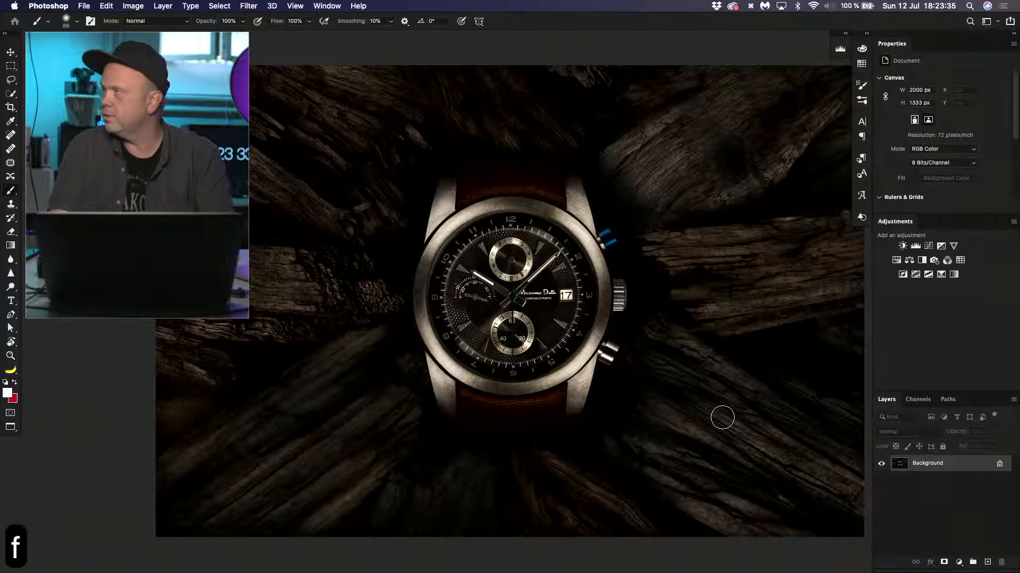
pyautogui.press('f')
pyautogui.moveTo(514, 343); pyautogui.dragTo(638, 359)
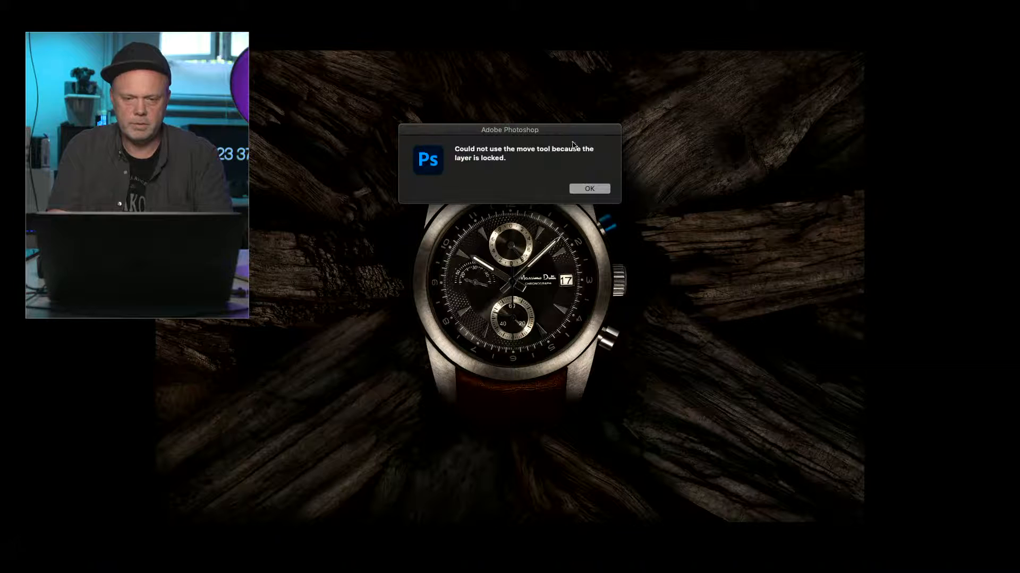
pyautogui.click(588, 189)
pyautogui.press('v')
pyautogui.moveTo(491, 224); pyautogui.dragTo(593, 230)
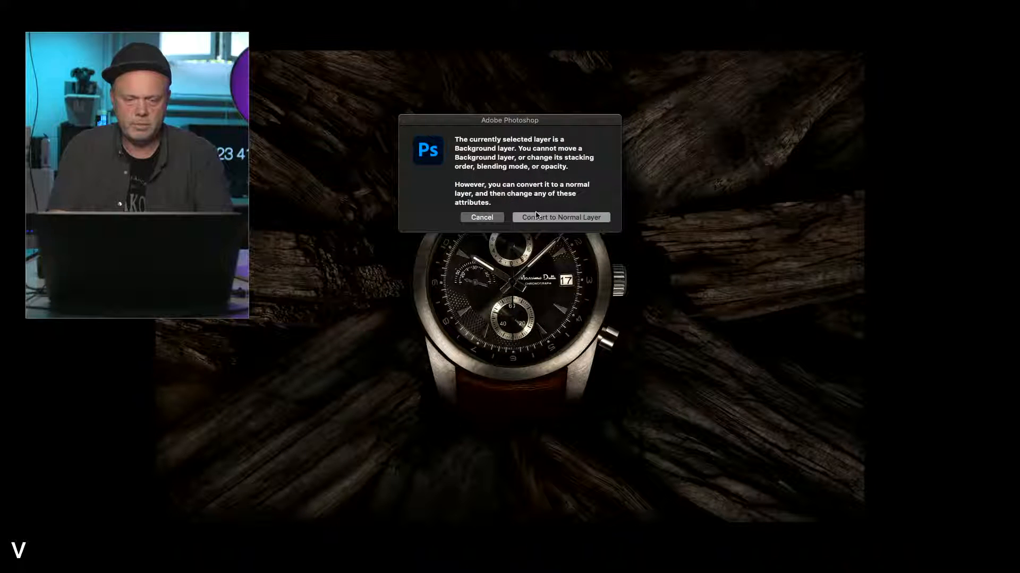
pyautogui.click(483, 228)
pyautogui.press('f')
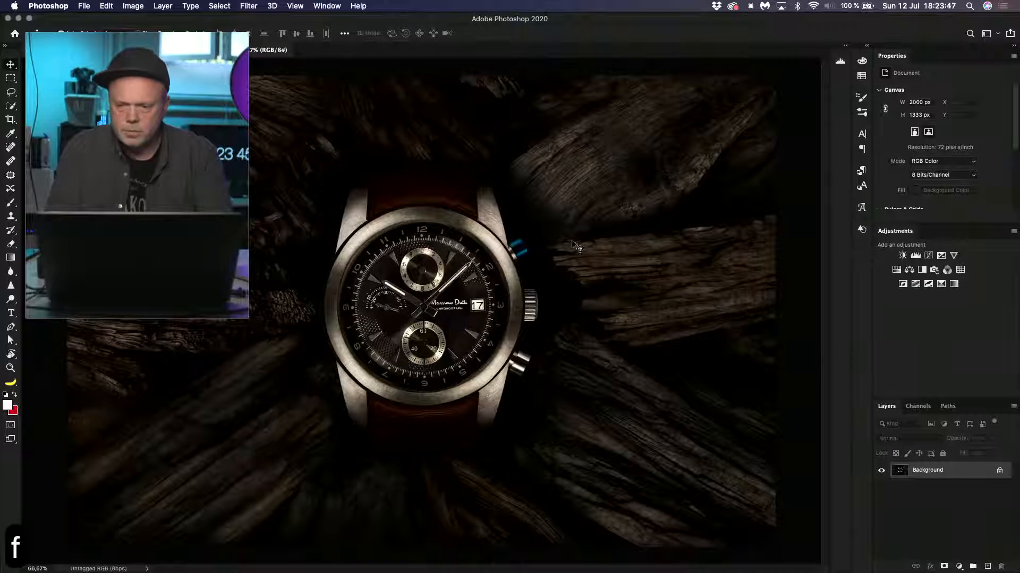
pyautogui.press('f')
pyautogui.press('f')
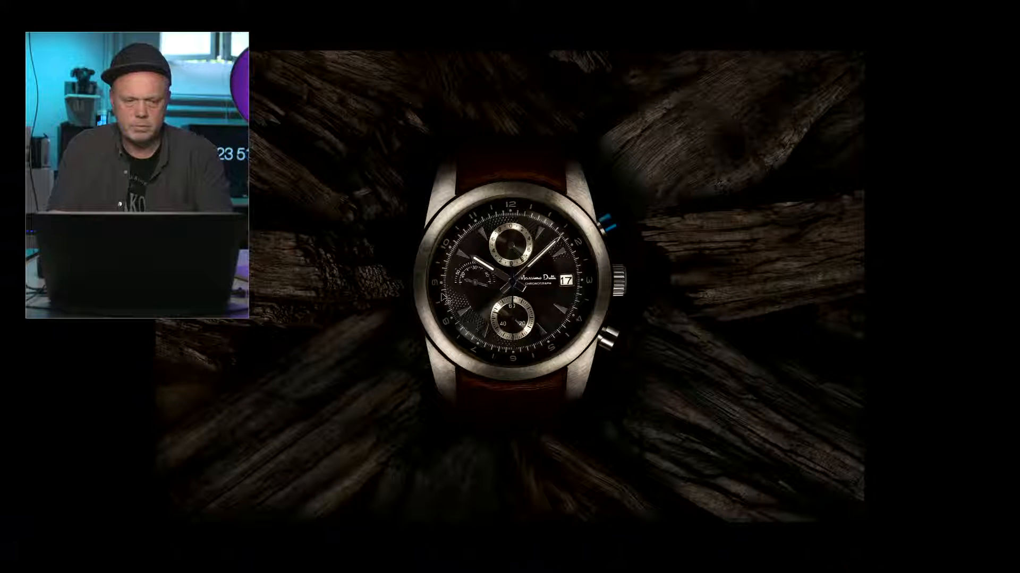
pyautogui.click(506, 297)
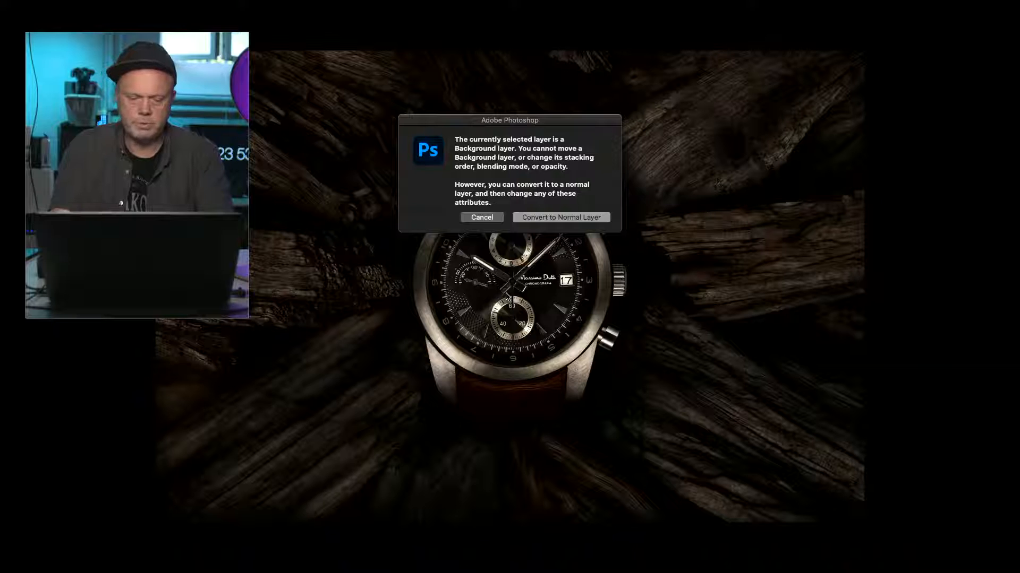
pyautogui.click(489, 219)
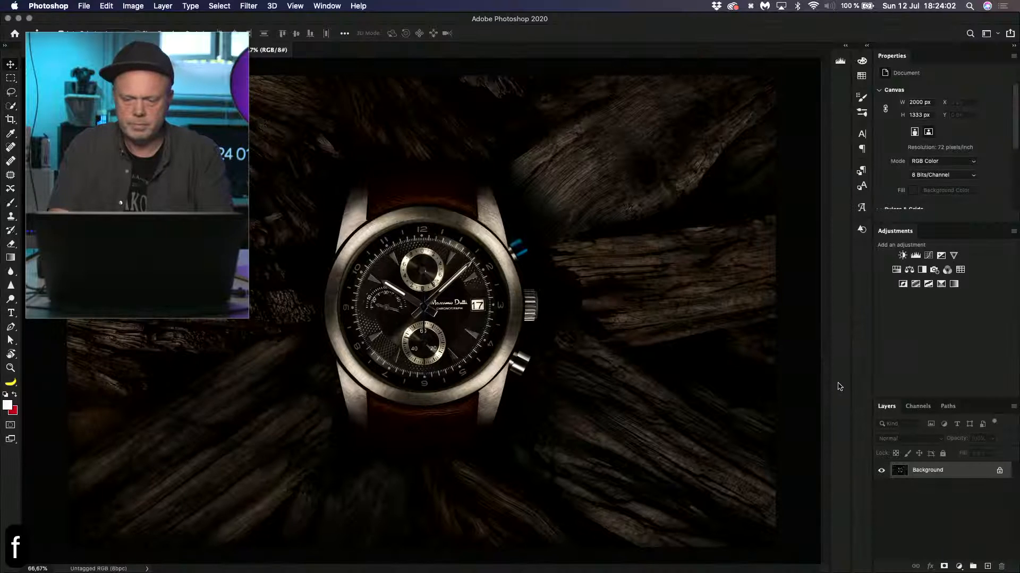
# - Duplicate the watch photo's Background layer and show the image full screen, fitted to the display
pyautogui.press('super+j')
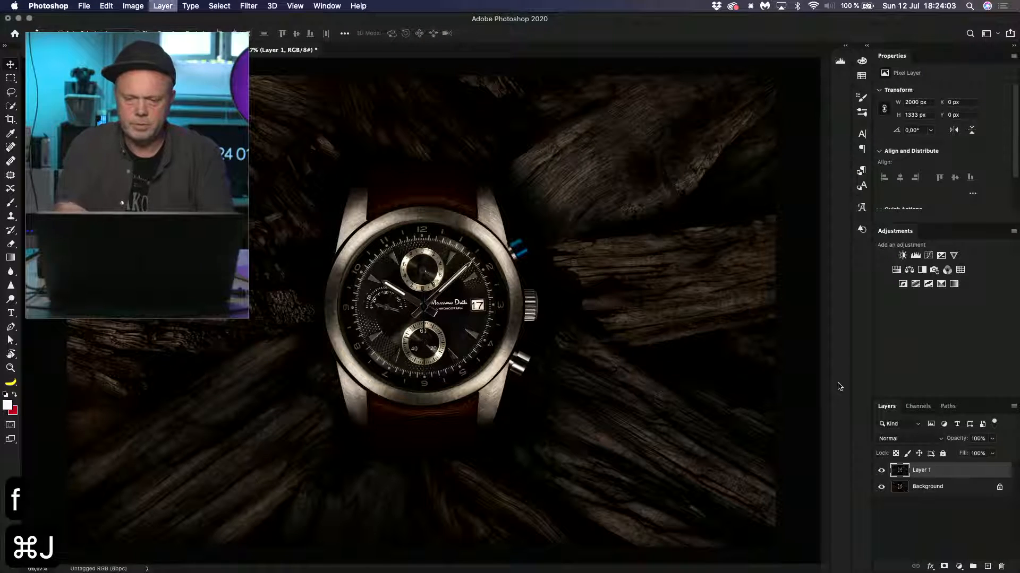
pyautogui.press('f')
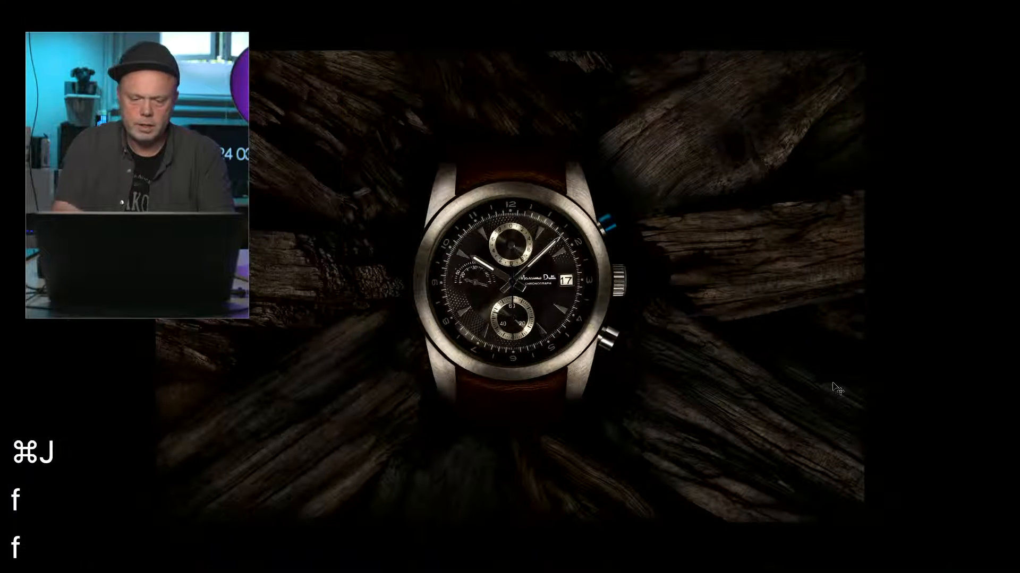
pyautogui.press('super+0')
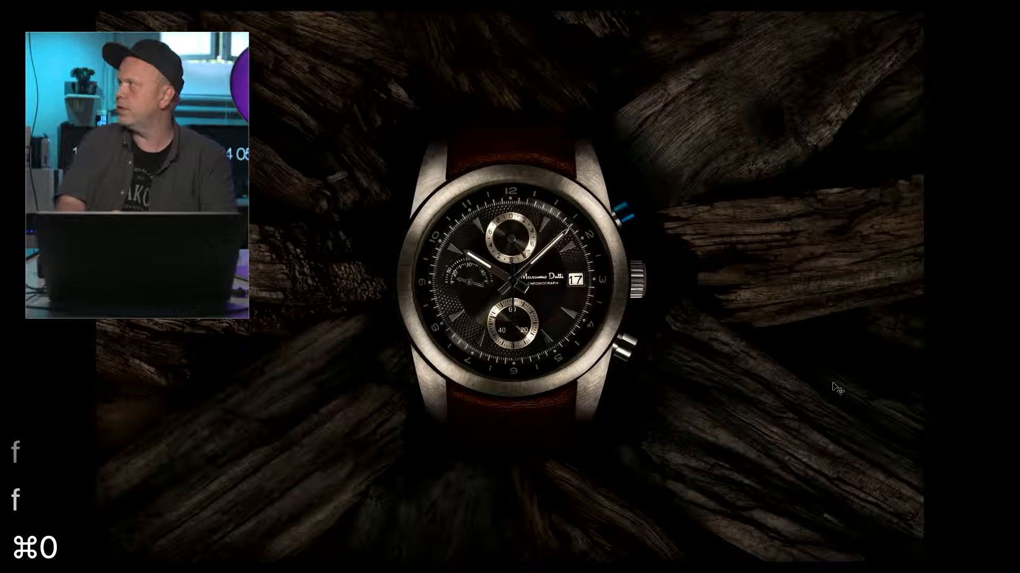
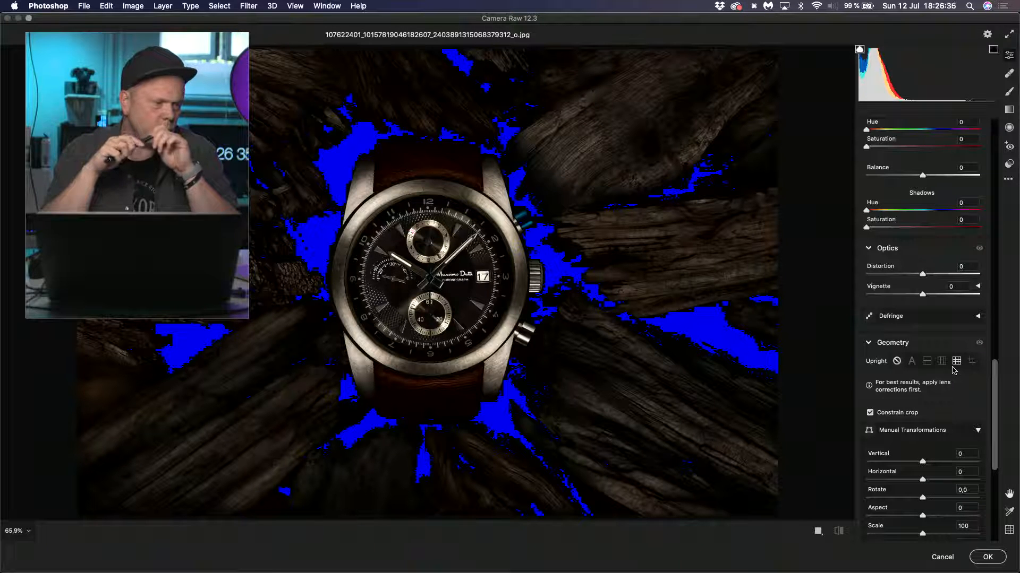
pyautogui.scroll(2, 953, 370)
pyautogui.press('alt')
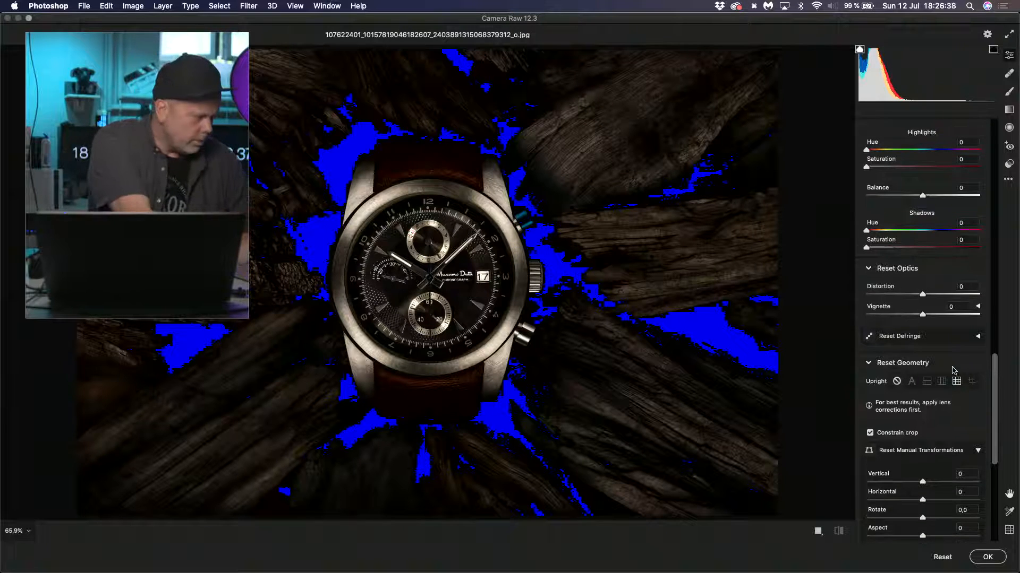
pyautogui.scroll(-2, 953, 371)
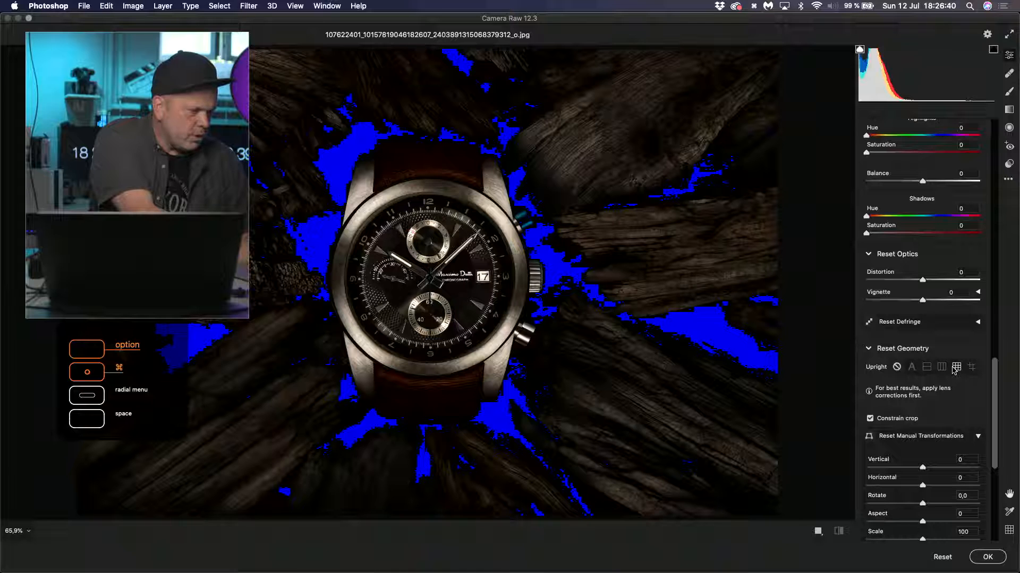
pyautogui.scroll(1, 954, 370)
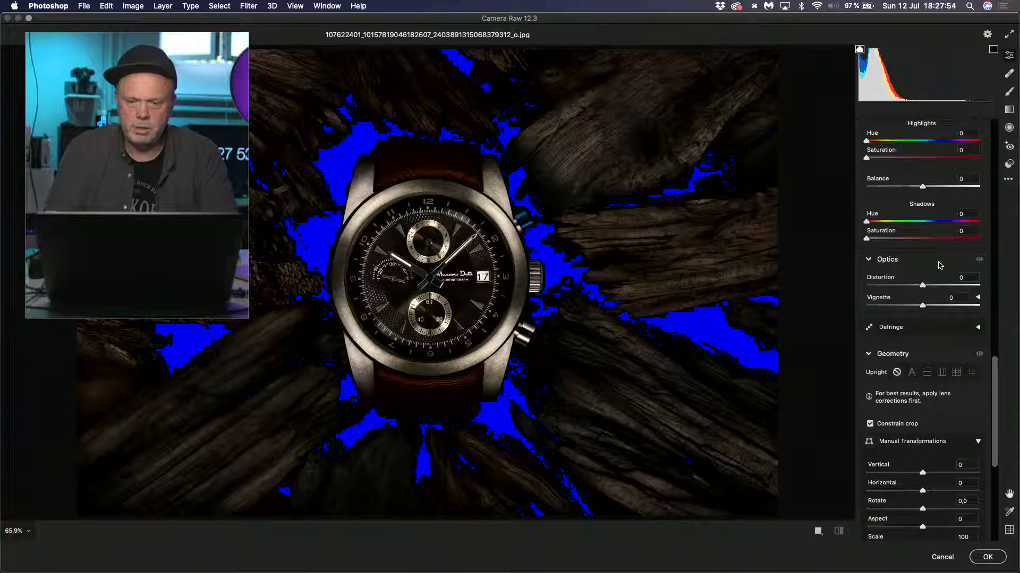
# - Raise the black point of the Camera Raw point curve to output 5 at input 0
pyautogui.scroll(10, 912, 281)
pyautogui.scroll(10, 912, 280)
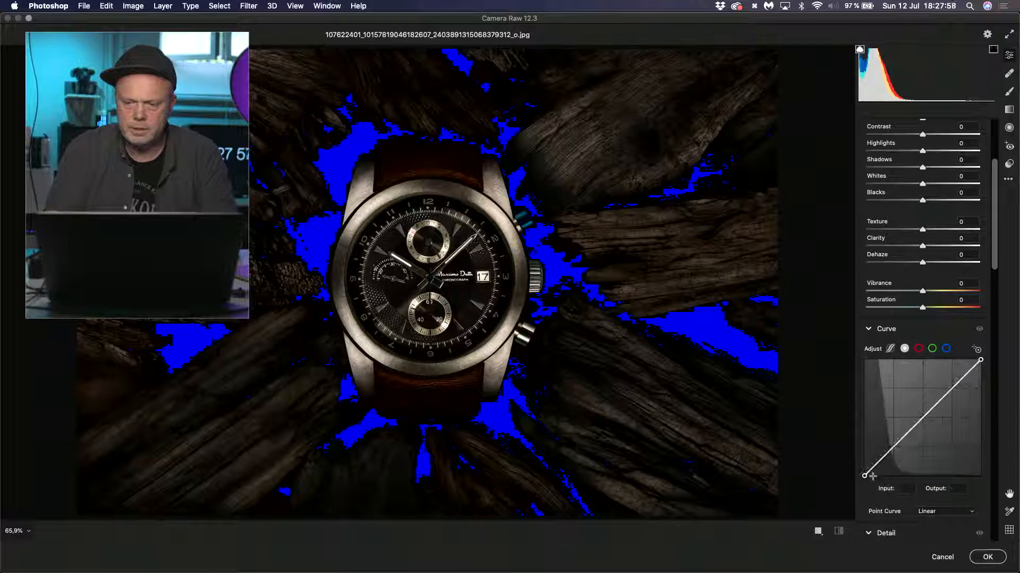
pyautogui.moveTo(864, 476)
pyautogui.mouseDown()
pyautogui.moveTo(879, 476)
pyautogui.moveTo(864, 473)
pyautogui.mouseUp()
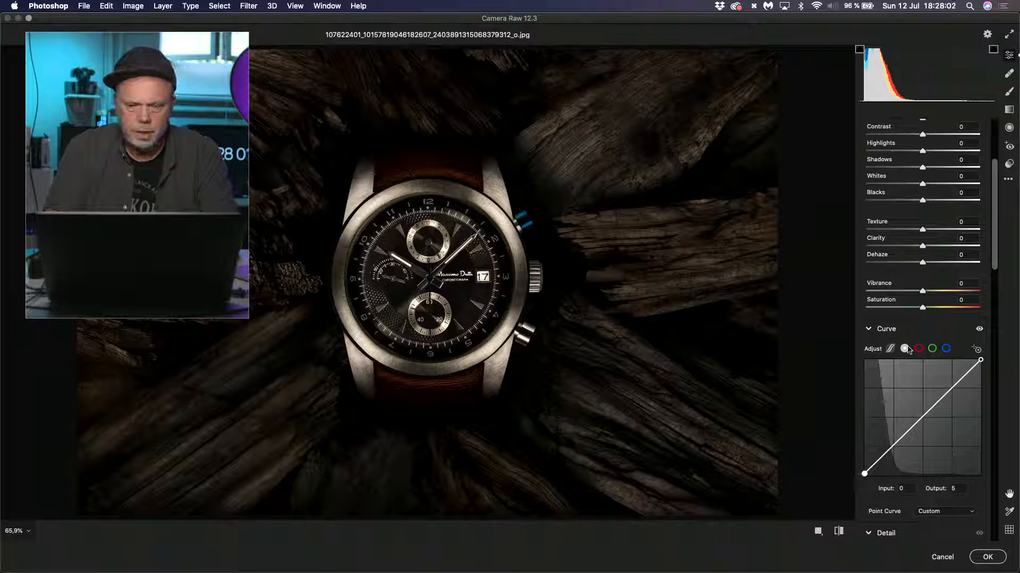
# - Raise the watch photo's exposure to +0.45 and lower its blacks to -24 in Camera Raw
pyautogui.scroll(4, 915, 222)
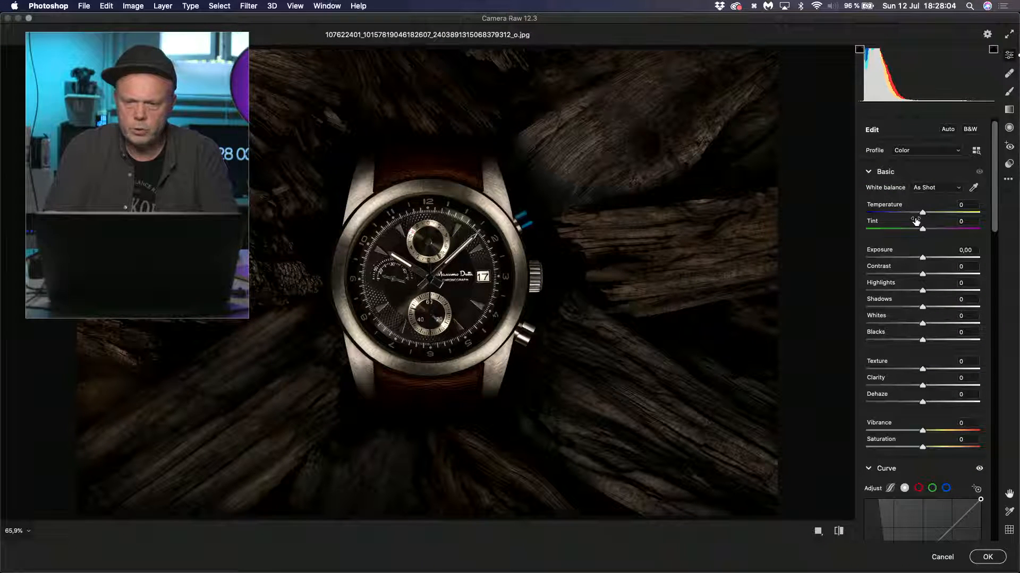
pyautogui.click(923, 258)
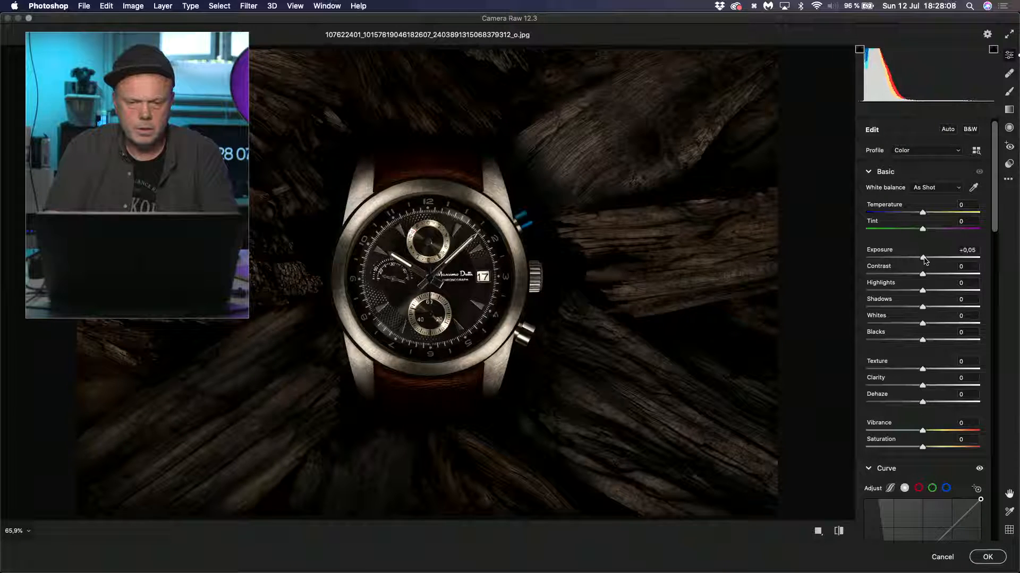
pyautogui.moveTo(924, 260)
pyautogui.mouseDown()
pyautogui.moveTo(943, 259)
pyautogui.moveTo(929, 260)
pyautogui.mouseUp()
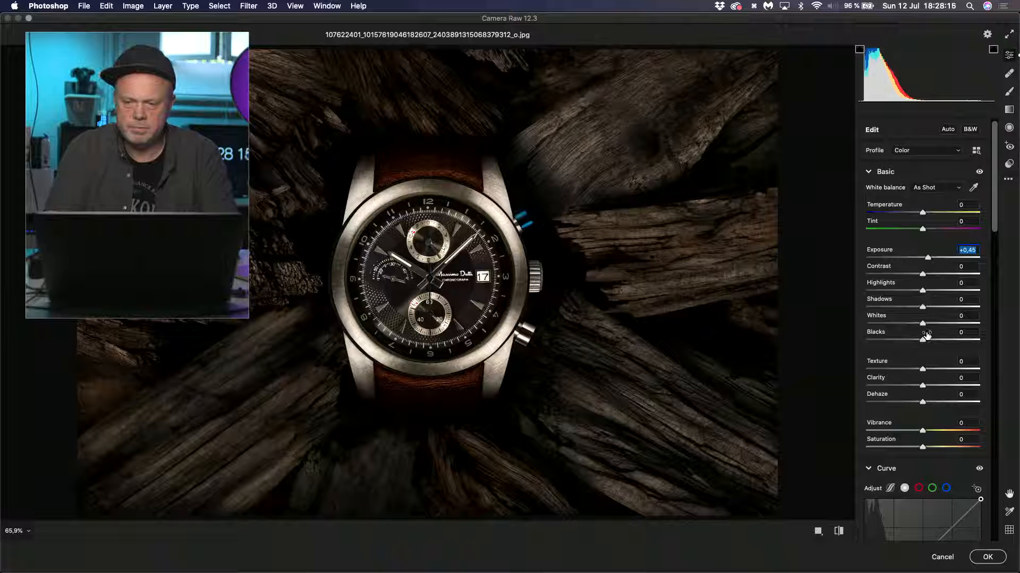
pyautogui.moveTo(923, 339)
pyautogui.mouseDown()
pyautogui.moveTo(895, 341)
pyautogui.moveTo(910, 342)
pyautogui.mouseUp()
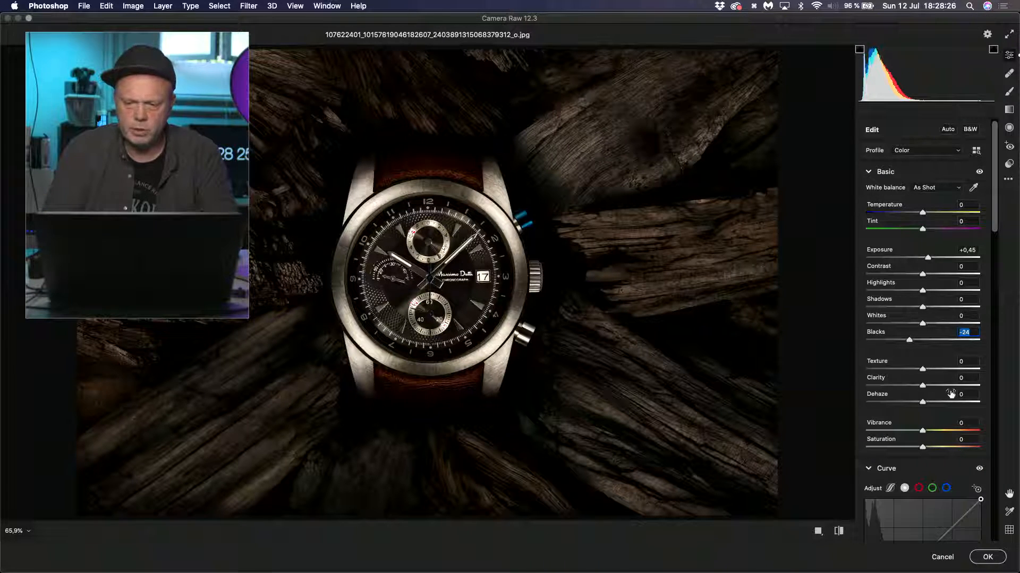
# - Add a vignetting effect of -29 to the watch photo and apply the Camera Raw adjustments to the layer
pyautogui.scroll(-5, 945, 374)
pyautogui.scroll(-5, 945, 373)
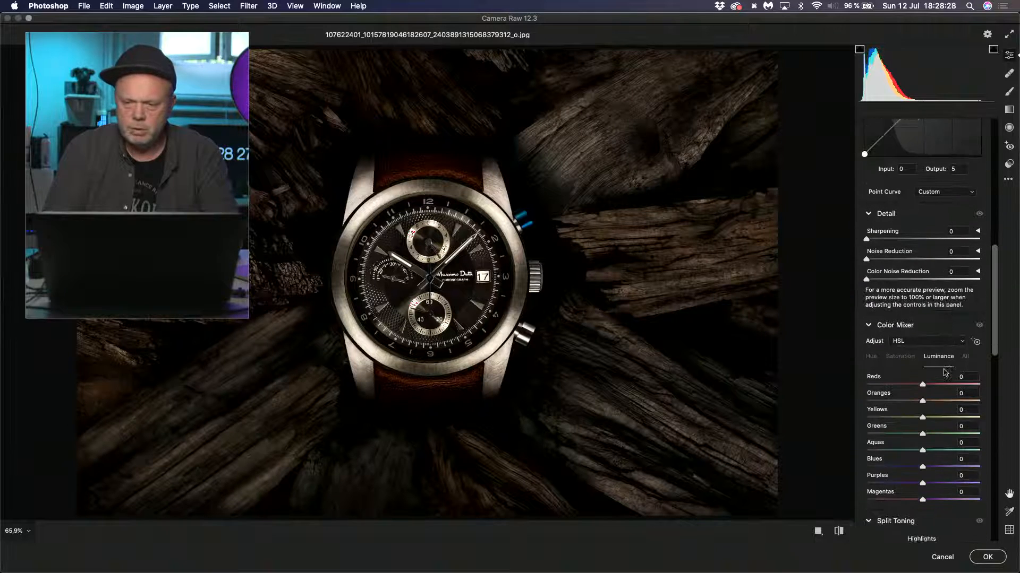
pyautogui.scroll(3, 945, 372)
pyautogui.scroll(5, 945, 372)
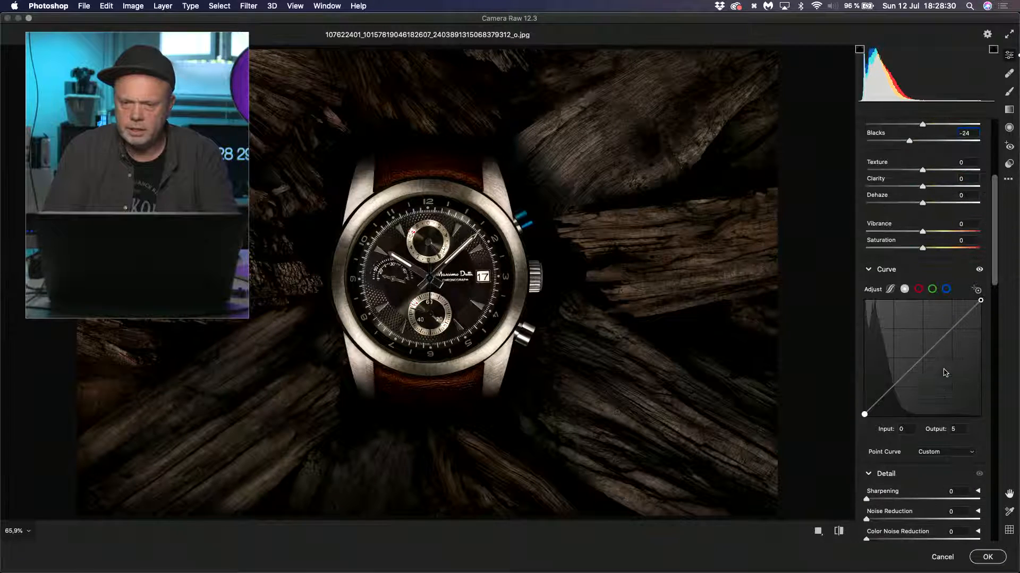
pyautogui.scroll(-2, 945, 373)
pyautogui.scroll(-12, 945, 373)
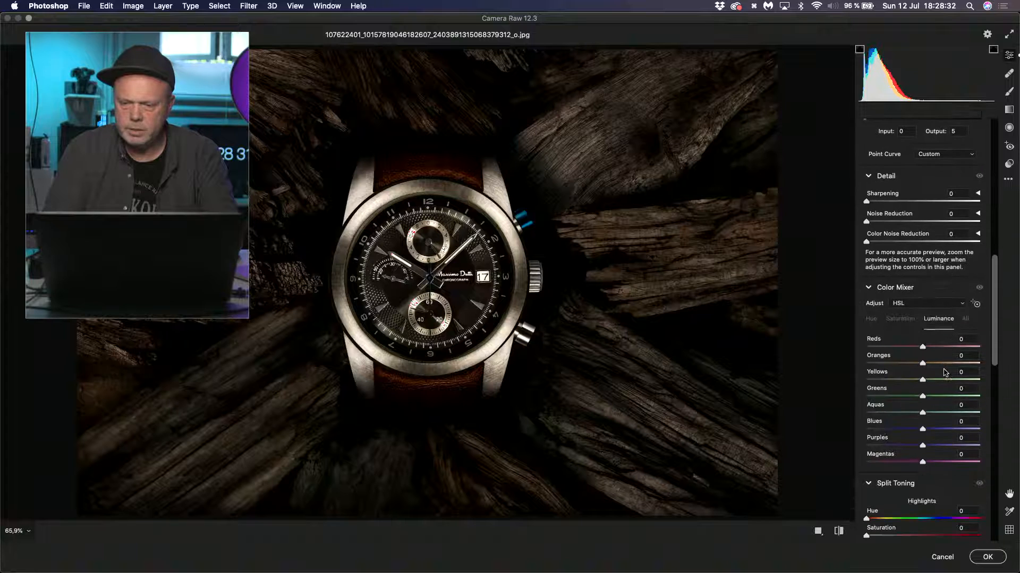
pyautogui.scroll(-8, 945, 372)
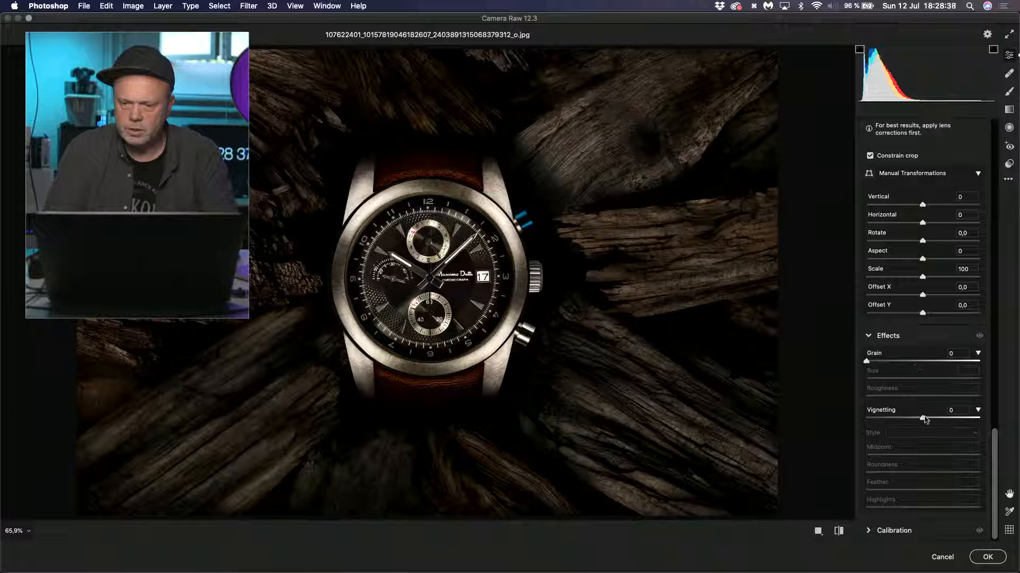
pyautogui.moveTo(923, 418)
pyautogui.mouseDown()
pyautogui.moveTo(893, 420)
pyautogui.moveTo(906, 421)
pyautogui.mouseUp()
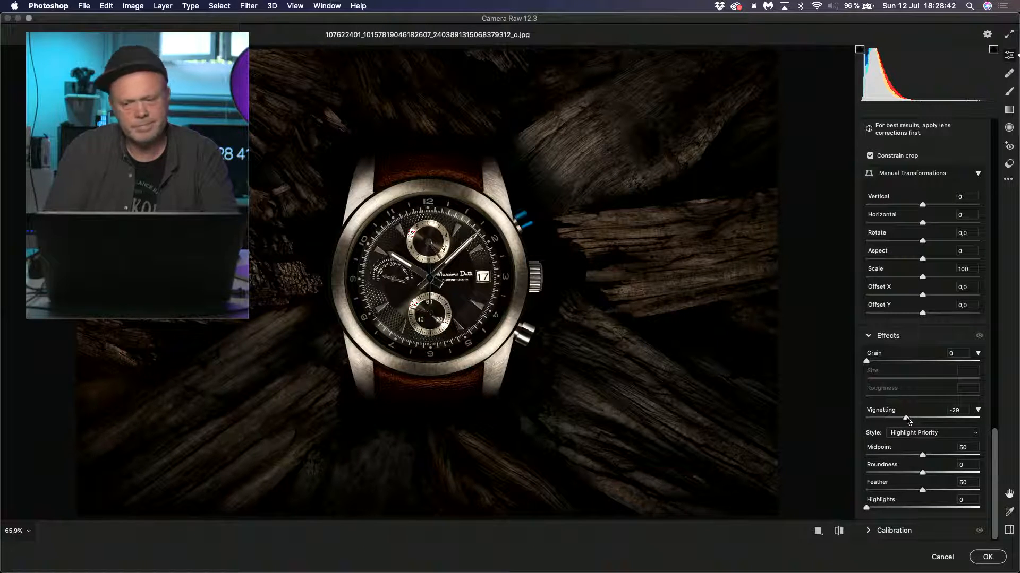
pyautogui.click(987, 557)
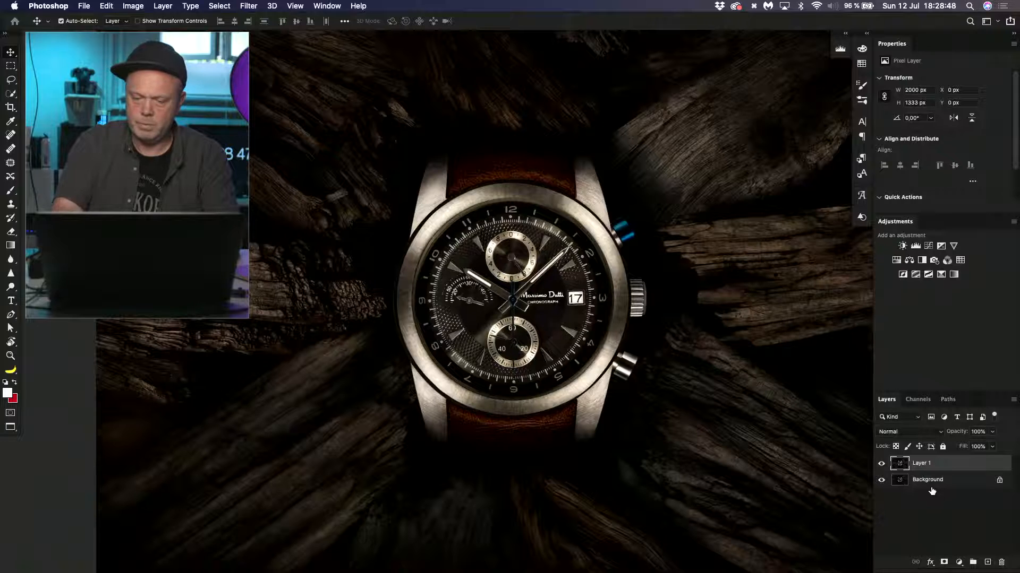
# - Examine the watch dial up close and in full, temporarily marking the upper subdial with a rectangular selection
pyautogui.press('super+minus')
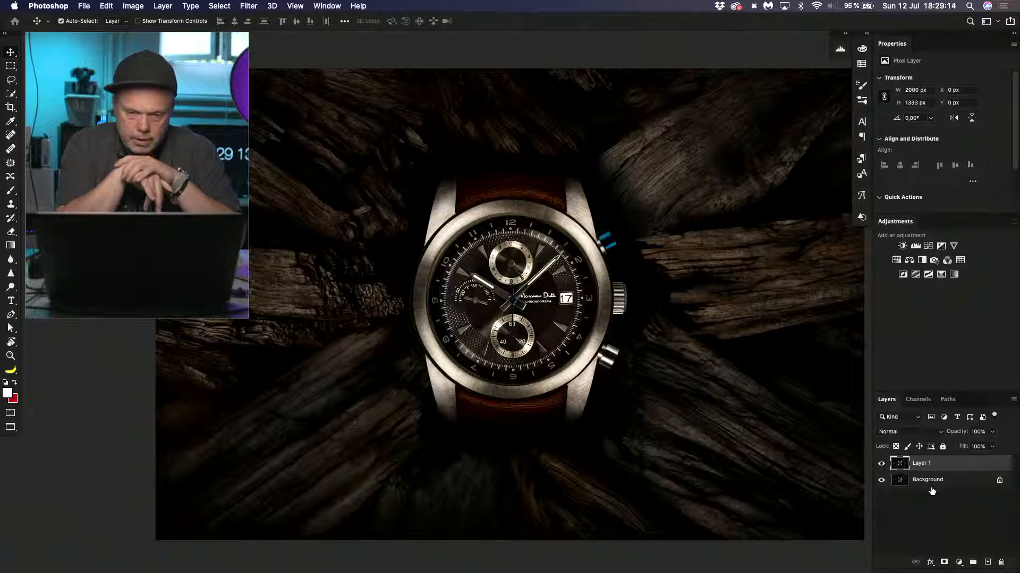
pyautogui.press('super+plus')
pyautogui.press('super+plus')
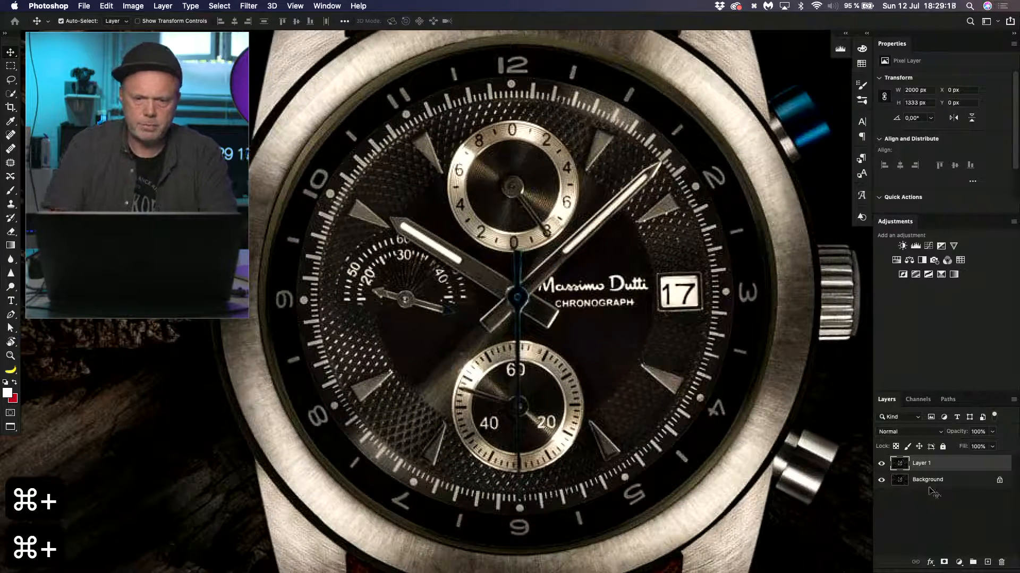
pyautogui.press('m')
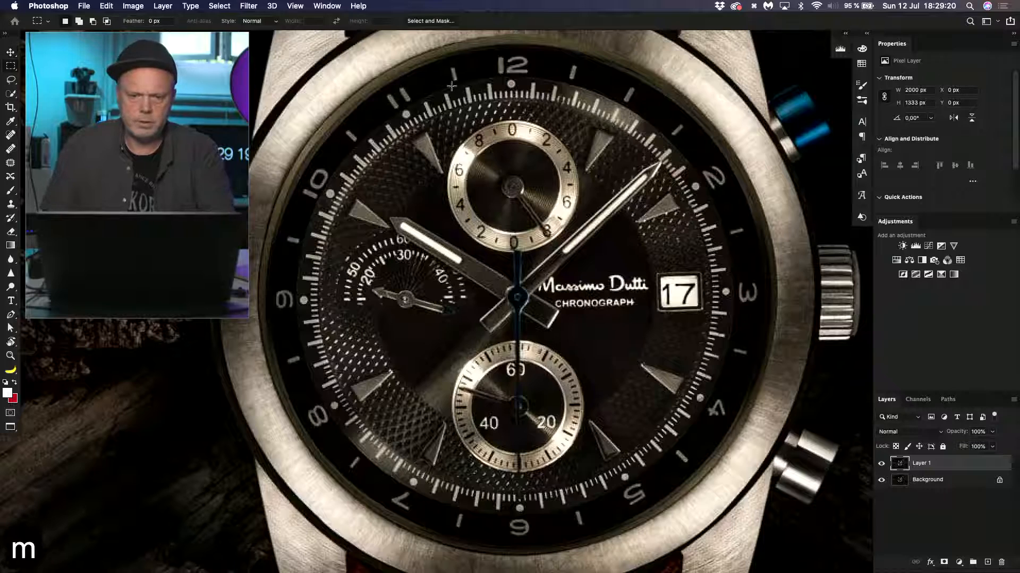
pyautogui.moveTo(427, 99); pyautogui.dragTo(590, 275)
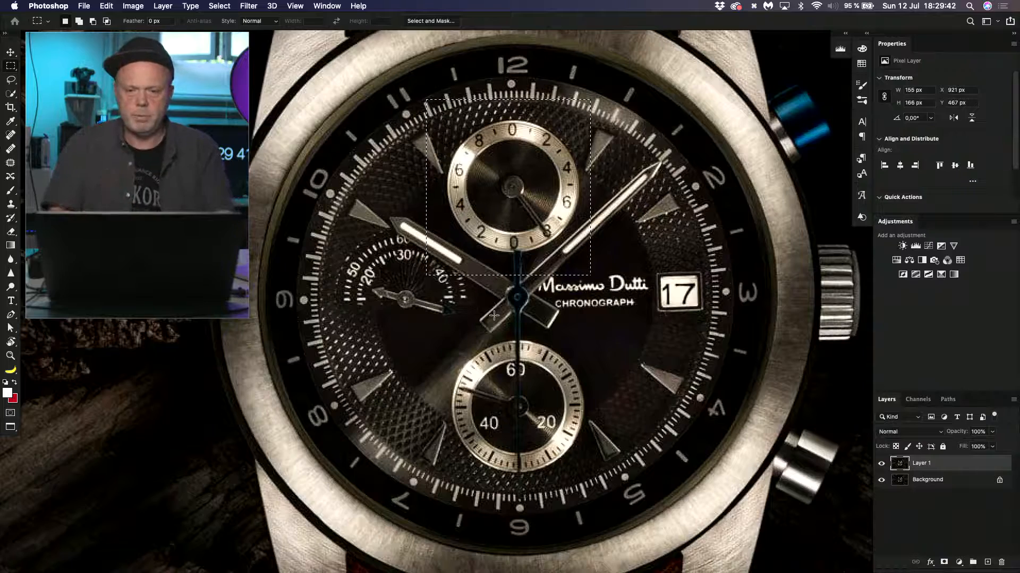
pyautogui.press('super+d')
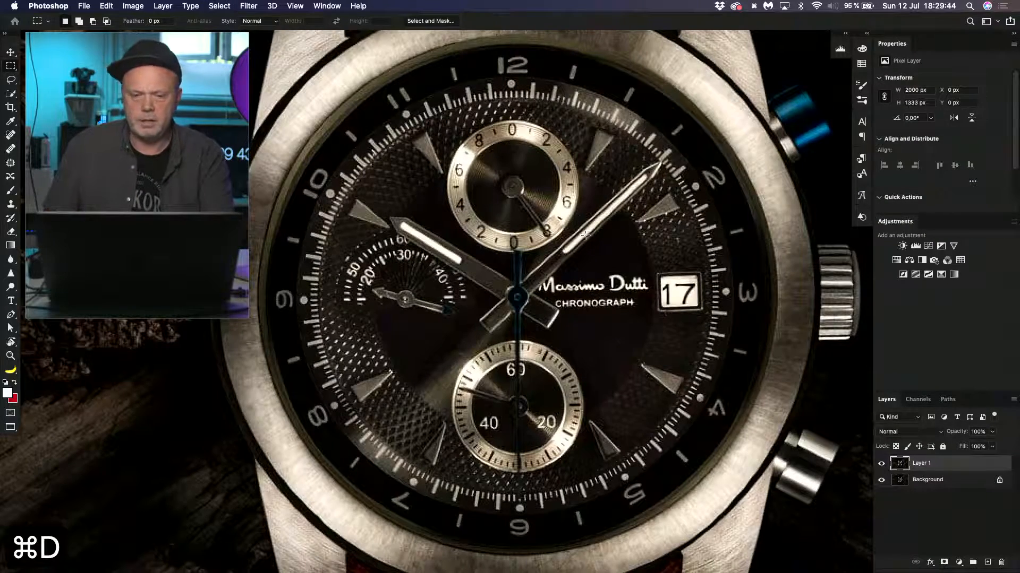
pyautogui.press('super+minus')
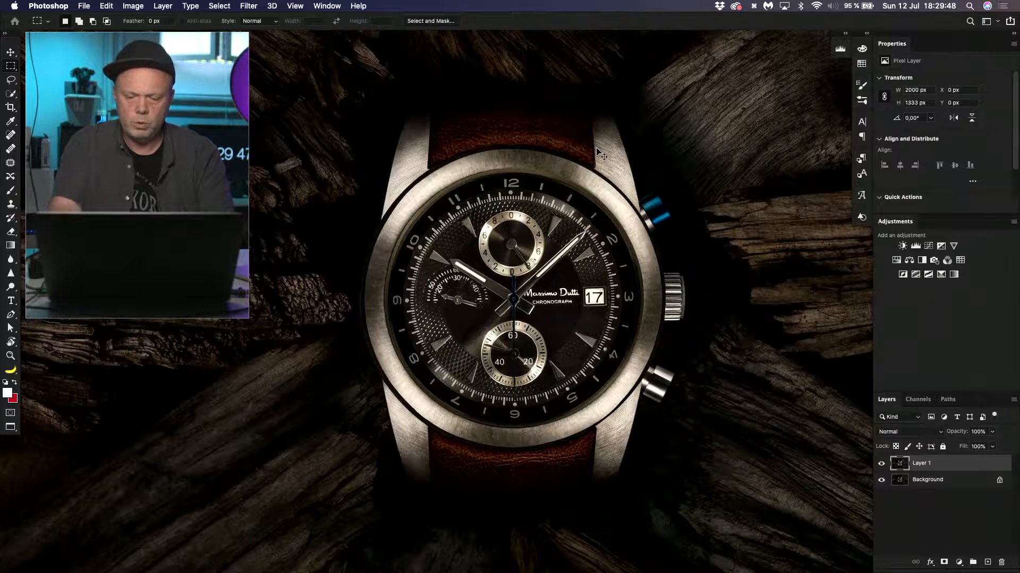
pyautogui.press('super+plus')
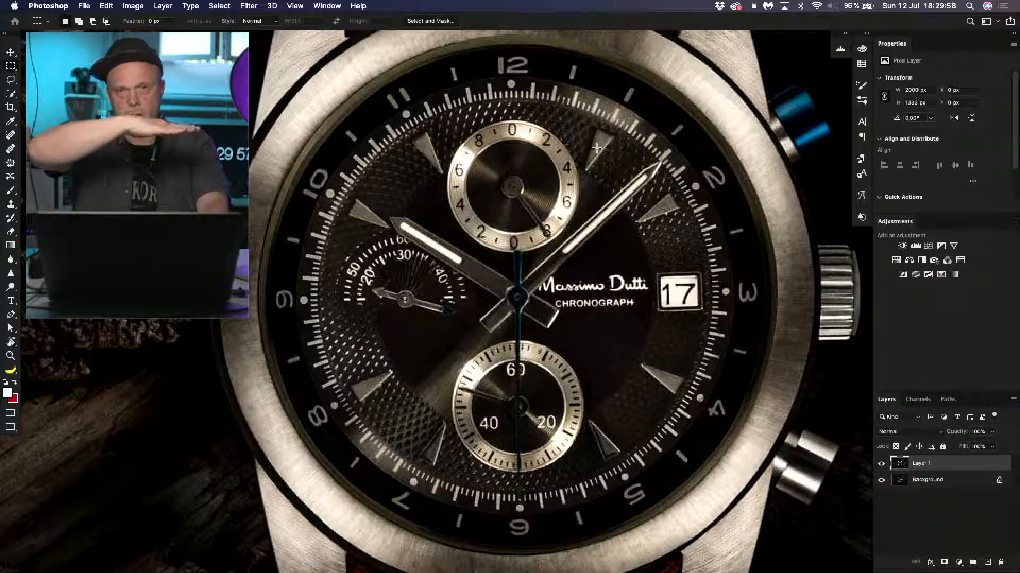
pyautogui.press('super+minus')
pyautogui.press('super+minus')
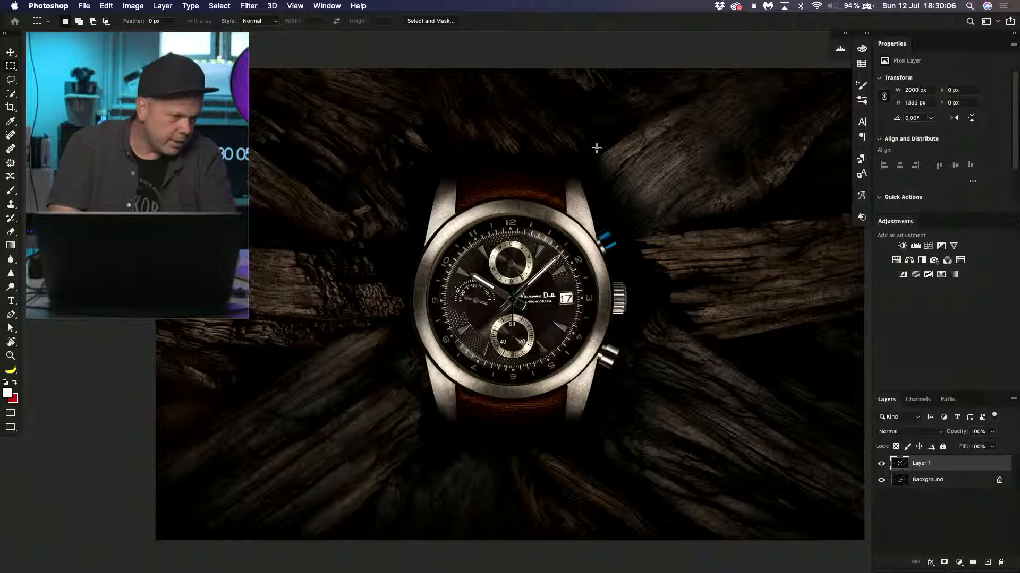
# - Switch to Safari, leave the watch photo, open the photo group's member requests and approve the pending request
pyautogui.press('super+Tab')
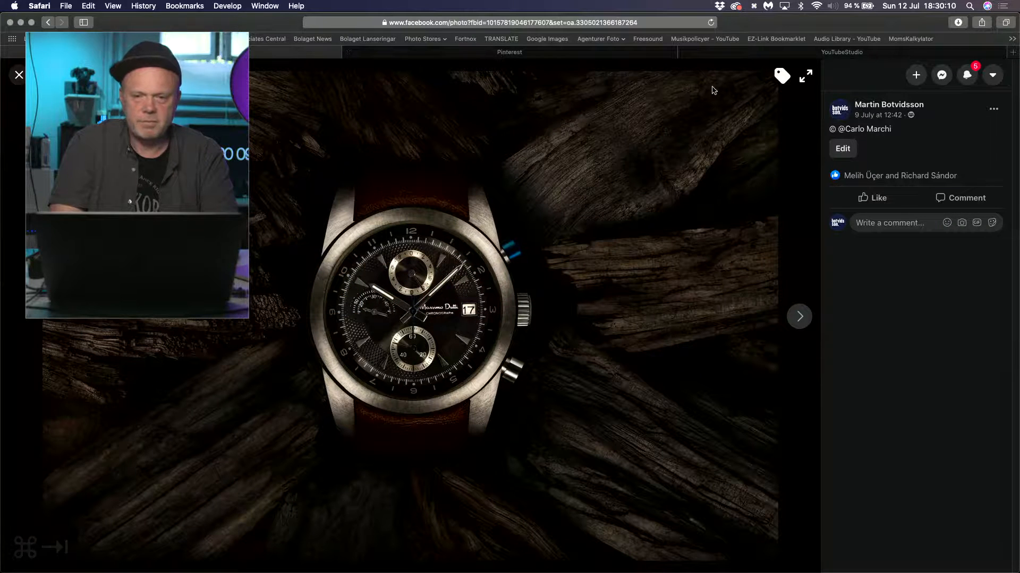
pyautogui.click(18, 75)
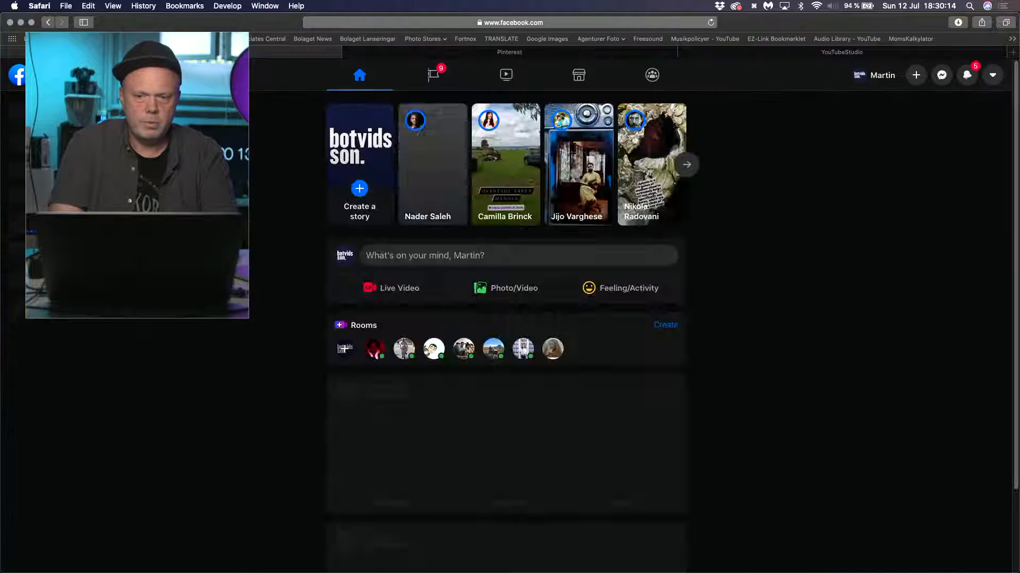
pyautogui.click(64, 391)
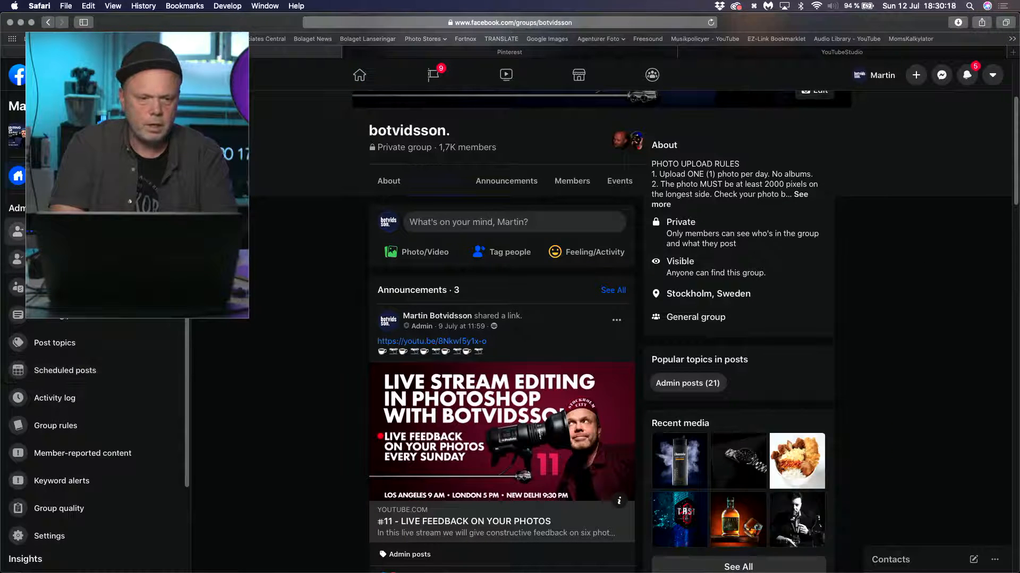
pyautogui.click(18, 231)
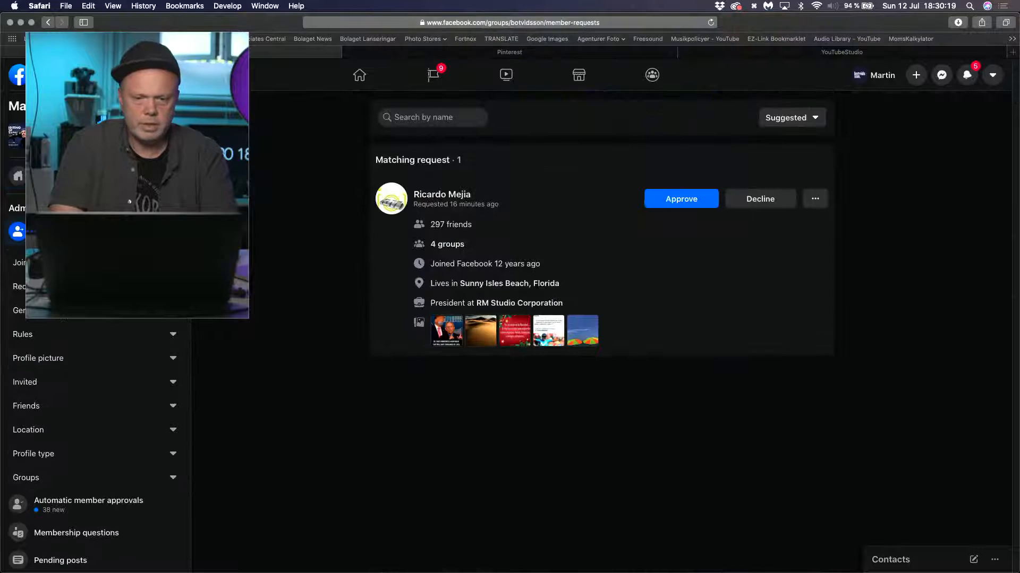
pyautogui.click(674, 204)
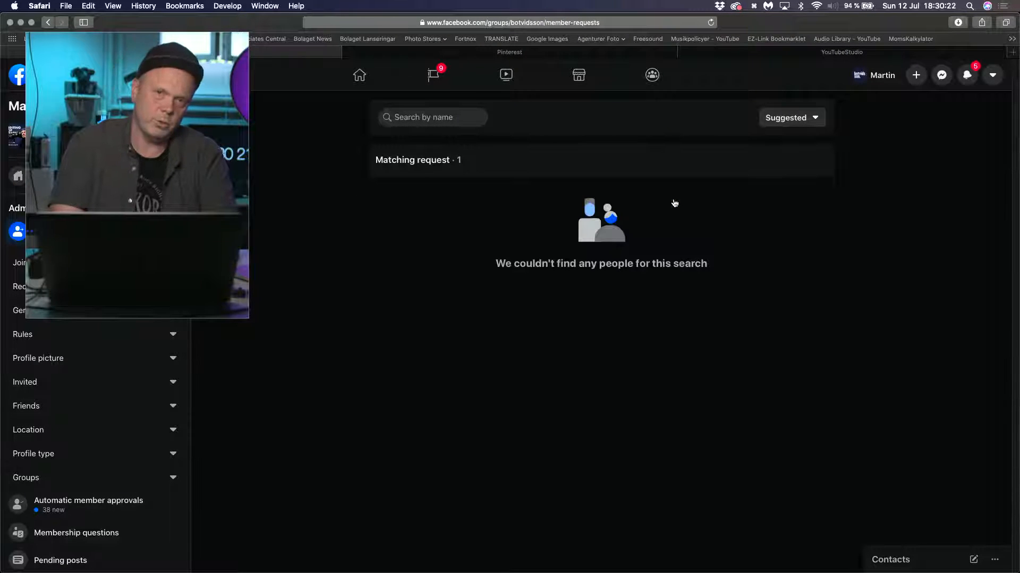
# - Close the watch document in Photoshop without saving its changes and return to Safari
pyautogui.press('super+Tab')
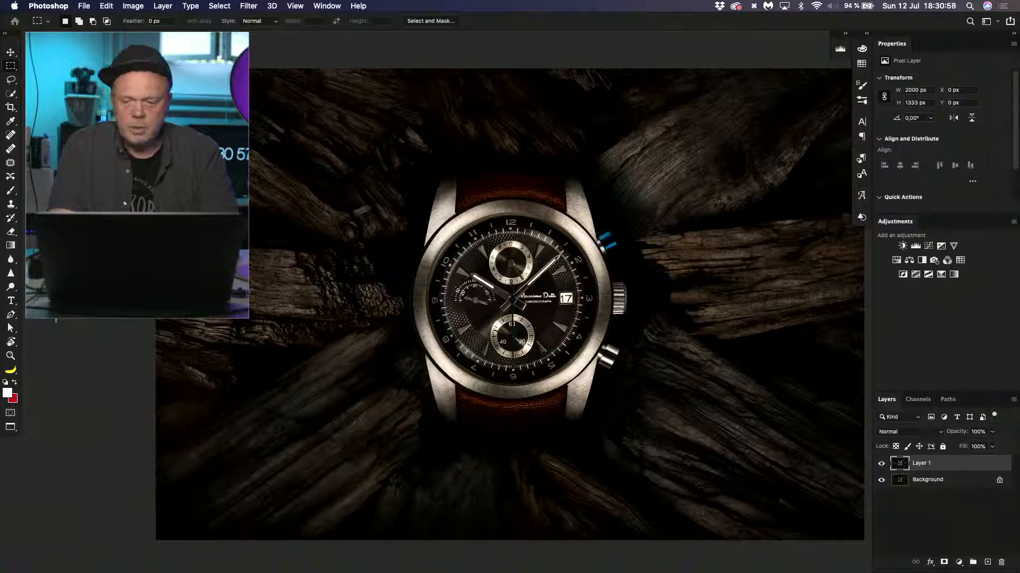
pyautogui.press('super+w')
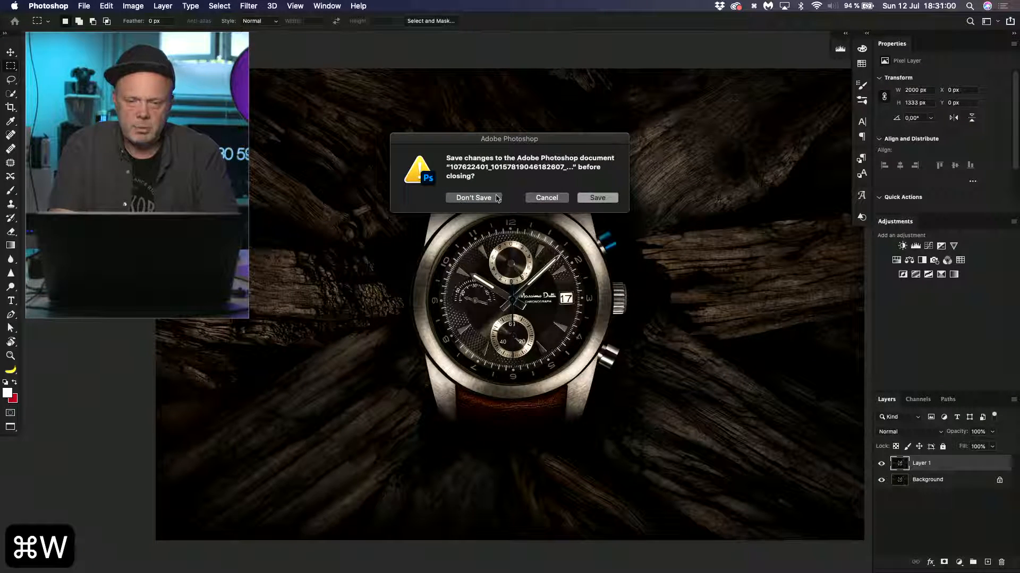
pyautogui.click(473, 197)
pyautogui.press('super+Tab')
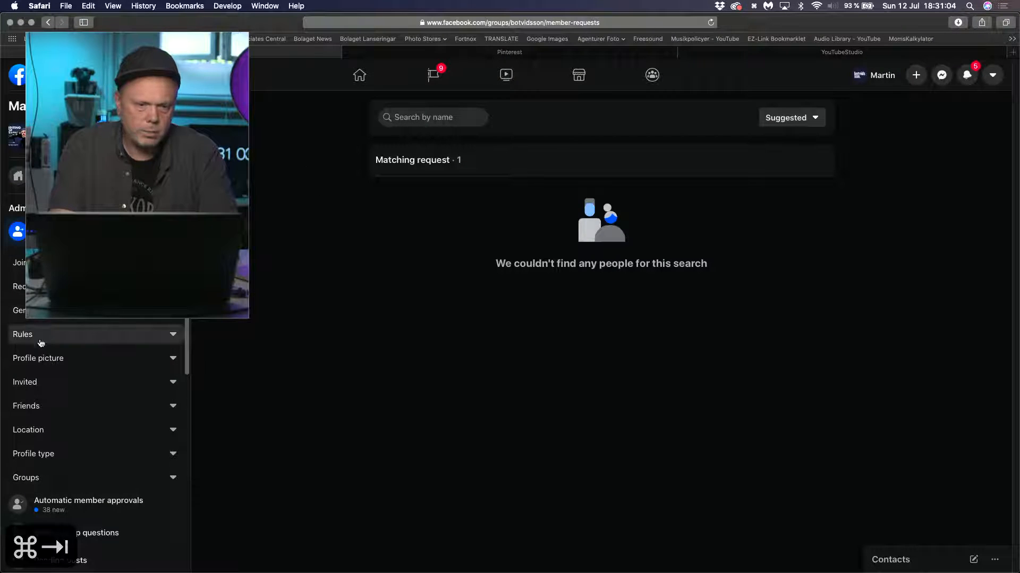
# - Go to the photo group's media albums and open the 12 July 2020 album
pyautogui.click(17, 176)
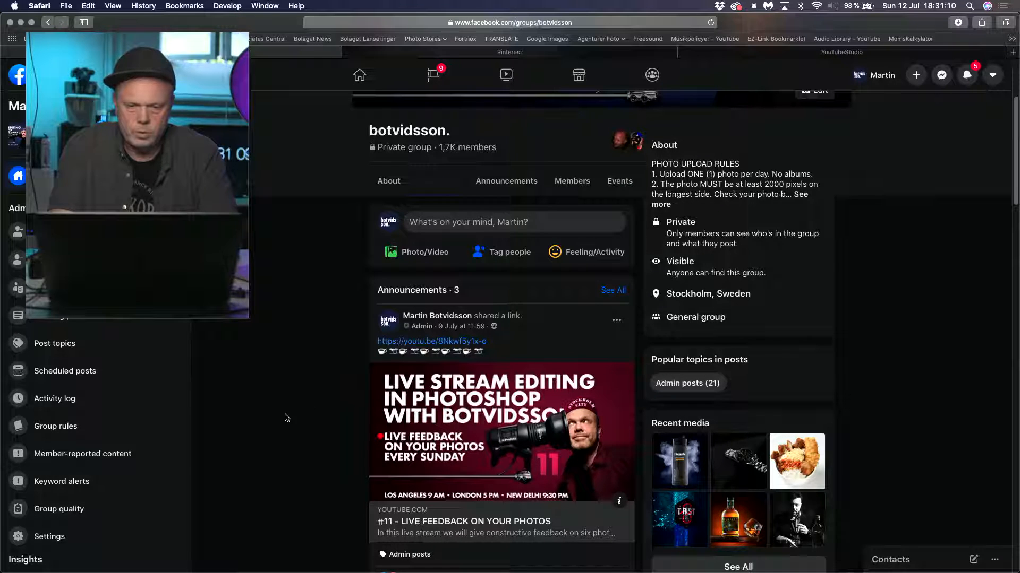
pyautogui.scroll(5, 342, 290)
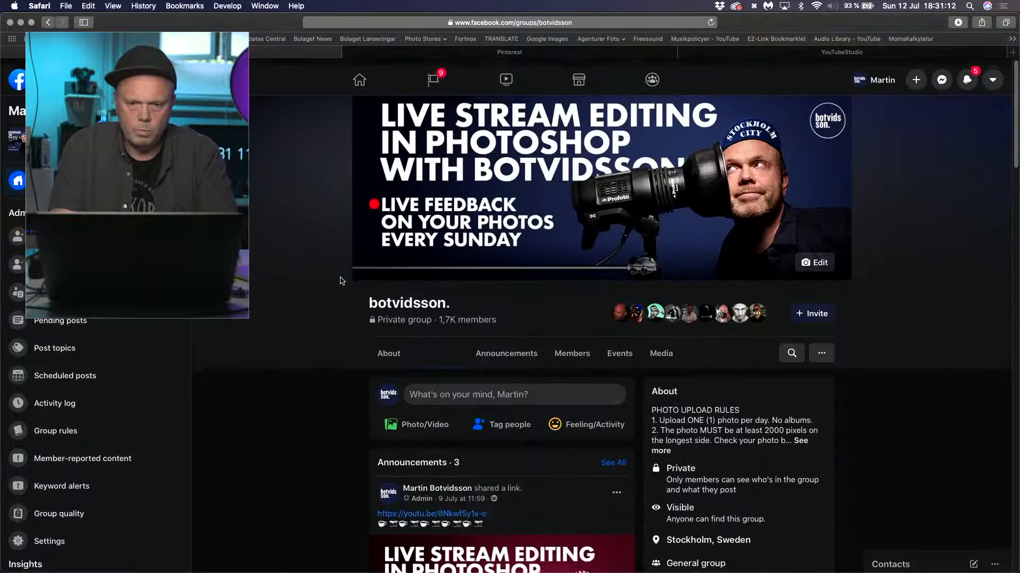
pyautogui.click(661, 349)
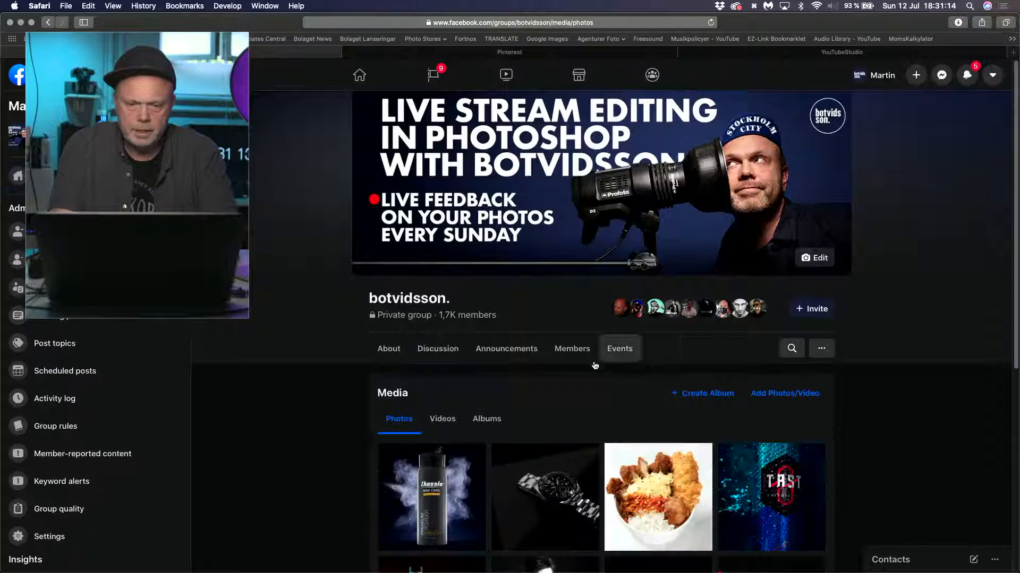
pyautogui.click(485, 423)
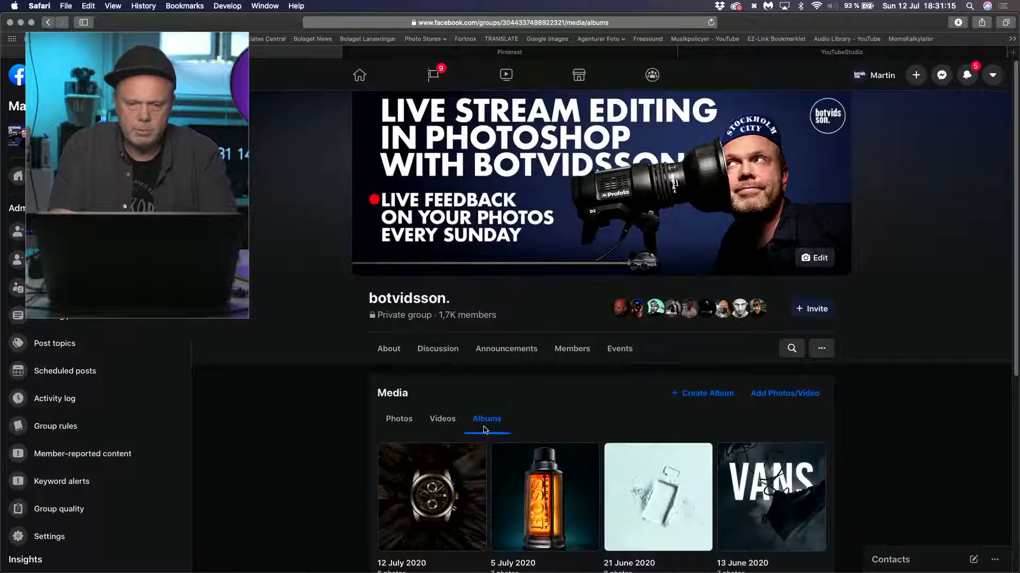
pyautogui.click(451, 483)
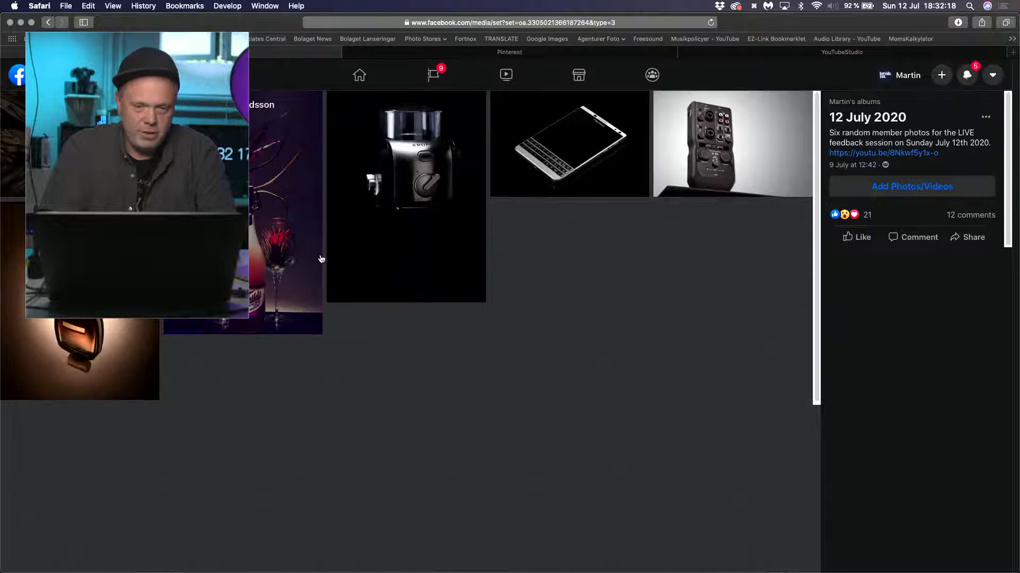
# - Open the Krups coffee grinder photo from the album, load it into Photoshop and show it in full screen mode
pyautogui.click(417, 157)
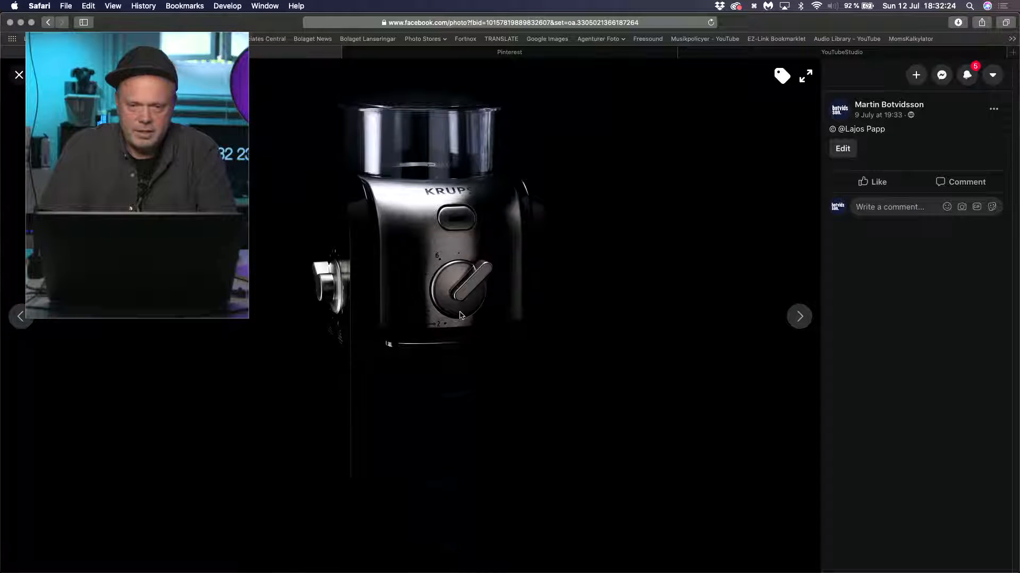
pyautogui.moveTo(303, 565)
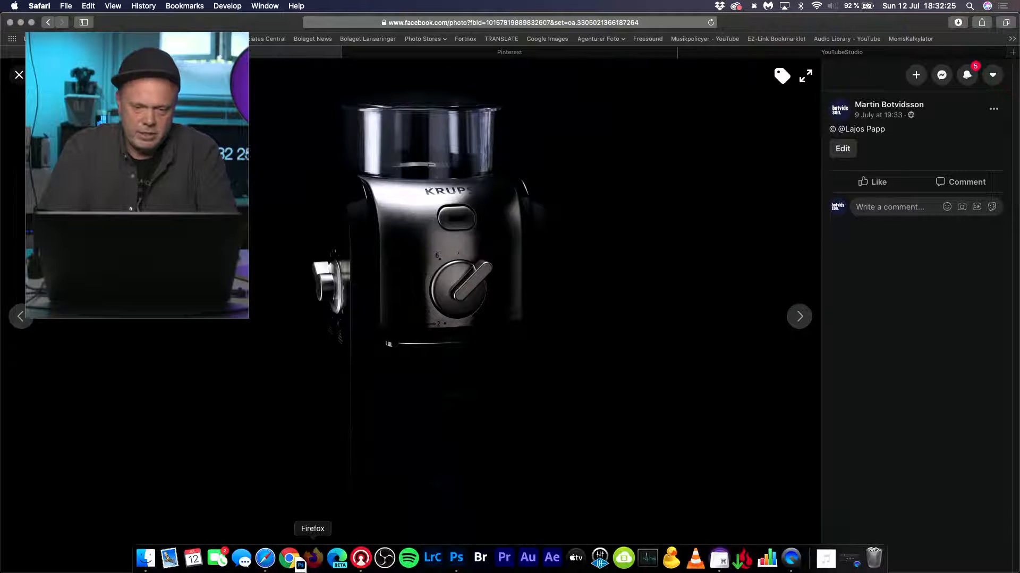
pyautogui.click(464, 566)
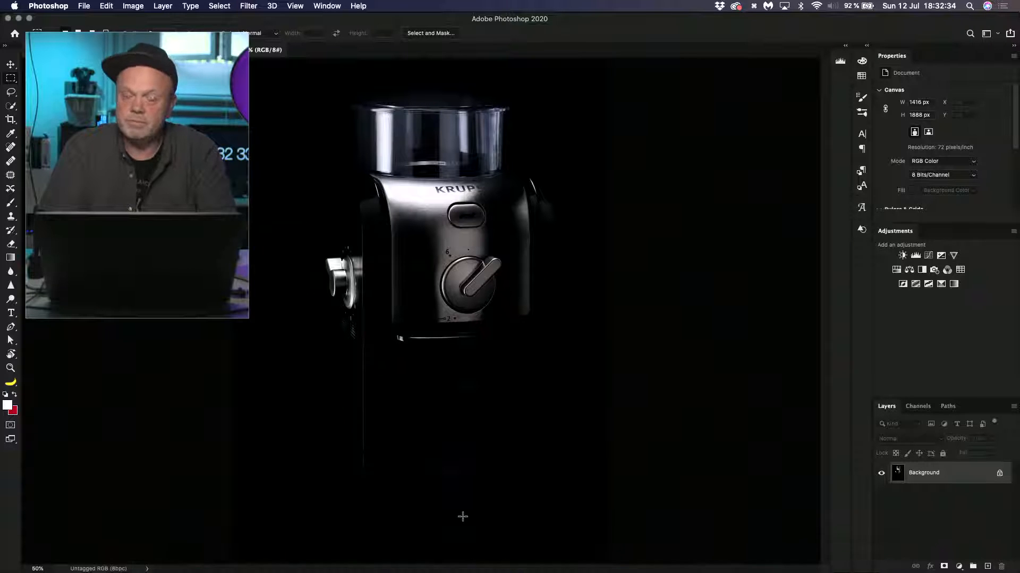
pyautogui.press('f')
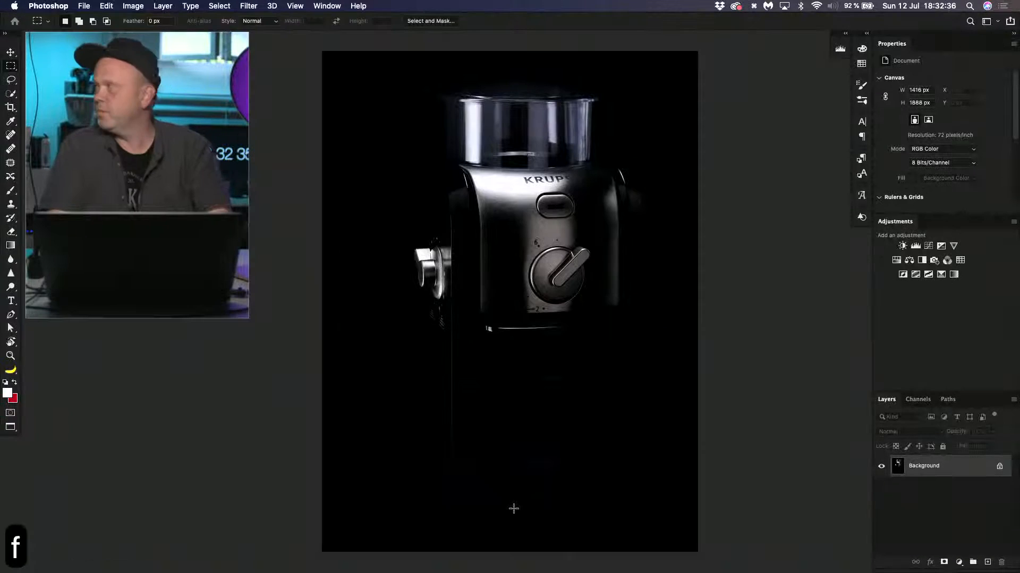
# - Examine the grinder photo against plain black, with close-ups of the side knob and the front dial
pyautogui.press('f')
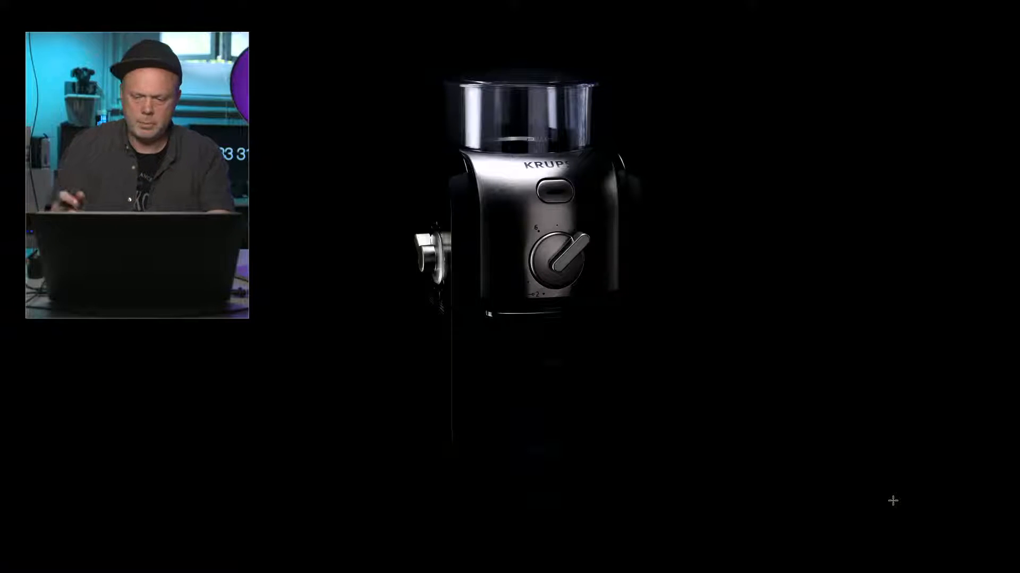
pyautogui.press('f')
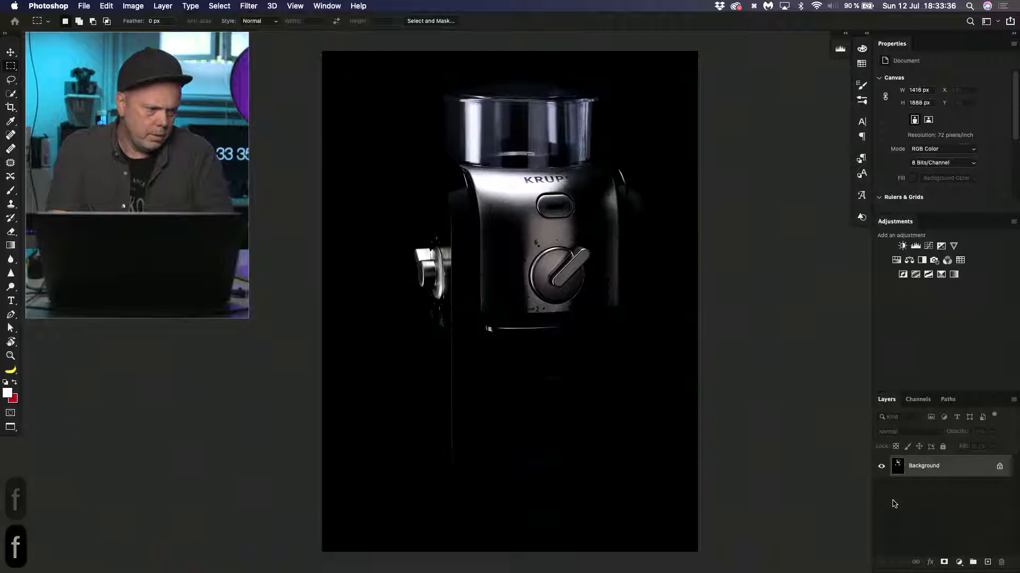
pyautogui.press('super+plus')
pyautogui.press('super+plus')
pyautogui.press('super+plus')
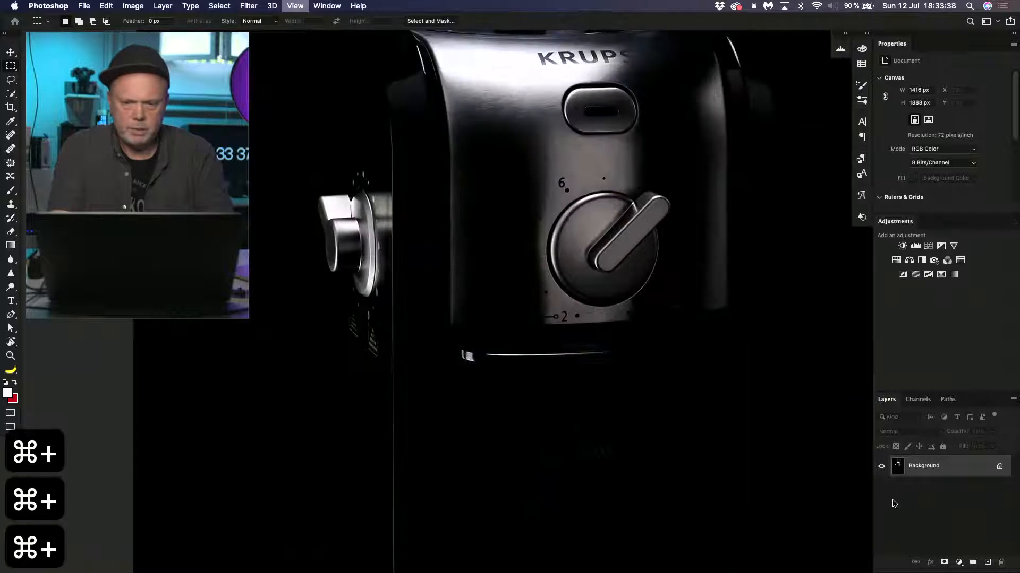
pyautogui.press('space')
pyautogui.press('space')
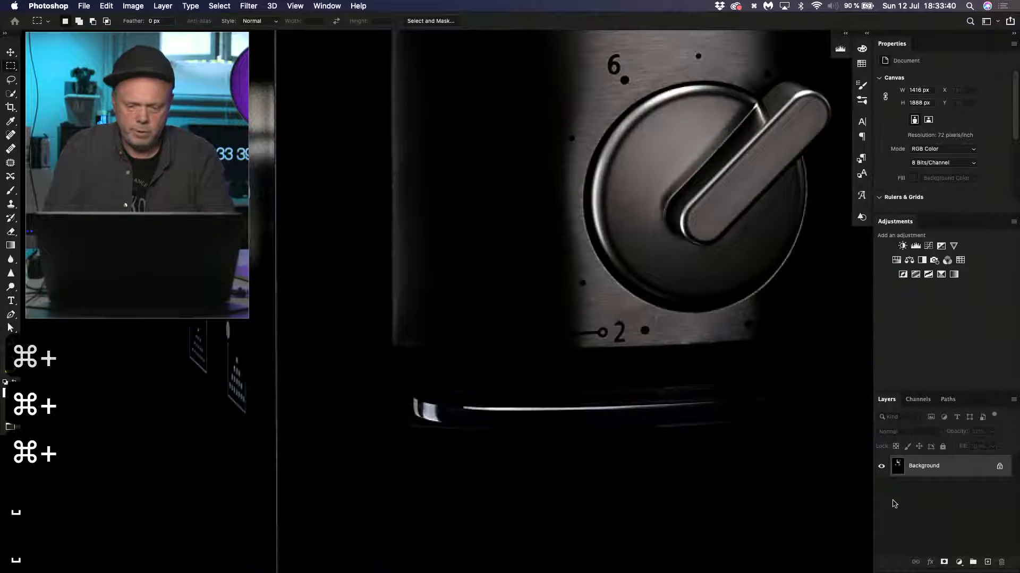
pyautogui.press('space')
pyautogui.moveTo(396, 214); pyautogui.dragTo(625, 320)
pyautogui.moveTo(306, 141); pyautogui.dragTo(560, 527)
pyautogui.press('space')
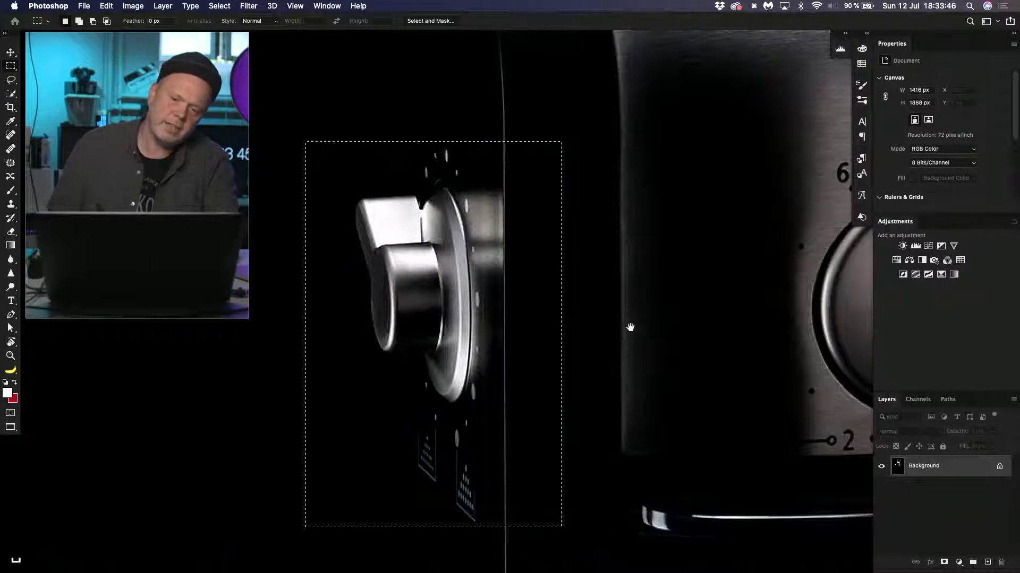
pyautogui.moveTo(629, 328); pyautogui.dragTo(260, 282)
pyautogui.moveTo(422, 85); pyautogui.dragTo(668, 424)
pyautogui.press('super+d')
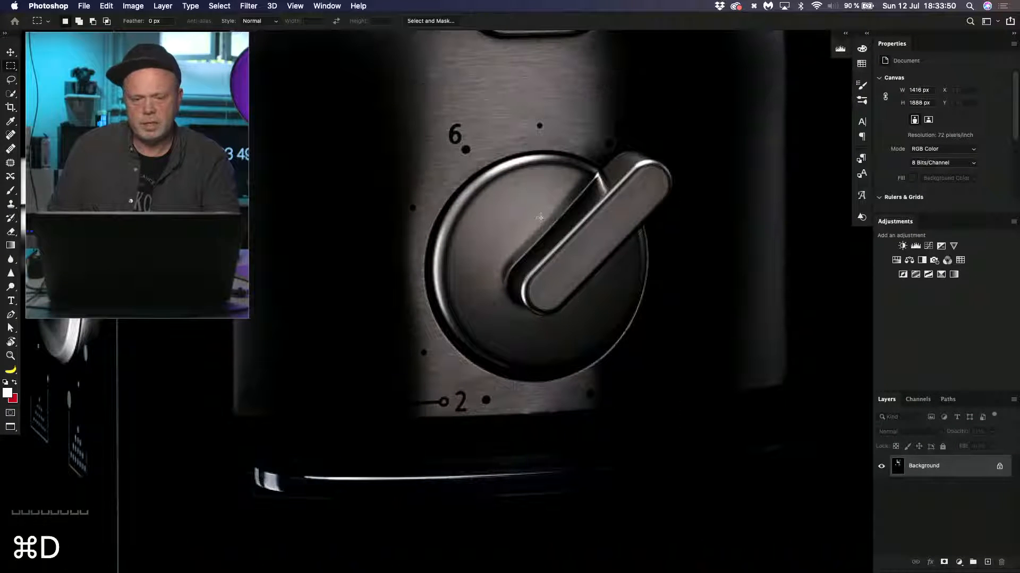
# - Examine the lighting on the brushed metal front, marking off its bright upper area and both dark side strips
pyautogui.press('super+minus')
pyautogui.press('super+minus')
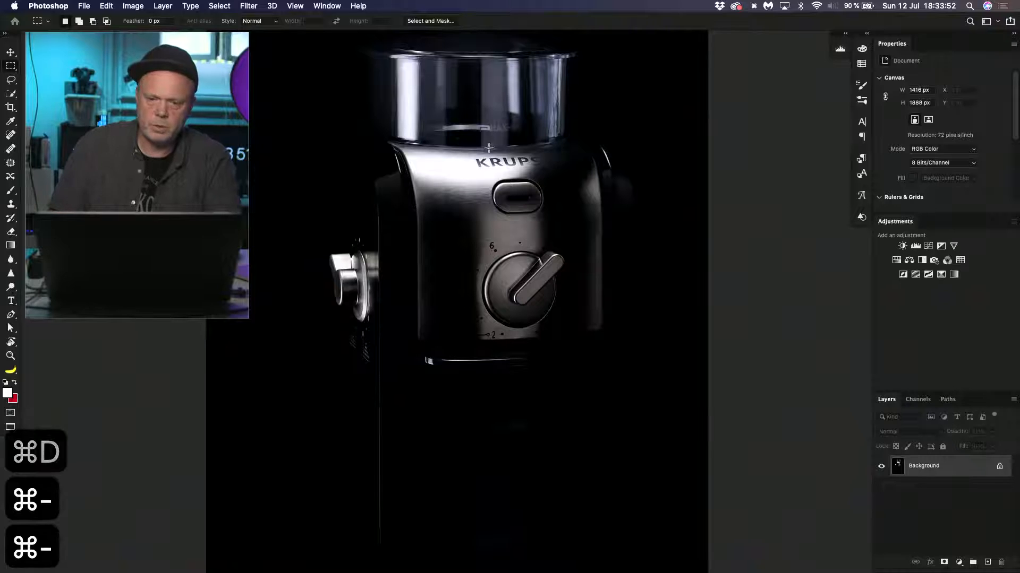
pyautogui.press('space')
pyautogui.moveTo(494, 182); pyautogui.dragTo(555, 189)
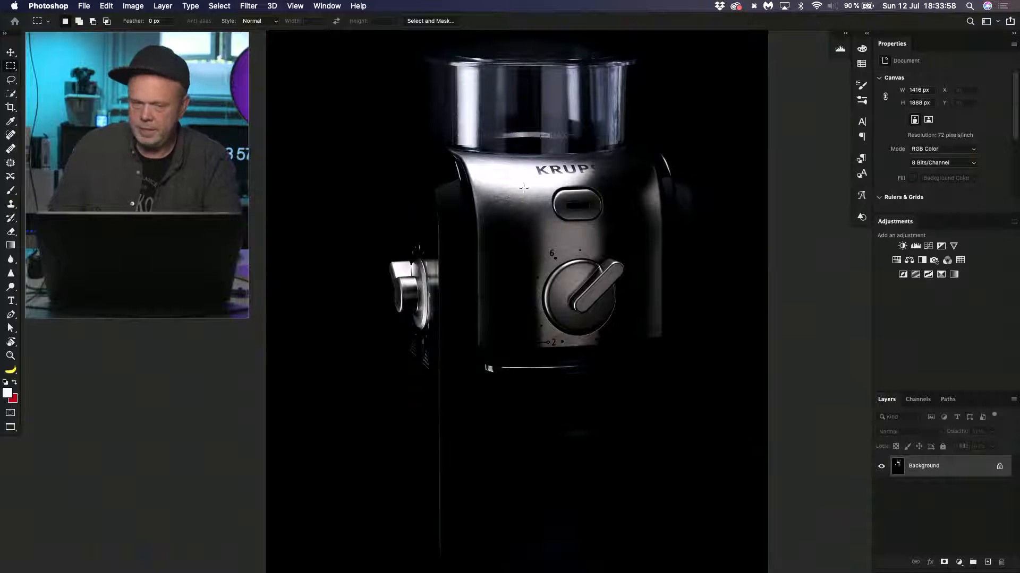
pyautogui.moveTo(477, 160); pyautogui.dragTo(583, 290)
pyautogui.press('super+d')
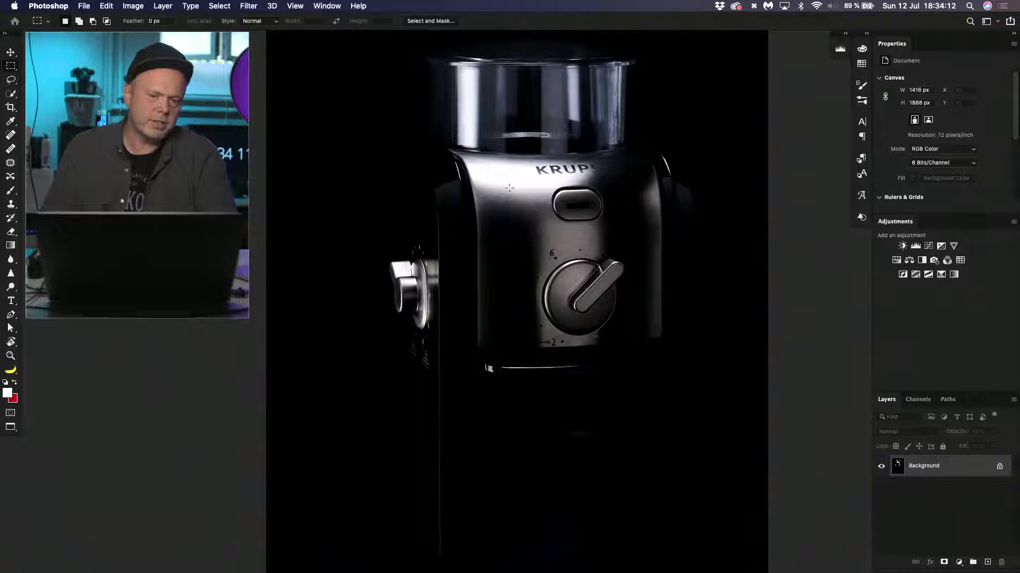
pyautogui.moveTo(476, 193); pyautogui.dragTo(545, 346)
pyautogui.moveTo(592, 161)
pyautogui.mouseDown()
pyautogui.moveTo(662, 340)
pyautogui.moveTo(651, 333)
pyautogui.mouseUp()
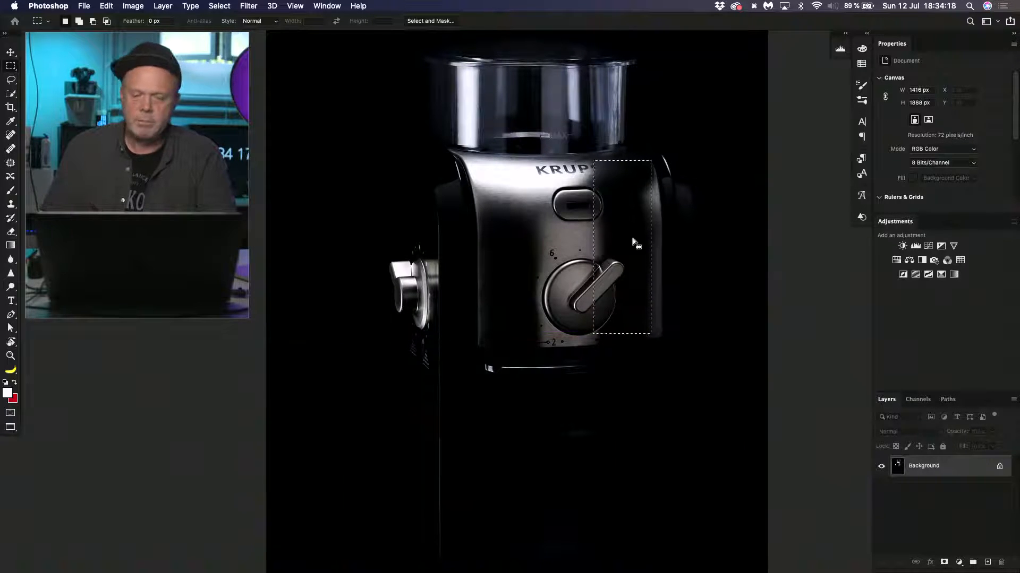
pyautogui.press('super+d')
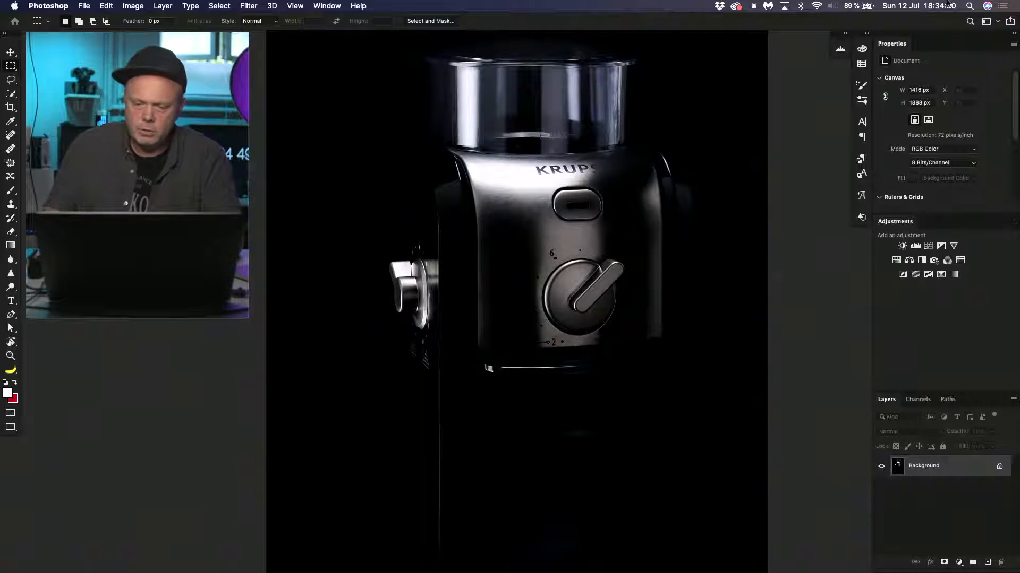
# - Add a Curves adjustment layer with a very steep brightening curve and duplicate the Background layer beneath it
pyautogui.press('super+0')
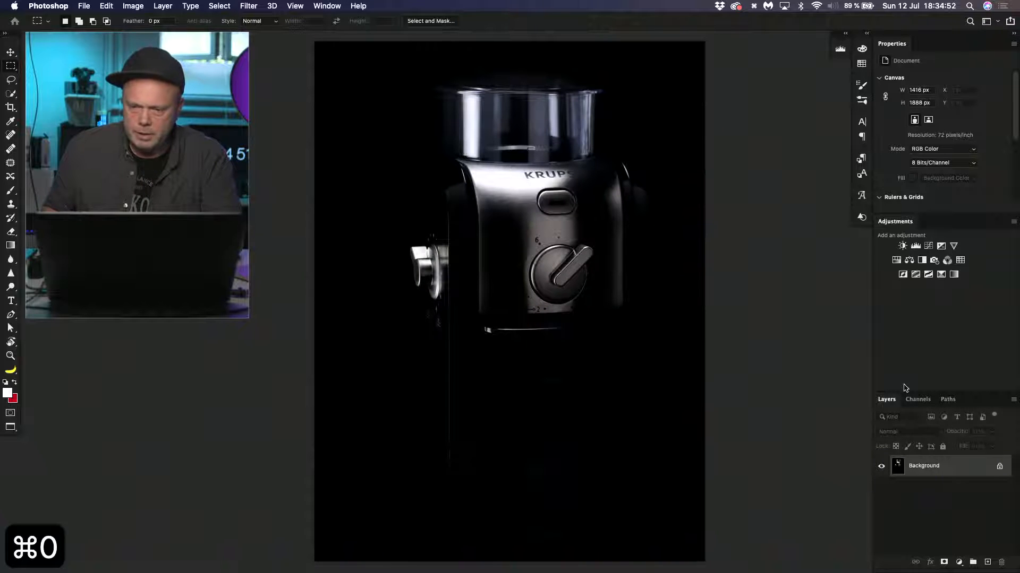
pyautogui.click(929, 246)
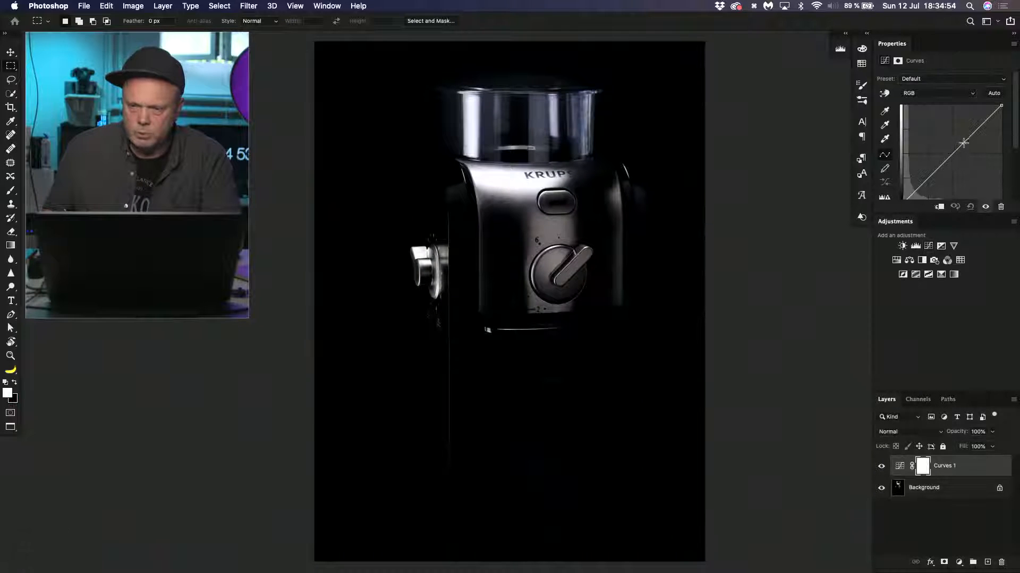
pyautogui.moveTo(943, 160); pyautogui.dragTo(913, 116)
pyautogui.click(927, 487)
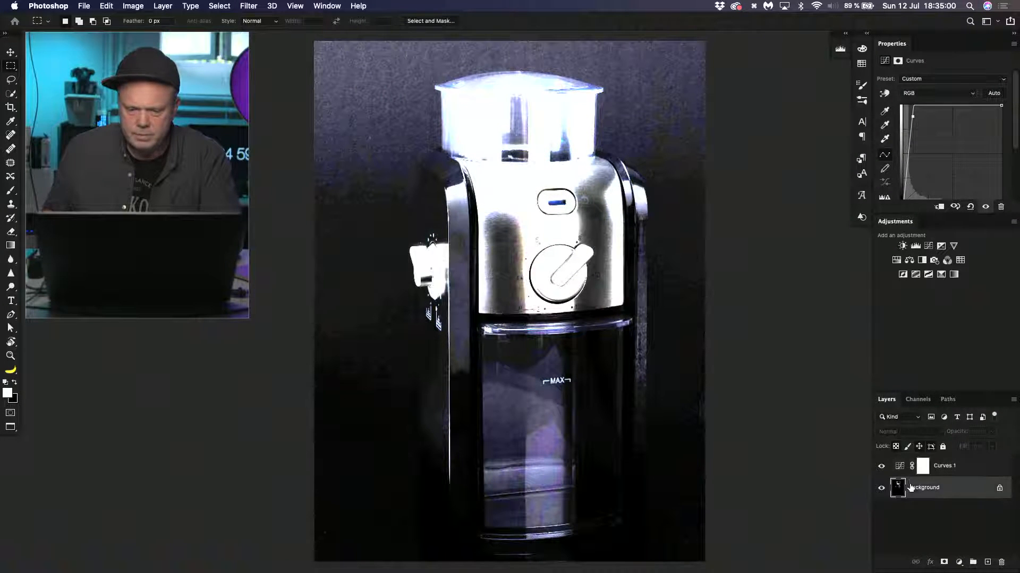
pyautogui.press('super+j')
# - Start a Pen path at the grinder's lower right base and run it straight up the right side of the body
pyautogui.press('p')
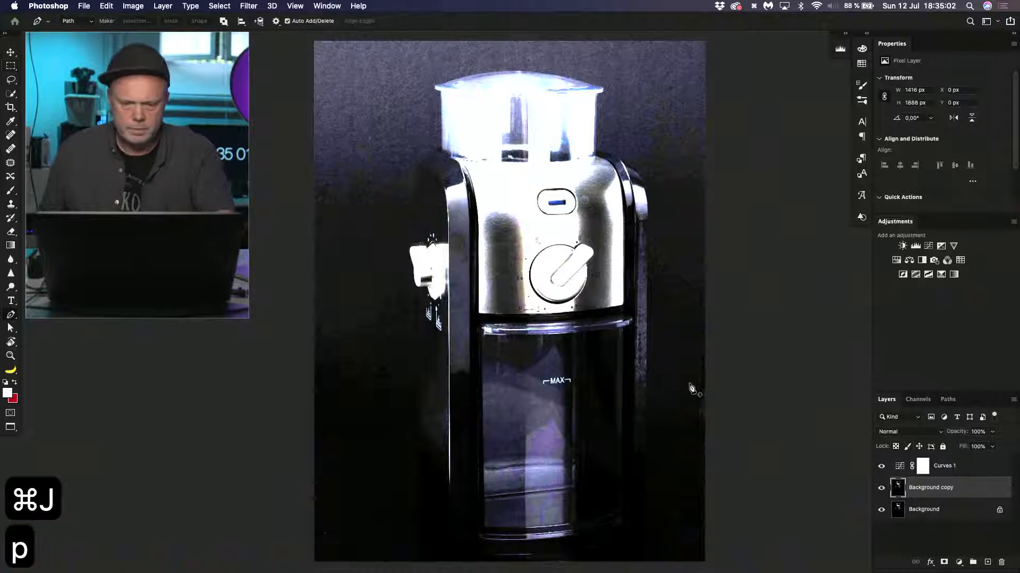
pyautogui.moveTo(658, 458); pyautogui.dragTo(651, 364)
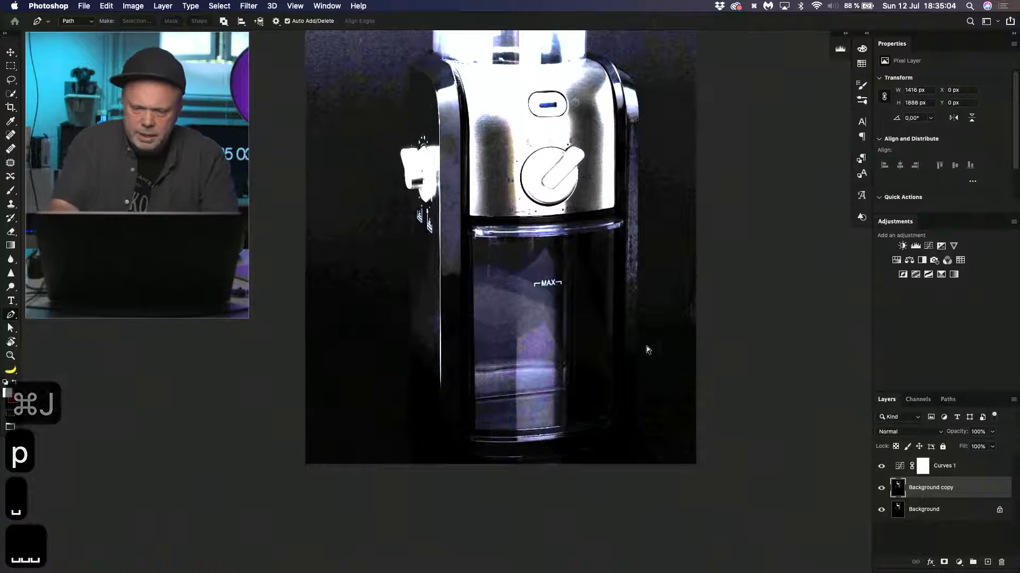
pyautogui.press('super+plus')
pyautogui.click(673, 471)
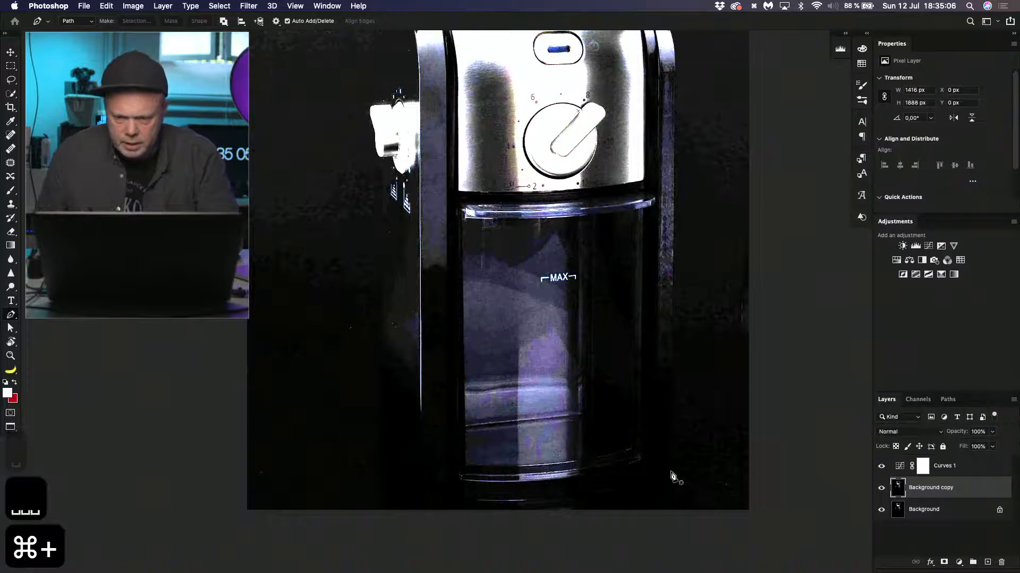
pyautogui.click(679, 78)
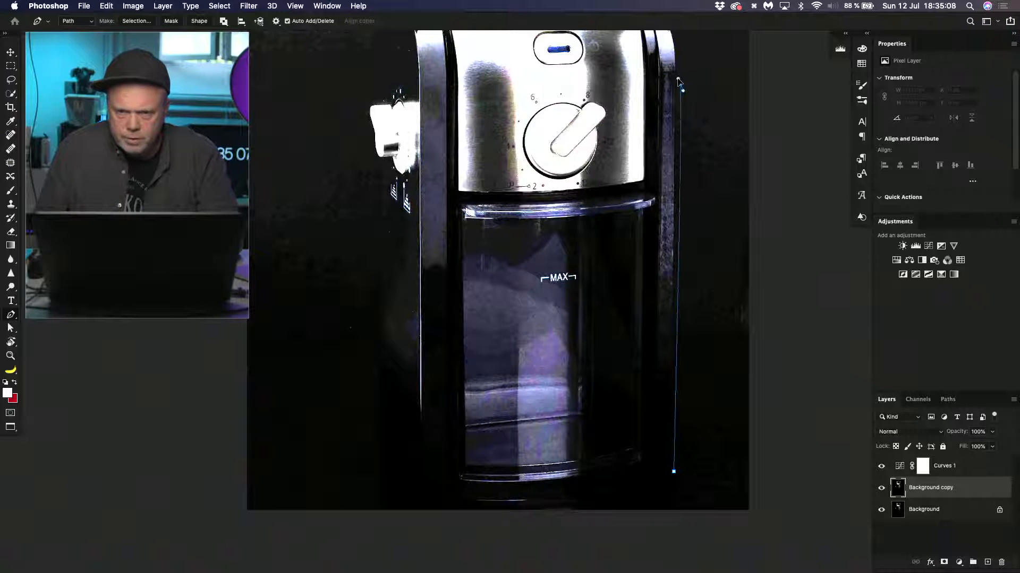
pyautogui.press('super+z')
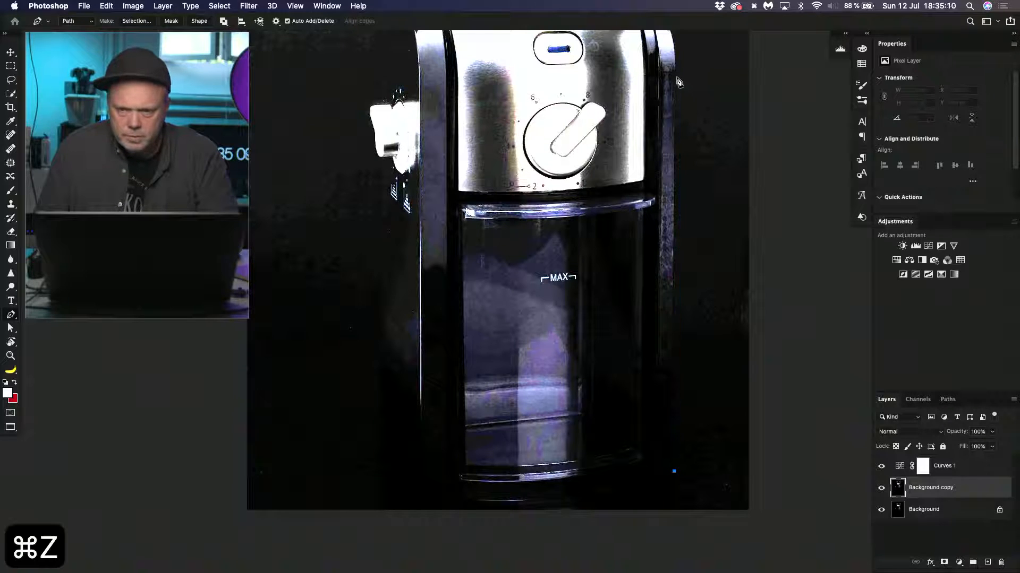
pyautogui.click(676, 80)
pyautogui.moveTo(679, 100); pyautogui.dragTo(665, 274)
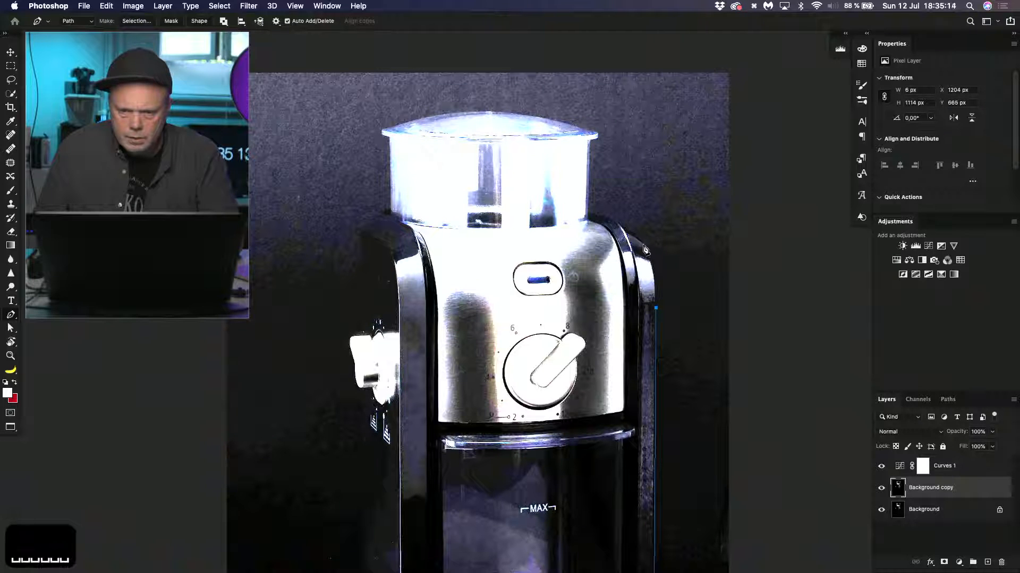
# - Continue the path around the grinder's rounded right shoulder to the foot of the transparent hopper
pyautogui.click(647, 250)
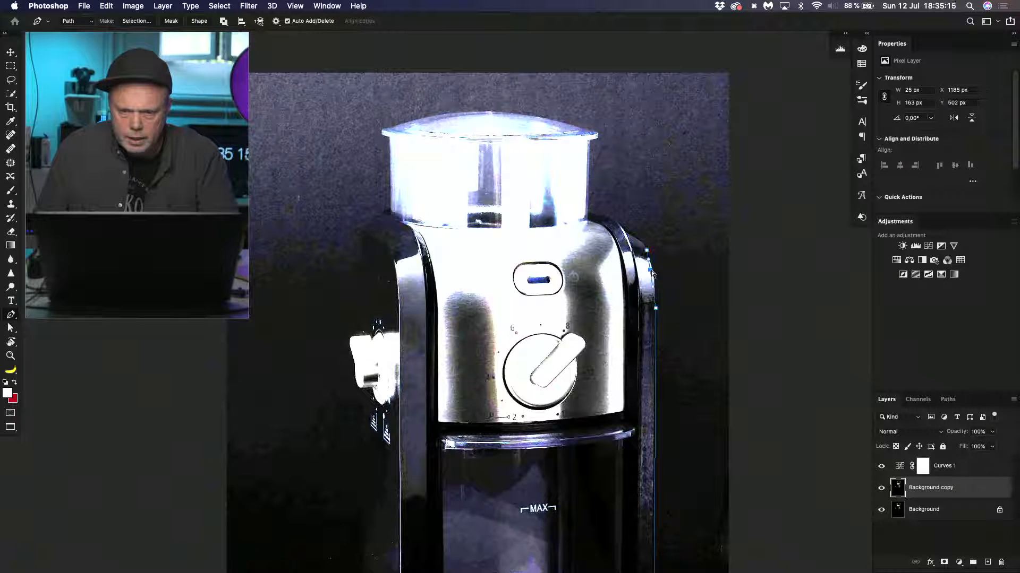
pyautogui.moveTo(650, 270); pyautogui.dragTo(653, 271)
pyautogui.click(621, 227)
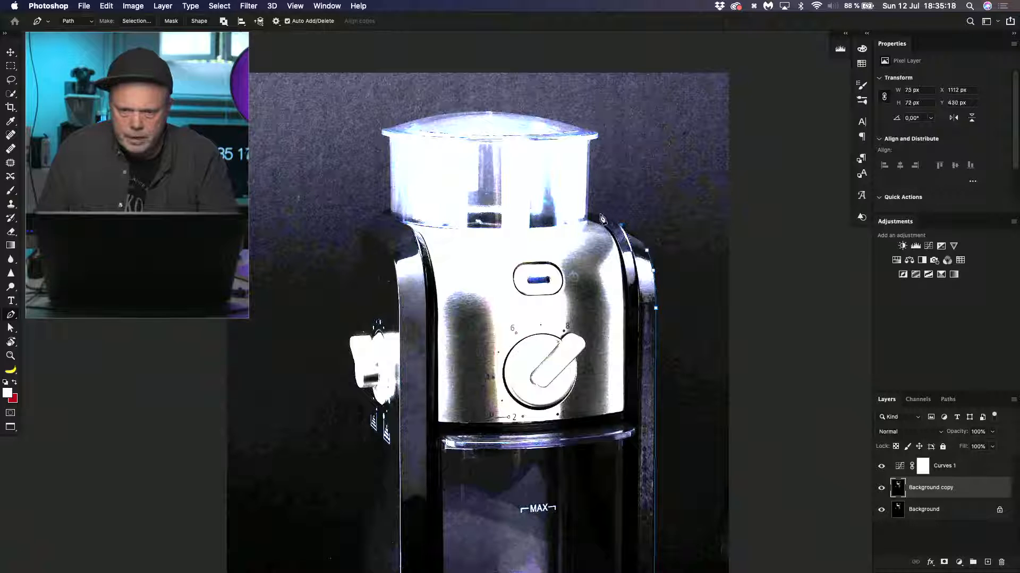
pyautogui.click(588, 215)
pyautogui.moveTo(607, 221); pyautogui.dragTo(643, 315)
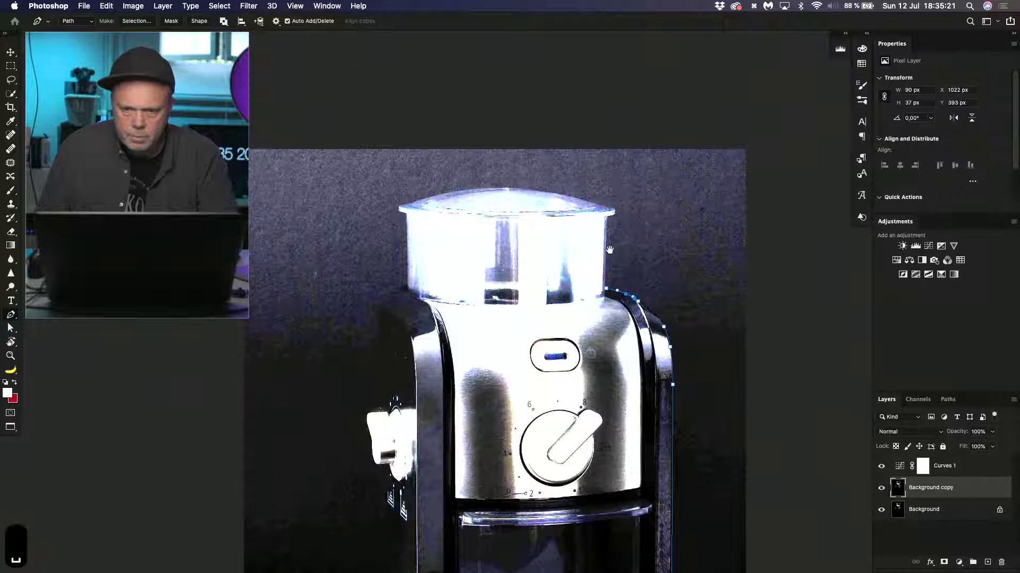
# - Trace the path up the hopper's right side, over the domed lid and down its left side to the housing
pyautogui.click(608, 218)
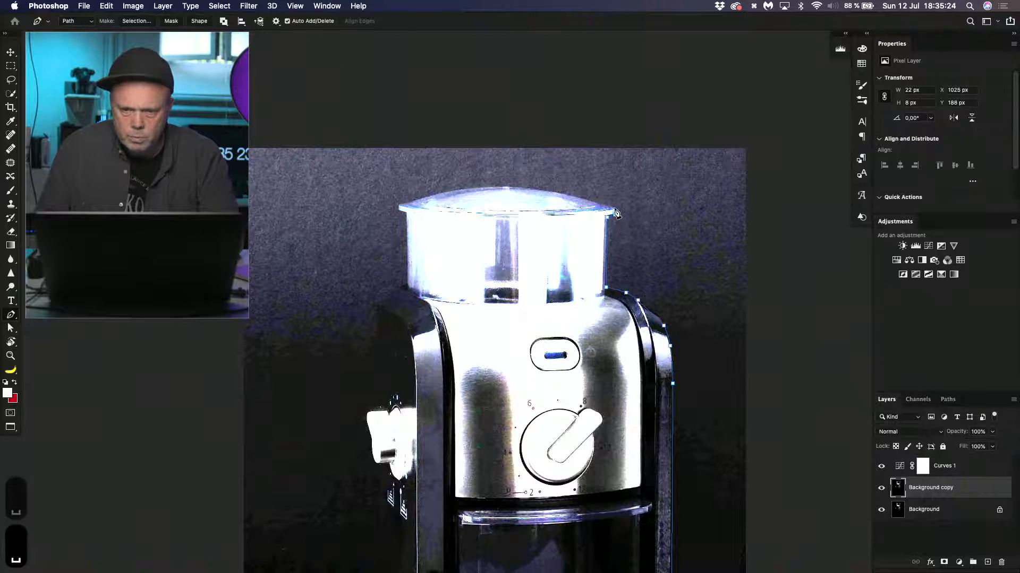
pyautogui.press('super+plus')
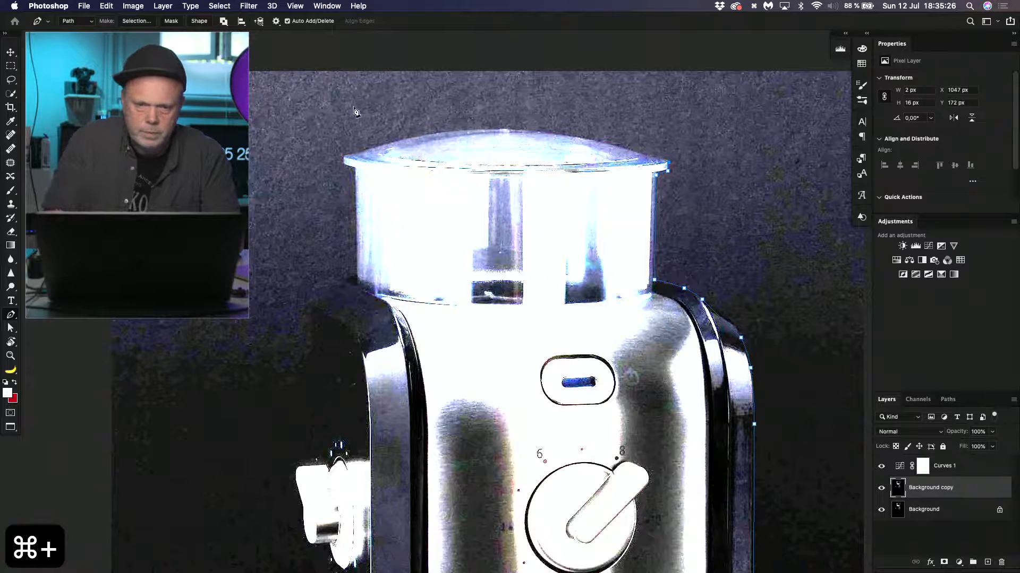
pyautogui.click(346, 159)
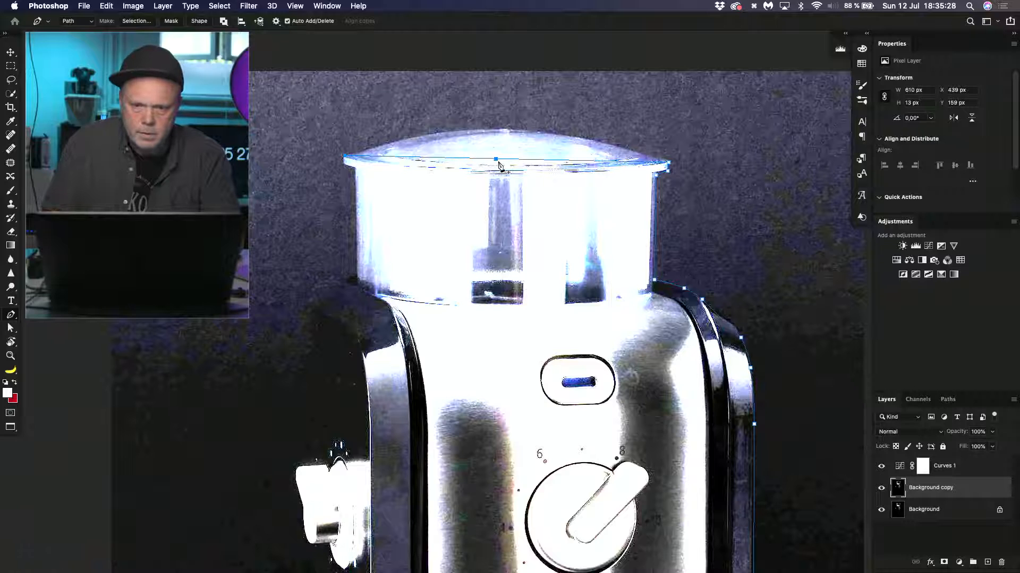
pyautogui.moveTo(498, 159); pyautogui.dragTo(507, 130)
pyautogui.press('super+z')
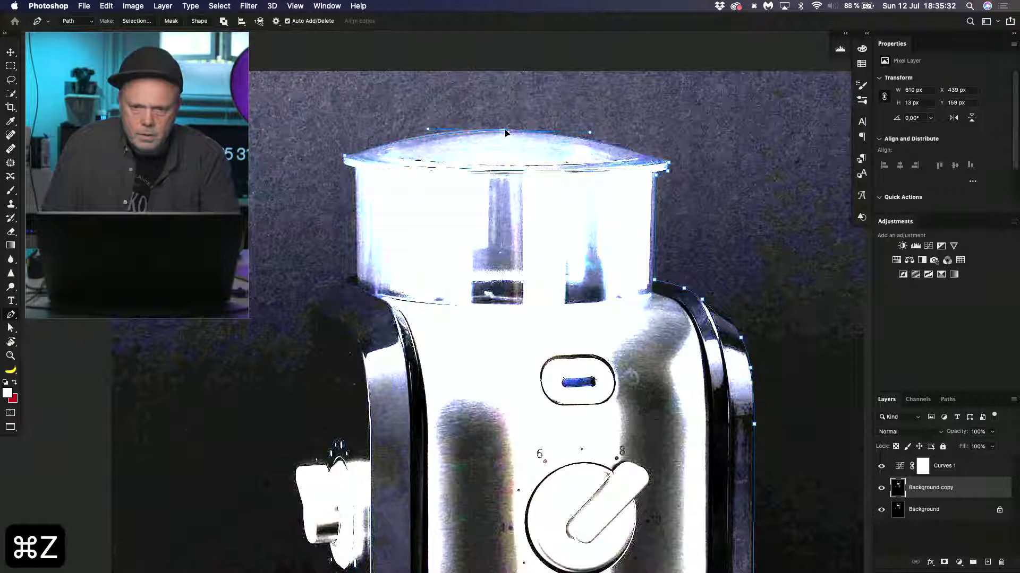
pyautogui.click(345, 164)
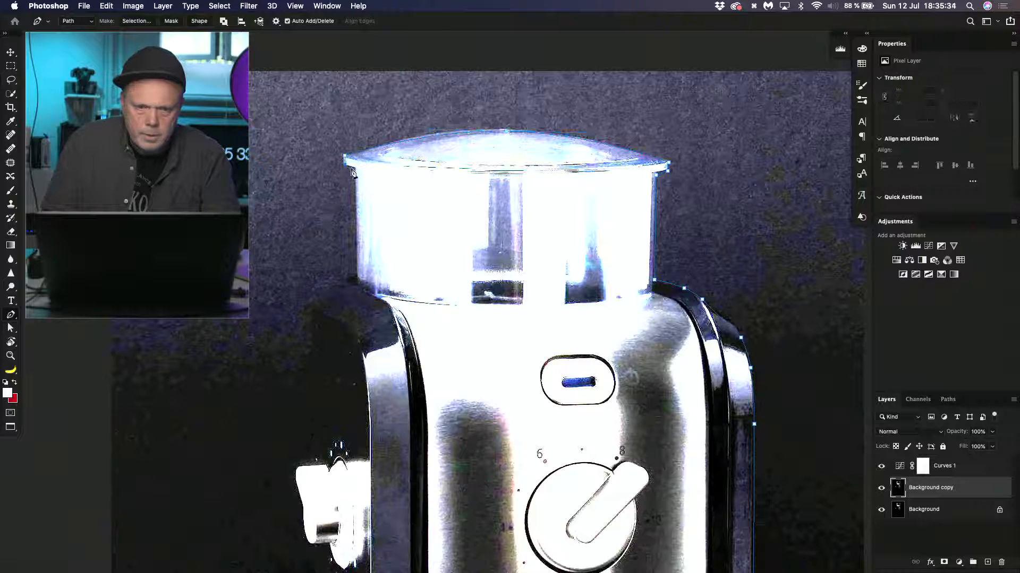
pyautogui.click(357, 277)
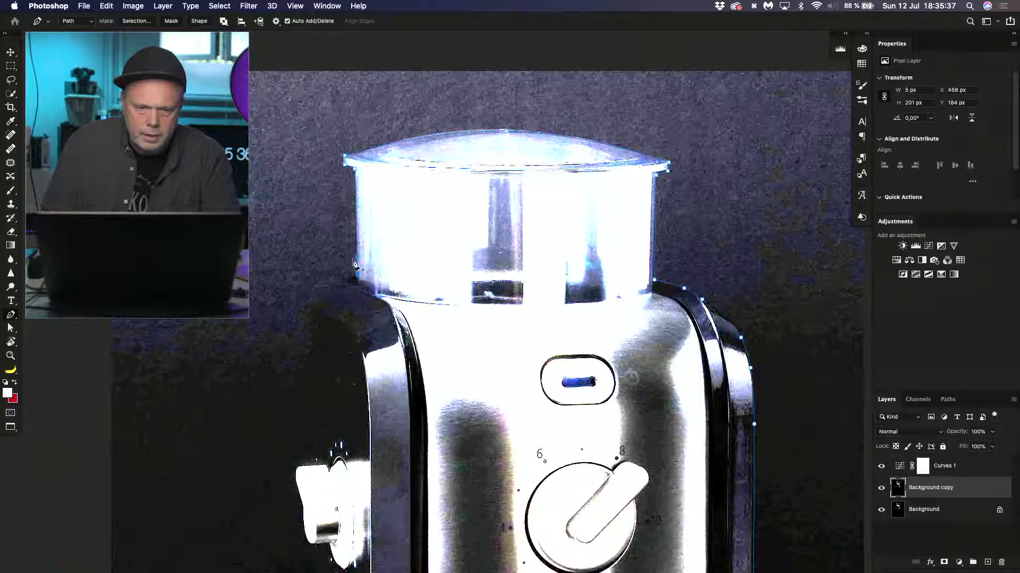
# - Carry the path around the housing's back left corner, down to the side knob and along the knob's outer edge
pyautogui.click(311, 302)
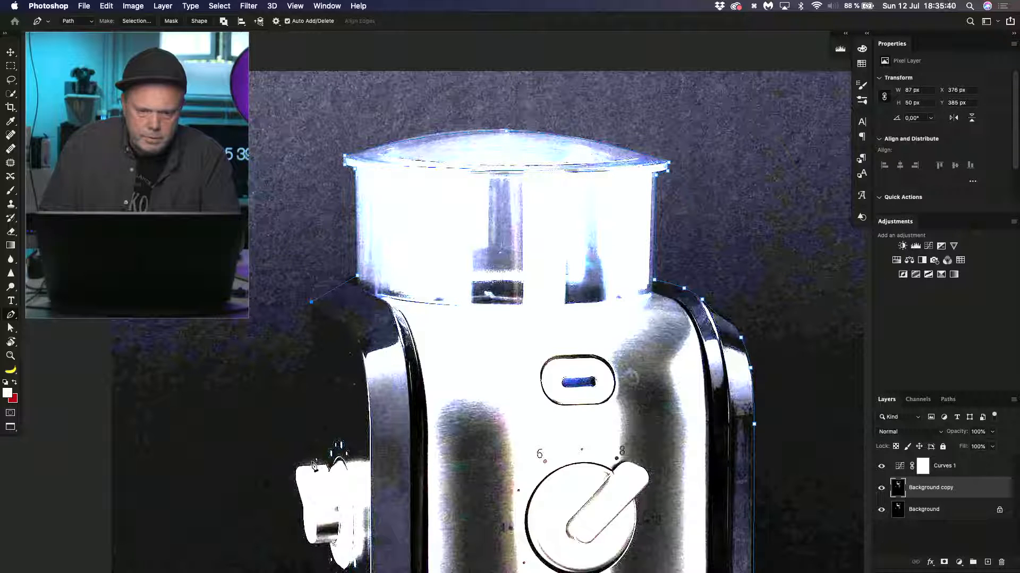
pyautogui.click(311, 464)
pyautogui.moveTo(312, 464); pyautogui.dragTo(420, 198)
pyautogui.click(411, 201)
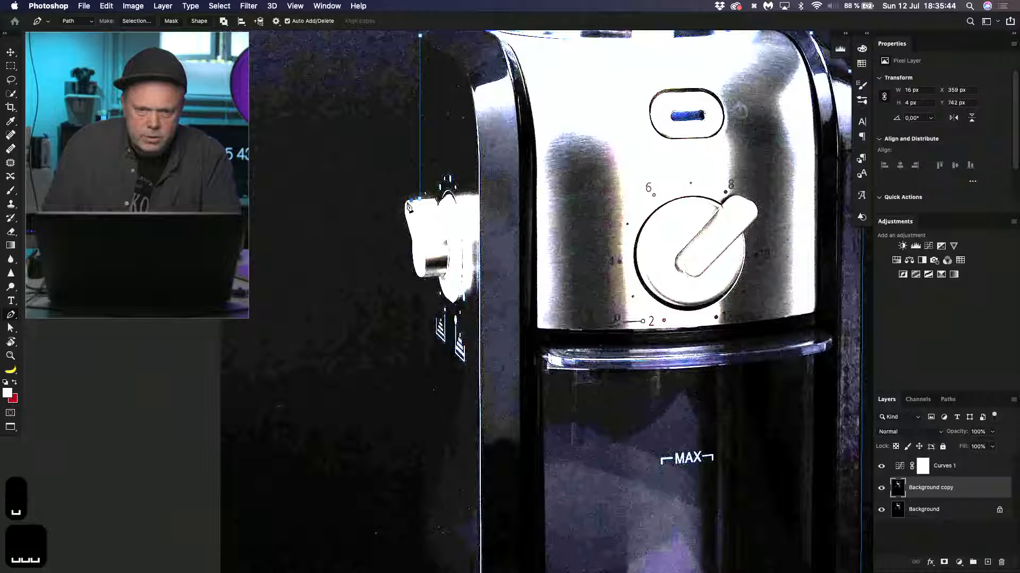
pyautogui.click(405, 205)
pyautogui.click(405, 212)
pyautogui.click(408, 222)
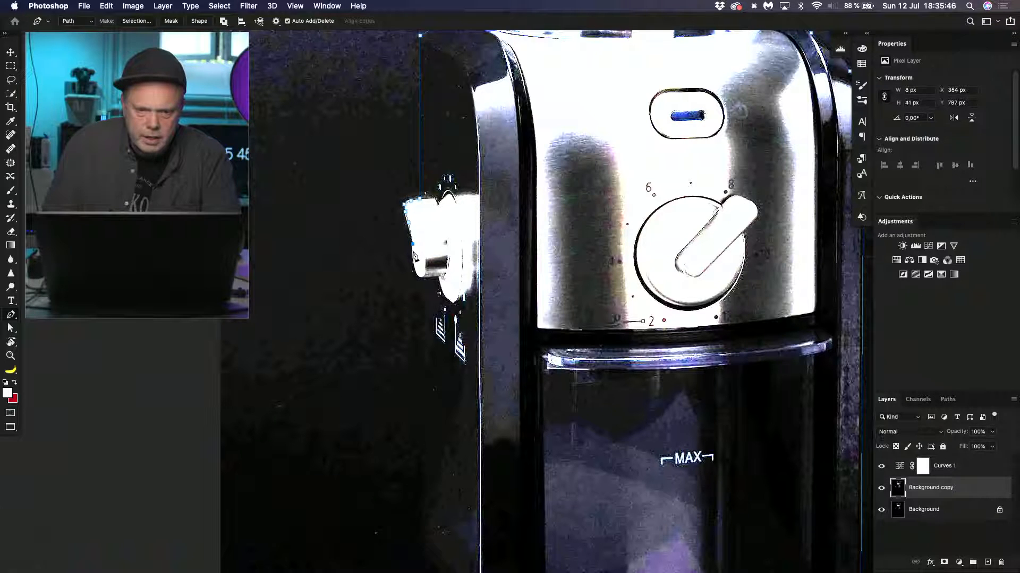
pyautogui.click(413, 255)
pyautogui.click(415, 264)
pyautogui.click(417, 273)
pyautogui.moveTo(422, 294); pyautogui.dragTo(423, 298)
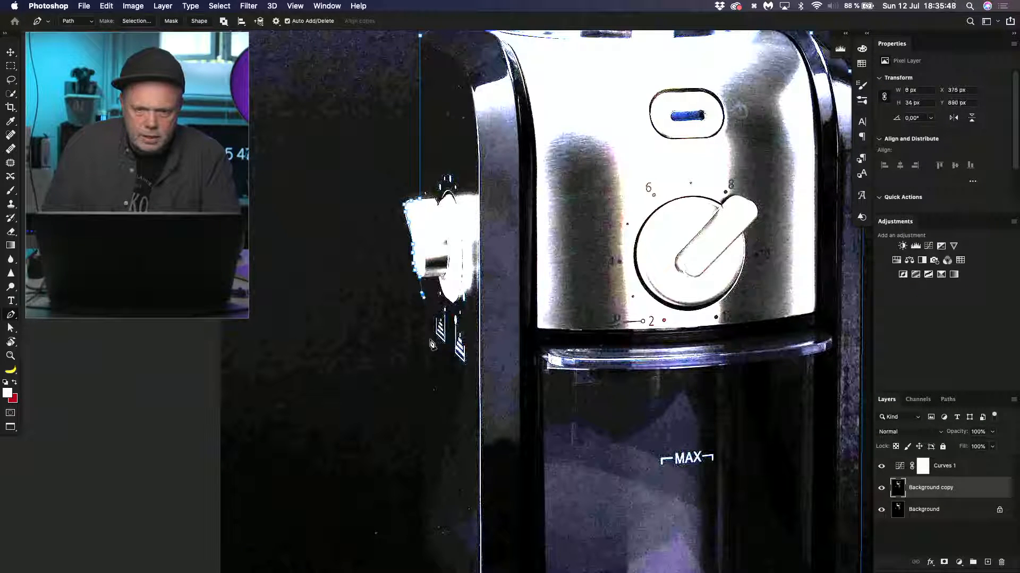
# - Extend the path from below the side knob straight down the grinder's left side to the base
pyautogui.moveTo(430, 339); pyautogui.dragTo(444, 515)
pyautogui.press('super+z')
pyautogui.moveTo(449, 346); pyautogui.dragTo(448, 237)
pyautogui.moveTo(446, 324); pyautogui.dragTo(418, 101)
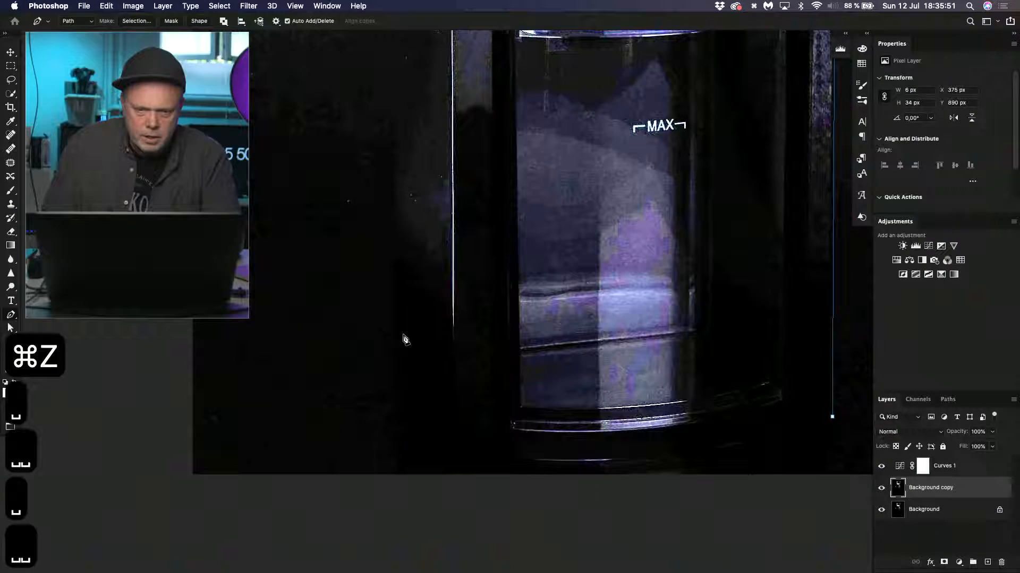
pyautogui.click(397, 402)
pyautogui.moveTo(457, 251); pyautogui.dragTo(440, 468)
pyautogui.moveTo(478, 120); pyautogui.dragTo(463, 334)
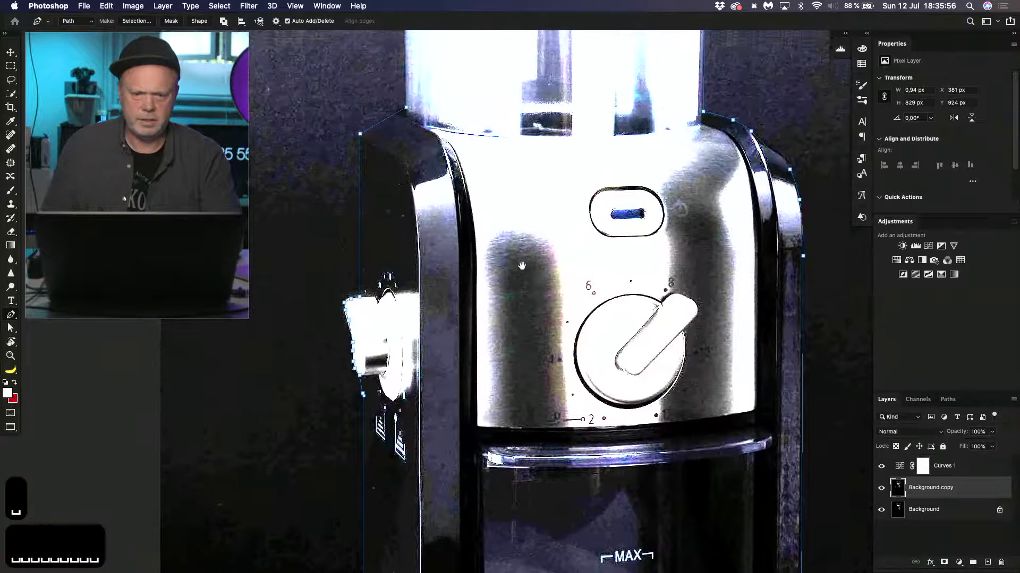
# - Shift the path's lower right anchor slightly inward, trace the grinder's bottom edge from the lower left and close the path
pyautogui.moveTo(518, 265); pyautogui.dragTo(462, 357)
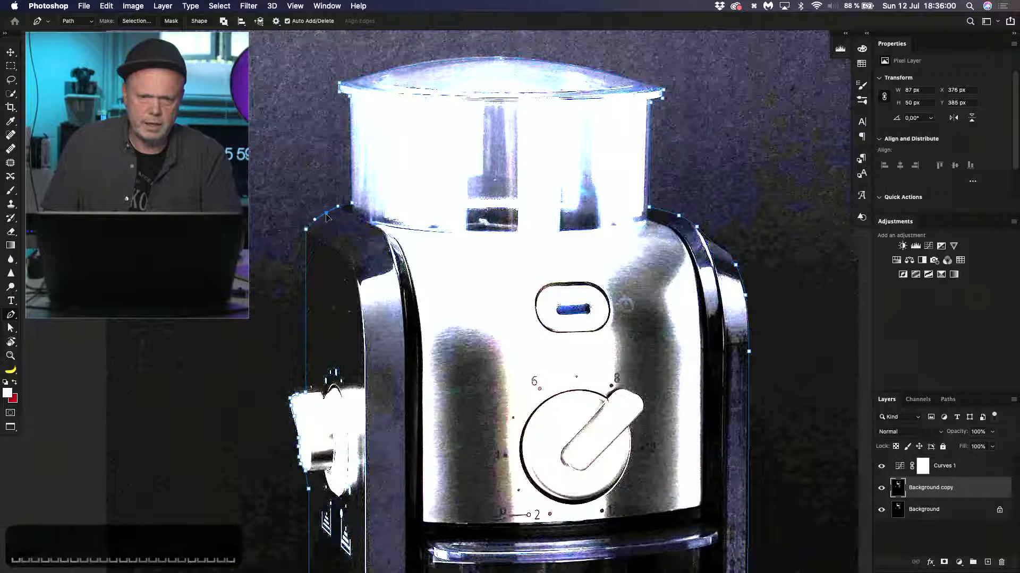
pyautogui.moveTo(472, 390); pyautogui.dragTo(426, 34)
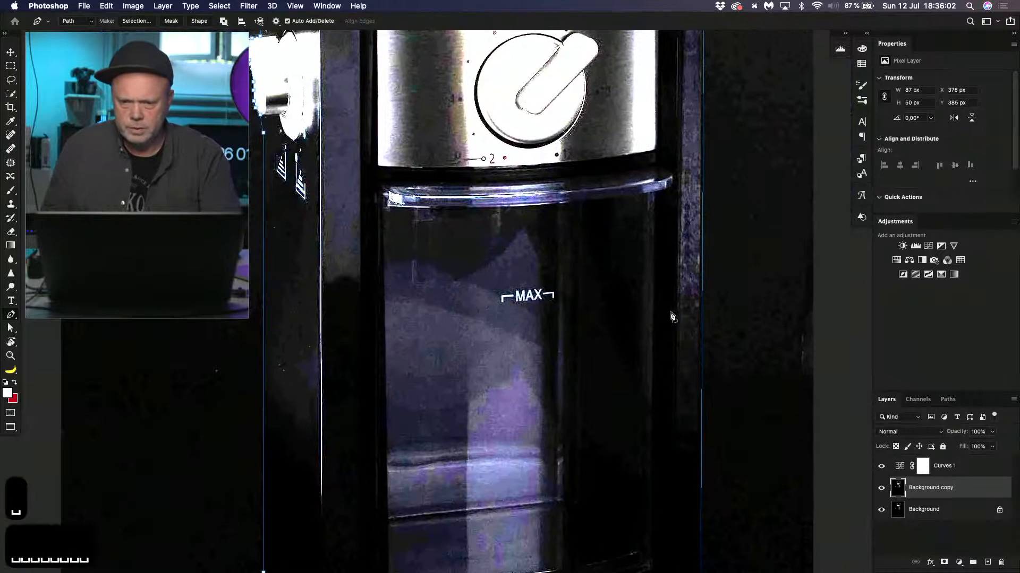
pyautogui.moveTo(612, 341); pyautogui.dragTo(599, 231)
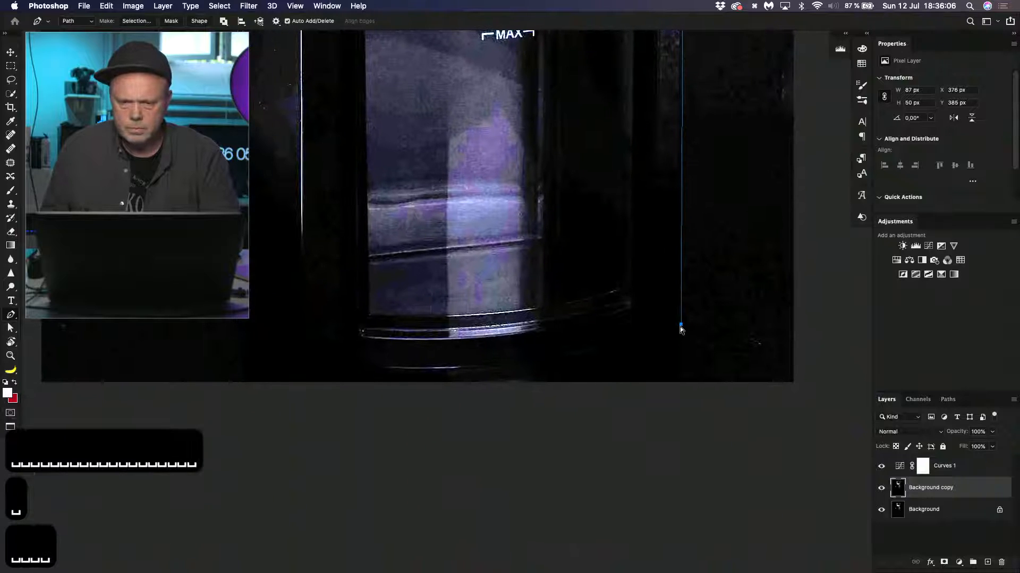
pyautogui.moveTo(681, 325); pyautogui.dragTo(678, 326)
pyautogui.click(677, 327)
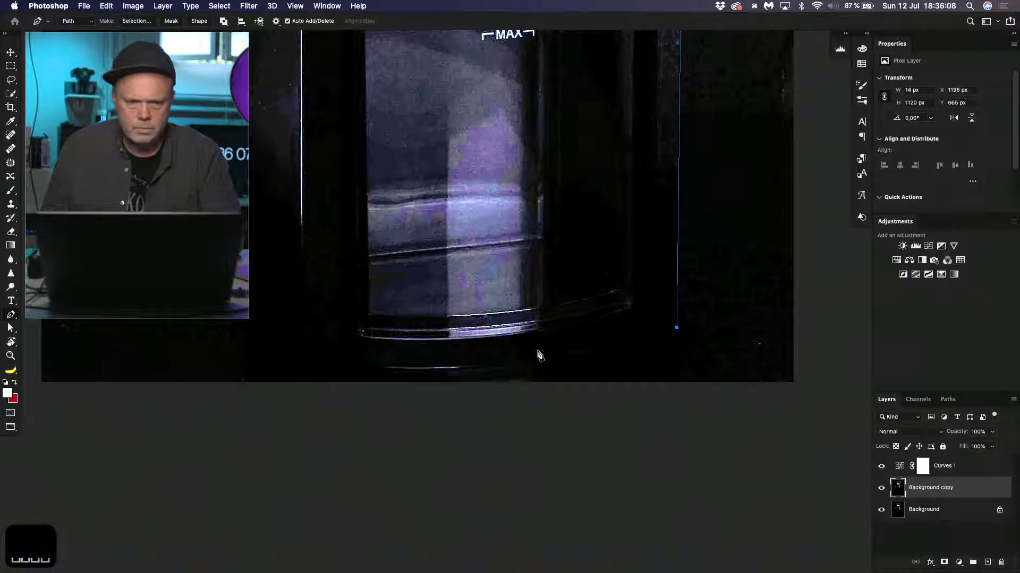
pyautogui.moveTo(374, 370); pyautogui.dragTo(432, 372)
pyautogui.click(578, 361)
pyautogui.click(676, 328)
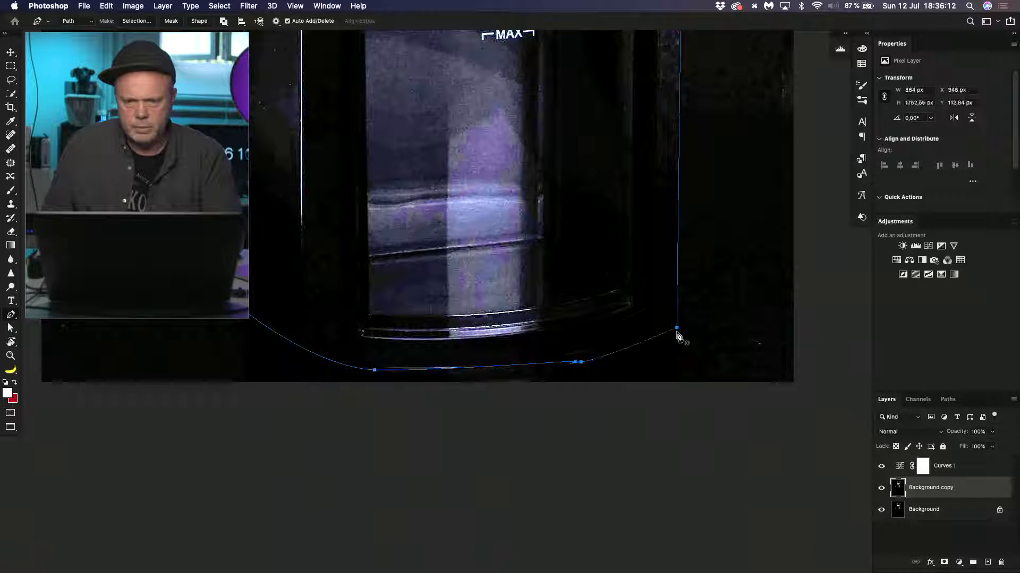
# - Convert the closed path into a selection and copy the grinder onto its own layer
pyautogui.click(137, 21)
pyautogui.press('Return')
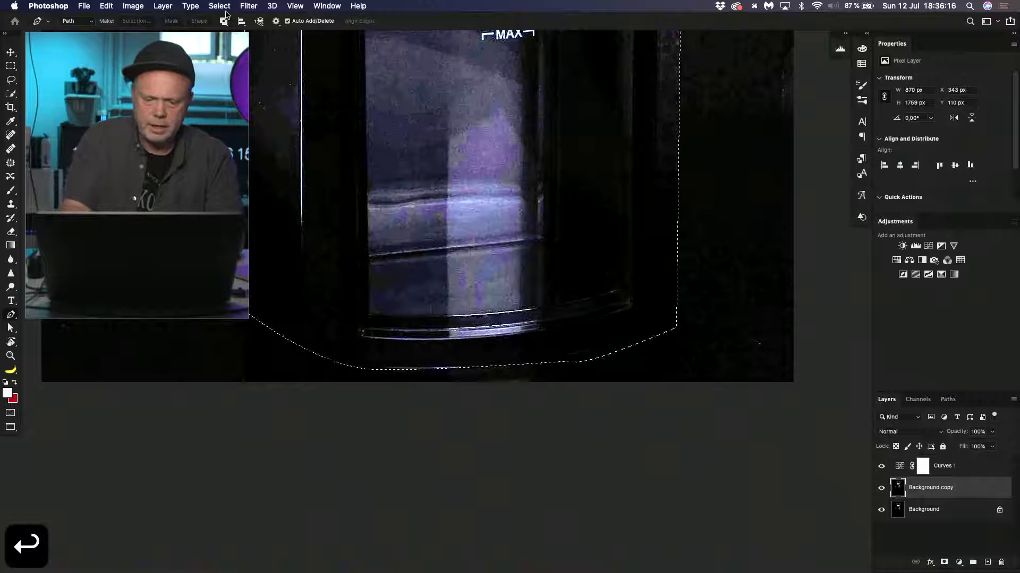
pyautogui.press('super+j')
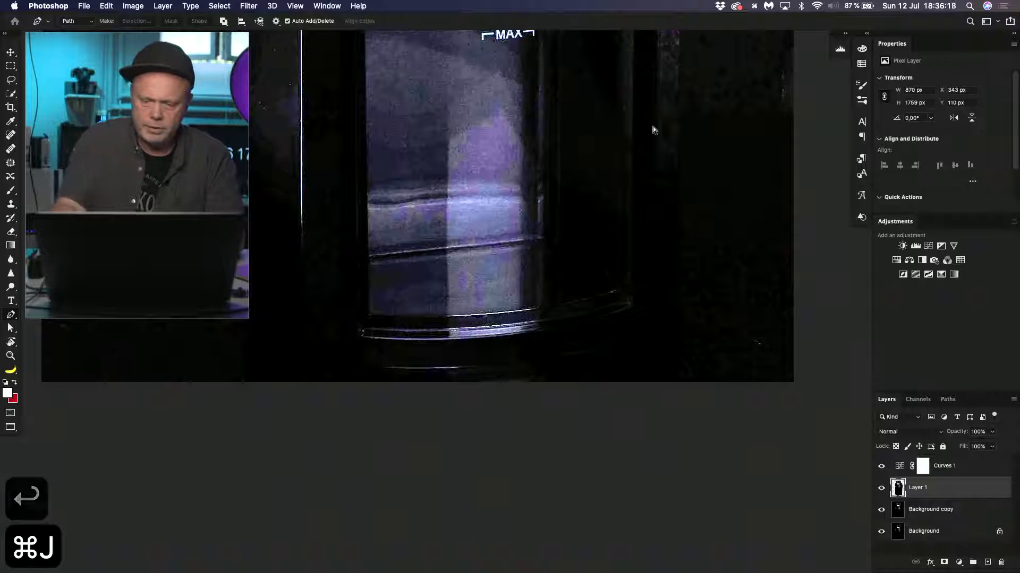
pyautogui.press('super+0')
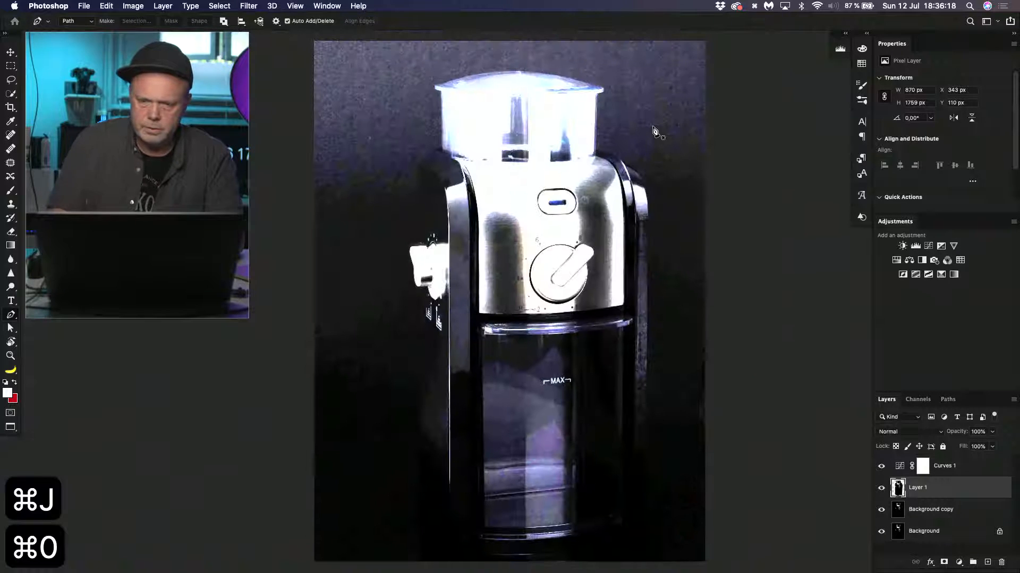
# - Hide the Curves 1 adjustment and add an empty layer directly above Background copy
pyautogui.click(881, 465)
pyautogui.click(923, 514)
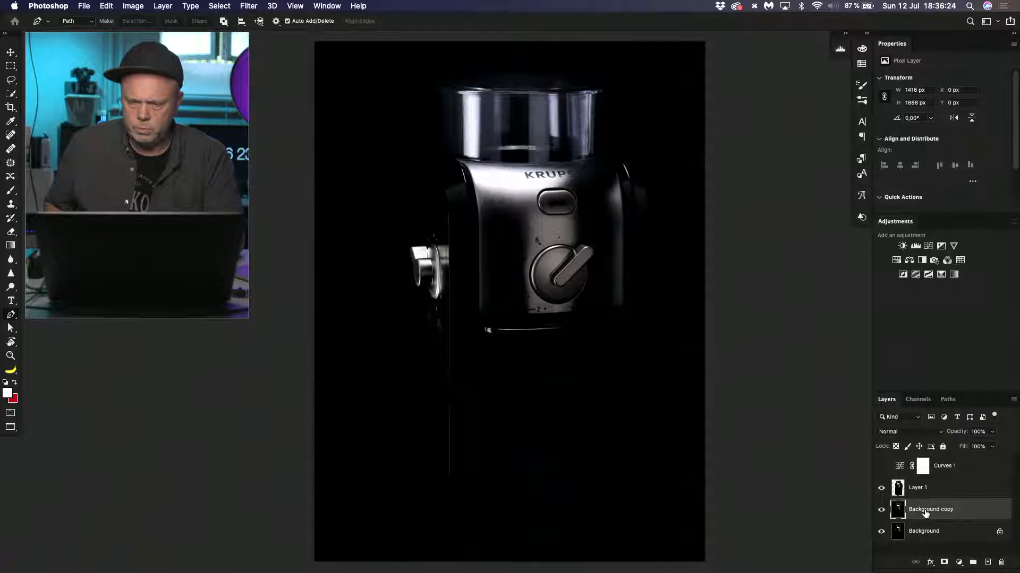
pyautogui.click(986, 563)
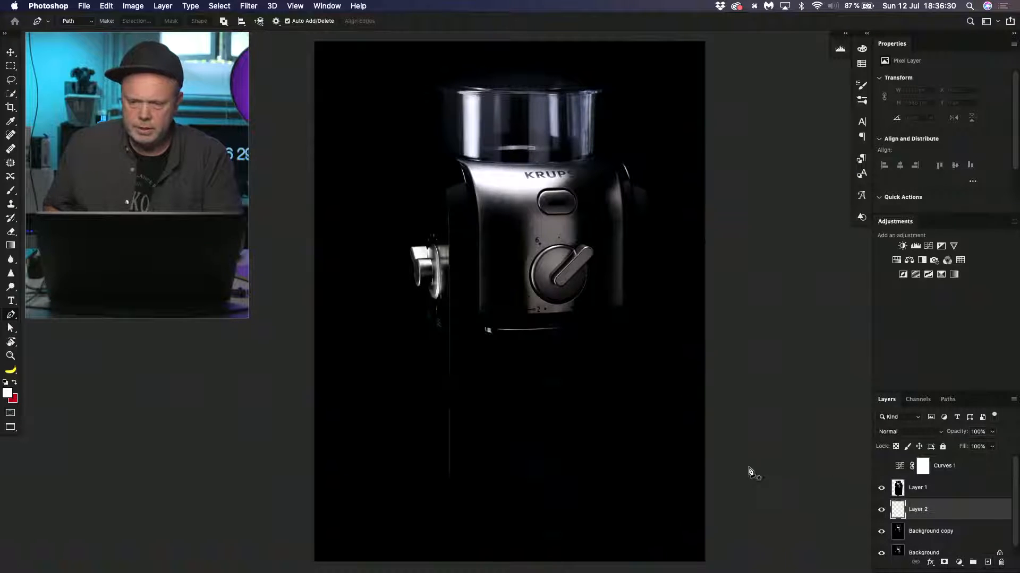
# - Fill a full-width rectangle about 481 px high along the bottom of the image with black, using the default colours, and deselect it
pyautogui.press('m')
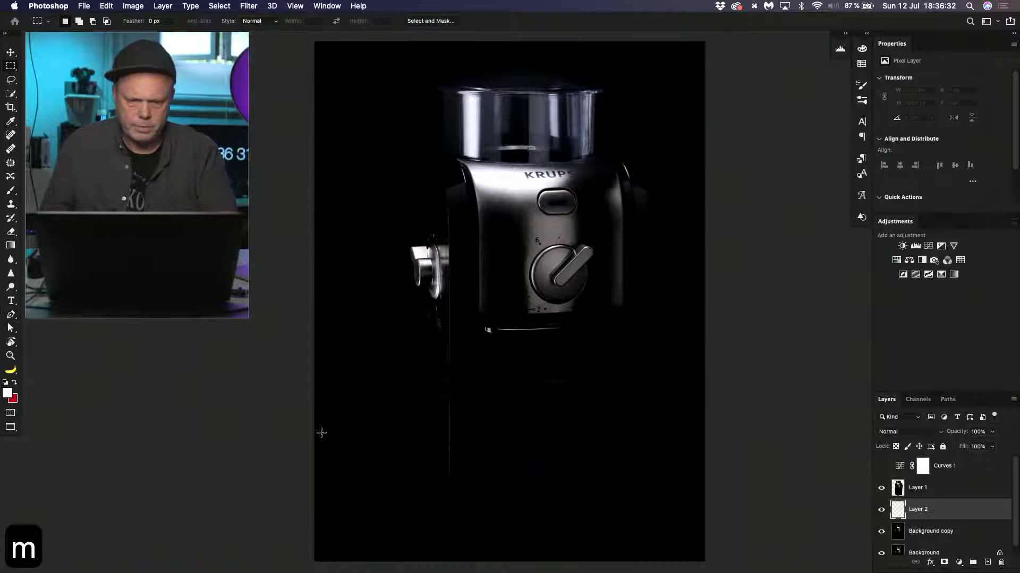
pyautogui.moveTo(288, 430); pyautogui.dragTo(741, 553)
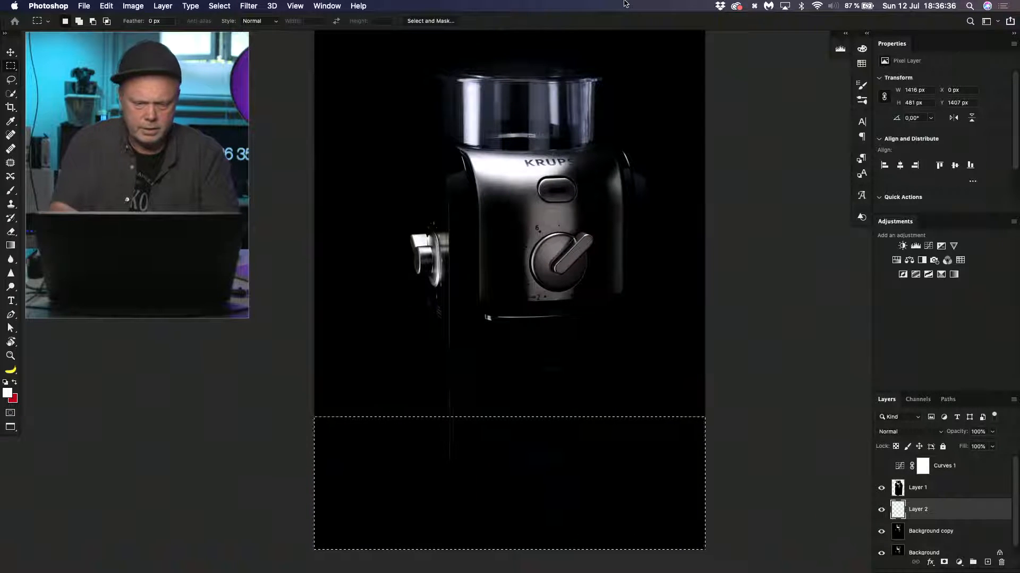
pyautogui.press('d')
pyautogui.hotkey('alt', 'BackSpace')
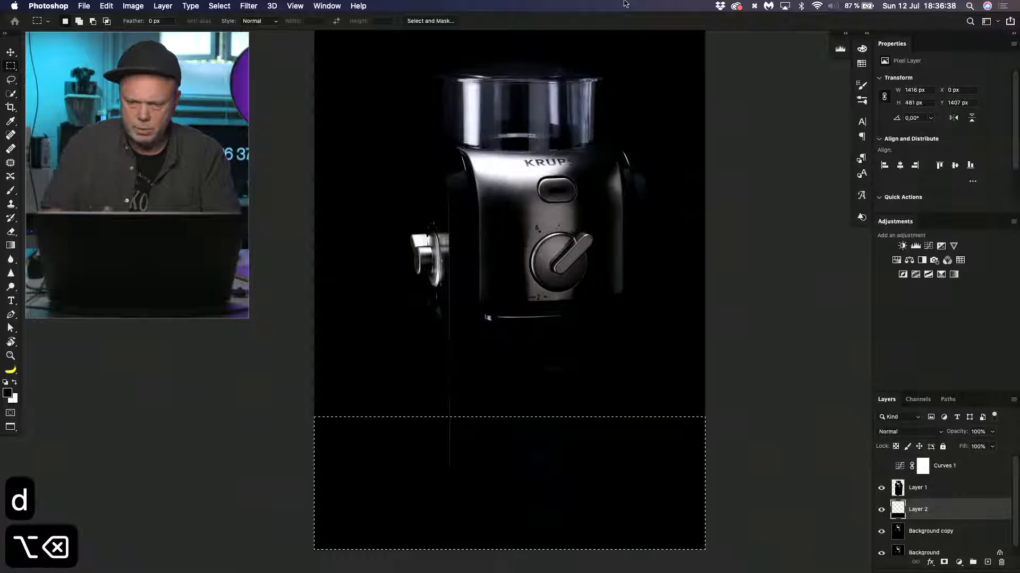
pyautogui.press('super+d')
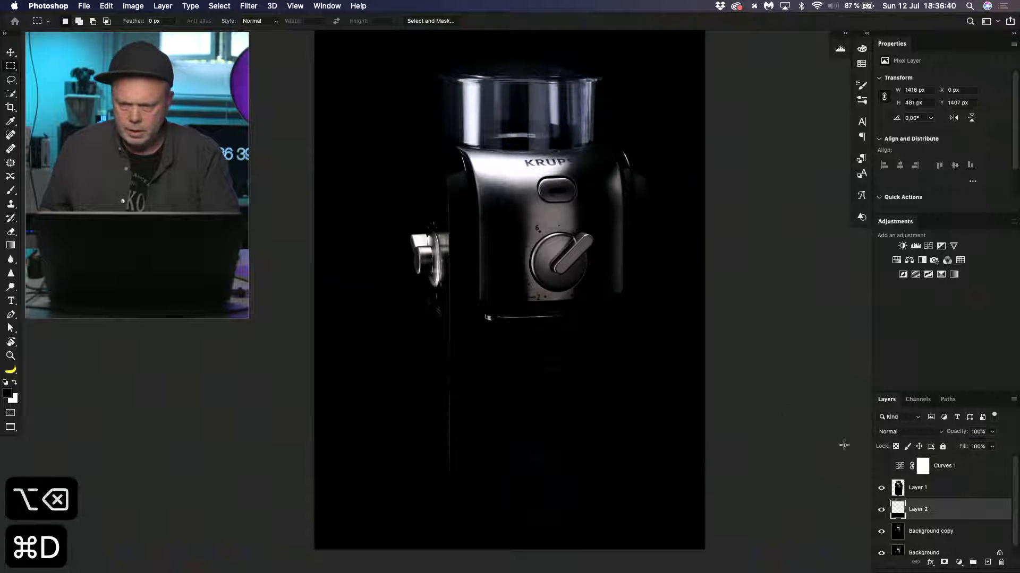
# - Fill a new layer with a light-to-dark blue radial gradient behind the grinder and move it beneath the black floor layer
pyautogui.click(986, 563)
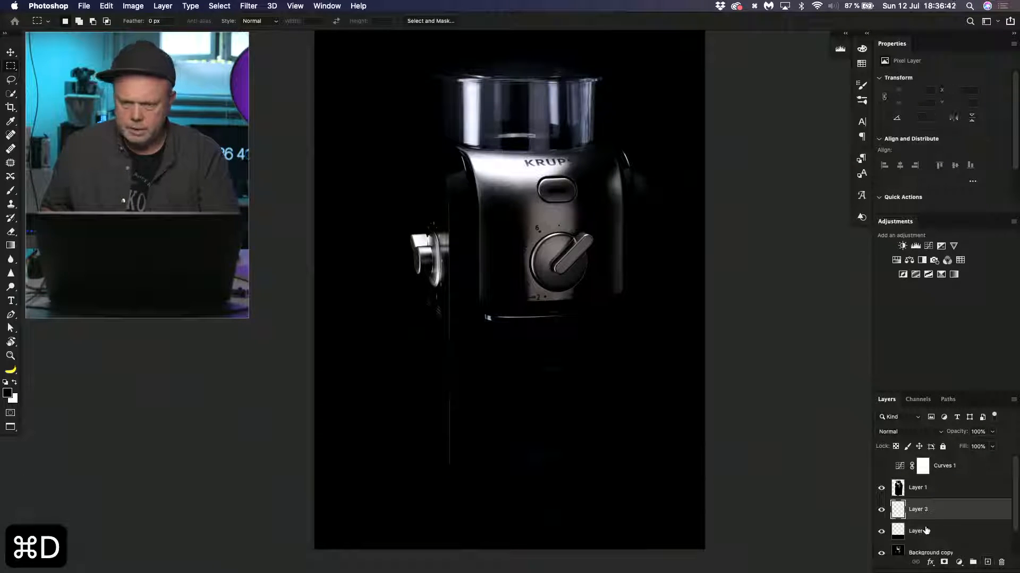
pyautogui.press('g')
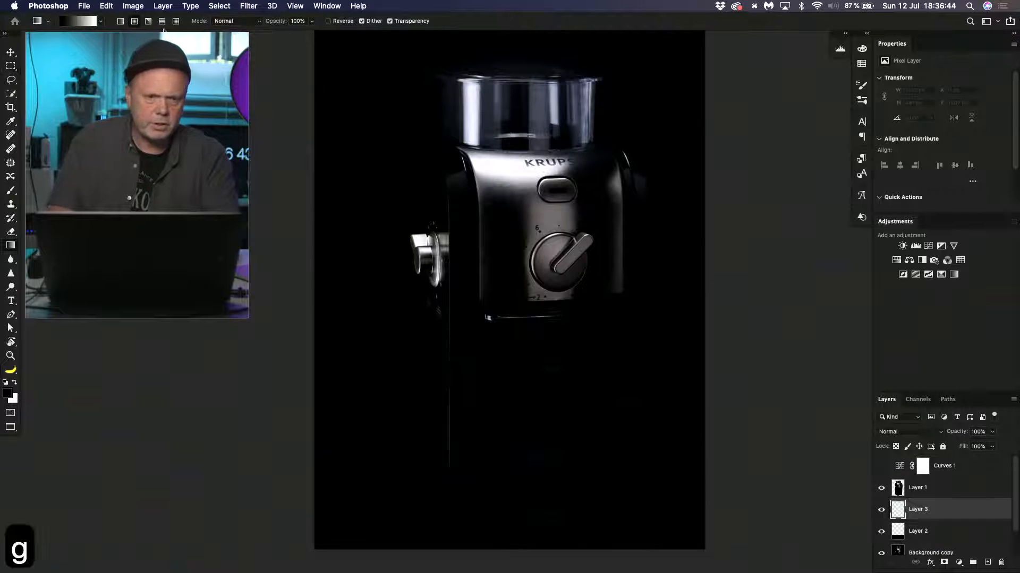
pyautogui.click(100, 21)
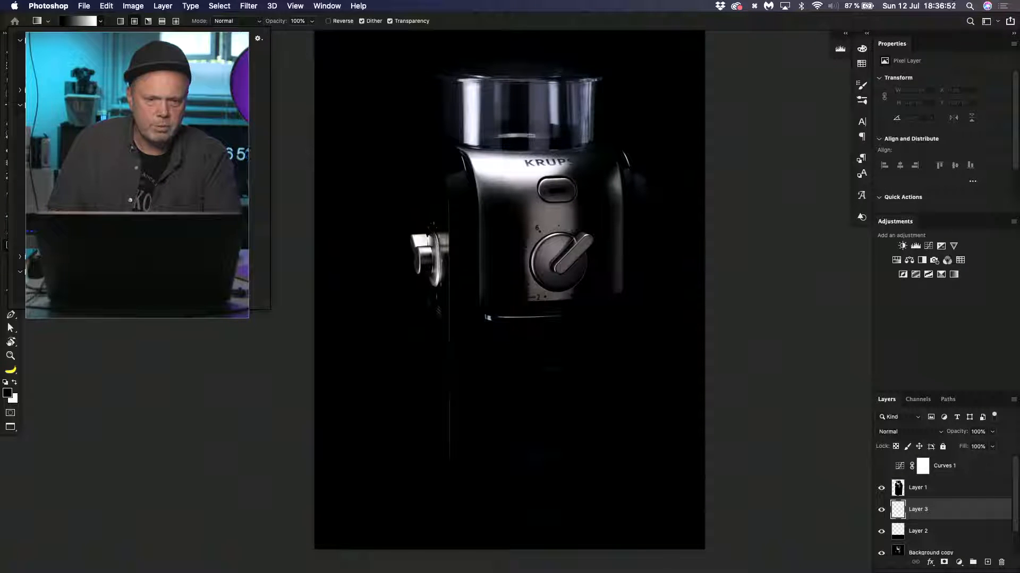
pyautogui.click(64, 160)
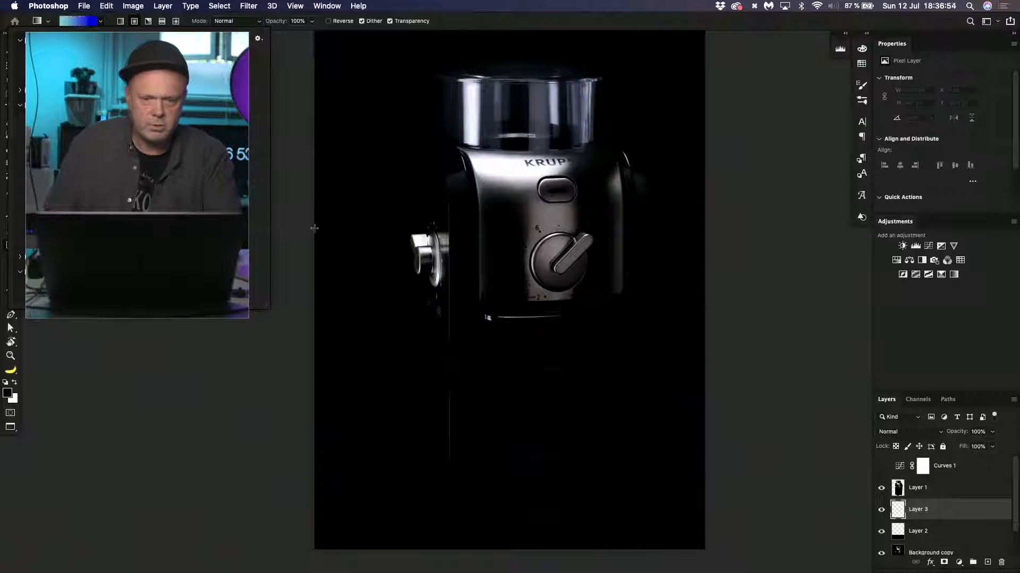
pyautogui.moveTo(505, 439); pyautogui.dragTo(509, 93)
pyautogui.scroll(5, 419, 75)
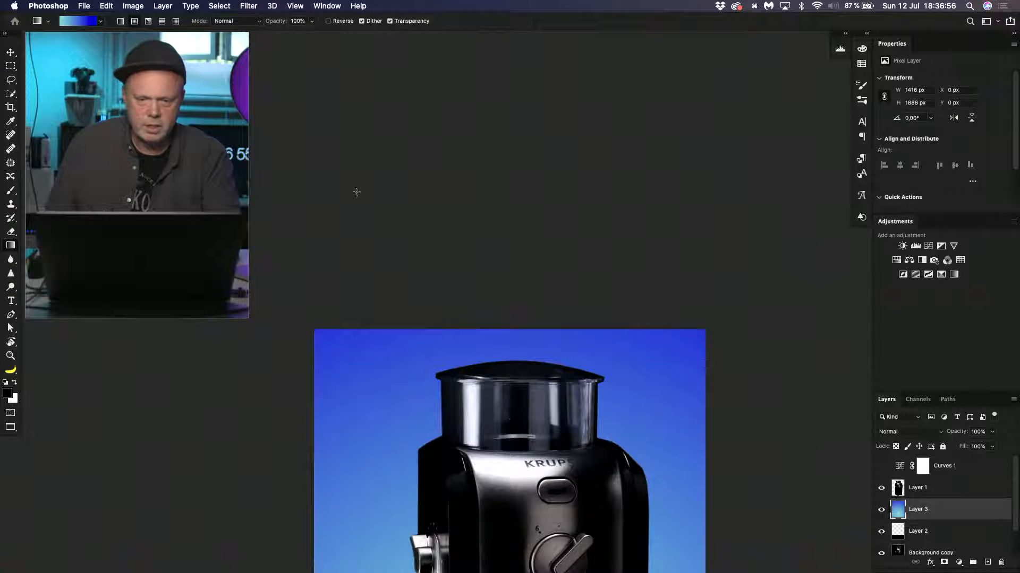
pyautogui.scroll(-10, 357, 193)
pyautogui.press('super+minus')
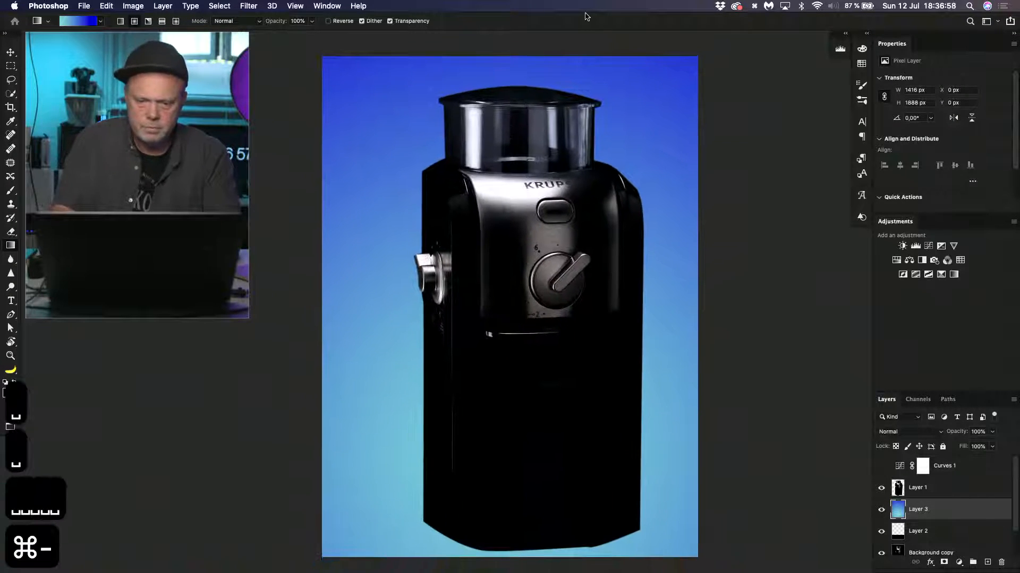
pyautogui.press('super+minus')
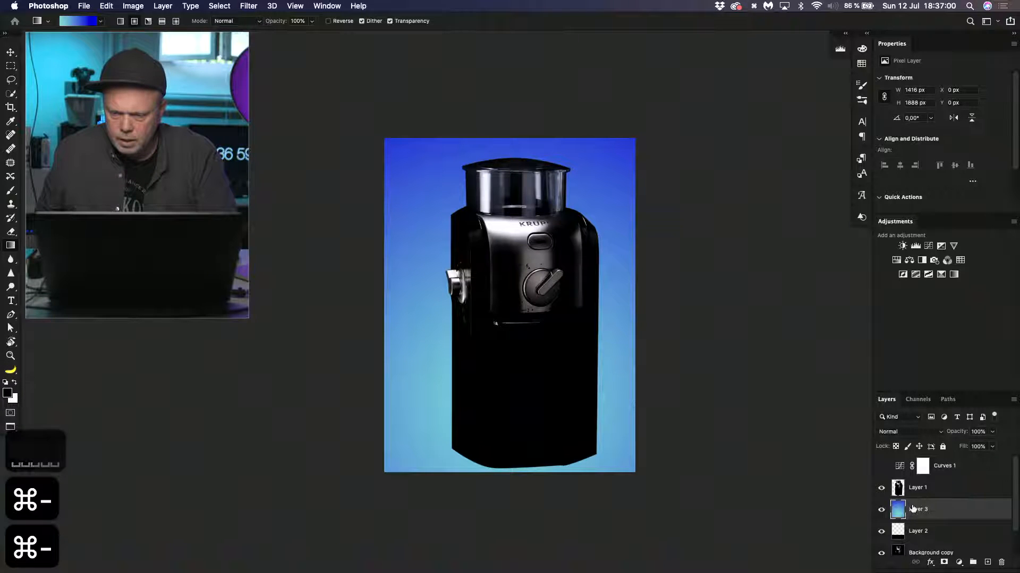
pyautogui.moveTo(912, 509); pyautogui.dragTo(917, 537)
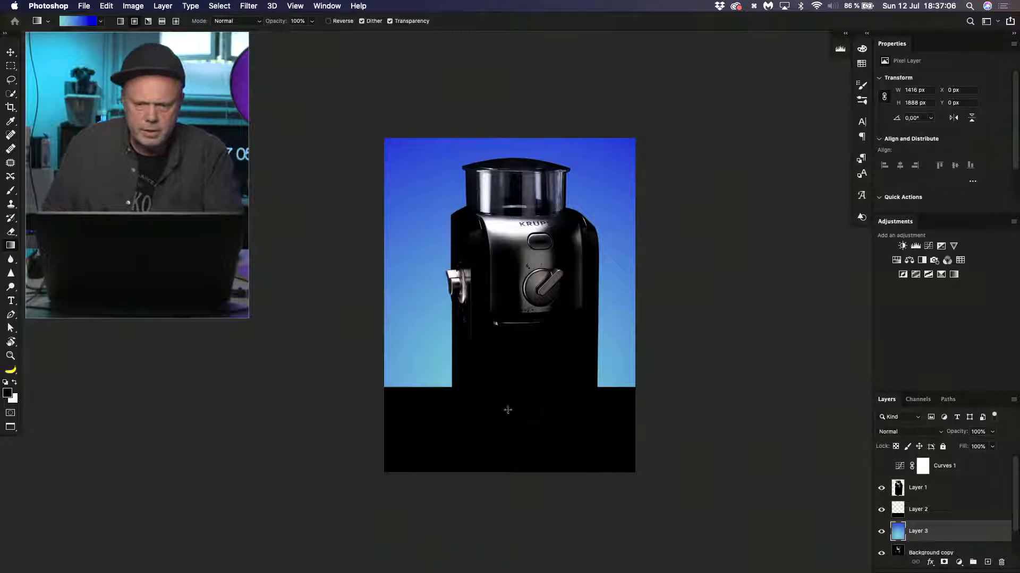
# - Redraw the backdrop gradient upward from the grinder's lower body, first in blue and again with a magenta-to-blue preset
pyautogui.moveTo(508, 410); pyautogui.dragTo(503, 207)
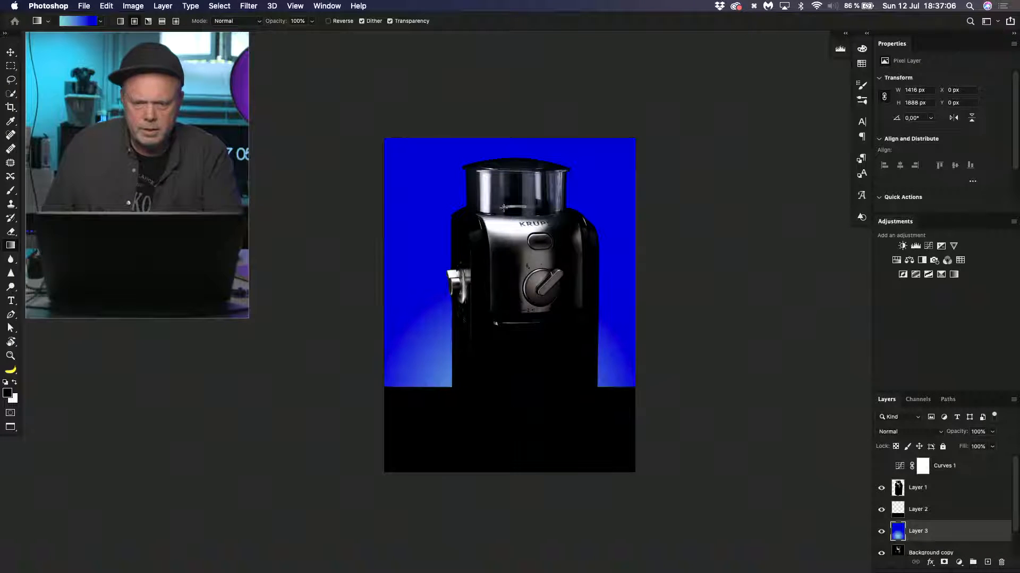
pyautogui.click(101, 21)
pyautogui.click(137, 176)
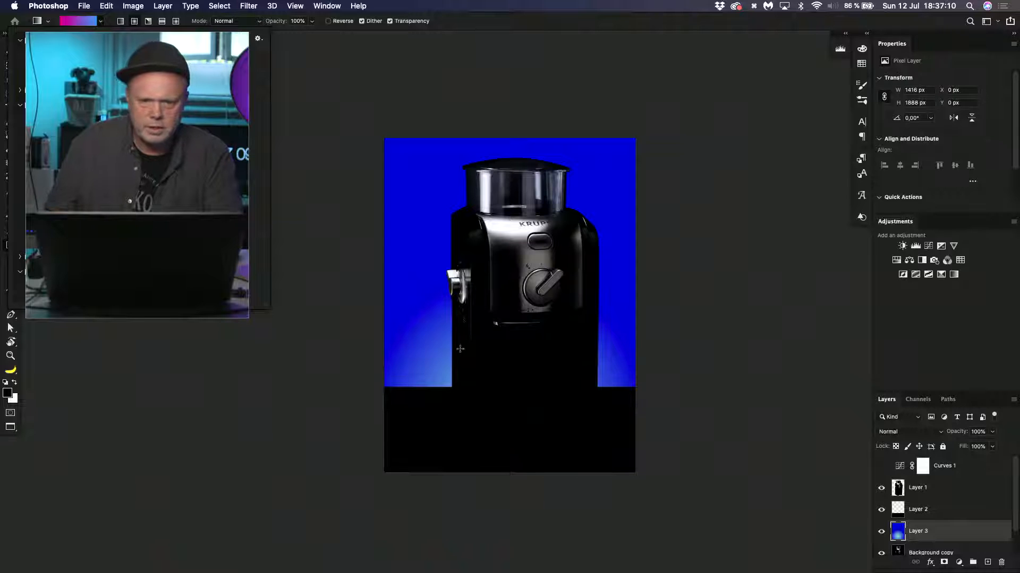
pyautogui.moveTo(514, 427); pyautogui.dragTo(490, 246)
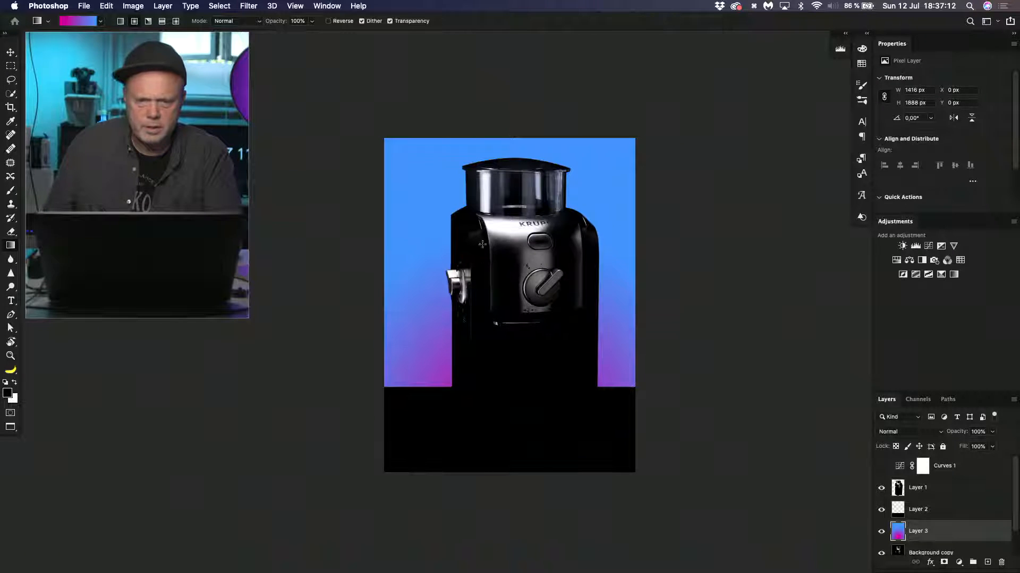
# - Reverse the magenta-and-blue gradient and redraw it on the backdrop with blue glowing from behind the grinder's lower body
pyautogui.click(328, 22)
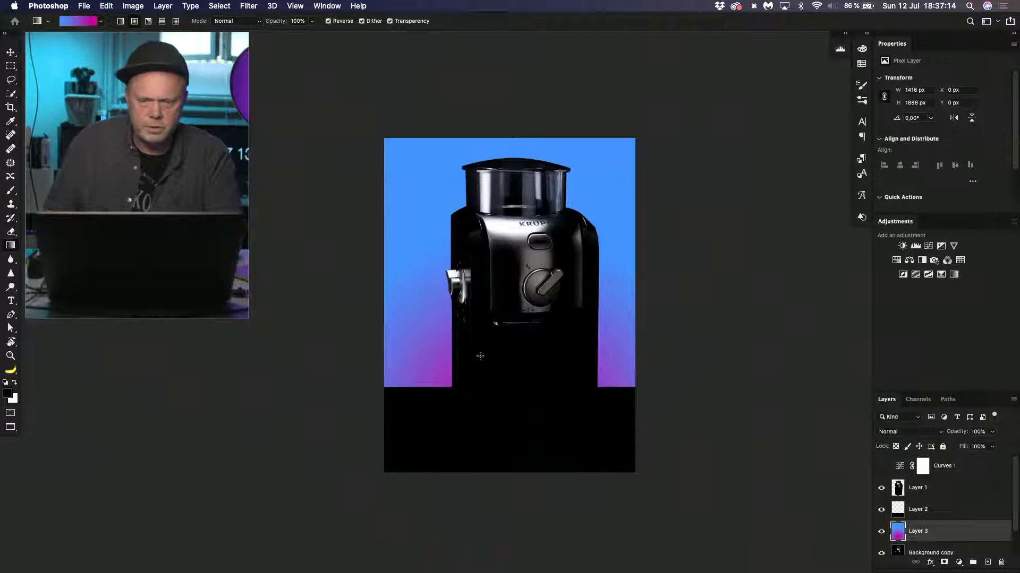
pyautogui.moveTo(514, 224); pyautogui.dragTo(505, 254)
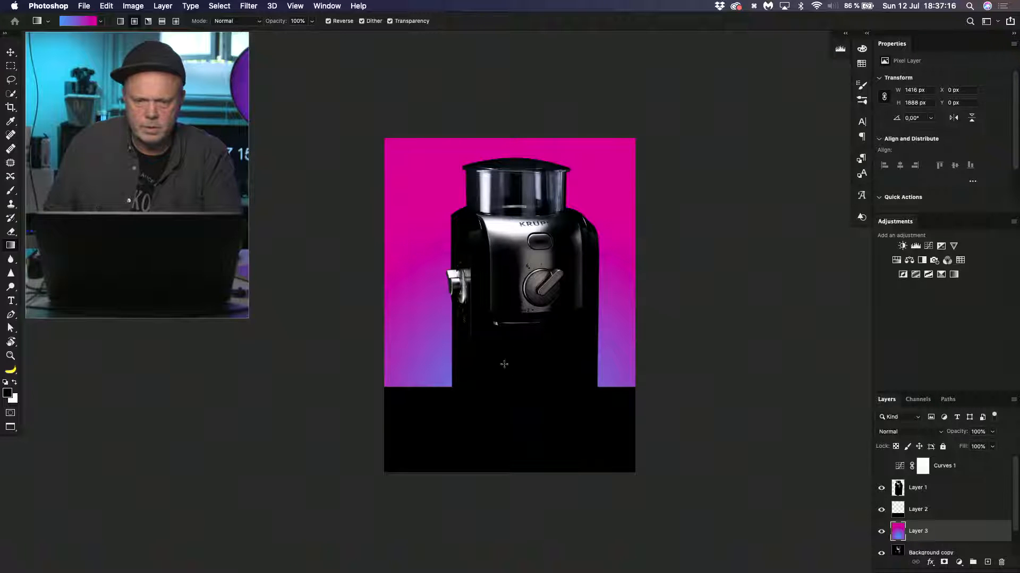
pyautogui.moveTo(522, 423); pyautogui.dragTo(505, 246)
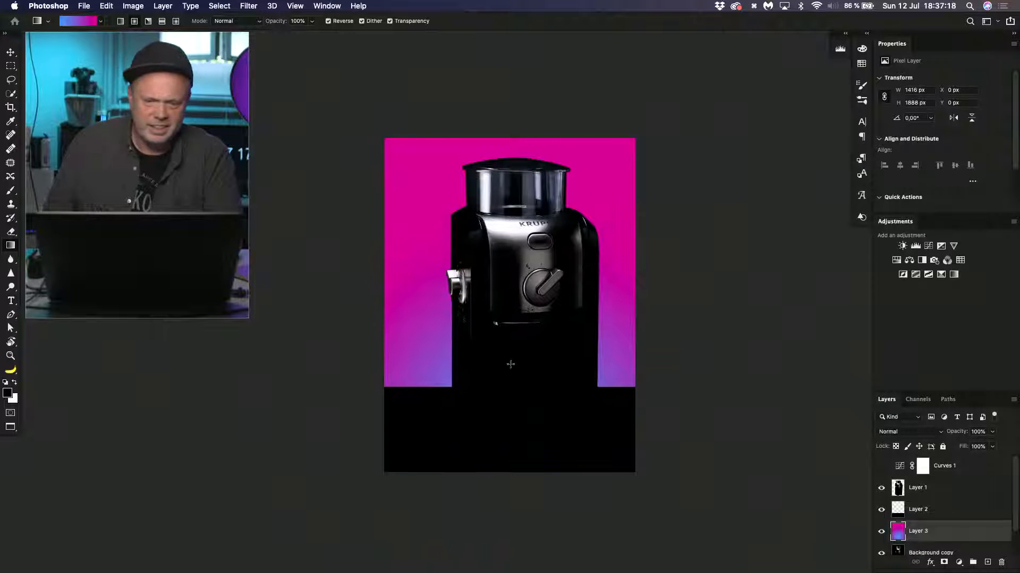
pyautogui.moveTo(511, 332); pyautogui.dragTo(511, 195)
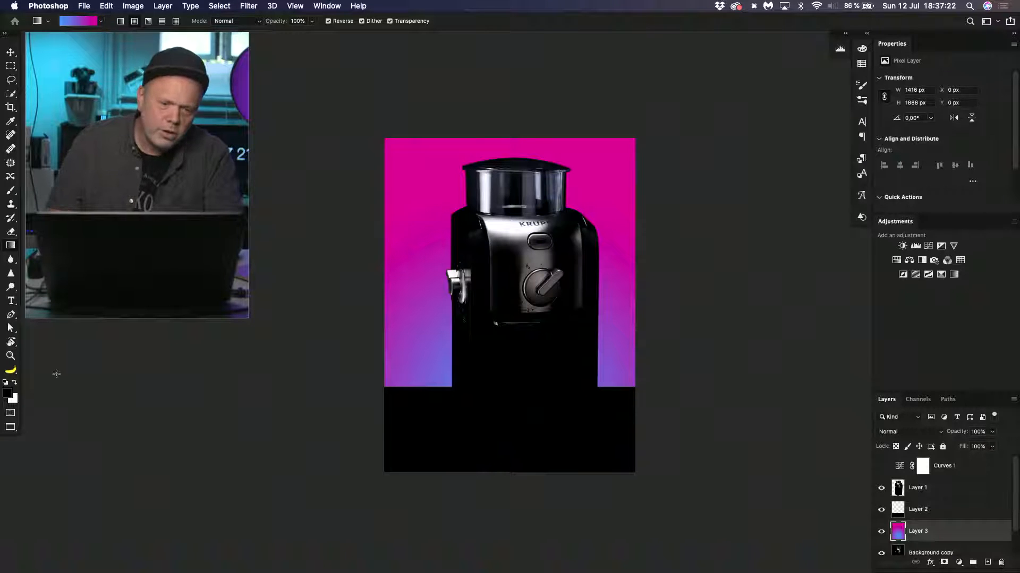
# - Replace the backdrop with a reversed black-and-white radial gradient, white behind the grinder's base and fading to black around the upper housing
pyautogui.click(101, 20)
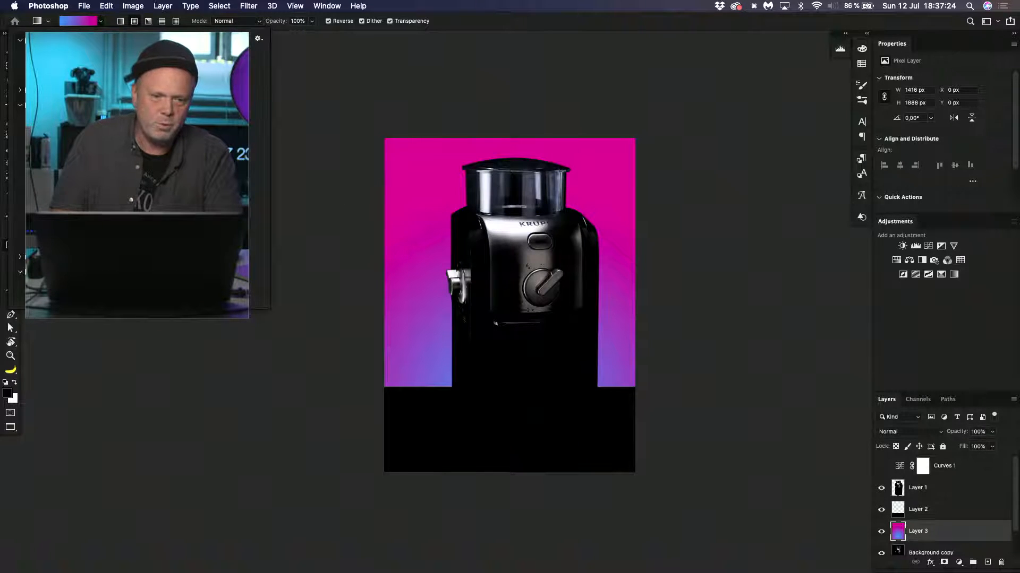
pyautogui.click(69, 62)
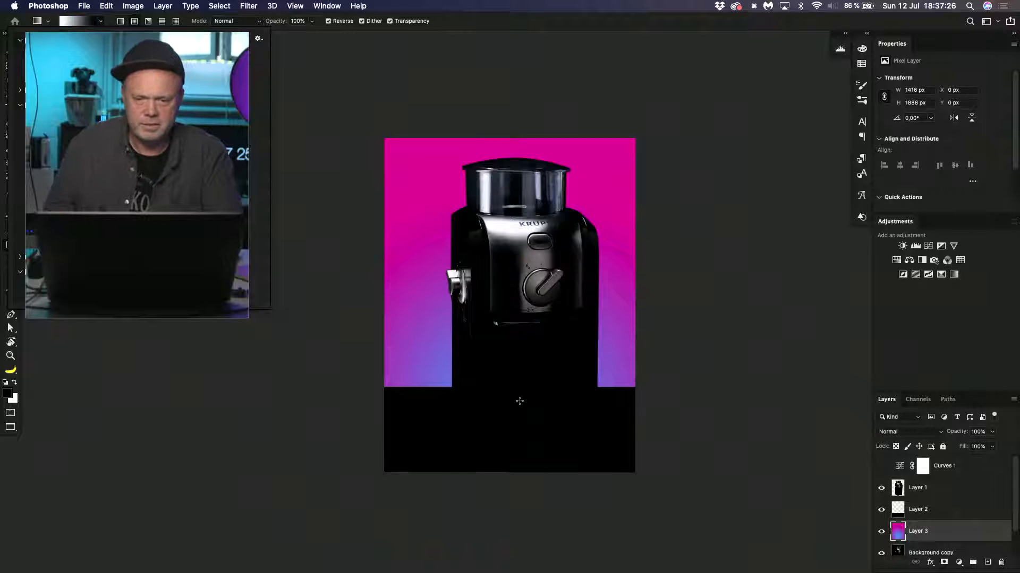
pyautogui.moveTo(520, 403); pyautogui.dragTo(515, 184)
pyautogui.press('super+z')
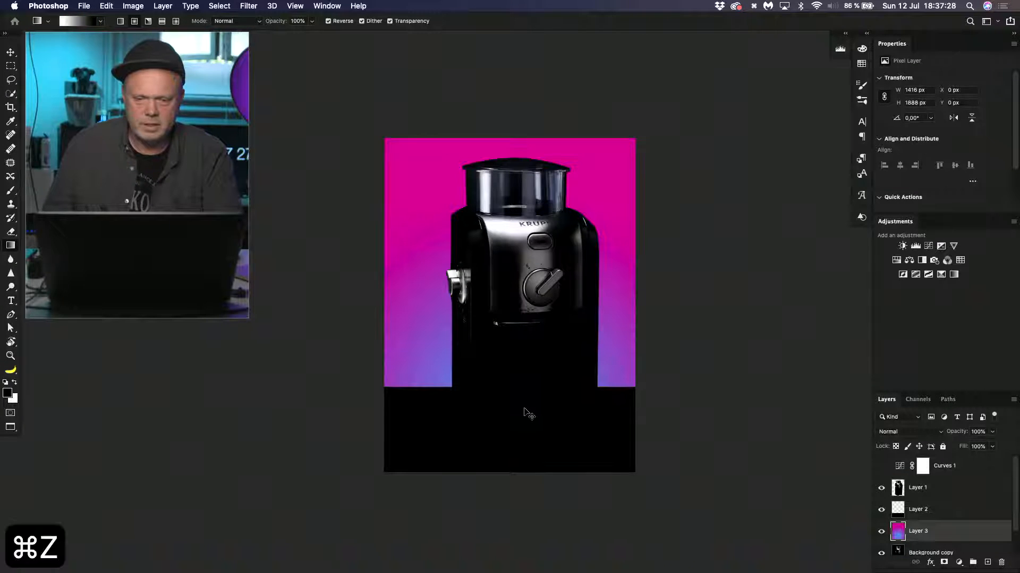
pyautogui.moveTo(514, 430); pyautogui.dragTo(533, 170)
pyautogui.press('super+minus')
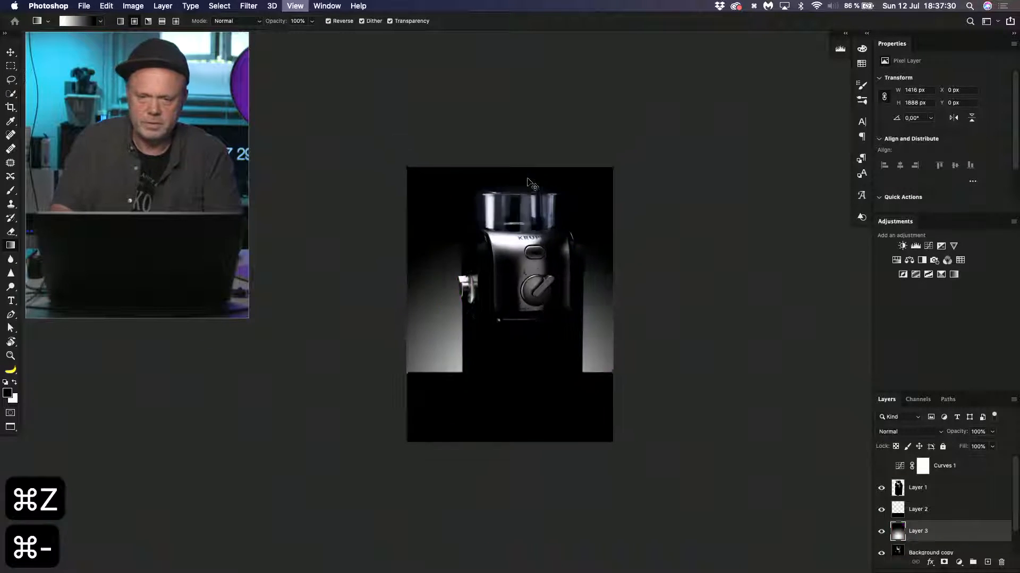
pyautogui.press('super+plus')
pyautogui.press('super+plus')
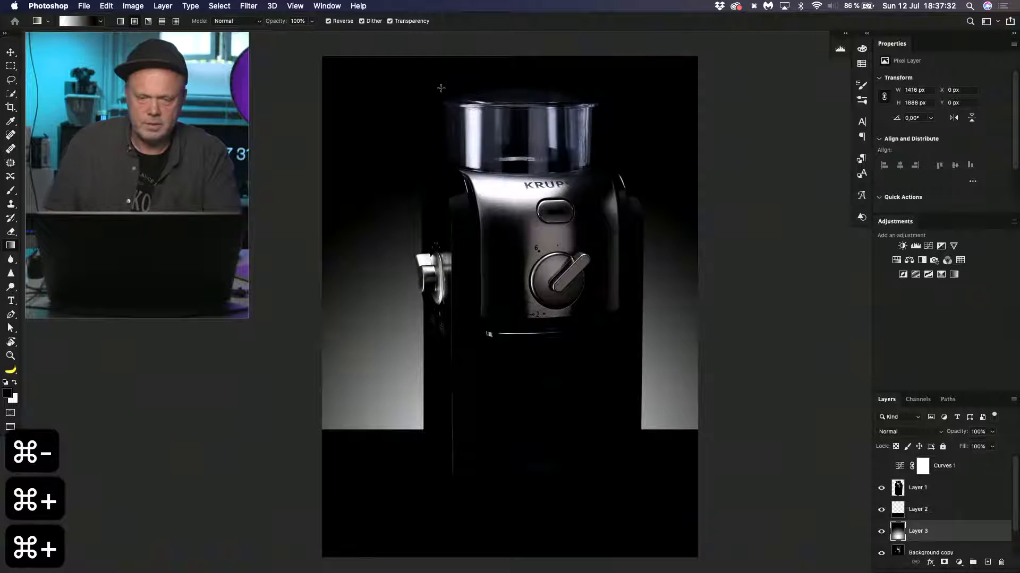
pyautogui.moveTo(526, 499); pyautogui.dragTo(538, 213)
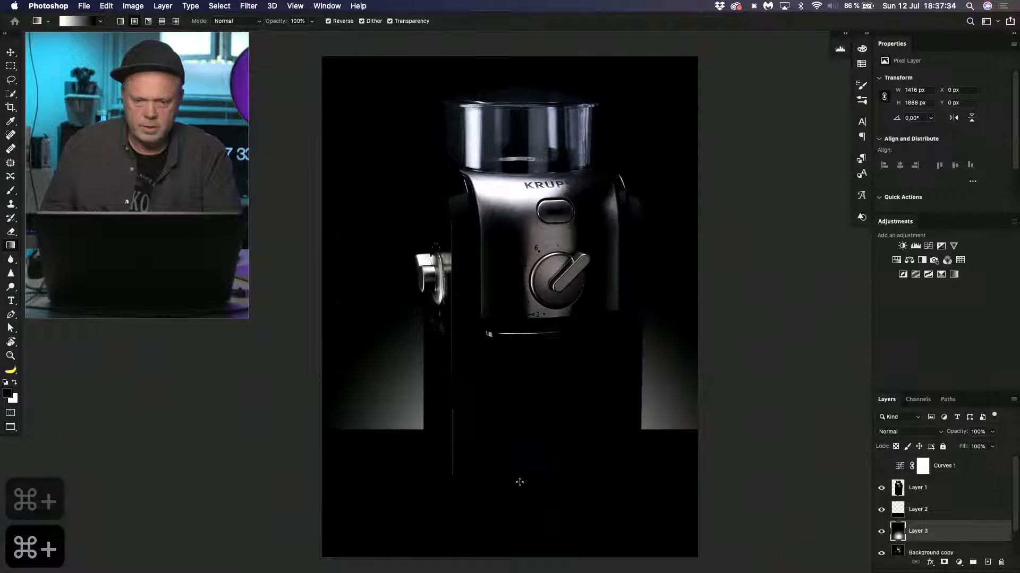
# - Redraw the black-and-white radial gradient upward from the grinder's lower body so light grey spreads across the whole backdrop
pyautogui.press('super+1')
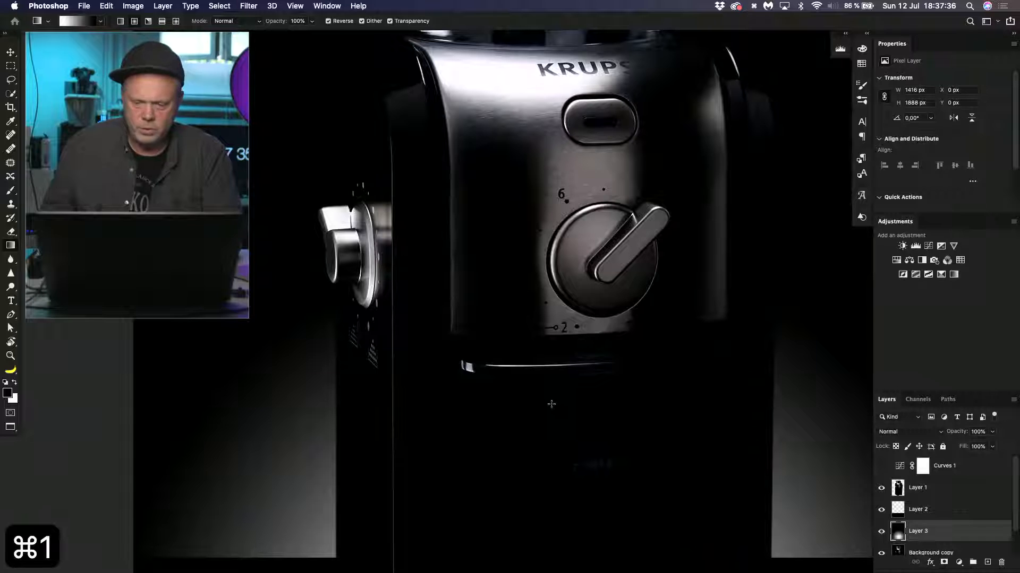
pyautogui.press('super+minus')
pyautogui.press('super+minus')
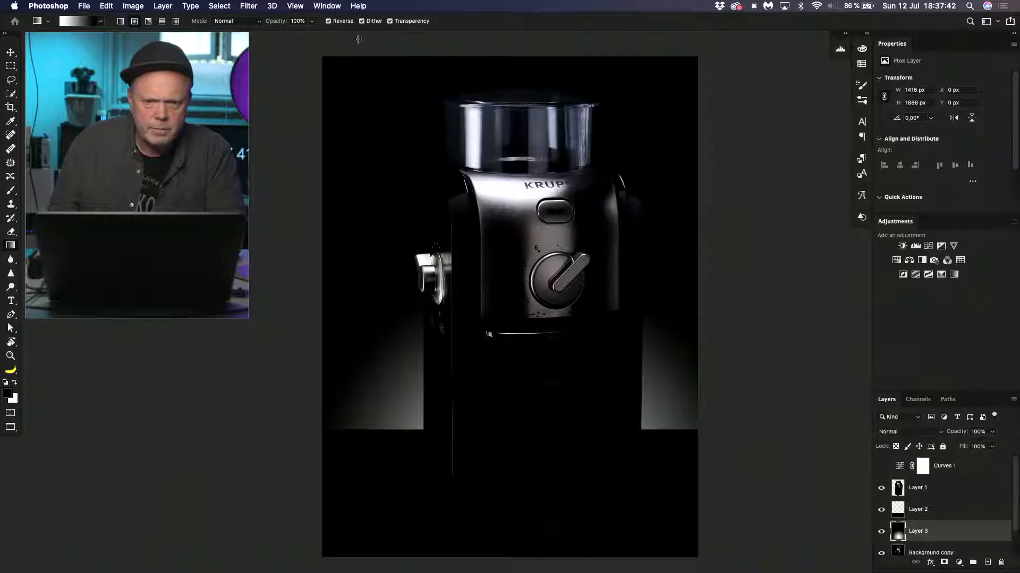
pyautogui.moveTo(511, 365); pyautogui.dragTo(505, 64)
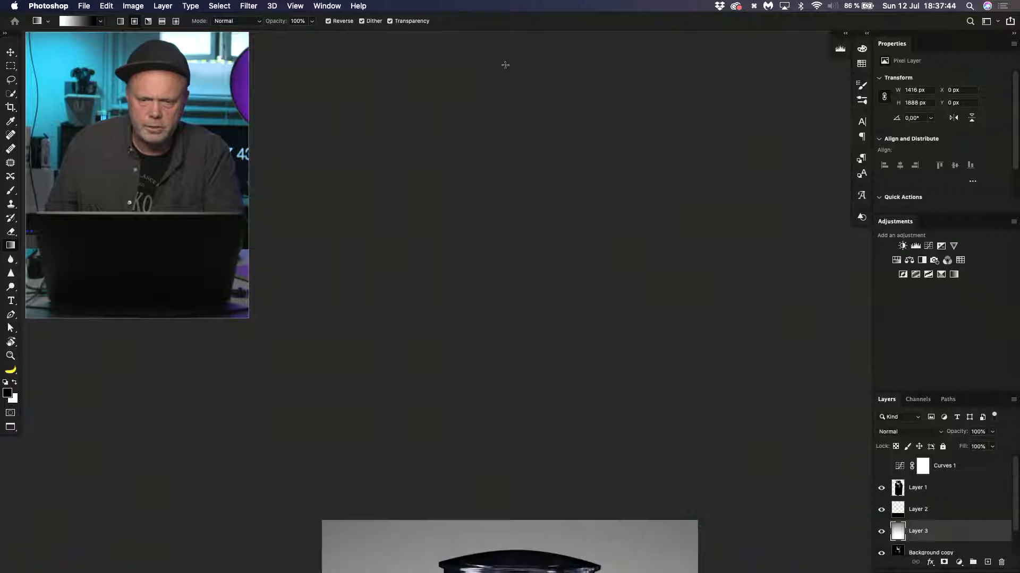
pyautogui.press('space')
pyautogui.moveTo(526, 476); pyautogui.dragTo(510, 237)
pyautogui.moveTo(510, 283); pyautogui.dragTo(522, 238)
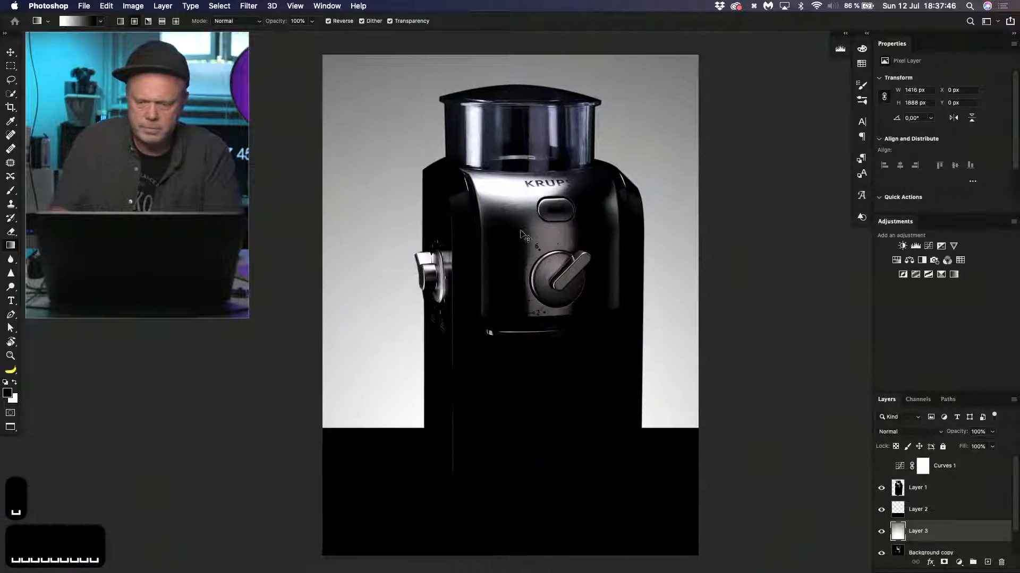
# - Switch the gradient to a blue preset and redraw it on the backdrop from below the floor edge up to the grinder's lid
pyautogui.press('super+minus')
pyautogui.press('super+minus')
pyautogui.click(101, 22)
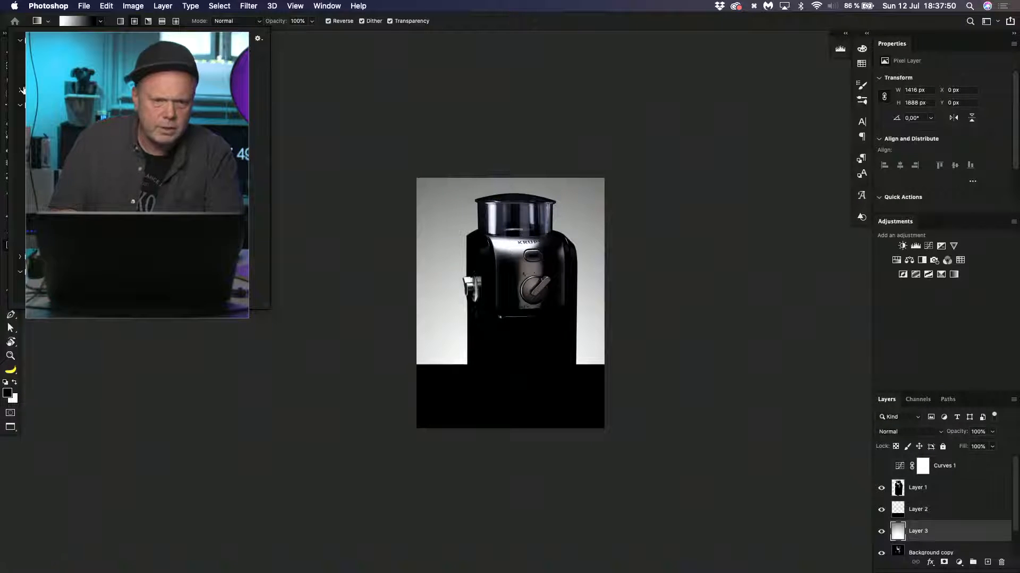
pyautogui.click(91, 113)
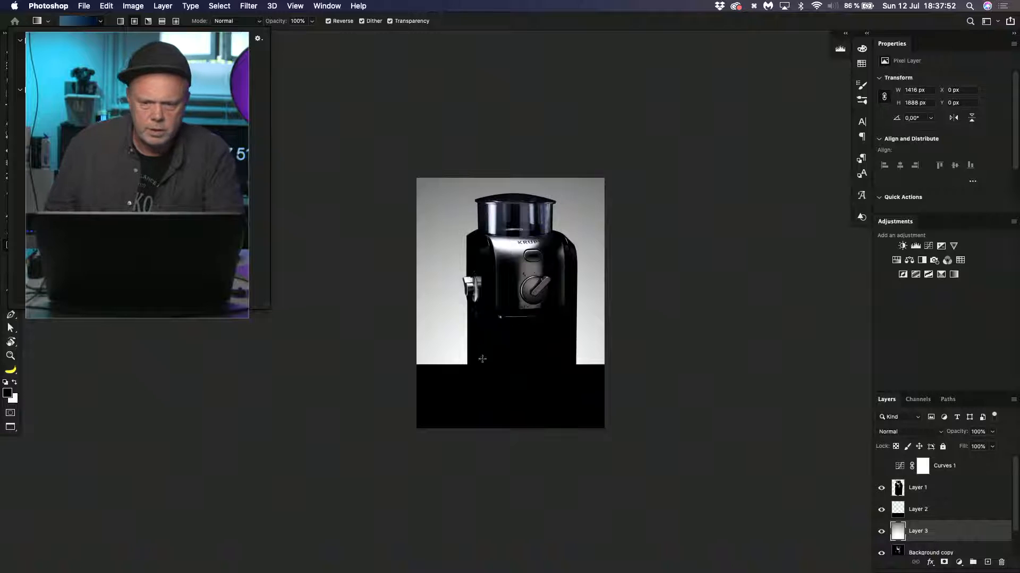
pyautogui.moveTo(511, 375); pyautogui.dragTo(500, 185)
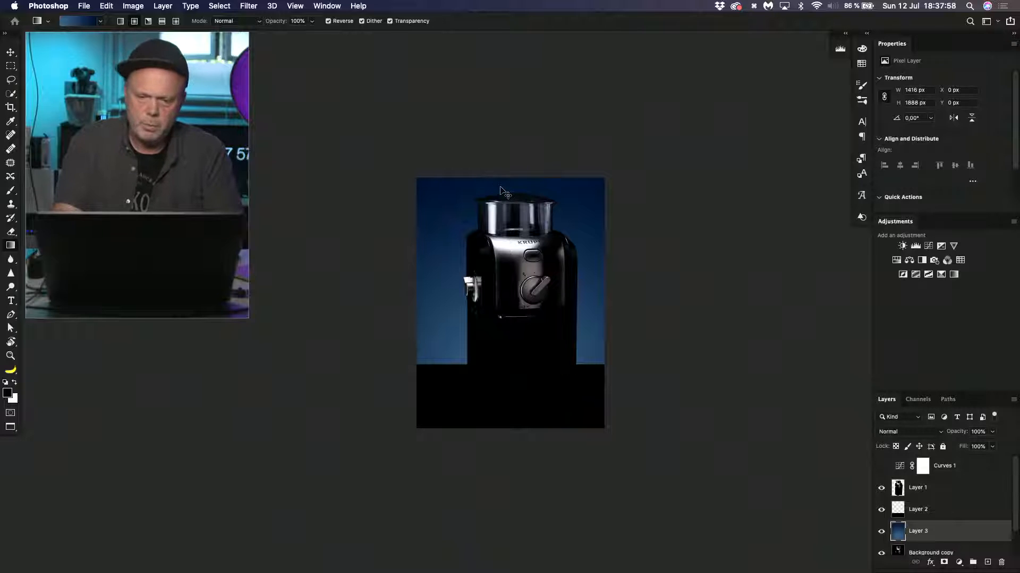
pyautogui.press('super+plus')
pyautogui.press('super+plus')
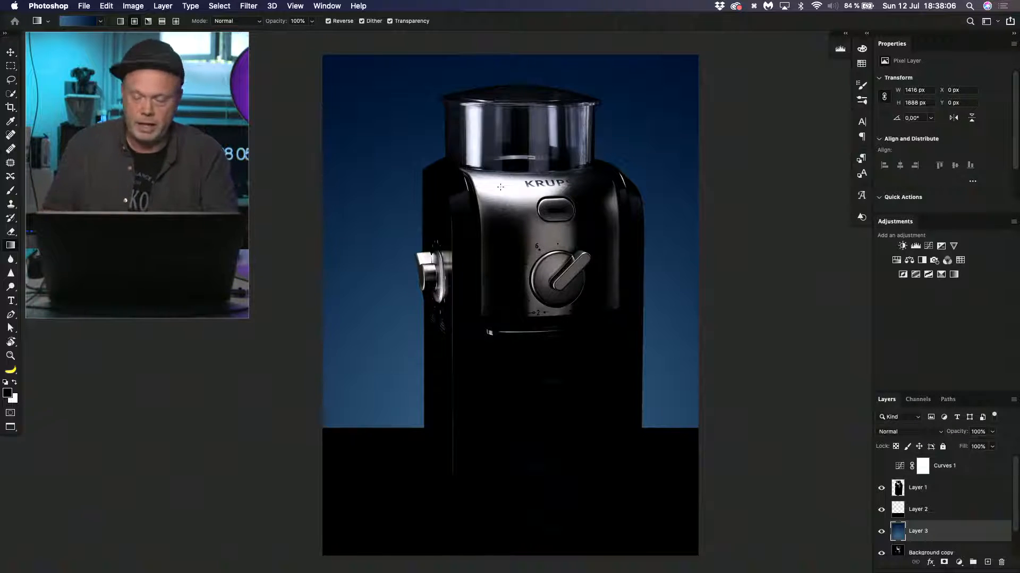
# - Add a Curves adjustment clipped to the grinder layer and brighten its midtones and highlights while keeping the shadows darker
pyautogui.click(898, 487)
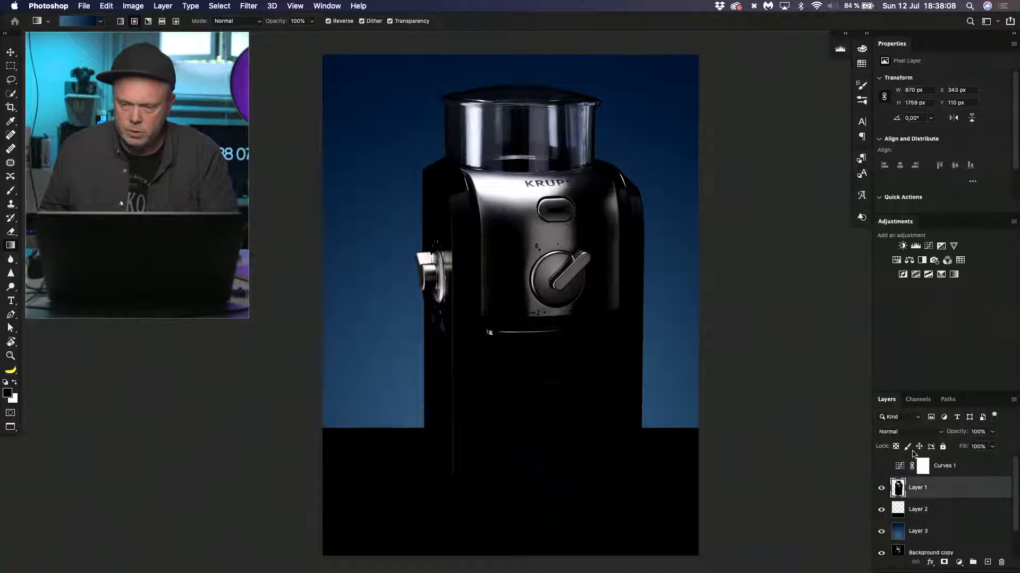
pyautogui.click(928, 247)
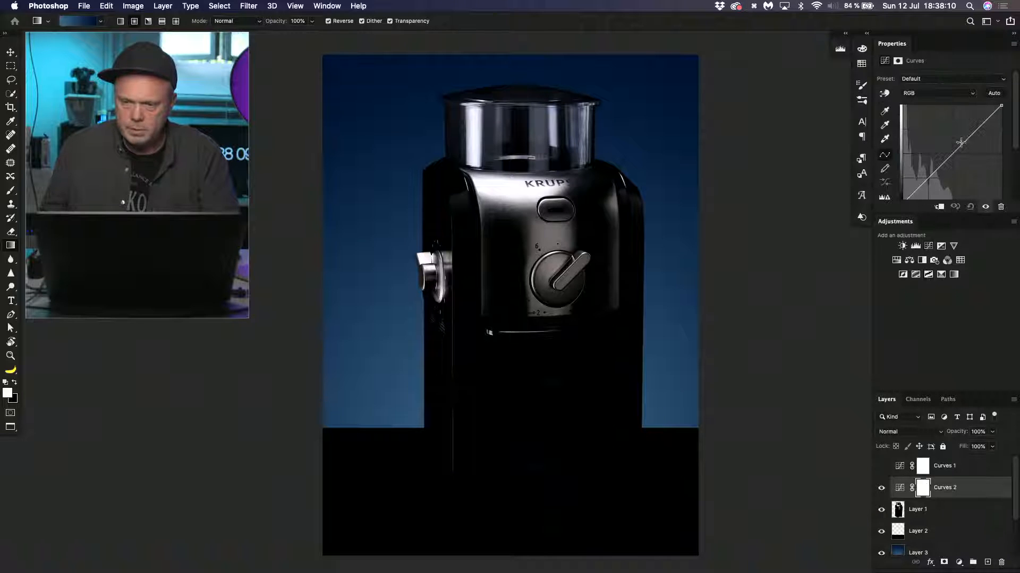
pyautogui.moveTo(970, 139); pyautogui.dragTo(942, 131)
pyautogui.click(940, 206)
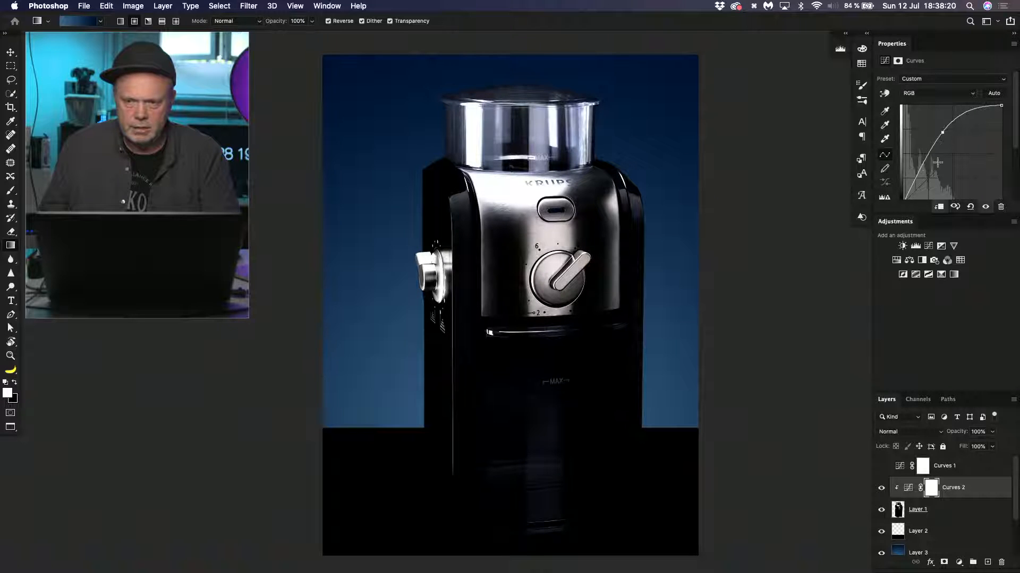
pyautogui.moveTo(921, 174); pyautogui.dragTo(922, 173)
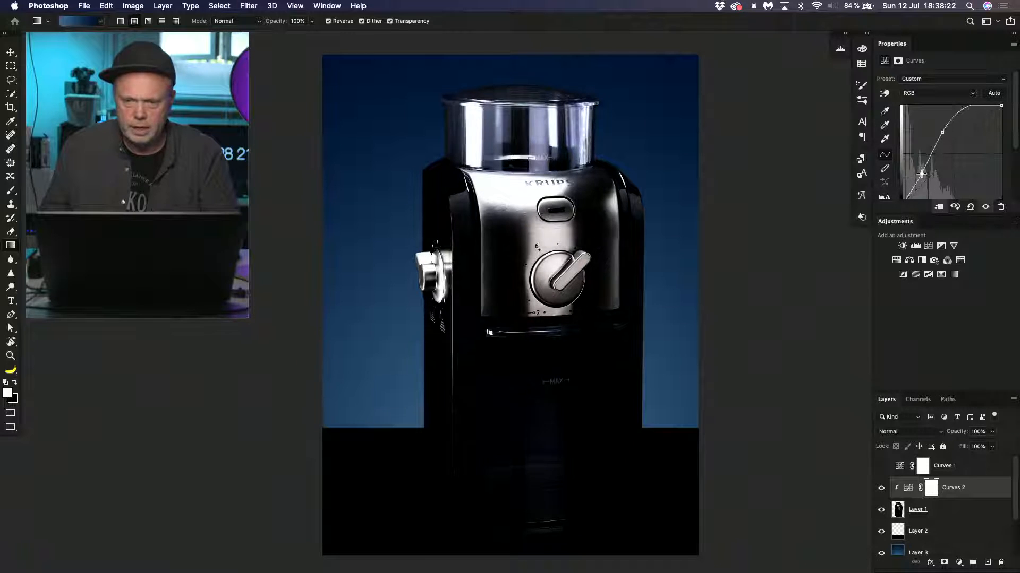
pyautogui.moveTo(945, 136); pyautogui.dragTo(945, 137)
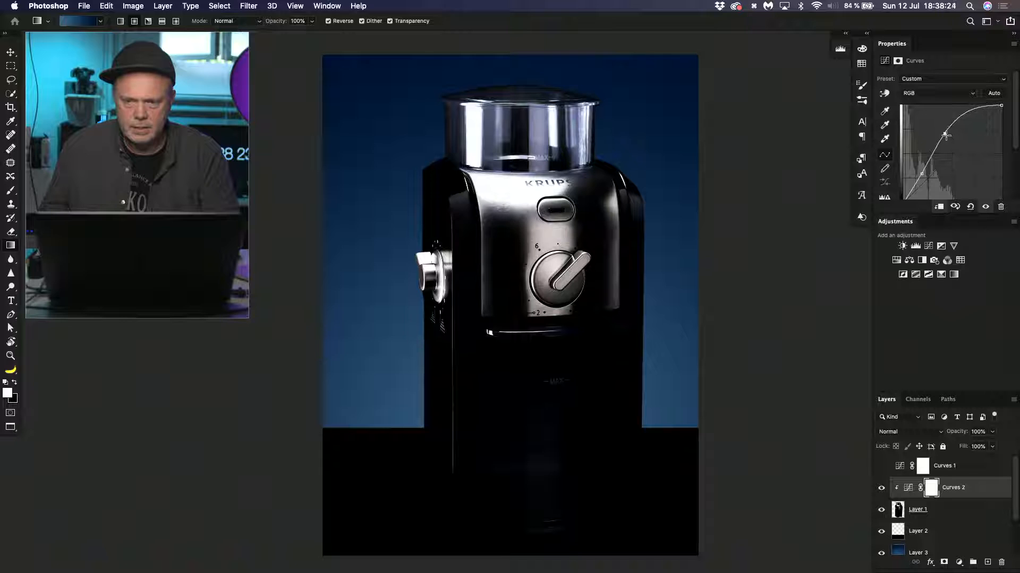
# - Paint black on the clipped Curves mask over the KRUPS logo to remove the brightening there
pyautogui.click(932, 488)
pyautogui.press('b')
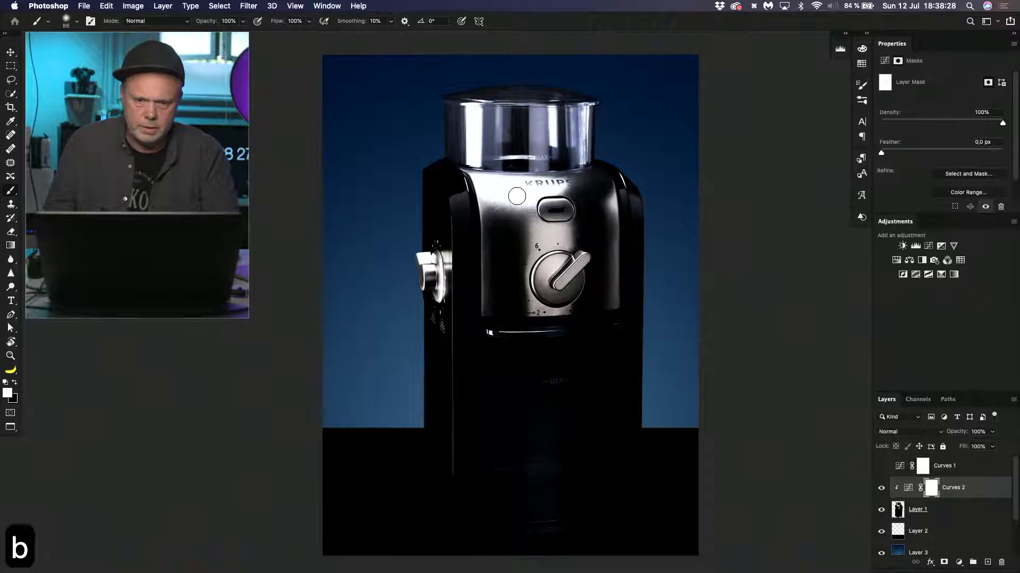
pyautogui.press('x')
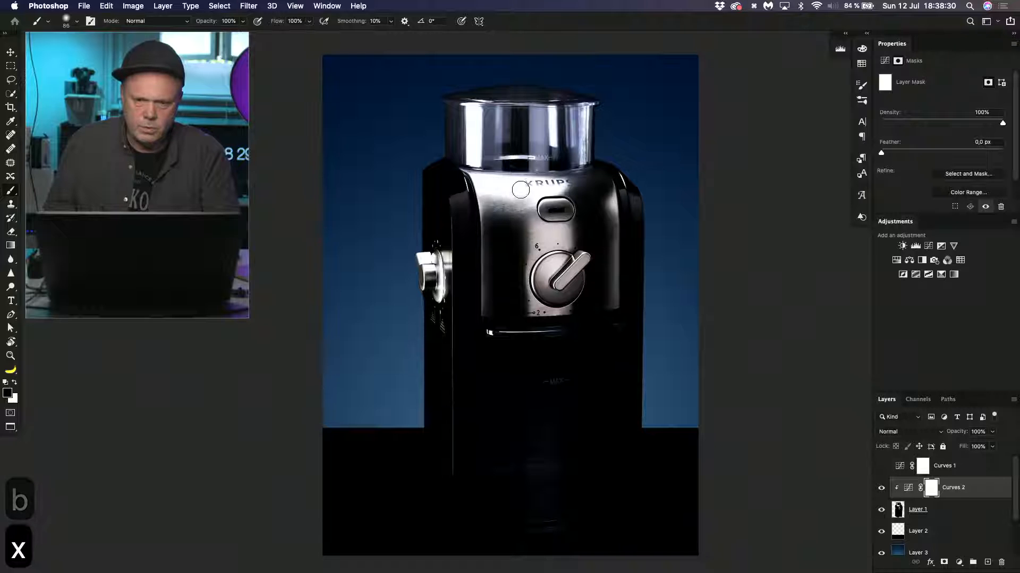
pyautogui.moveTo(551, 188); pyautogui.dragTo(562, 189)
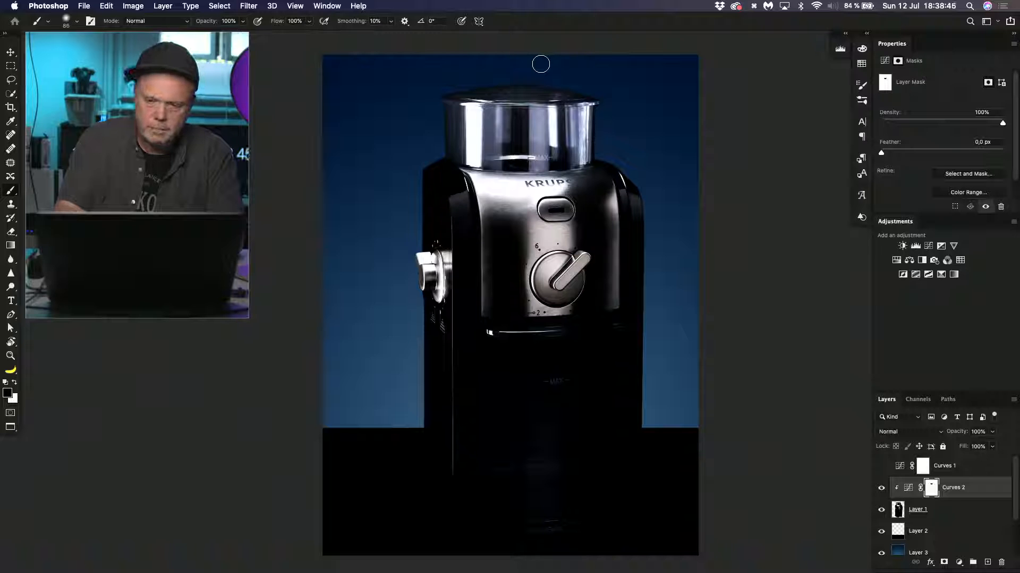
# - Examine the grinder's left shoulder, dark lower body and glass top, temporarily marking the first two areas with rectangular selections
pyautogui.press('super+plus')
pyautogui.moveTo(435, 127); pyautogui.dragTo(455, 248)
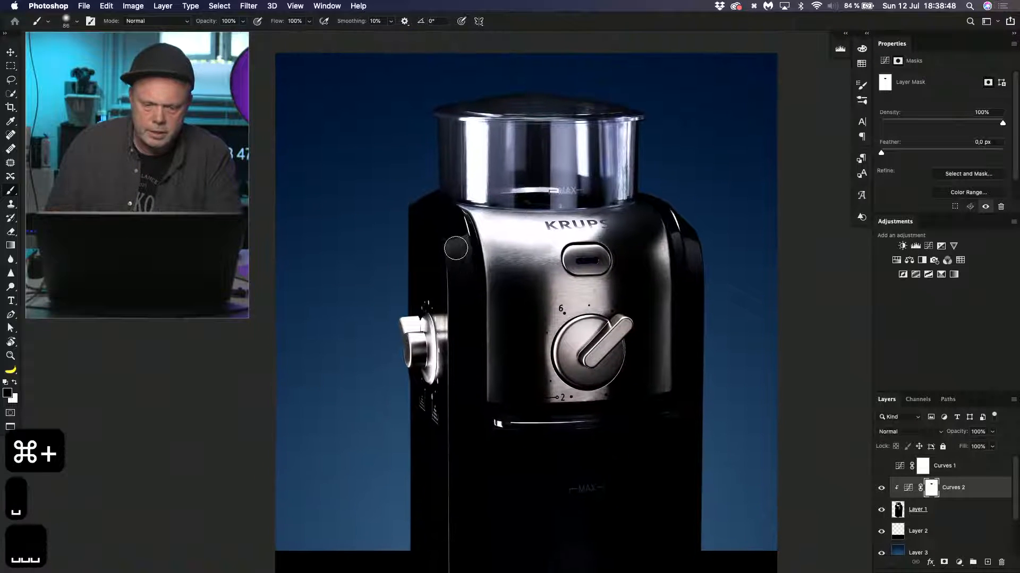
pyautogui.press('m')
pyautogui.moveTo(426, 216); pyautogui.dragTo(494, 274)
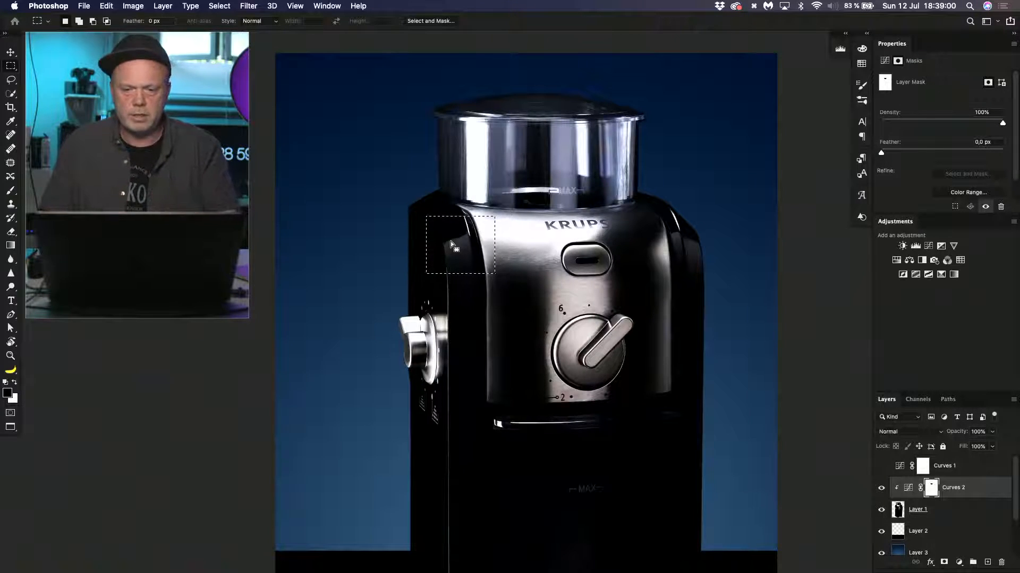
pyautogui.press('super+d')
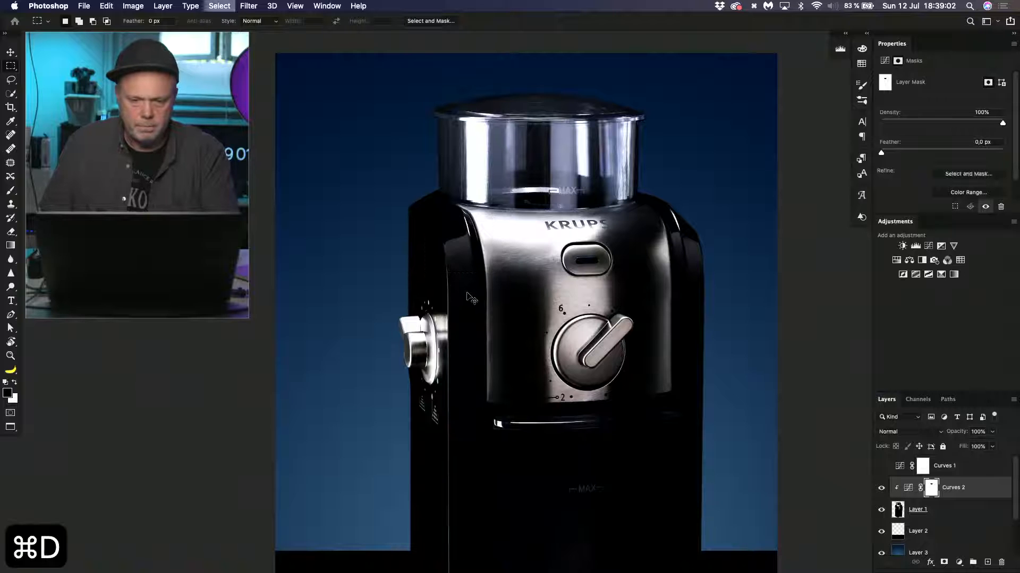
pyautogui.moveTo(468, 297); pyautogui.dragTo(467, 237)
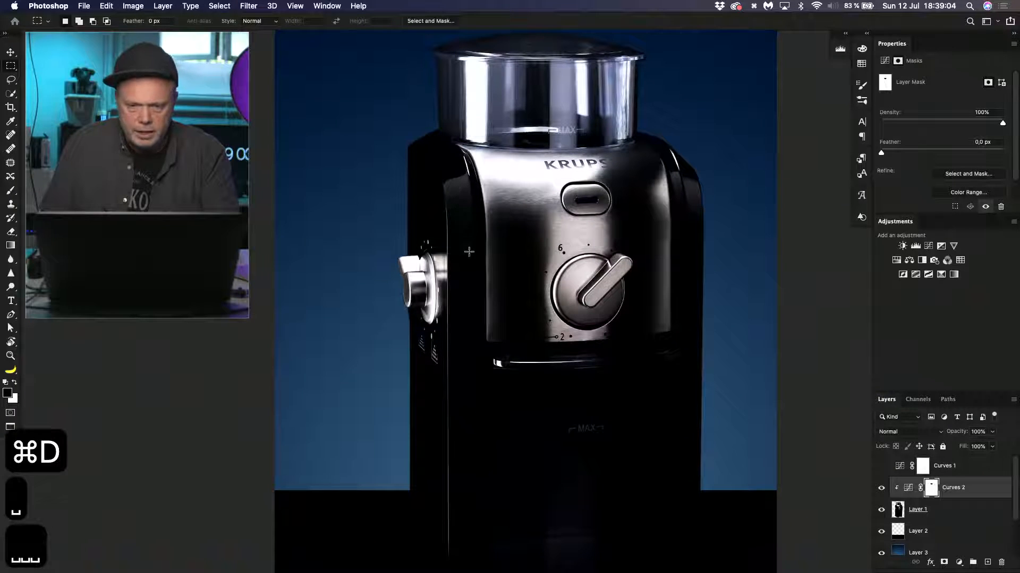
pyautogui.moveTo(495, 424); pyautogui.dragTo(463, 342)
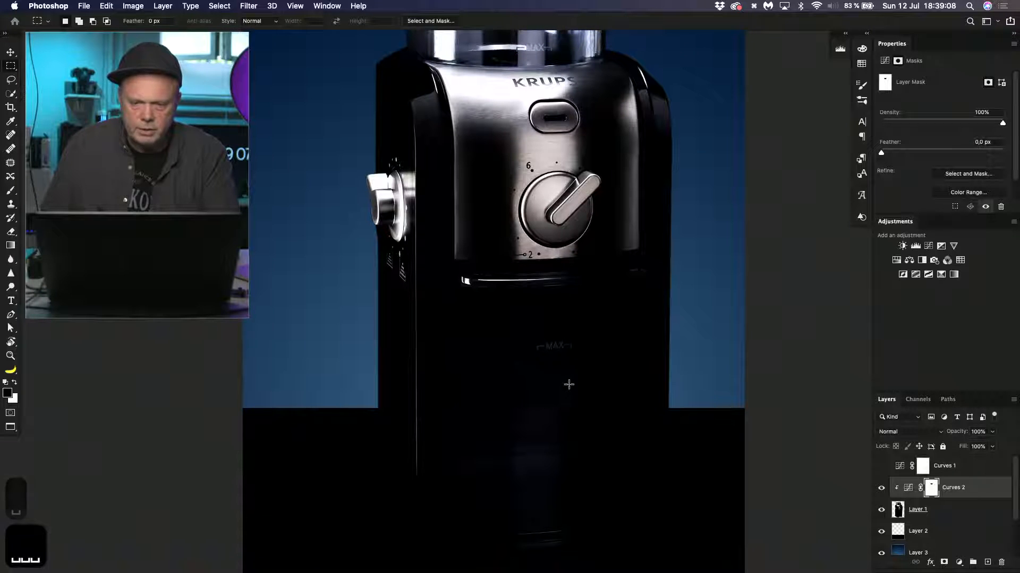
pyautogui.moveTo(341, 260); pyautogui.dragTo(701, 536)
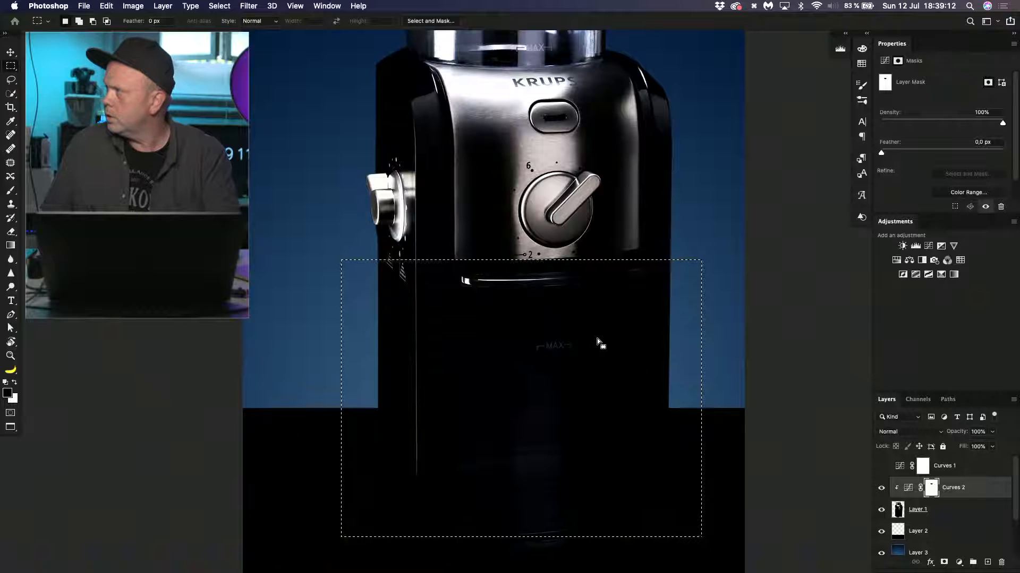
pyautogui.press('super+d')
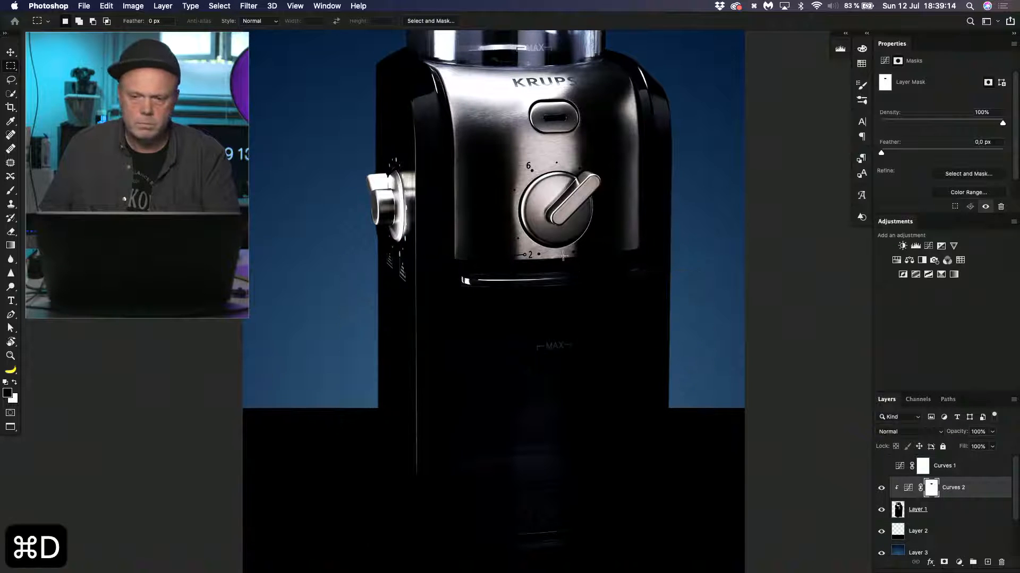
pyautogui.scroll(2, 573, 298)
pyautogui.press('space')
pyautogui.press('super+0')
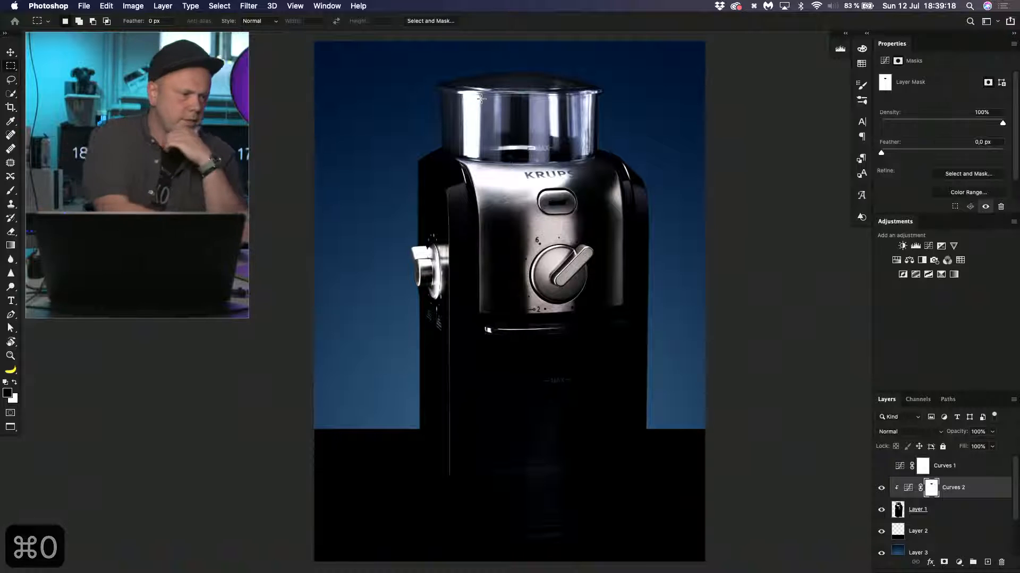
pyautogui.scroll(3, 481, 98)
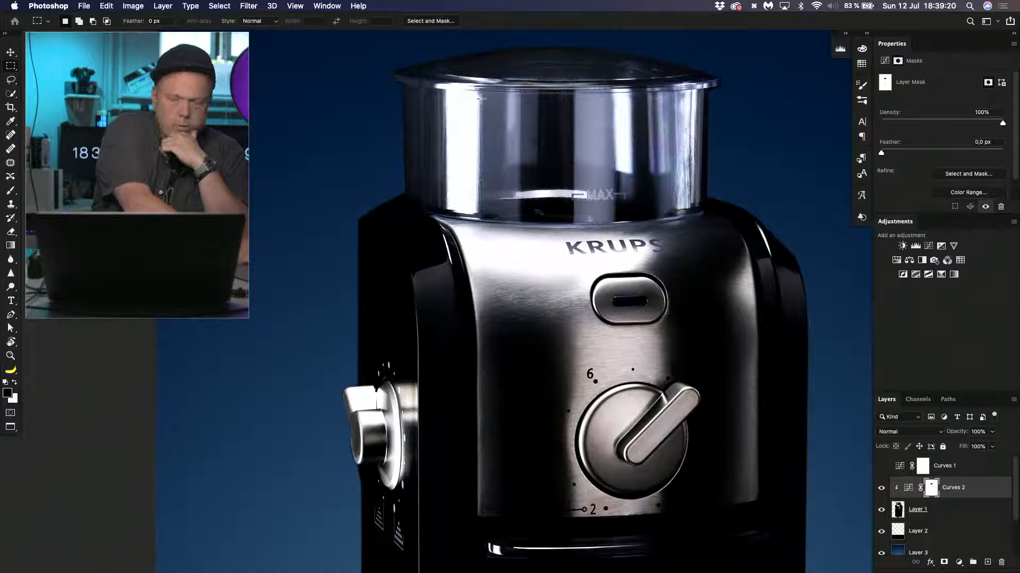
pyautogui.press('super+0')
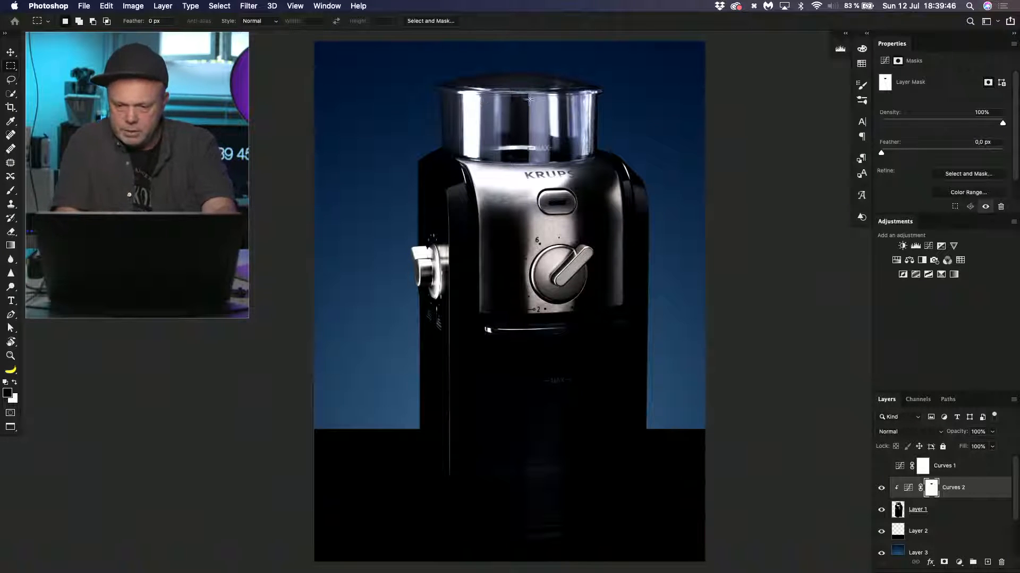
# - Duplicate the grinder layer and load the original layer's outline as a selection with that original layer active
pyautogui.click(897, 511)
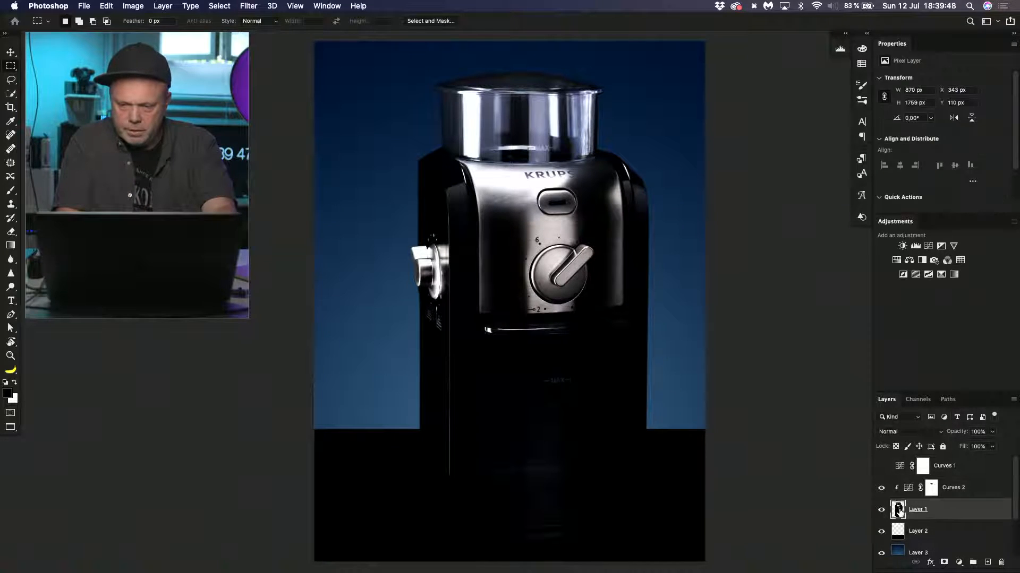
pyautogui.press('super+j')
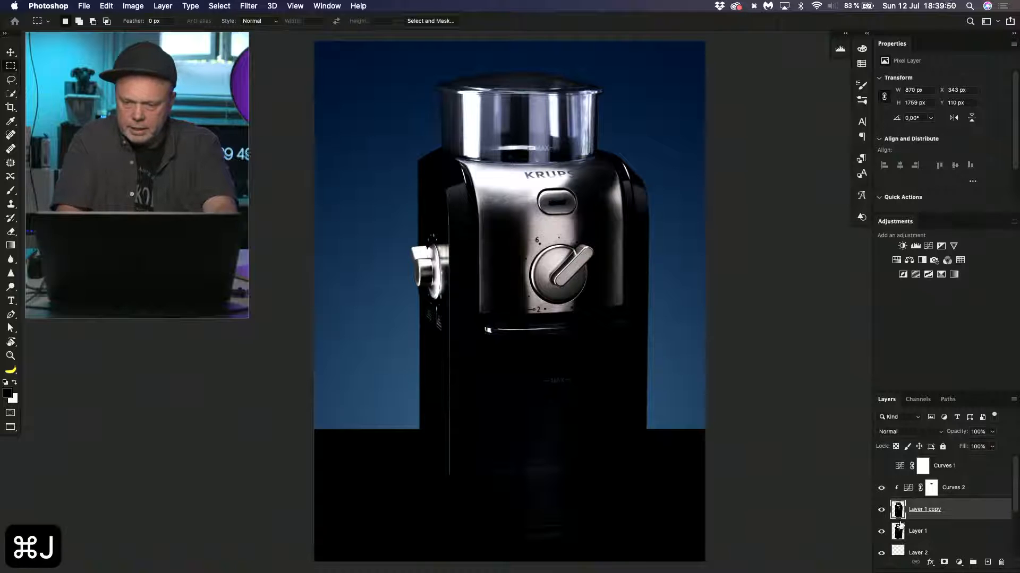
pyautogui.click(897, 531)
pyautogui.keyDown('super'); pyautogui.click(897, 531); pyautogui.keyUp('super')
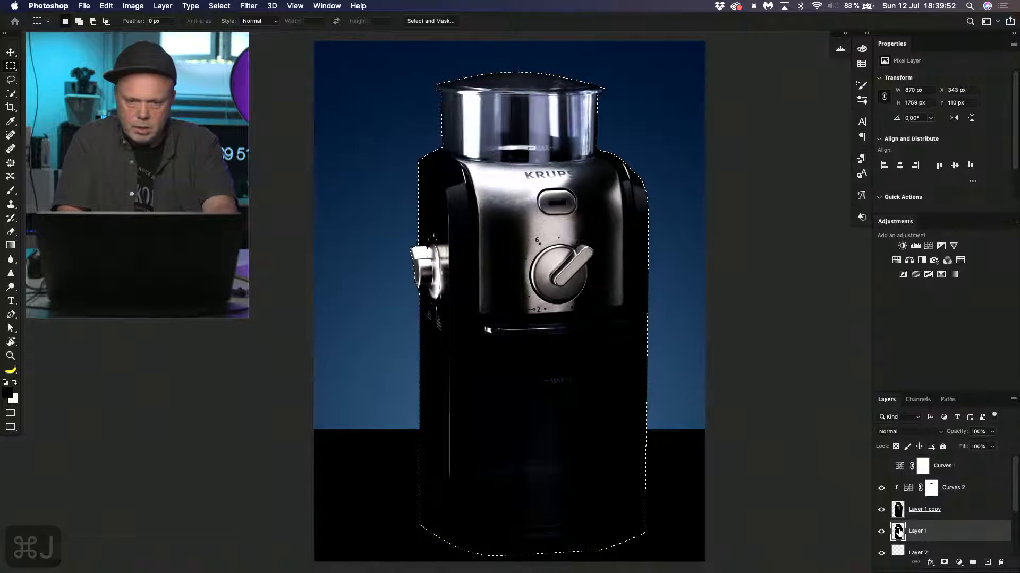
pyautogui.press('super+BackSpace')
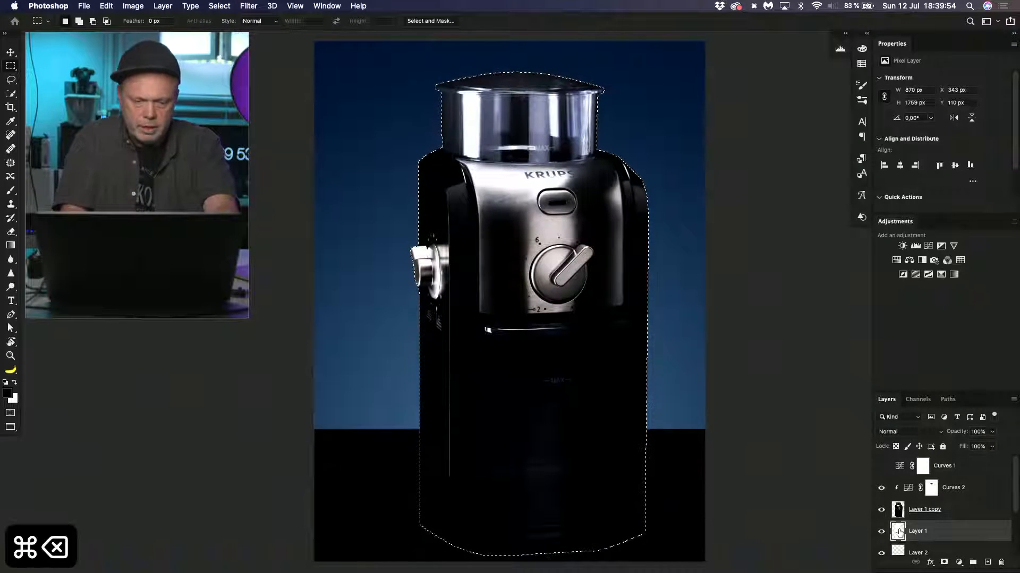
pyautogui.press('super+d')
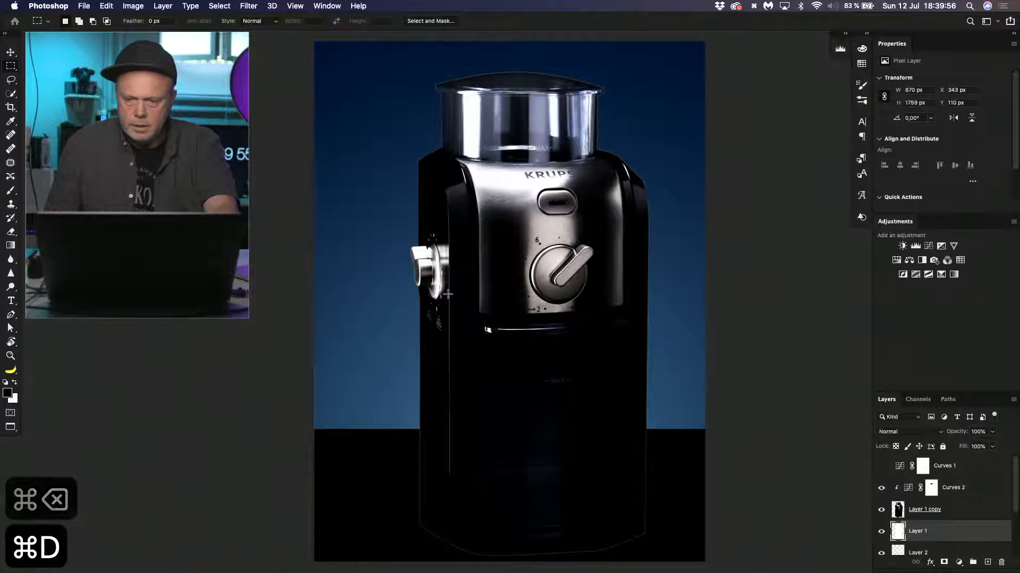
pyautogui.click(248, 7)
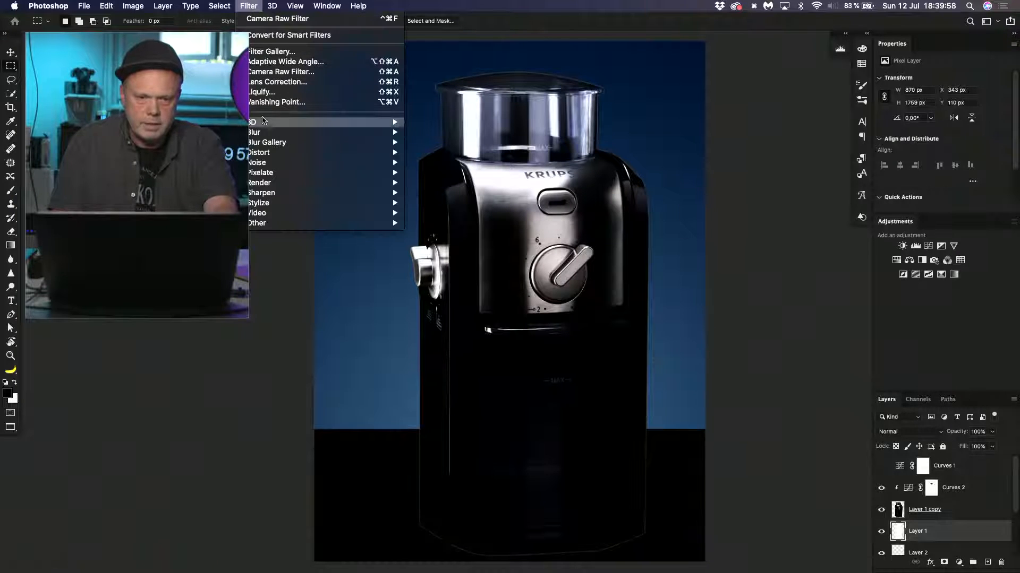
pyautogui.moveTo(267, 134)
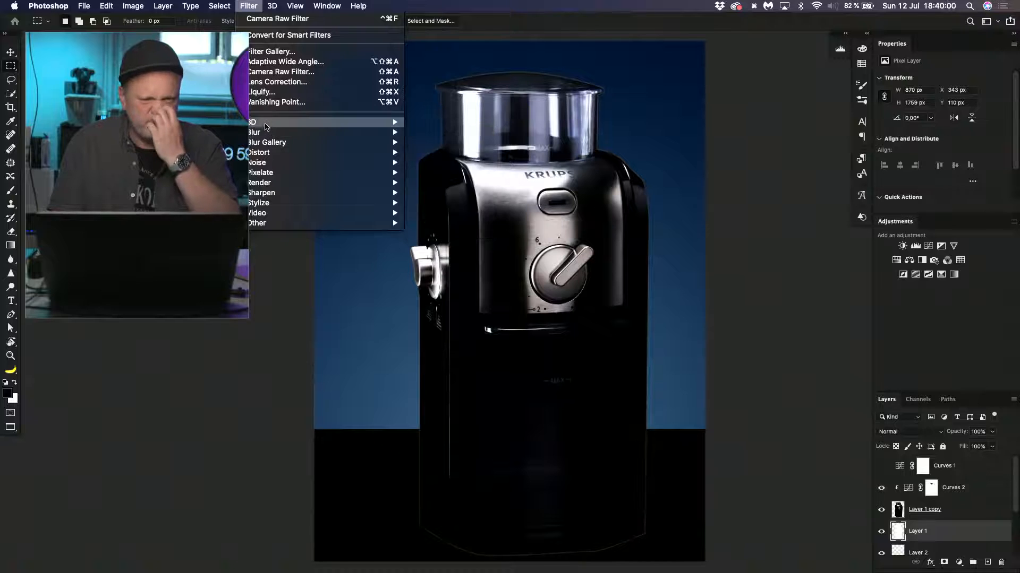
pyautogui.click(239, 5)
pyautogui.press('super+z')
pyautogui.press('super+z')
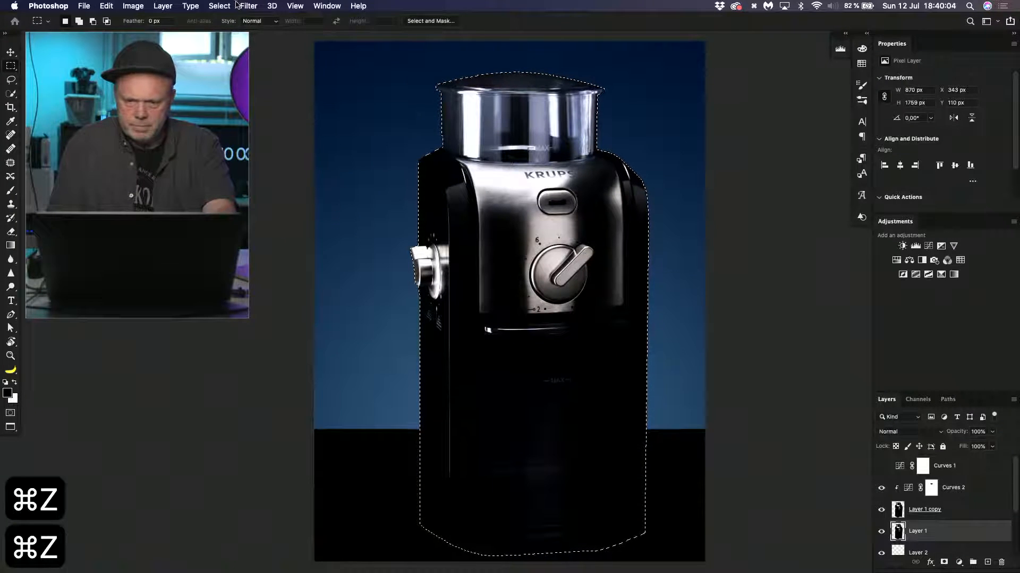
# - Expand the grinder outline selection by 10 pixels, fill it with white on the original grinder layer, and deselect
pyautogui.click(220, 6)
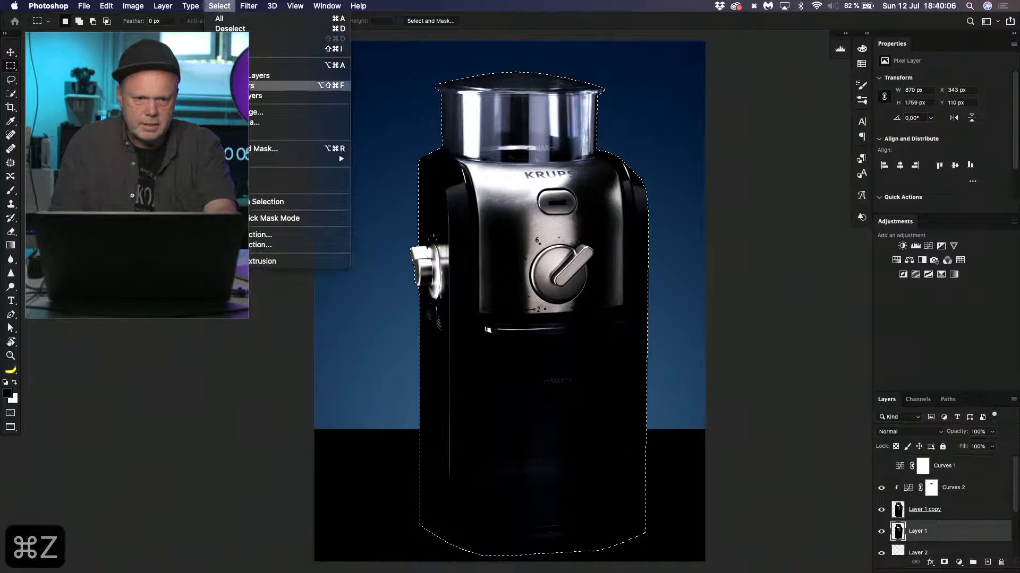
pyautogui.moveTo(329, 160)
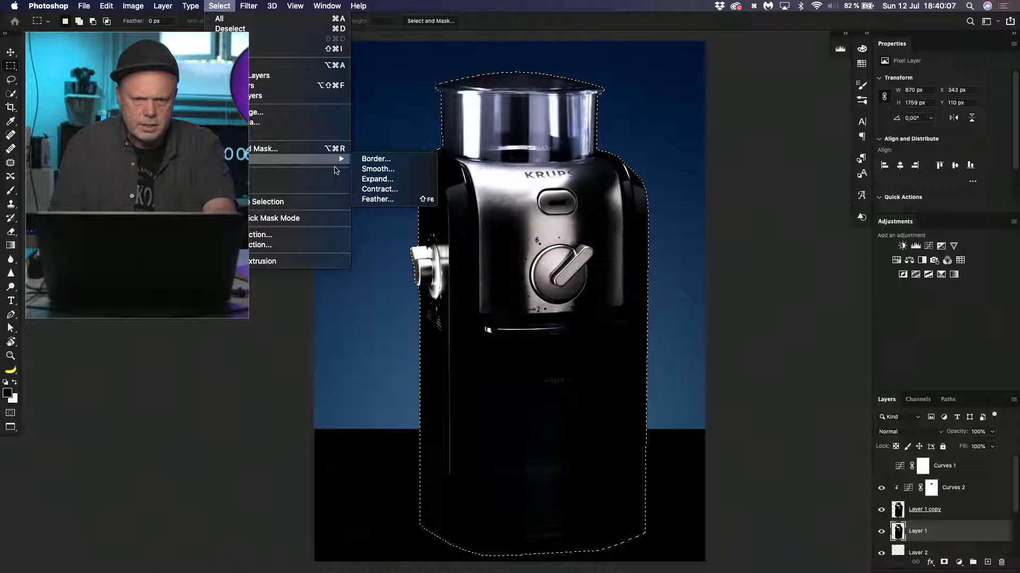
pyautogui.click(386, 180)
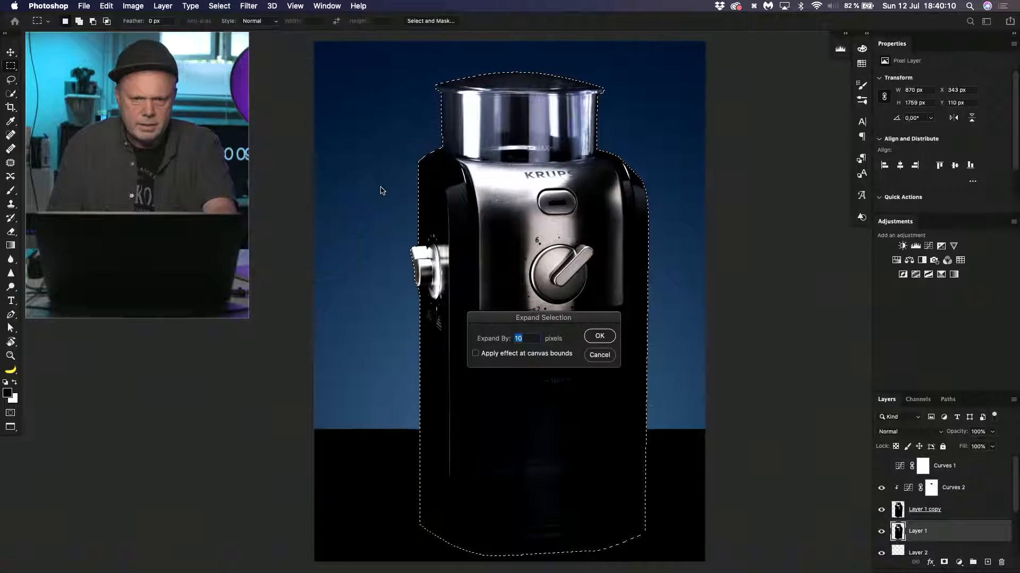
pyautogui.press('Return')
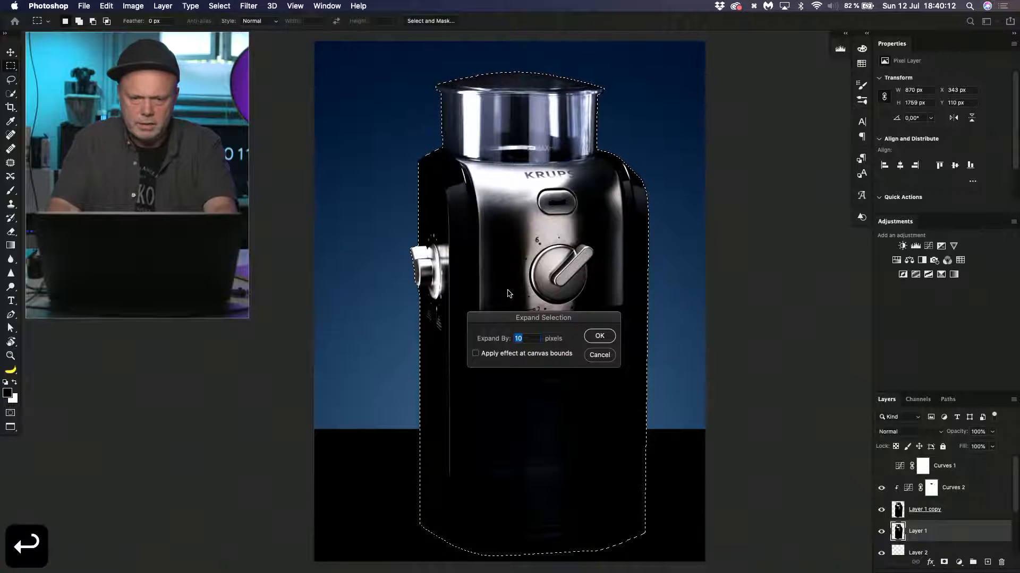
pyautogui.press('super+BackSpace')
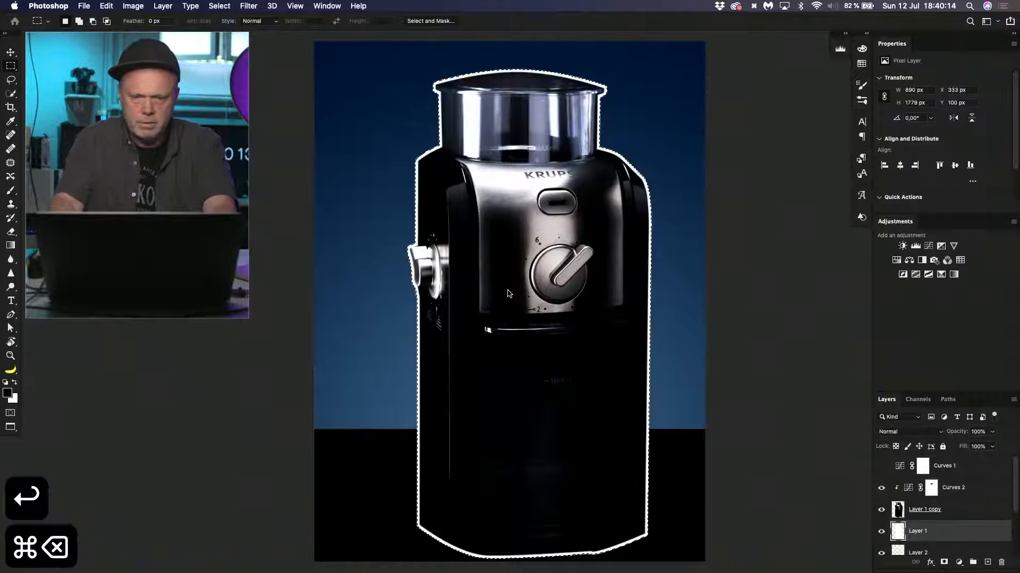
pyautogui.press('super+d')
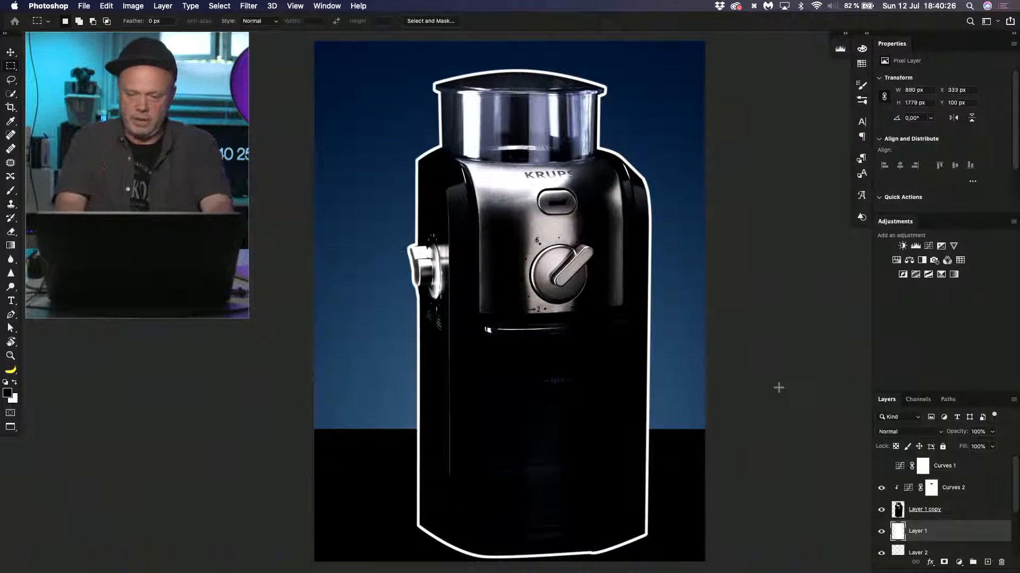
# - Add a new layer directly above the blue gradient layer and fill it with black
pyautogui.scroll(-3, 962, 529)
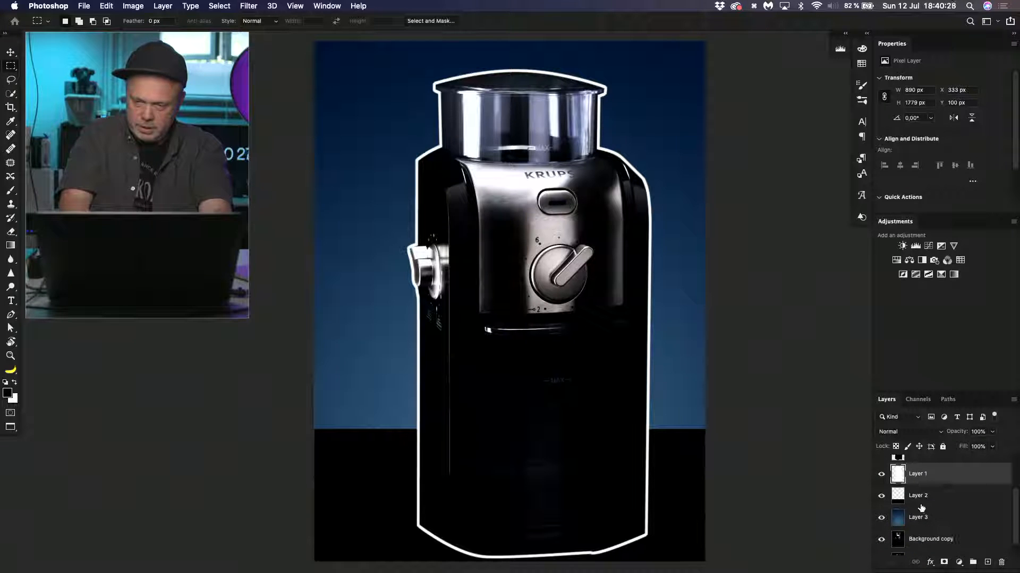
pyautogui.click(911, 518)
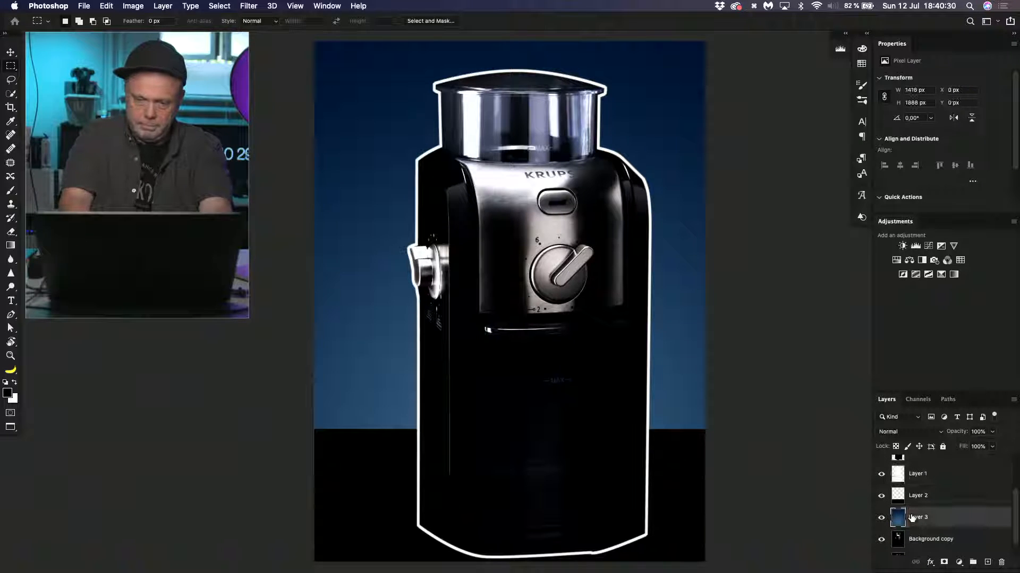
pyautogui.press('shift+super+n')
pyautogui.press('Return')
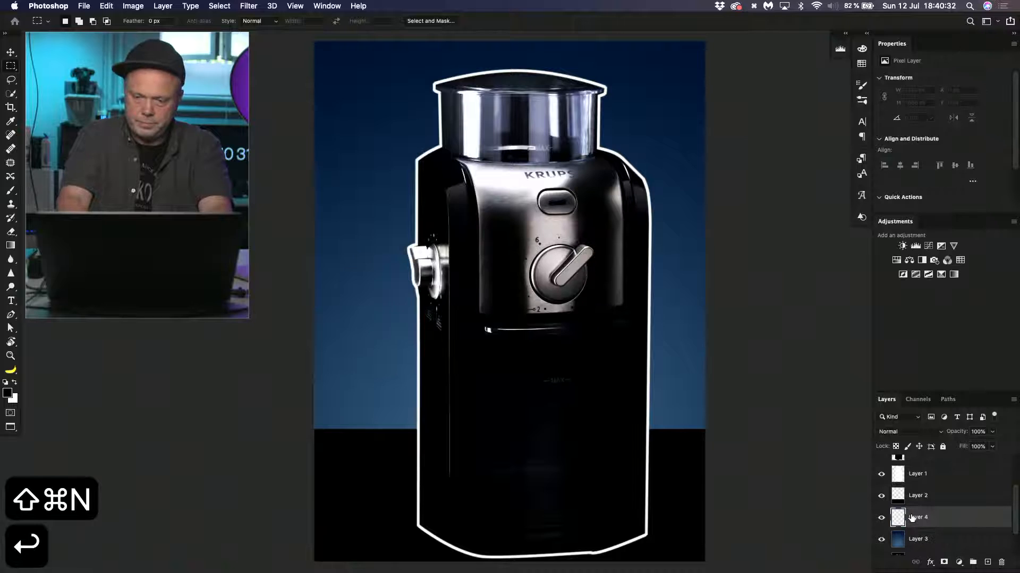
pyautogui.hotkey('alt', 'BackSpace')
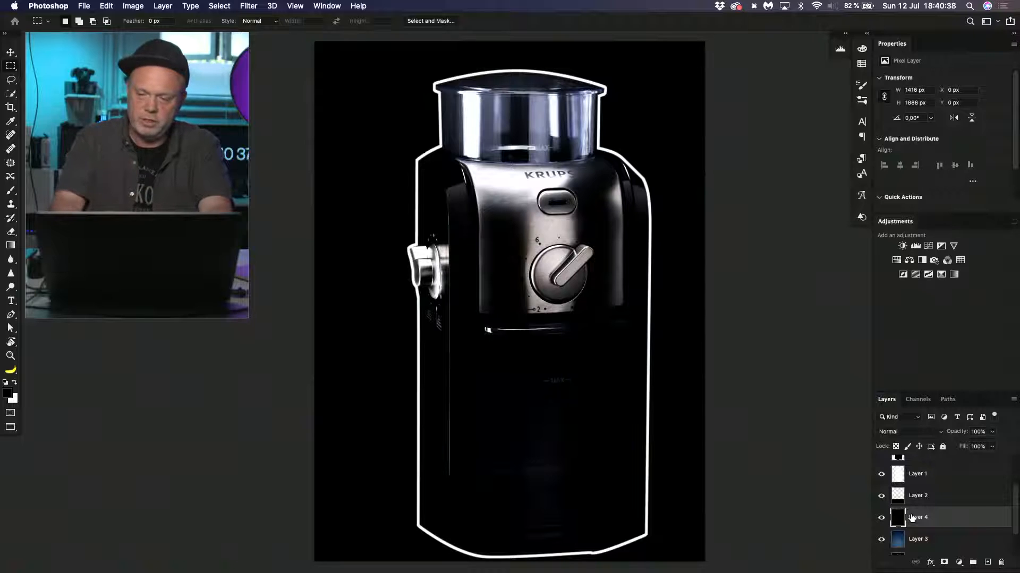
# - Undo the black fill, the new layer and the white silhouette fill
pyautogui.press('cmd+z')
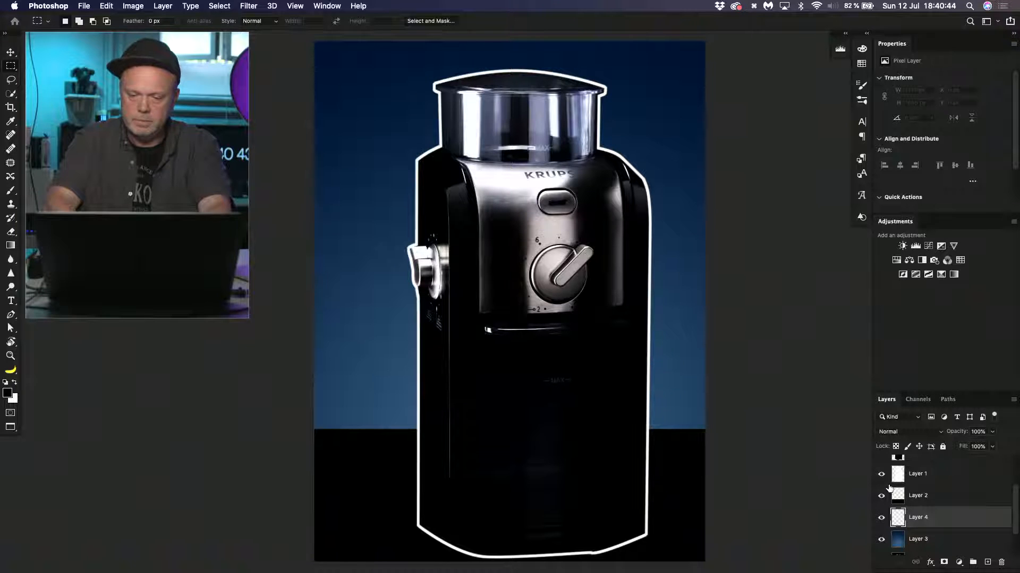
pyautogui.press('super+z')
pyautogui.press('super+z')
pyautogui.press('super+z')
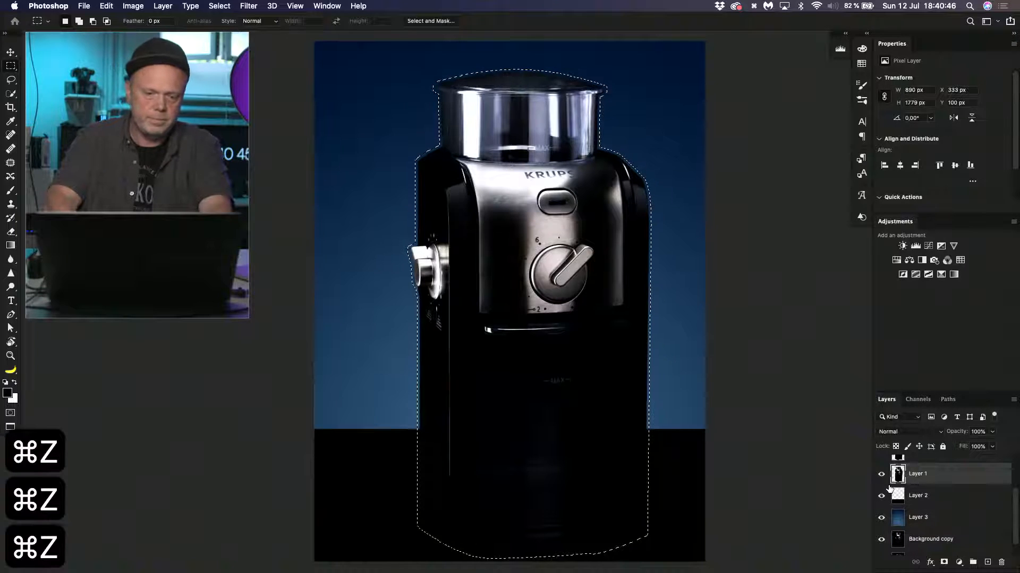
# - Clear the selection and add a Hue/Saturation adjustment above the hidden Curves 1 layer
pyautogui.press('super+d')
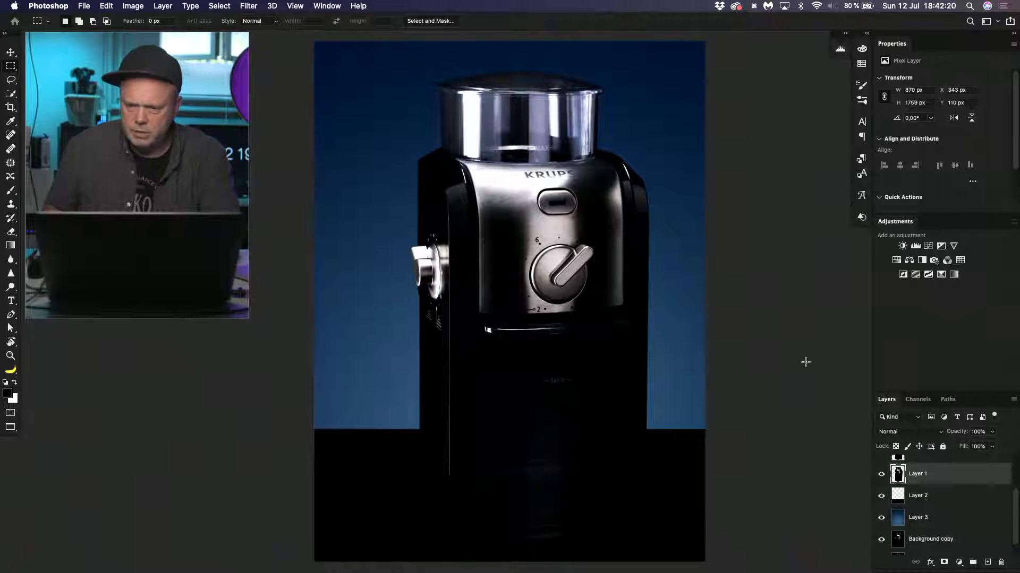
pyautogui.scroll(3, 950, 478)
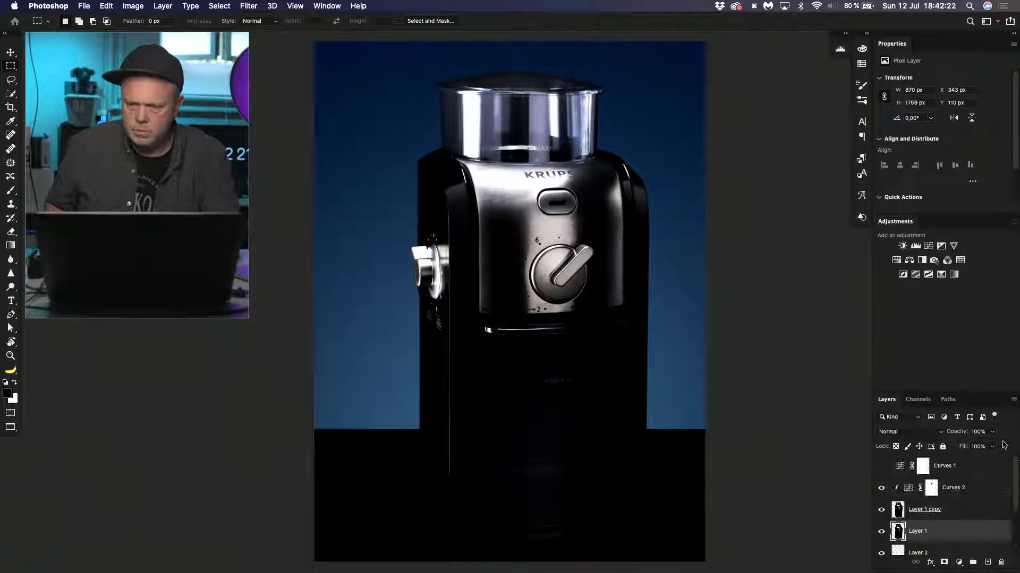
pyautogui.click(950, 468)
pyautogui.click(896, 260)
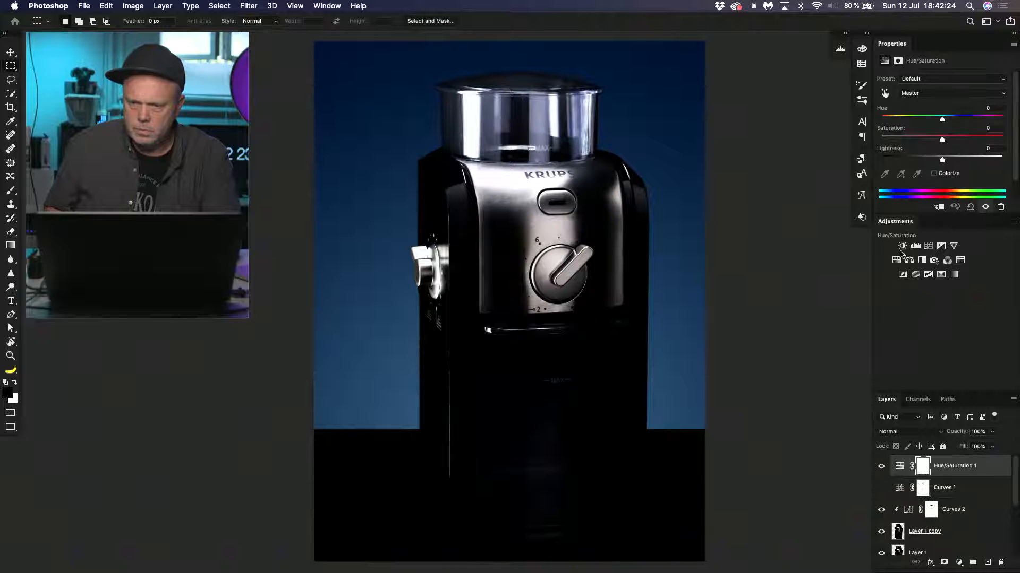
# - Set the Hue/Saturation adjustment's saturation to -100 and clip it to the grinder, placed beneath Curves 1
pyautogui.moveTo(942, 139); pyautogui.dragTo(991, 142)
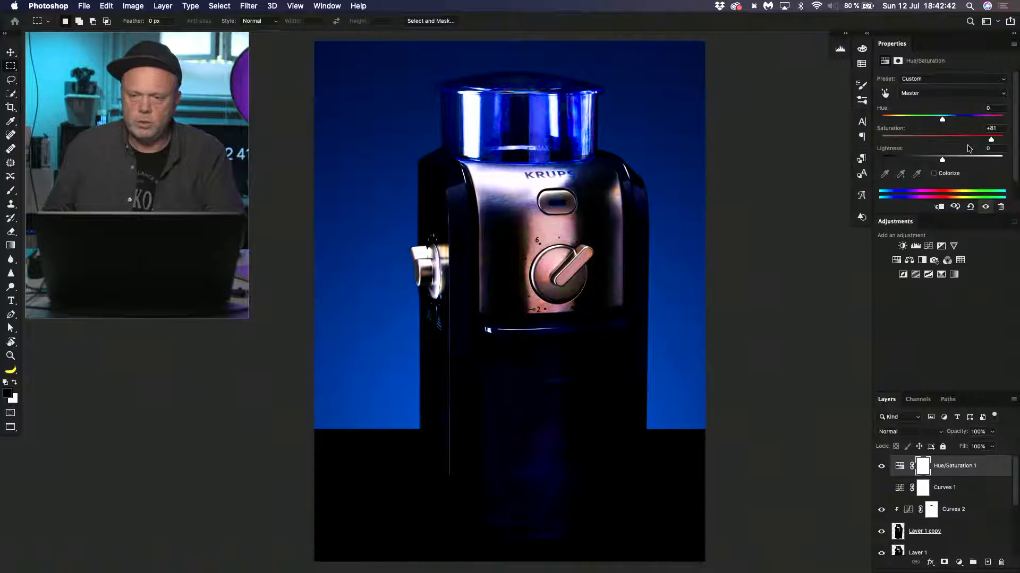
pyautogui.moveTo(991, 140); pyautogui.dragTo(943, 138)
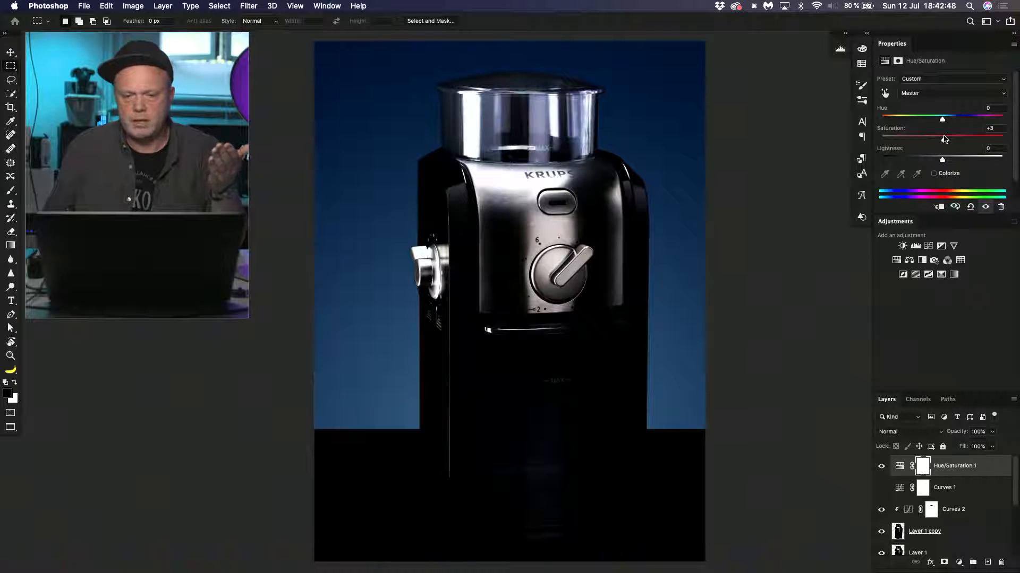
pyautogui.moveTo(944, 138); pyautogui.dragTo(847, 130)
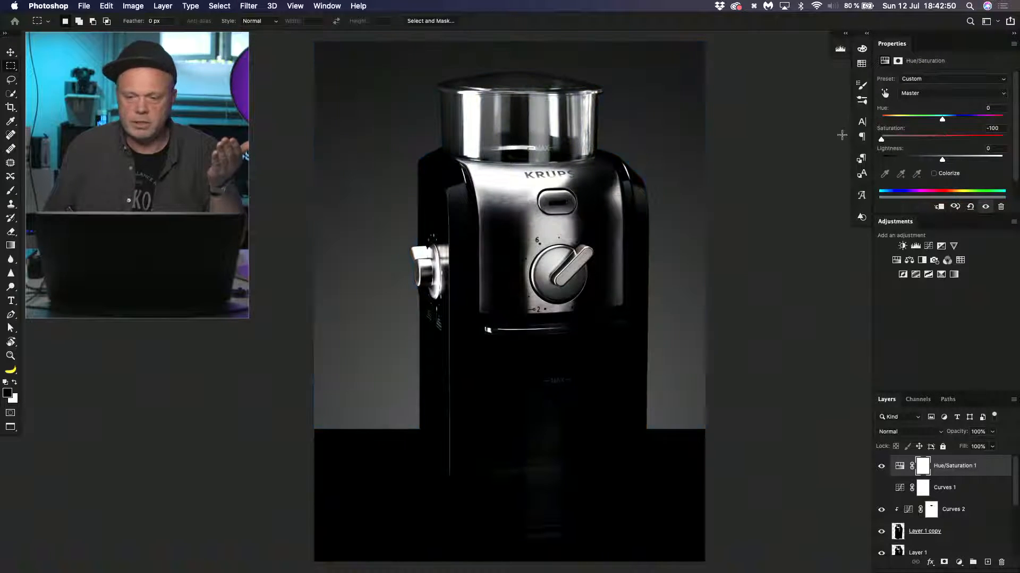
pyautogui.moveTo(902, 467); pyautogui.dragTo(906, 496)
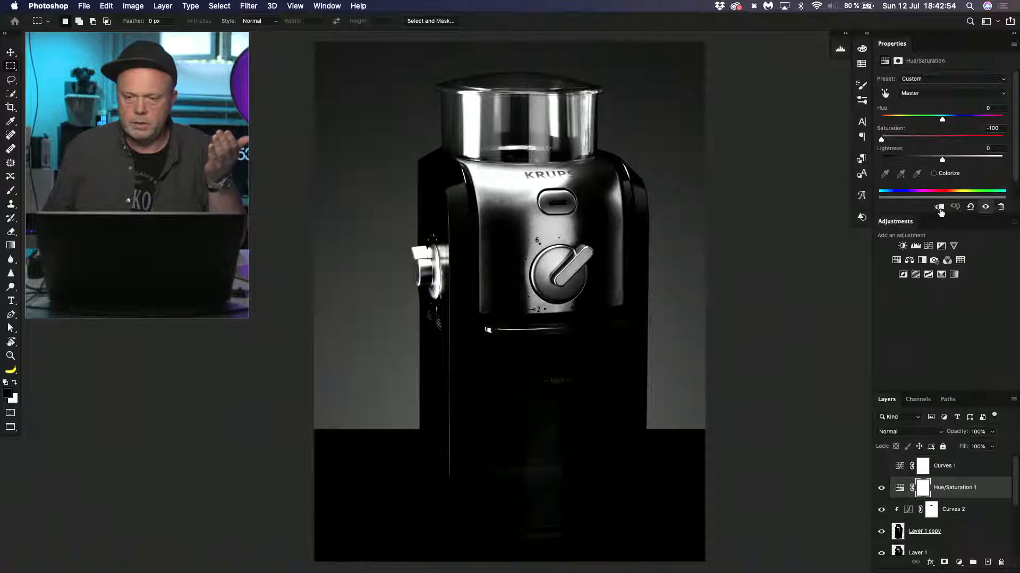
pyautogui.click(937, 208)
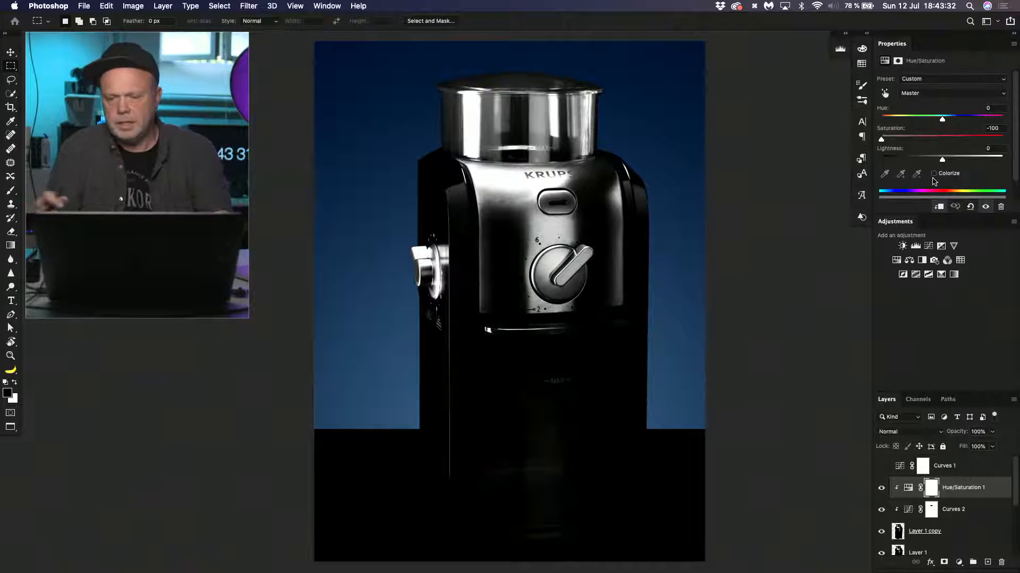
# - Inspect the grinder's dial, KRUPS logo and metal front up close with the Layer 1 copy active
pyautogui.click(899, 536)
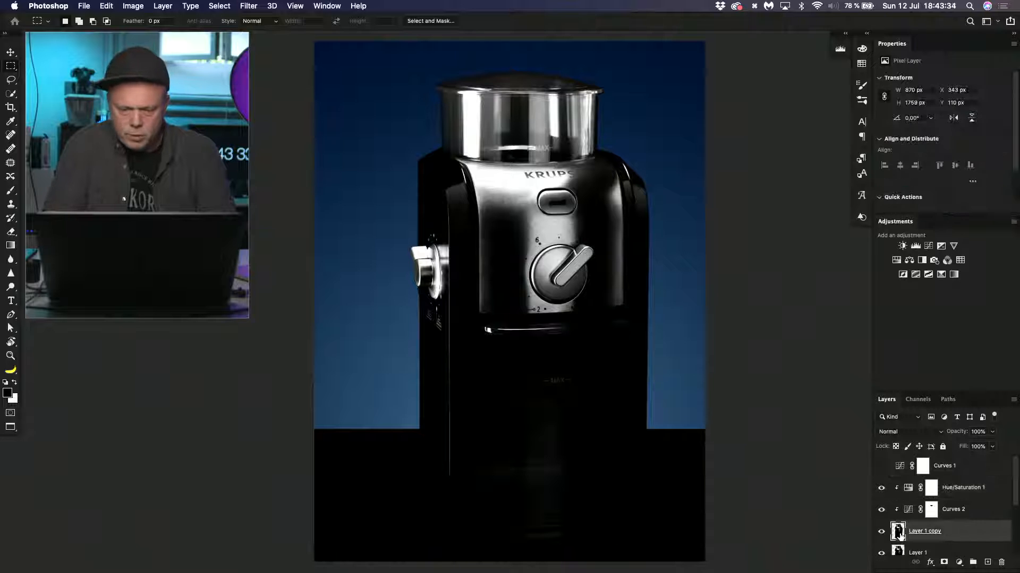
pyautogui.press('super+1')
pyautogui.press('super+plus')
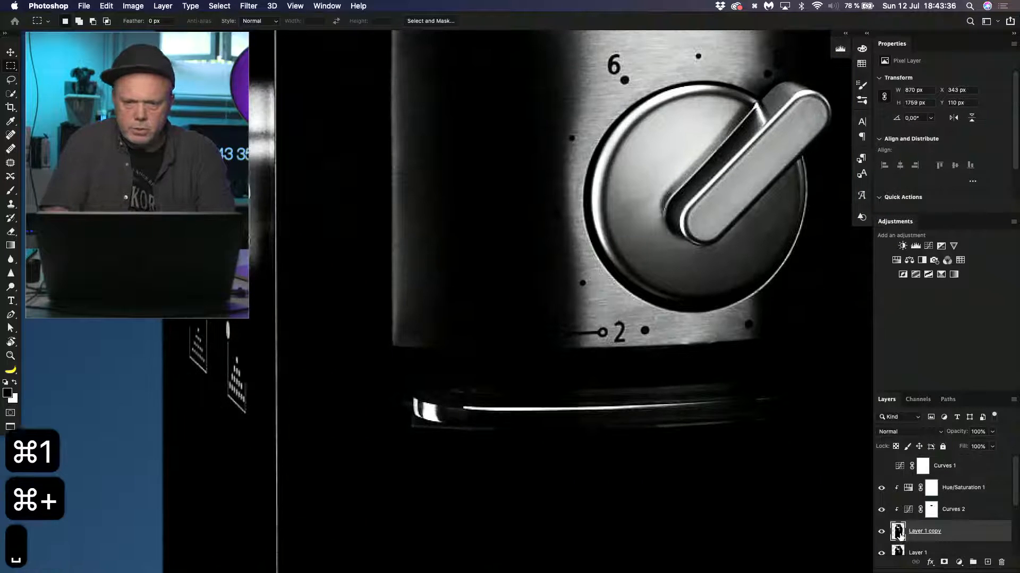
pyautogui.moveTo(565, 103); pyautogui.dragTo(331, 484)
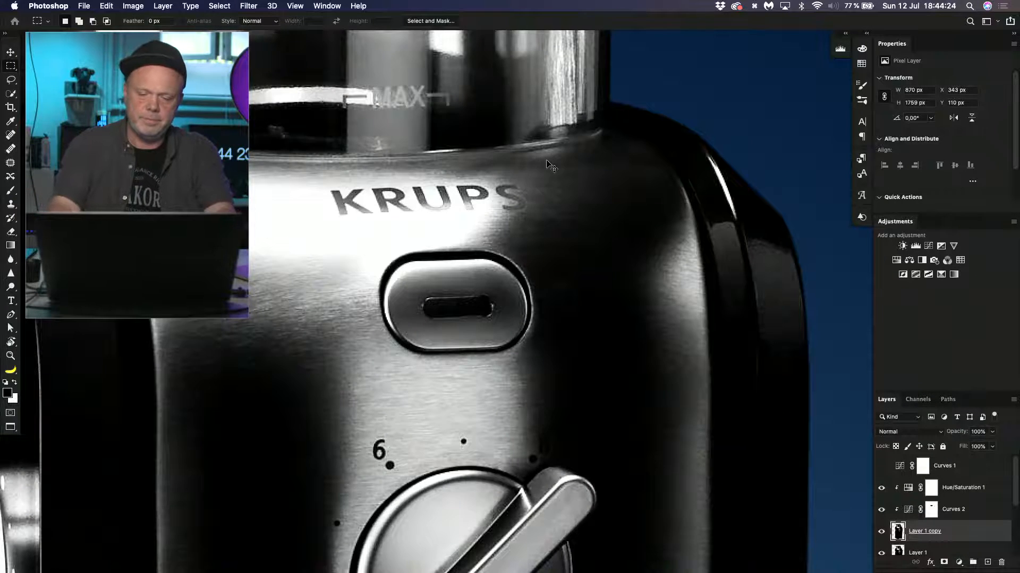
pyautogui.press('super+0')
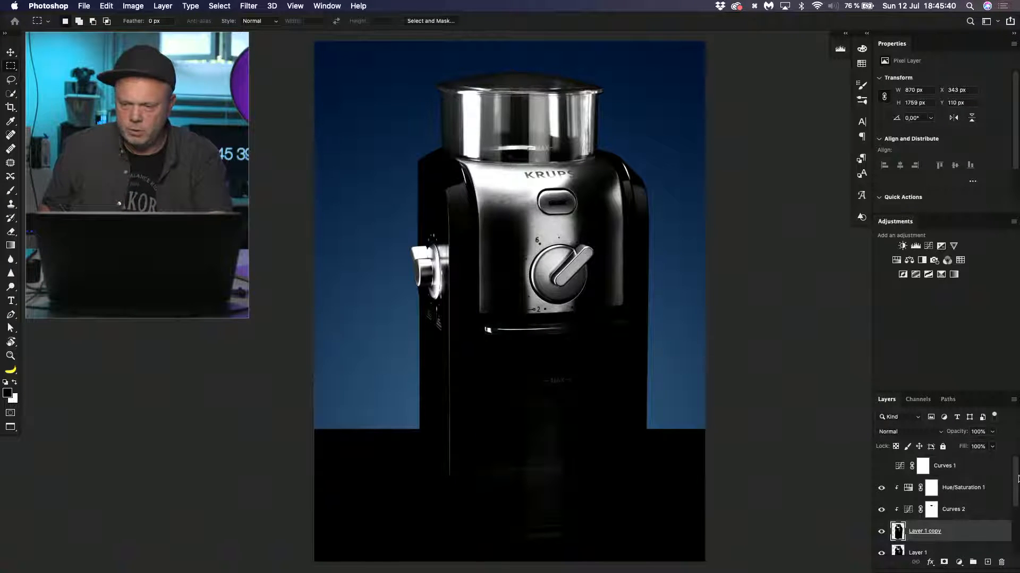
# - Make the blue gradient backdrop layer active and choose the Orange_04 preset for the Gradient tool
pyautogui.scroll(-4, 1016, 483)
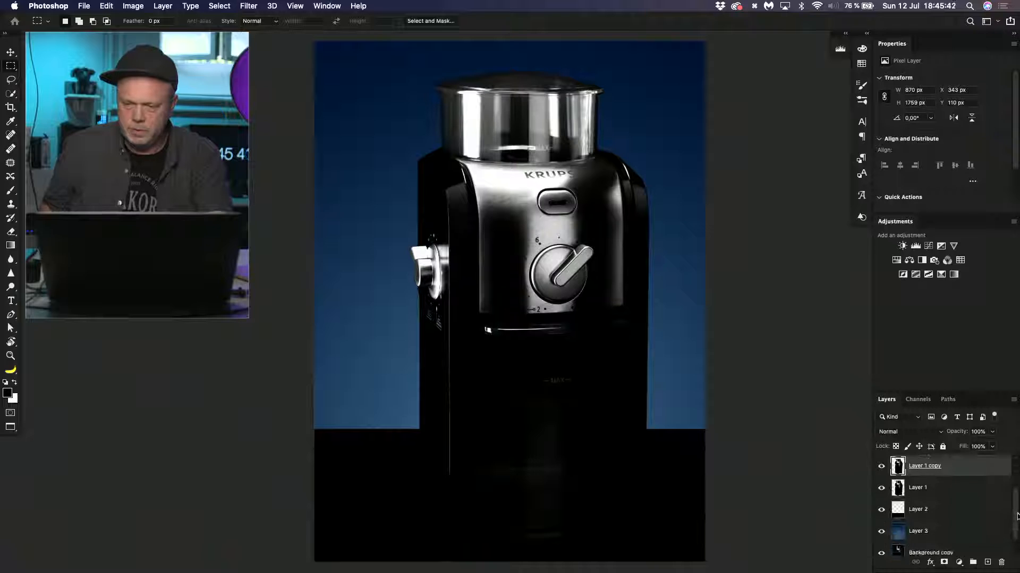
pyautogui.click(937, 511)
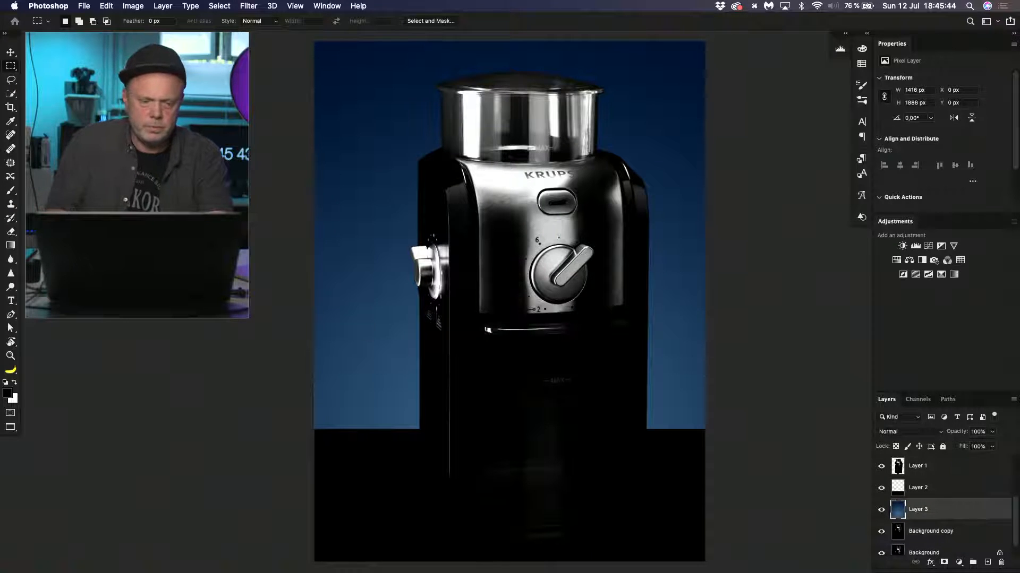
pyautogui.press('g')
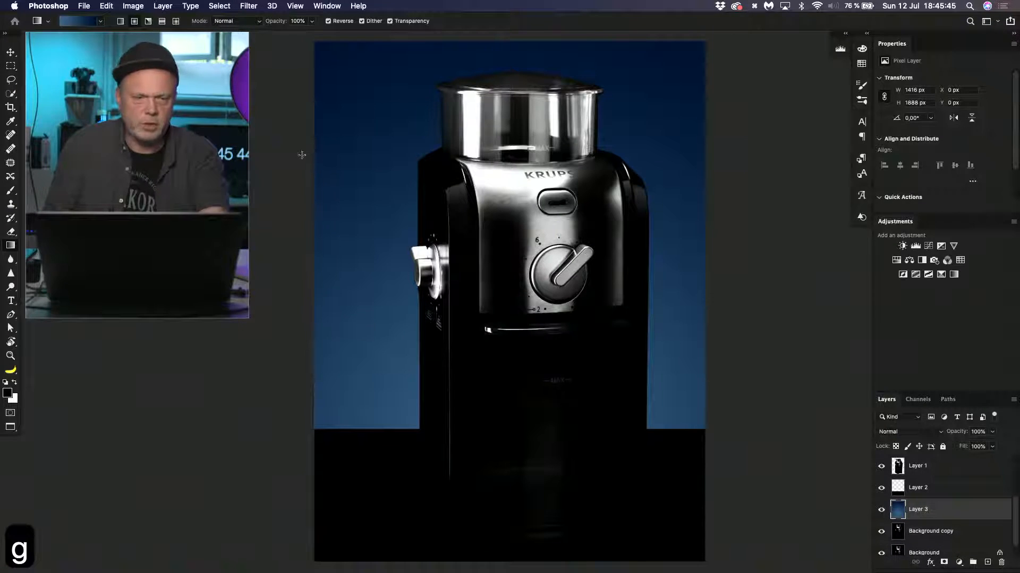
pyautogui.click(101, 21)
pyautogui.scroll(-5, 139, 175)
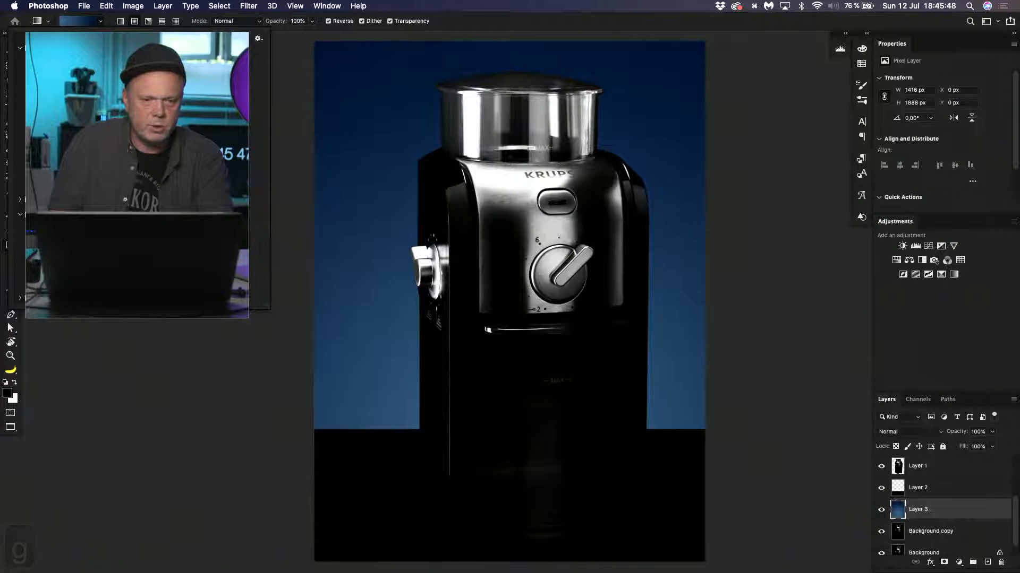
pyautogui.scroll(-5, 139, 176)
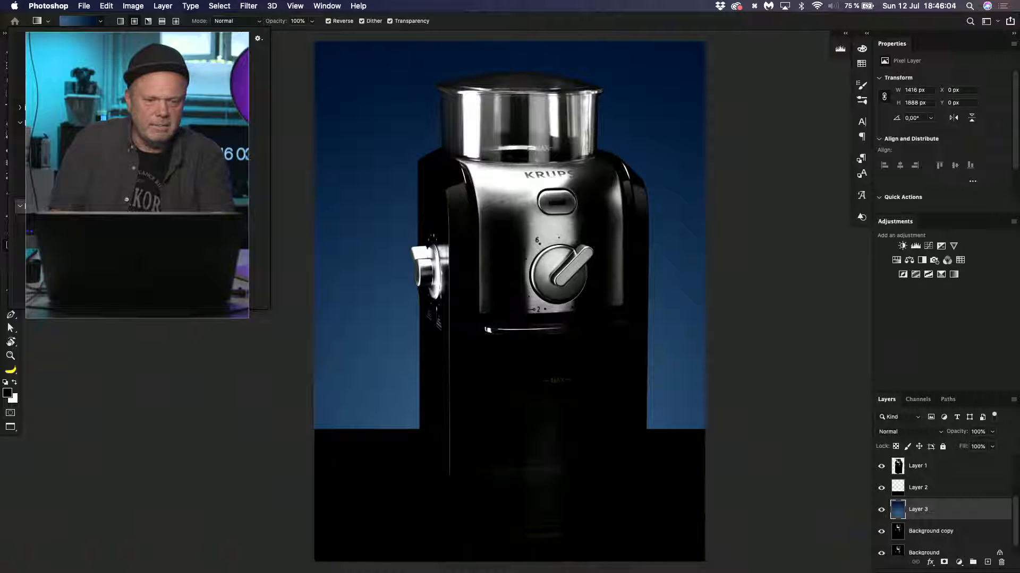
pyautogui.click(64, 225)
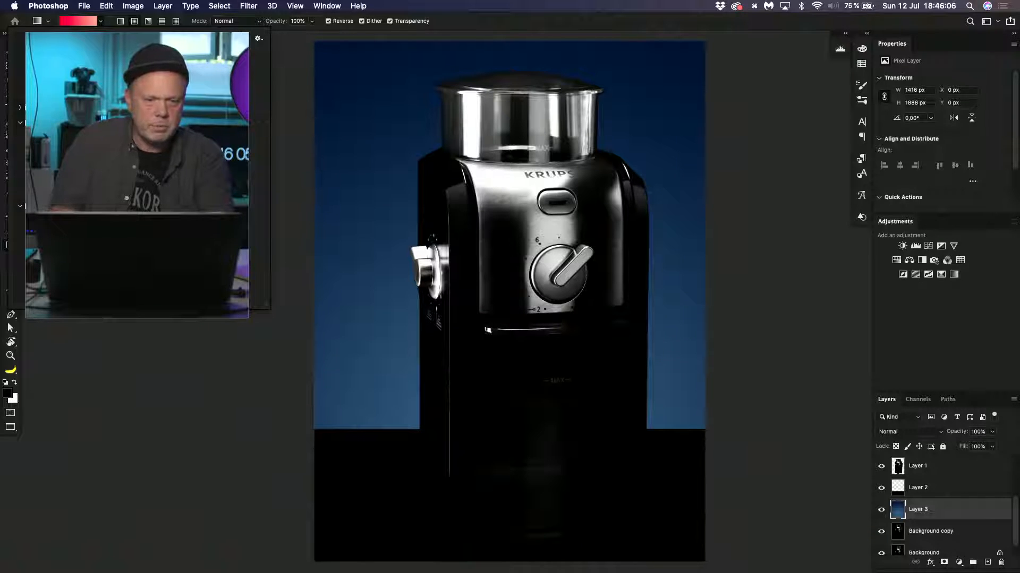
# - Edit the gradient and set the colour of its starting stop at 0% to white (ffffff)
pyautogui.click(78, 20)
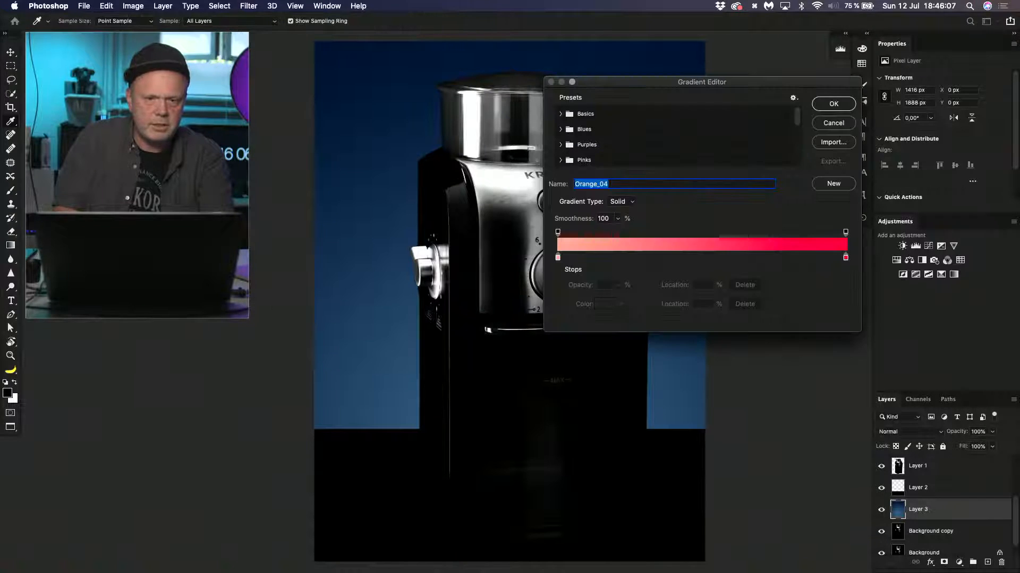
pyautogui.click(558, 257)
pyautogui.click(609, 308)
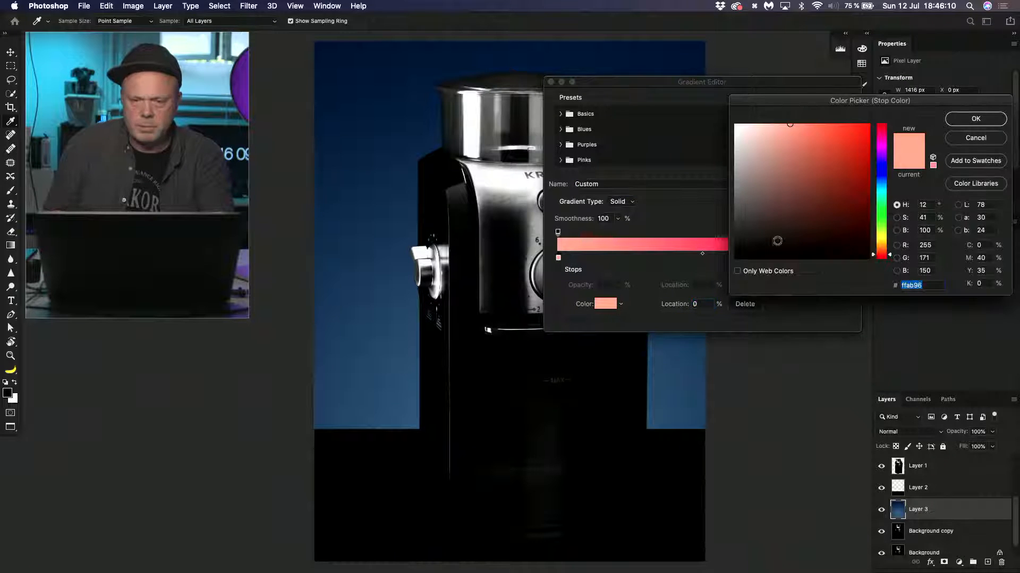
pyautogui.moveTo(772, 237); pyautogui.dragTo(714, 123)
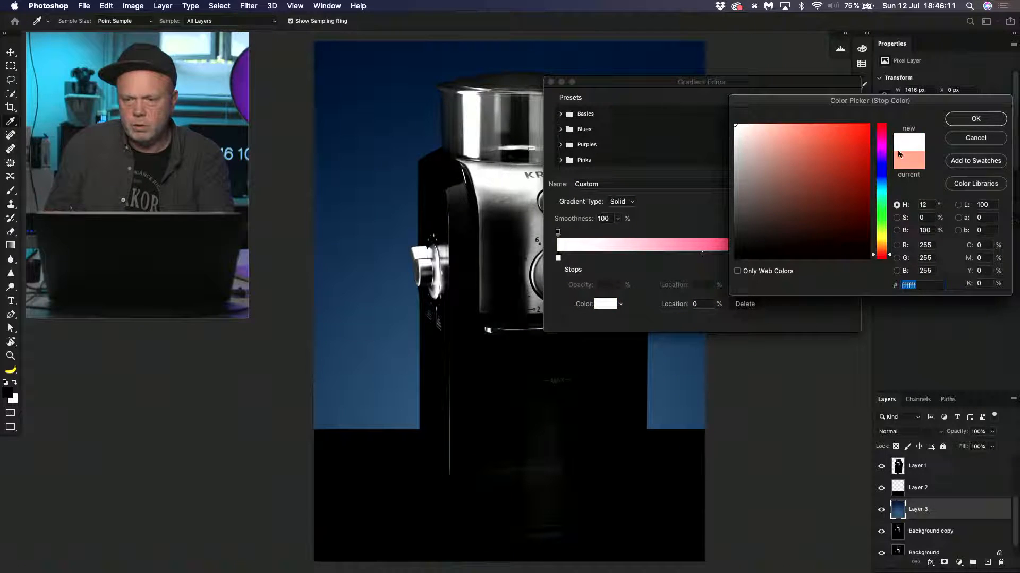
pyautogui.click(975, 118)
# - Set the gradient's end stop at 100% to a muted brown (735d40) and accept the edited gradient
pyautogui.click(845, 259)
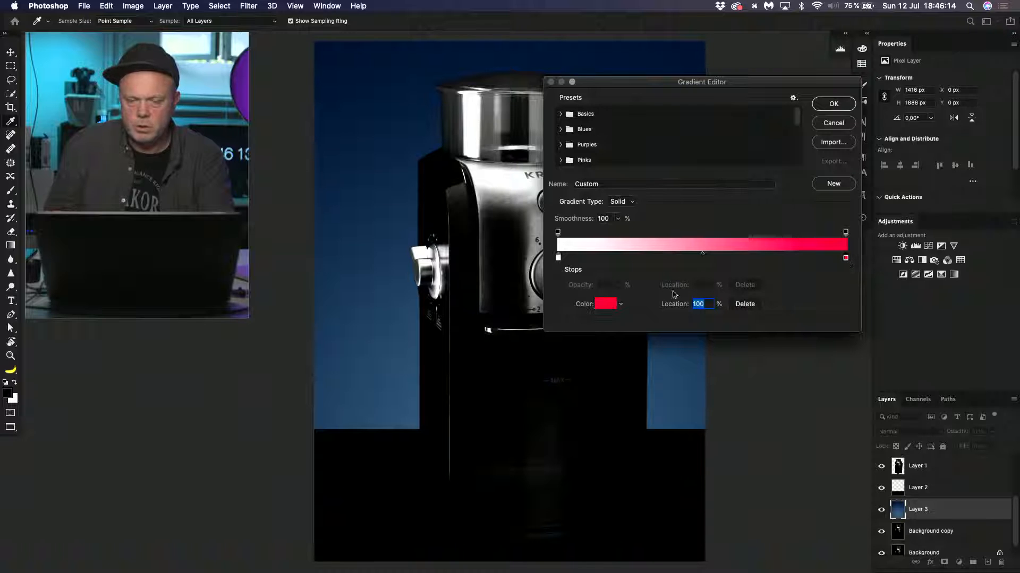
pyautogui.click(607, 305)
pyautogui.click(882, 247)
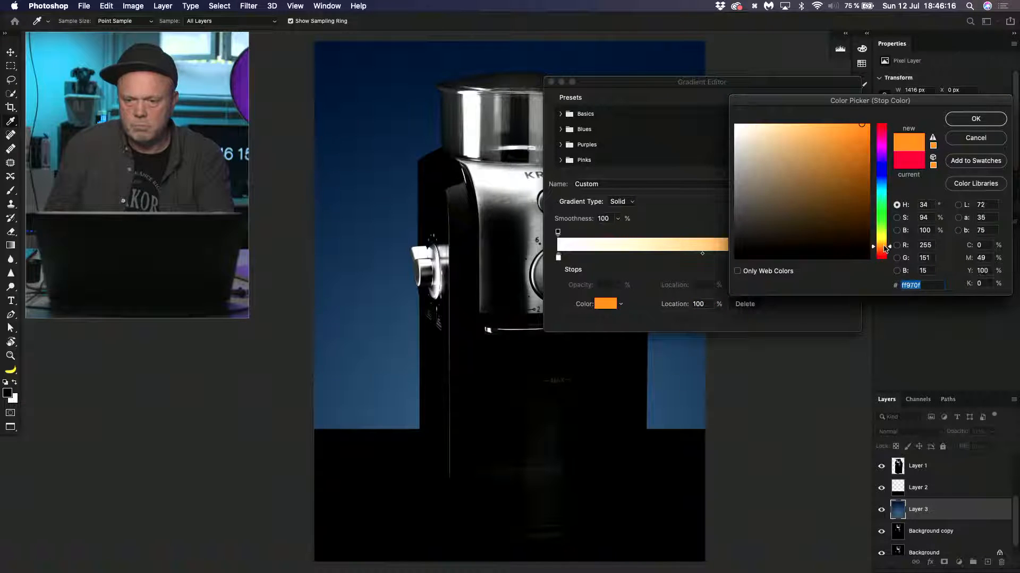
pyautogui.moveTo(844, 208); pyautogui.dragTo(796, 202)
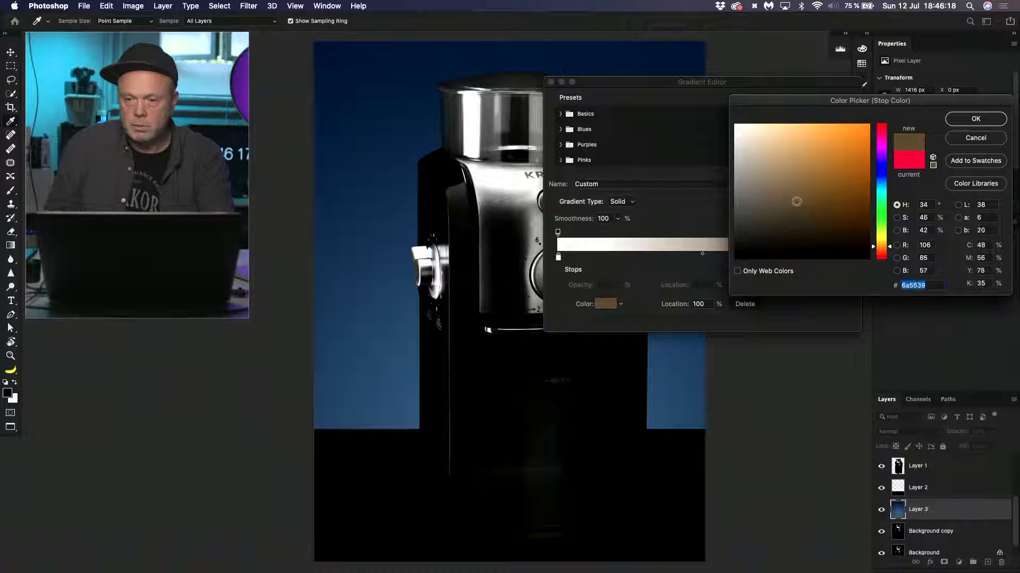
pyautogui.click(964, 121)
pyautogui.click(834, 104)
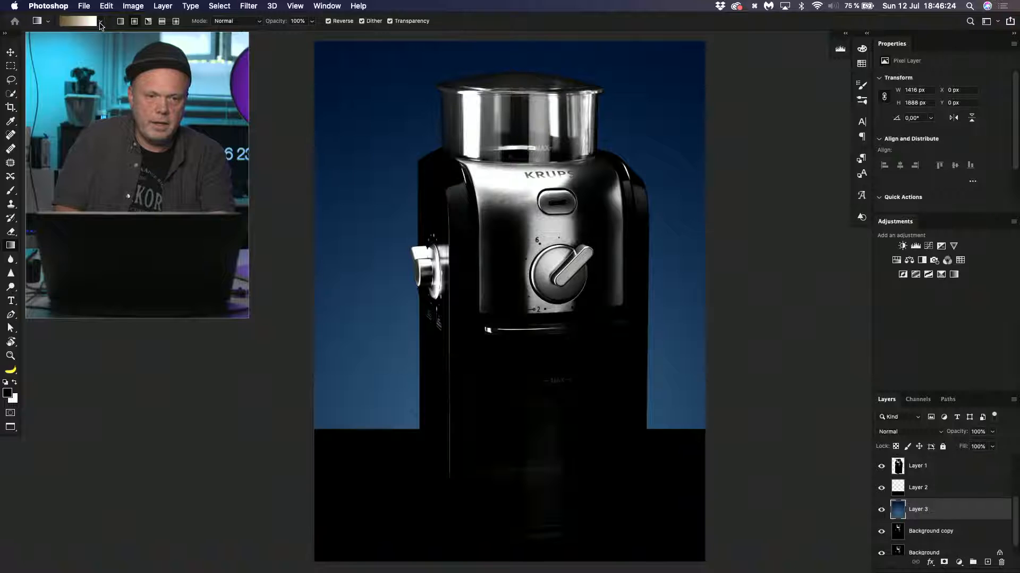
# - Turn off Reverse and redraw the radial gradient on Layer 3 so white glows upward from behind the grinder's lower half
pyautogui.moveTo(524, 429); pyautogui.dragTo(532, 103)
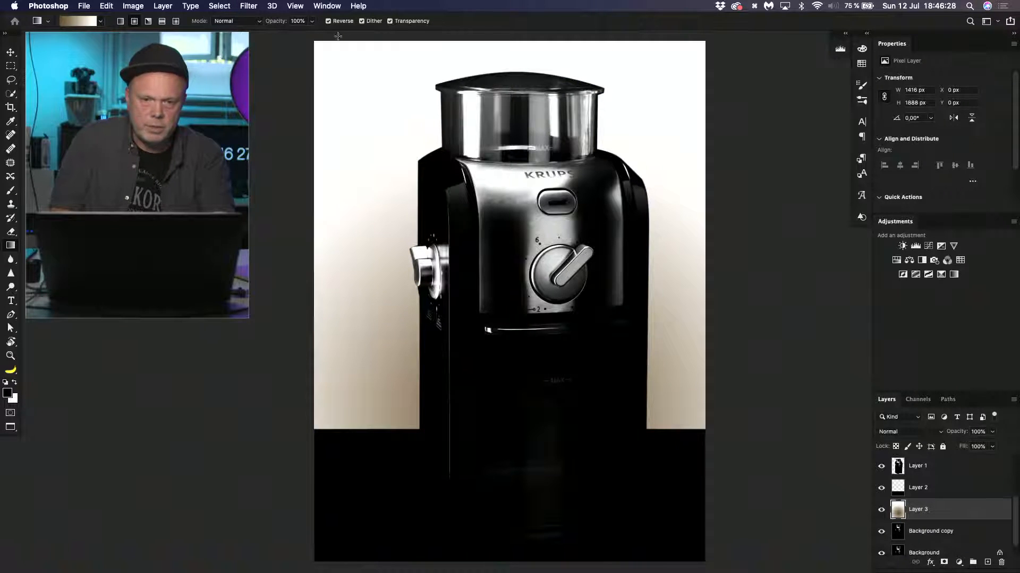
pyautogui.click(328, 21)
pyautogui.moveTo(516, 459); pyautogui.dragTo(536, 128)
pyautogui.moveTo(536, 470); pyautogui.dragTo(535, 360)
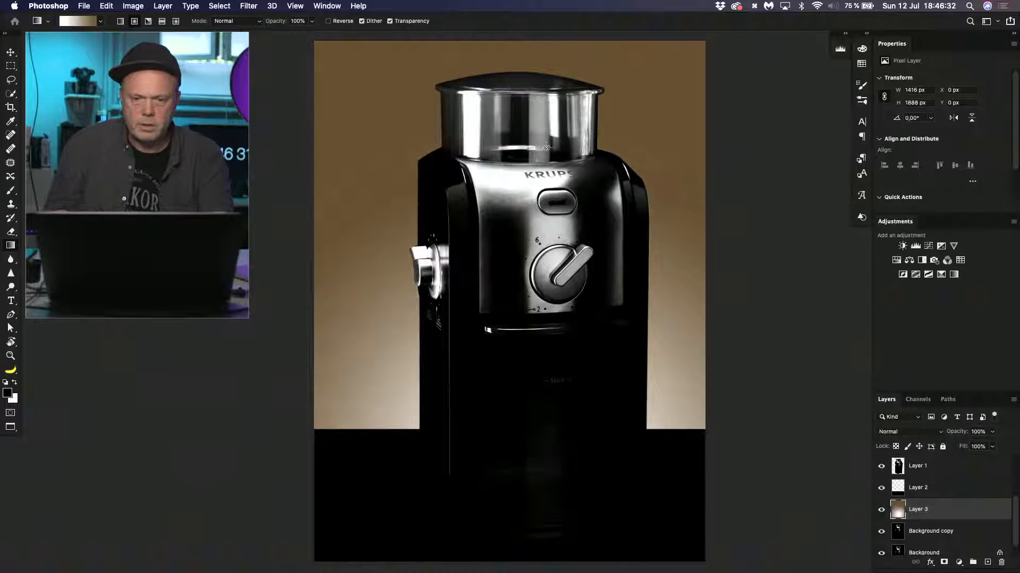
# - Darken the gradient's end stop at 100% to dark brown (3d301f)
pyautogui.click(87, 19)
pyautogui.click(845, 259)
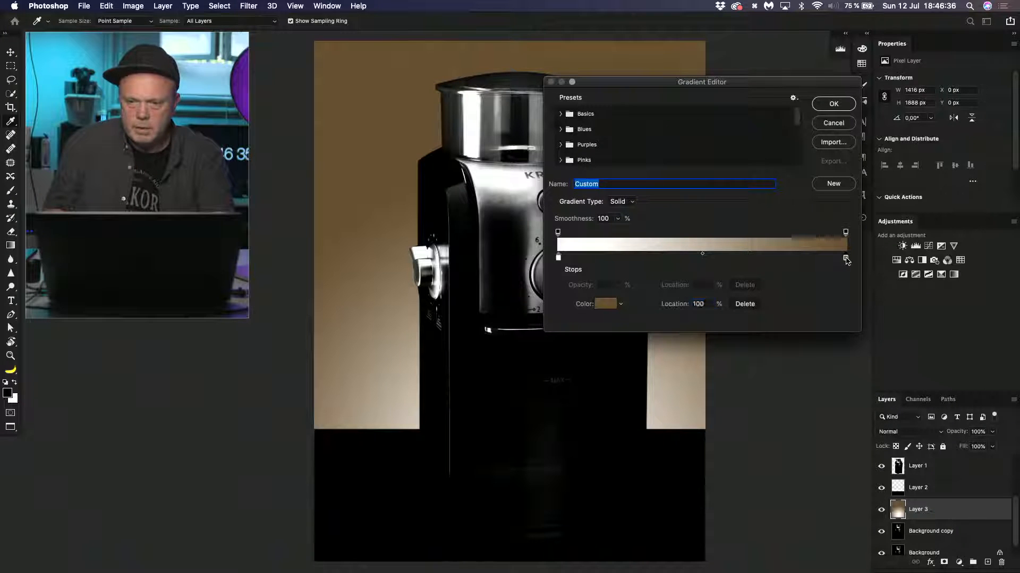
pyautogui.click(605, 304)
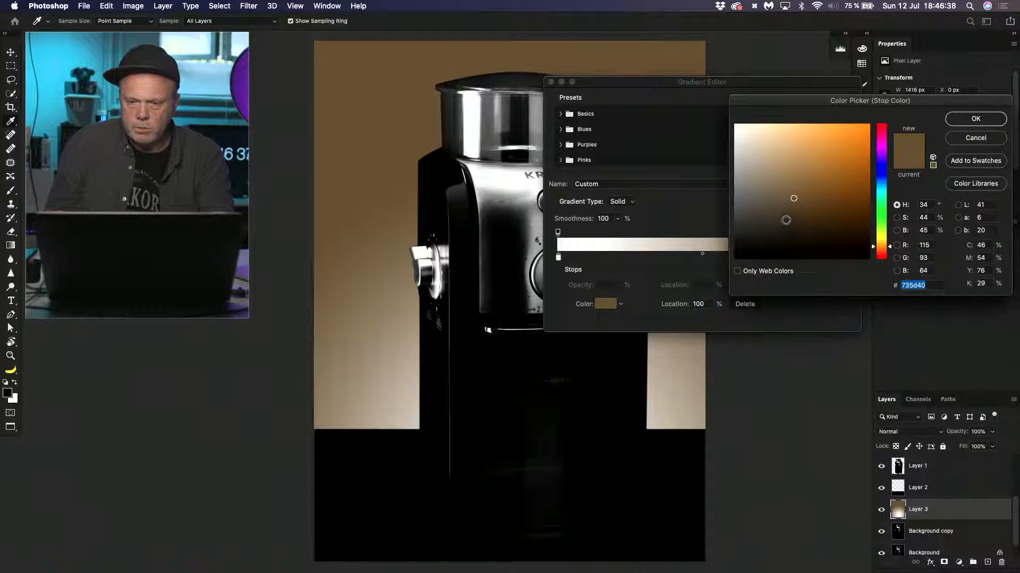
pyautogui.moveTo(786, 220); pyautogui.dragTo(800, 227)
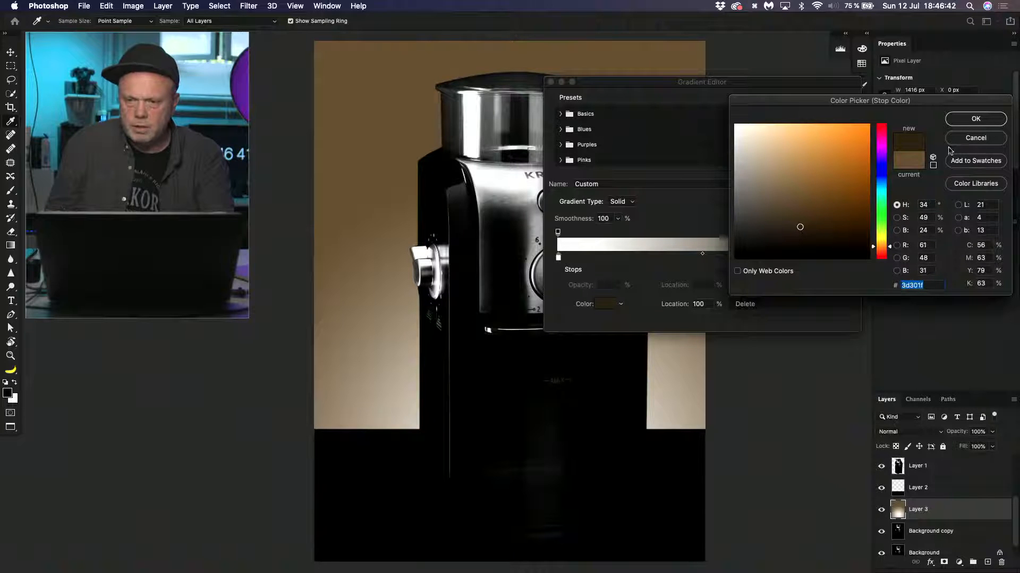
pyautogui.click(959, 120)
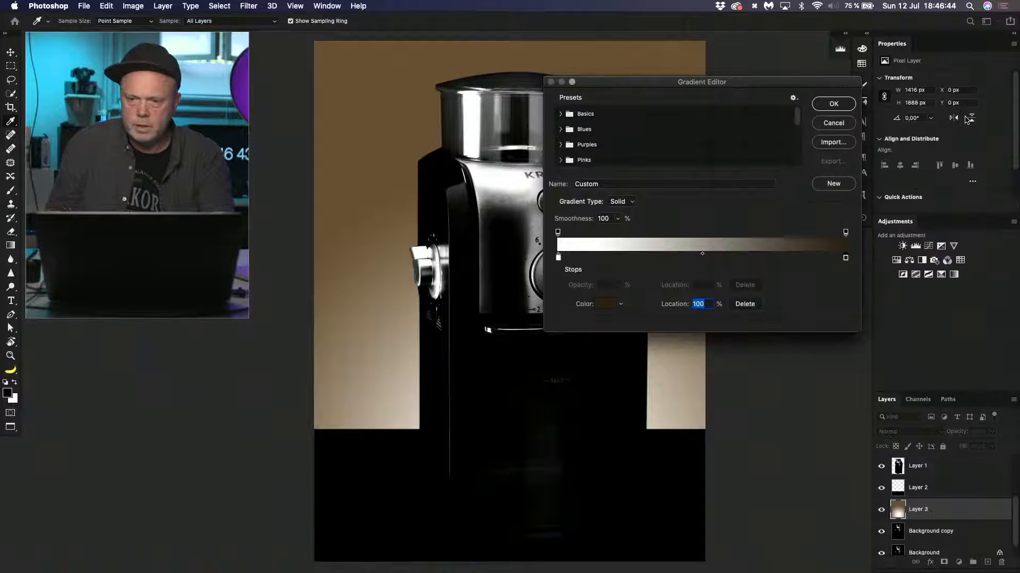
pyautogui.click(835, 104)
# - Redraw the white-to-dark-brown radial gradient on Layer 3 at several lengths to compare the glow behind the grinder
pyautogui.moveTo(500, 455); pyautogui.dragTo(502, 37)
pyautogui.moveTo(513, 549); pyautogui.dragTo(510, 376)
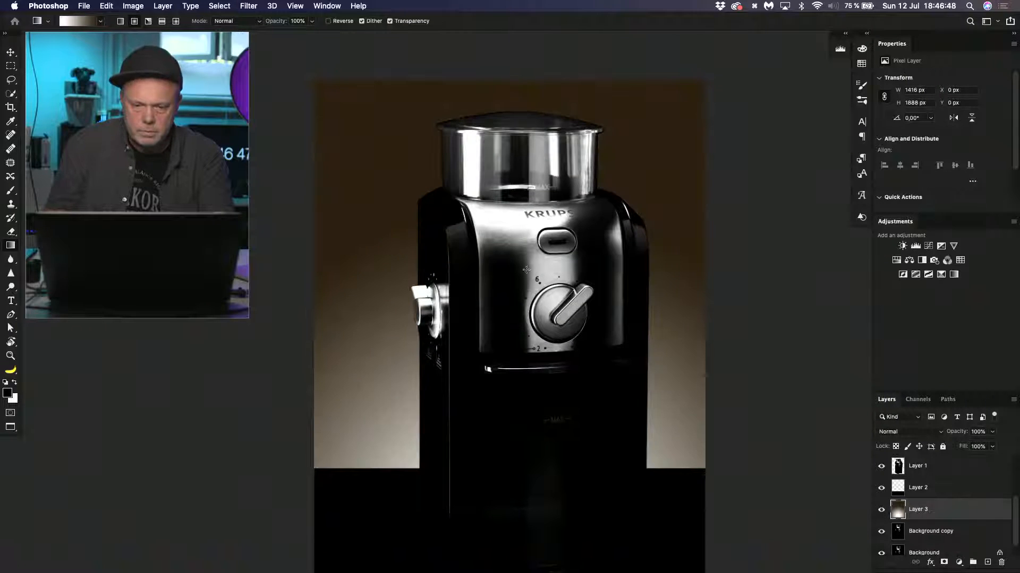
pyautogui.moveTo(523, 511); pyautogui.dragTo(518, 398)
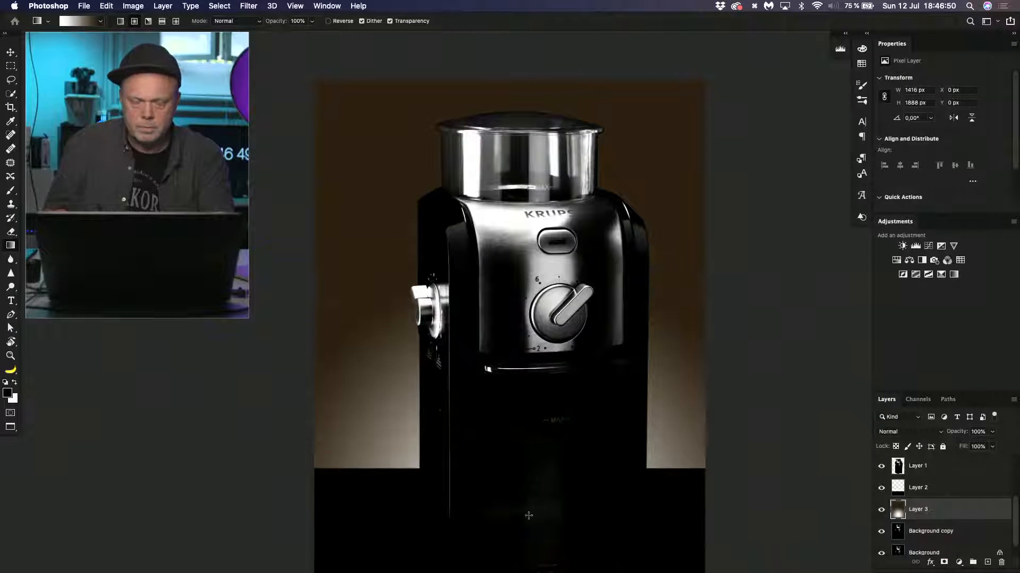
pyautogui.moveTo(521, 508); pyautogui.dragTo(534, 165)
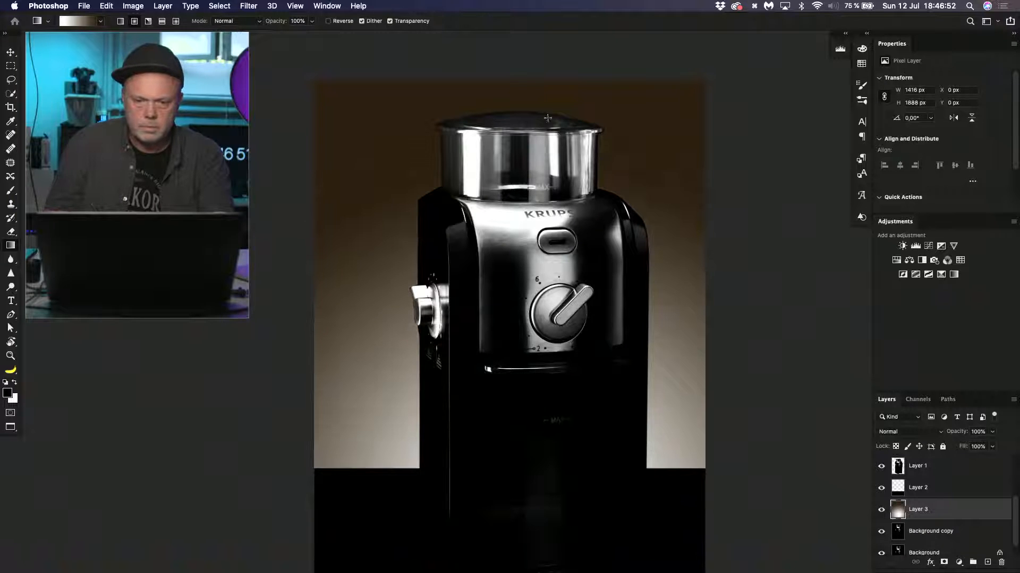
pyautogui.press('super+minus')
pyautogui.press('super+minus')
pyautogui.press('super+minus')
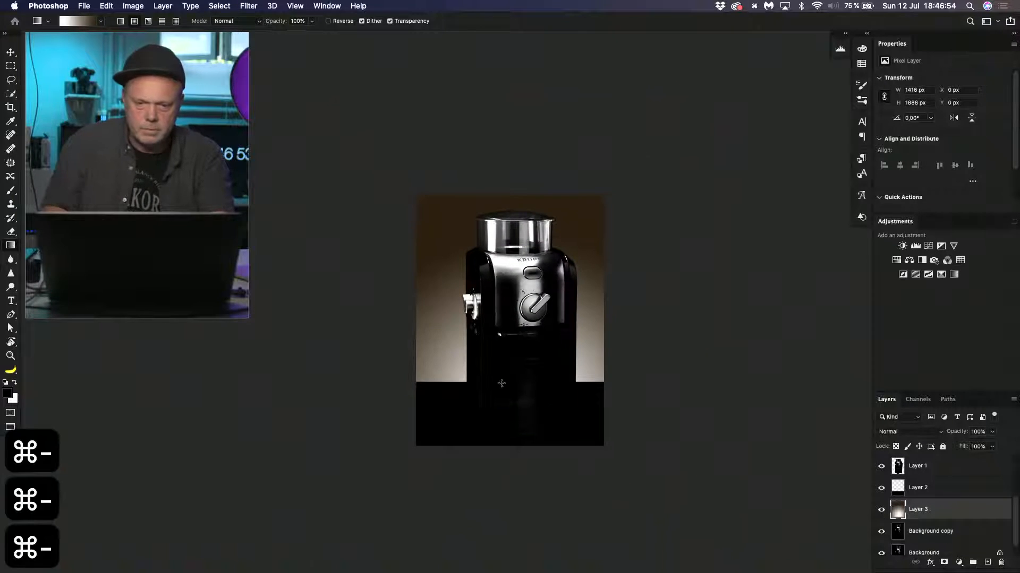
pyautogui.moveTo(498, 486); pyautogui.dragTo(519, 273)
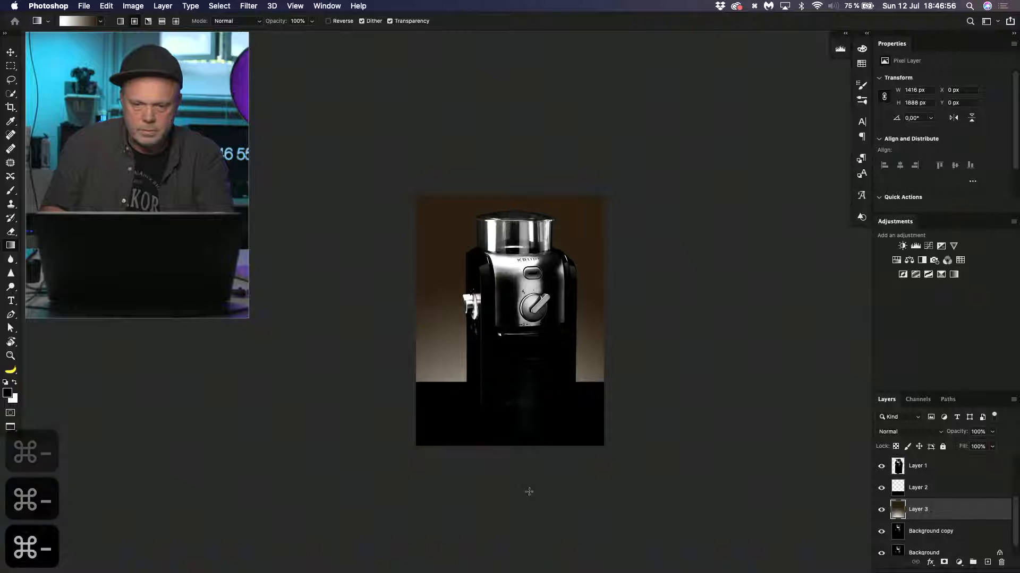
# - Try a linear gradient on the backdrop layer, and redraw it with the radial gradient type
pyautogui.moveTo(534, 481); pyautogui.dragTo(542, 293)
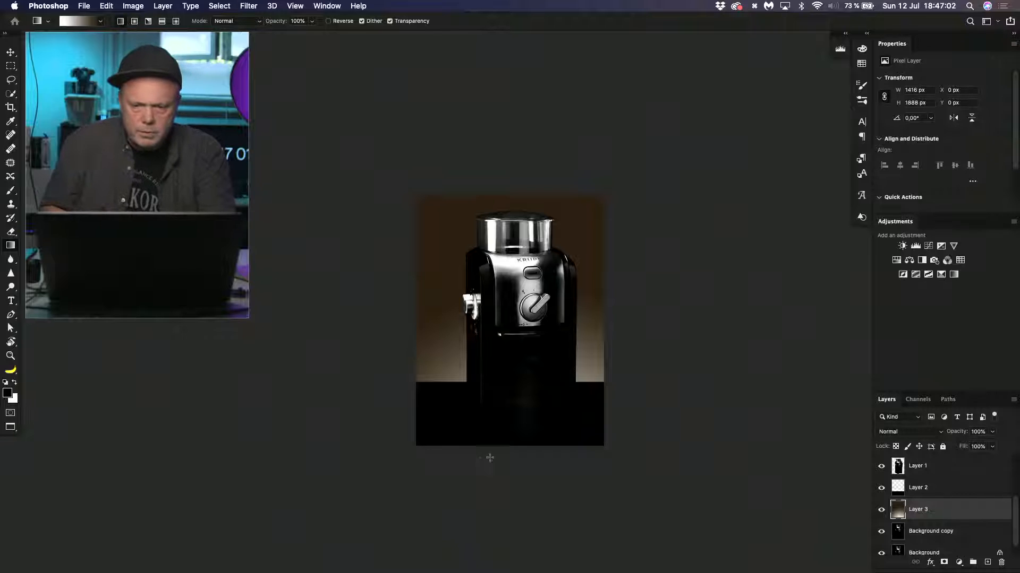
pyautogui.moveTo(504, 437); pyautogui.dragTo(501, 229)
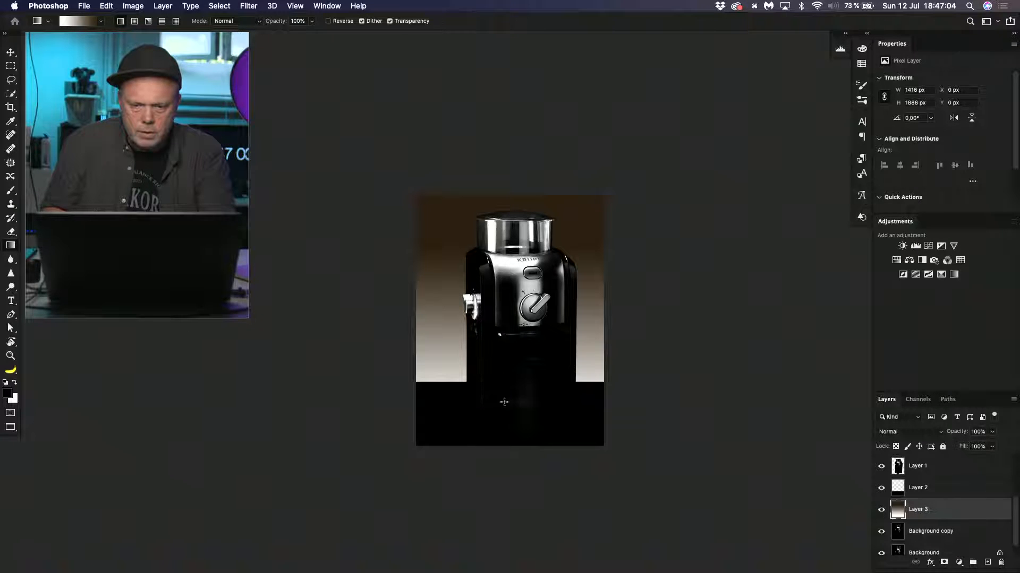
pyautogui.moveTo(506, 446); pyautogui.dragTo(521, 265)
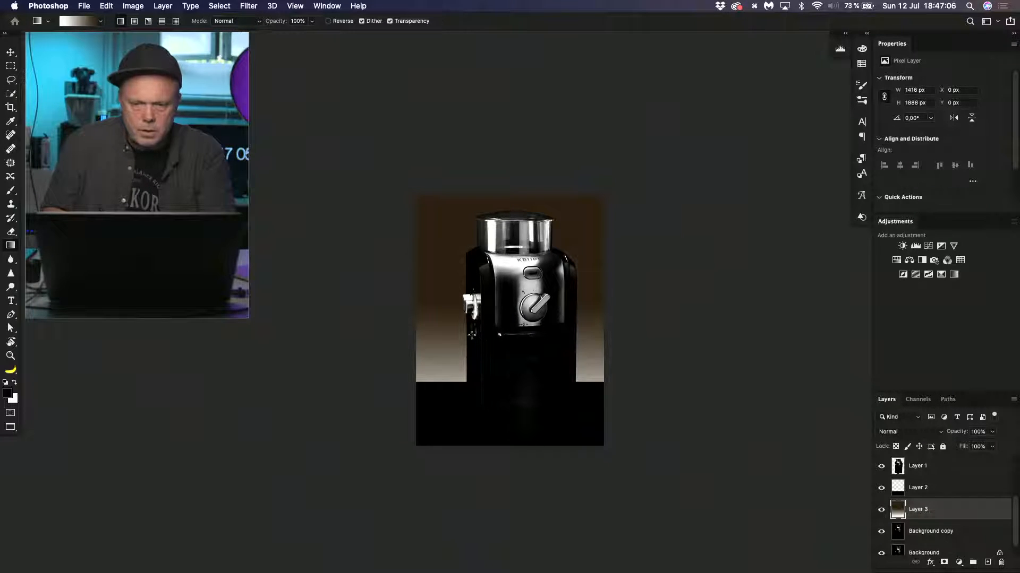
pyautogui.click(134, 22)
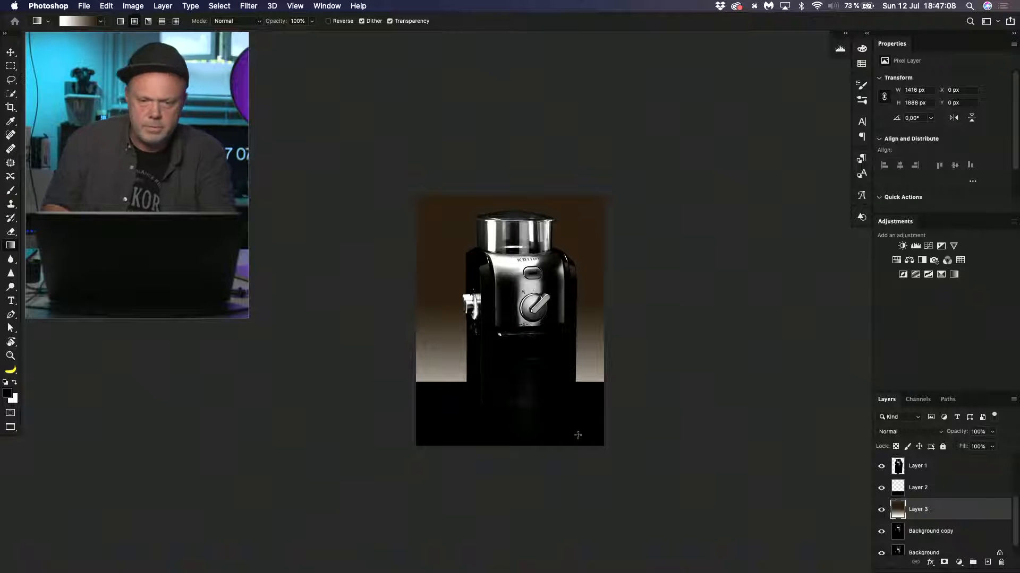
pyautogui.moveTo(514, 428); pyautogui.dragTo(529, 261)
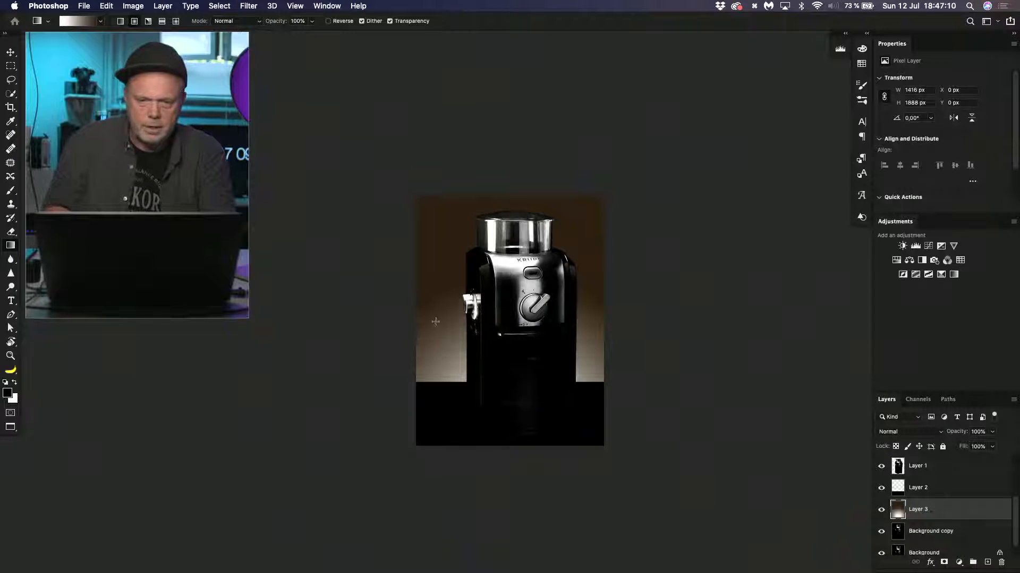
# - Set the gradient's end stop at 100% to a near-black brown (261c10)
pyautogui.click(82, 24)
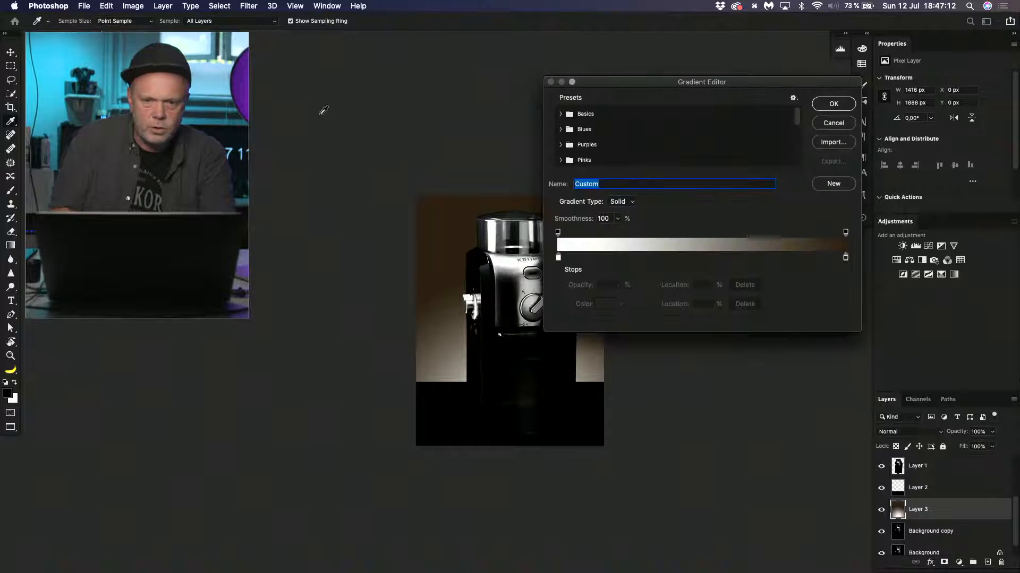
pyautogui.click(846, 258)
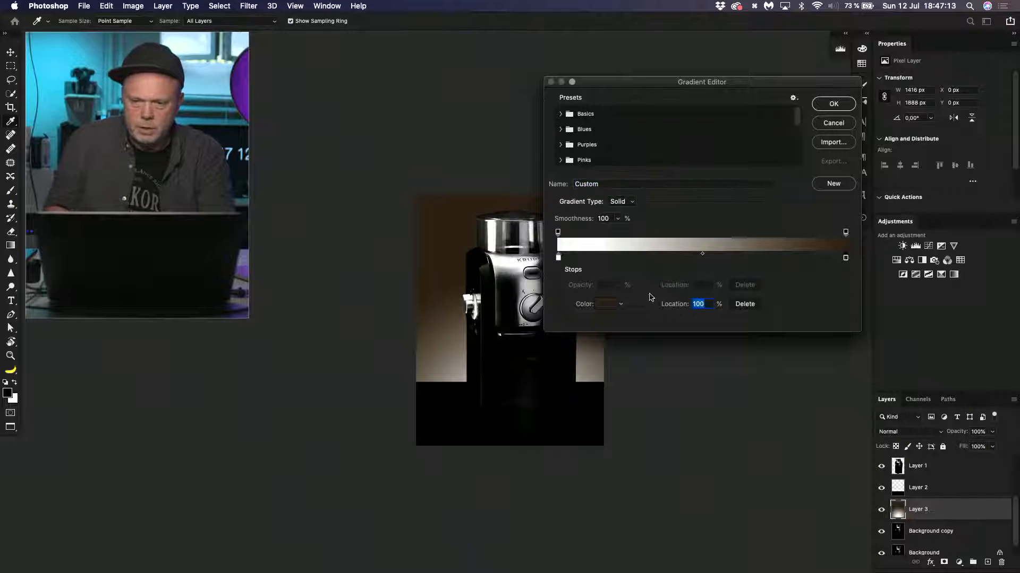
pyautogui.click(605, 304)
pyautogui.click(813, 238)
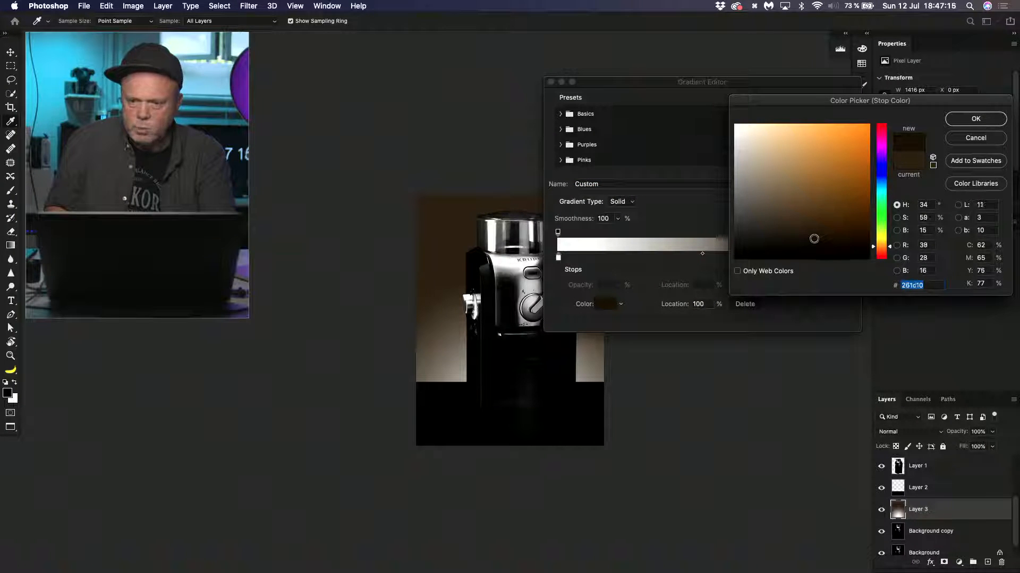
pyautogui.click(976, 119)
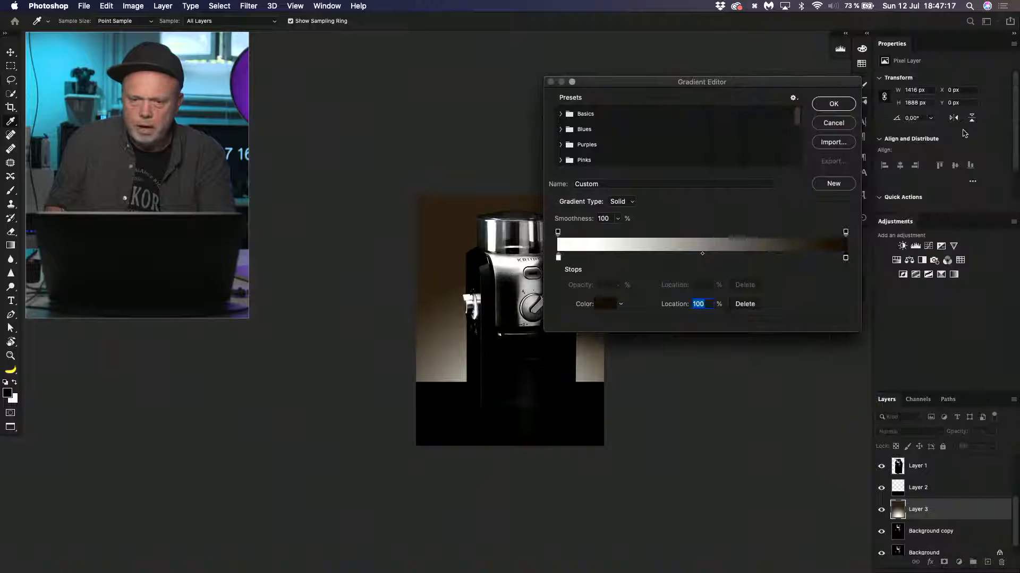
pyautogui.click(833, 103)
# - Redraw the radial gradient on Layer 3 as a short, low glow behind the grinder and fit the image on screen
pyautogui.moveTo(512, 422); pyautogui.dragTo(509, 260)
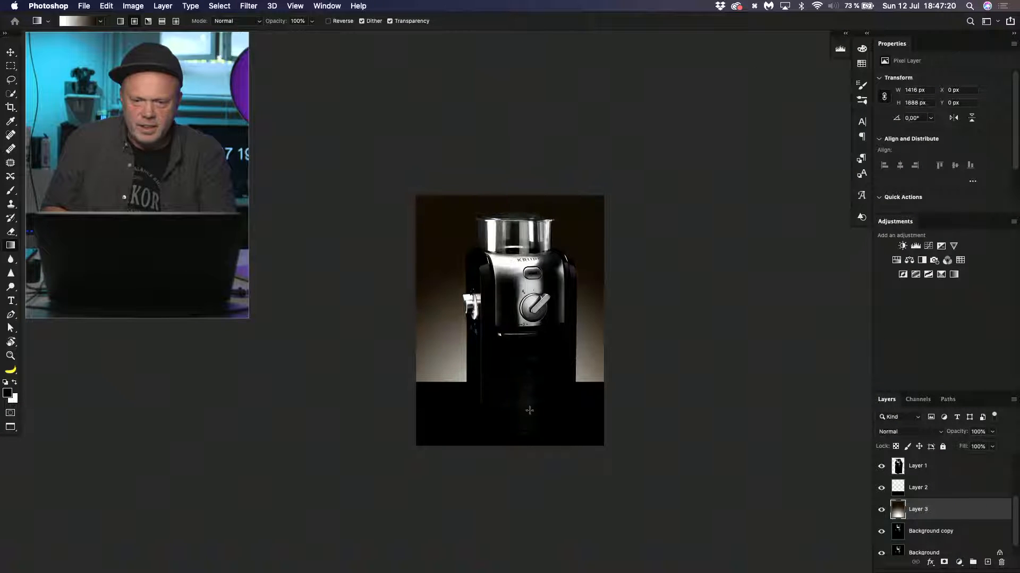
pyautogui.moveTo(519, 443); pyautogui.dragTo(525, 309)
pyautogui.moveTo(531, 432); pyautogui.dragTo(519, 332)
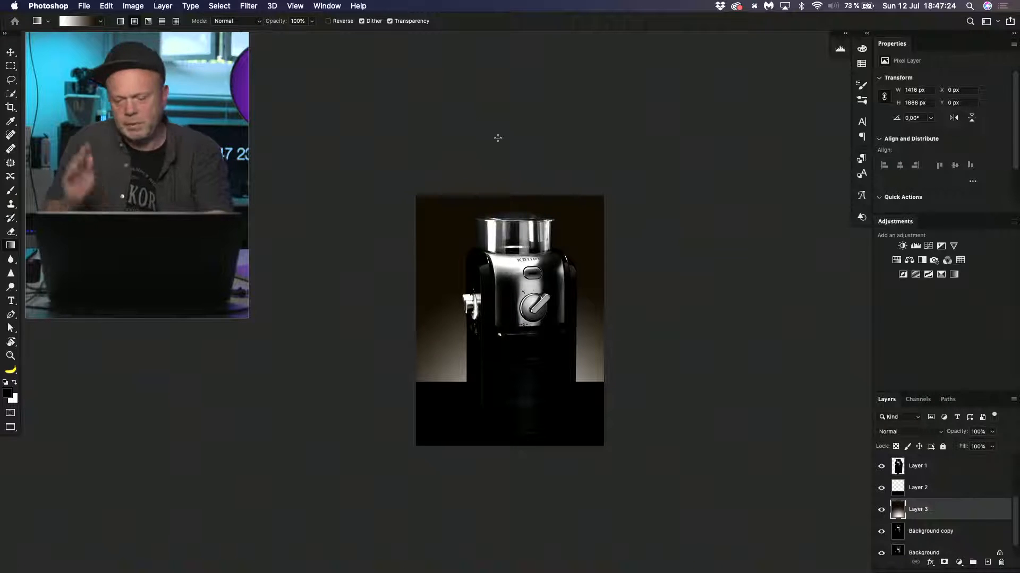
pyautogui.press('super+0')
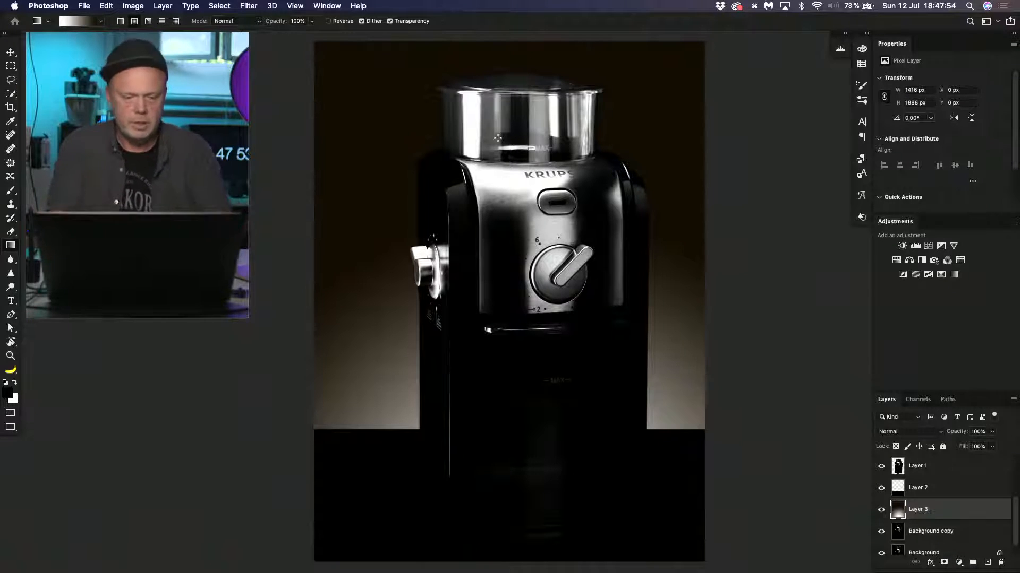
# - Close the grinder document without saving, switch to Safari and open the perfume bottle photo from the Facebook album
pyautogui.press('super+w')
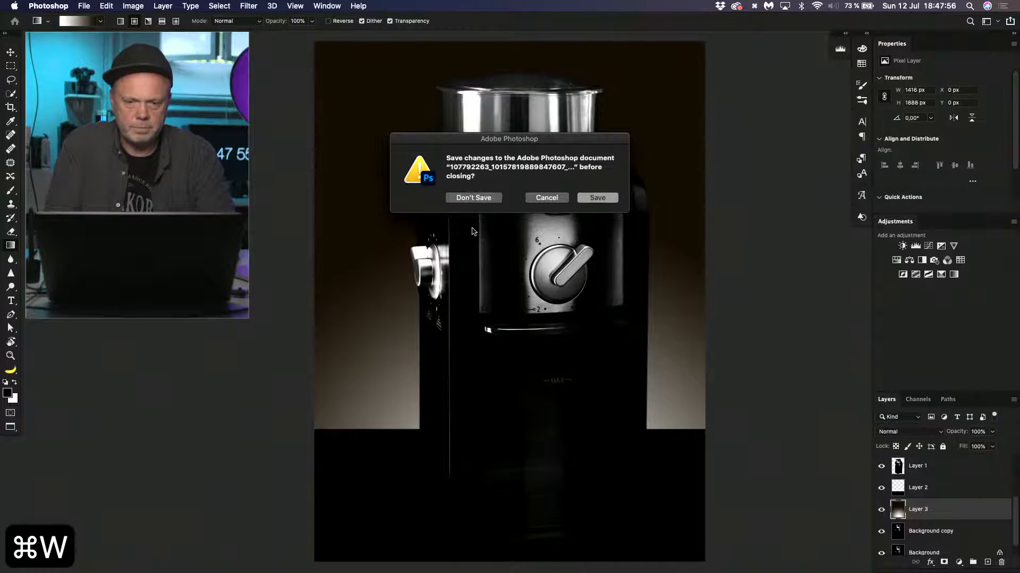
pyautogui.click(465, 198)
pyautogui.press('super+Tab')
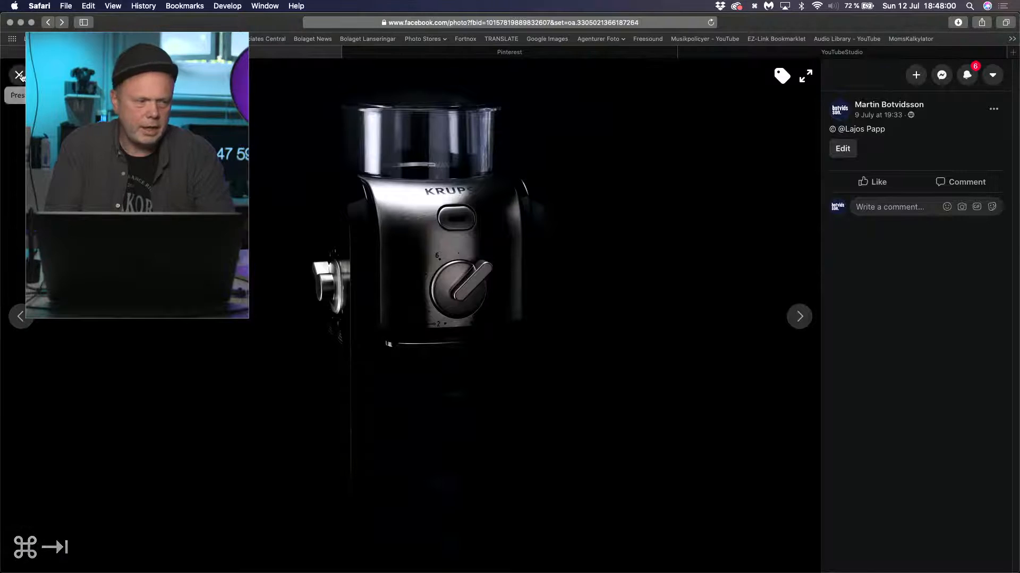
pyautogui.click(19, 75)
pyautogui.click(100, 294)
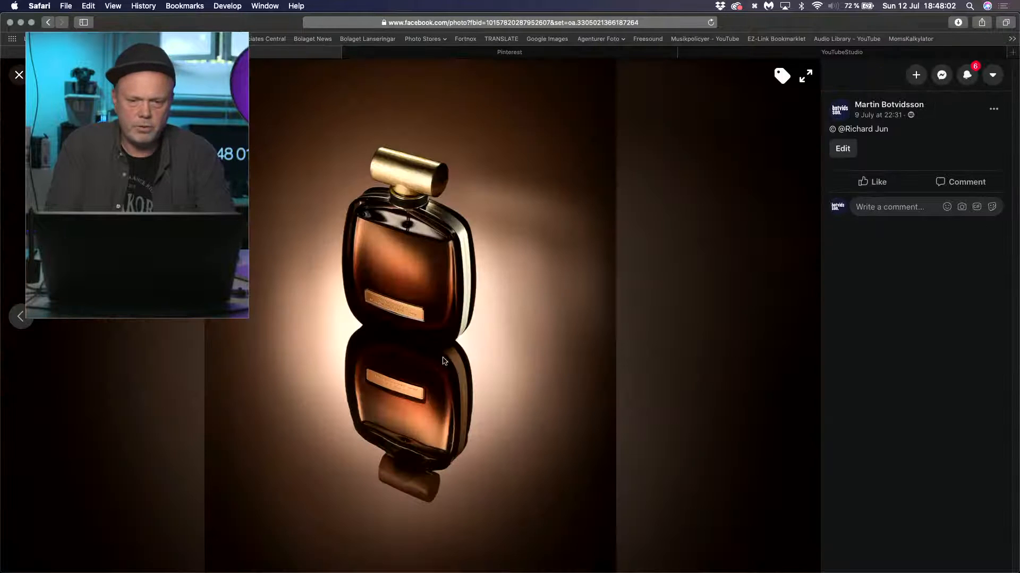
# - Open the perfume bottle photo in Photoshop and display it fitted to the screen in full screen mode
pyautogui.moveTo(405, 569)
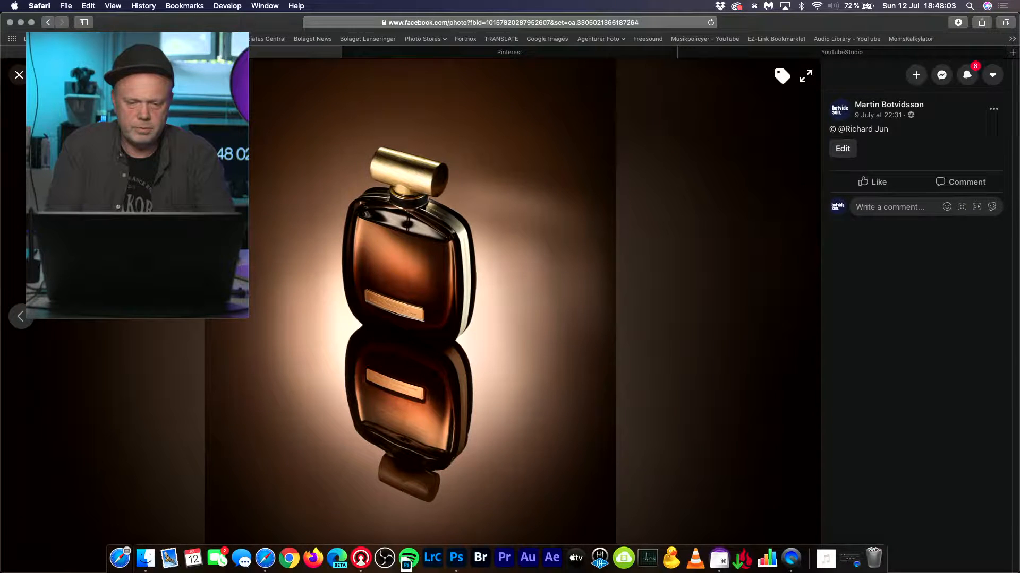
pyautogui.click(457, 559)
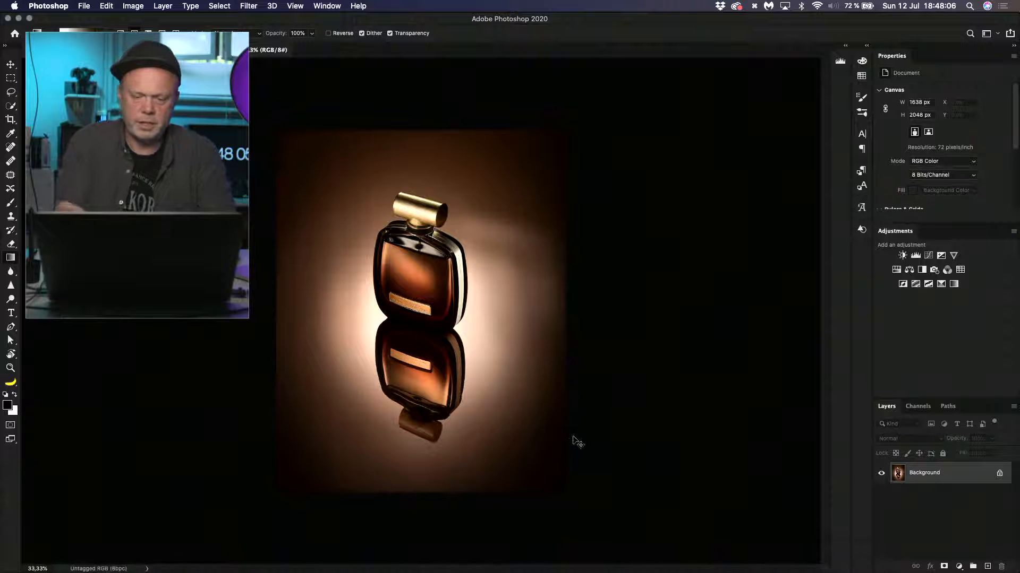
pyautogui.press('f')
pyautogui.press('f')
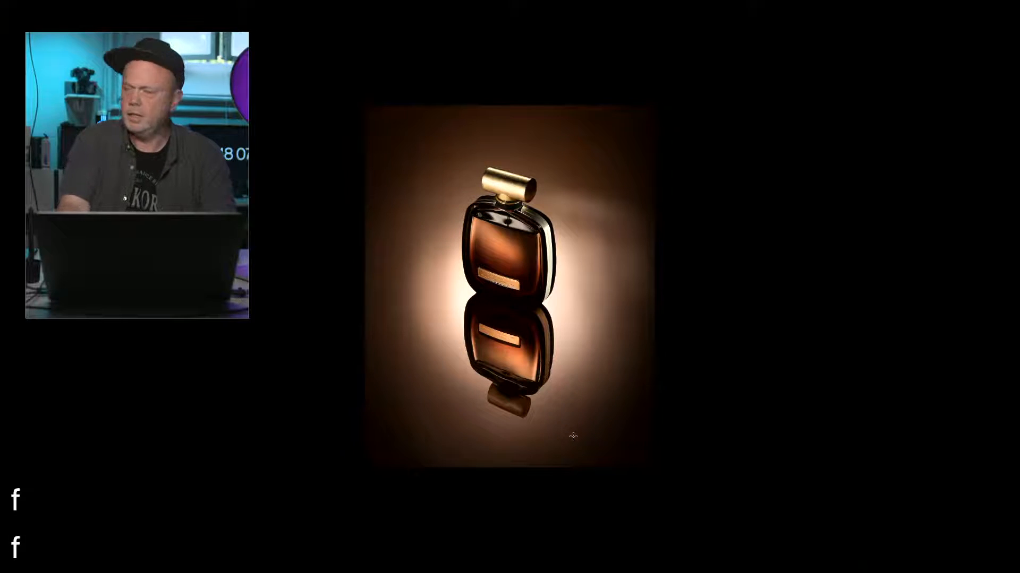
pyautogui.press('super+0')
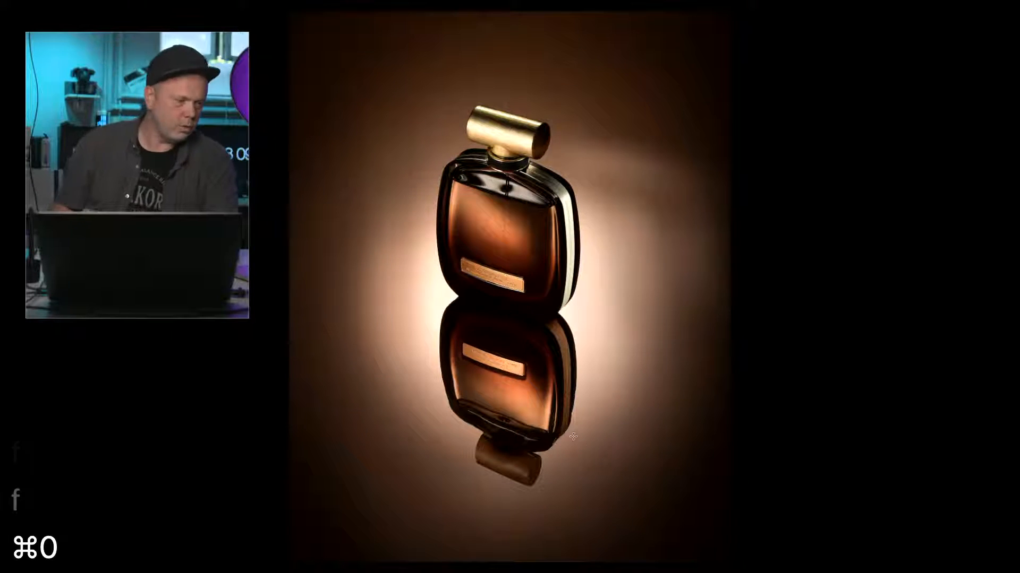
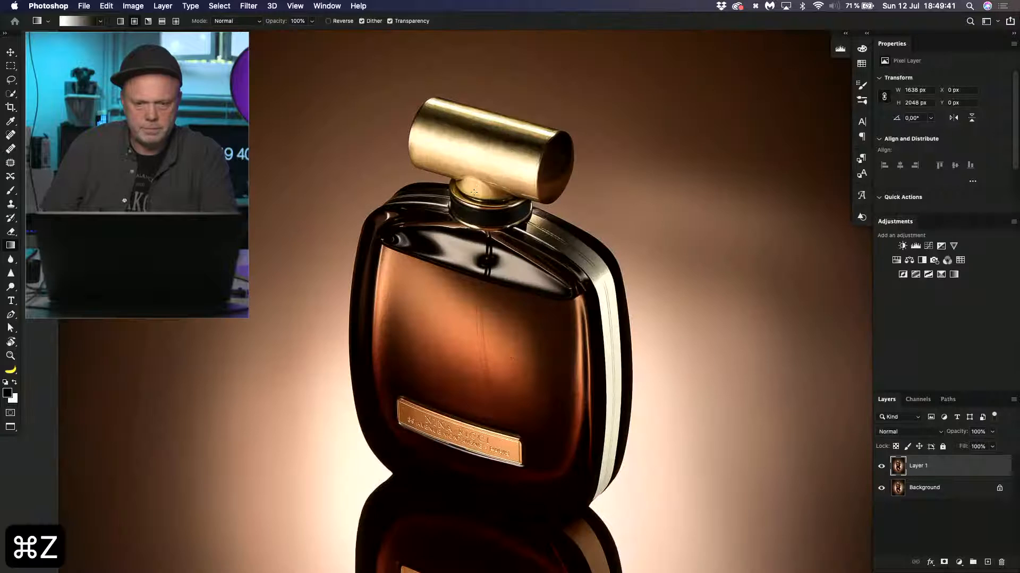
# - Activate the Rectangular Marquee tool for selecting on the perfume bottle's Layer 1
pyautogui.press('m')
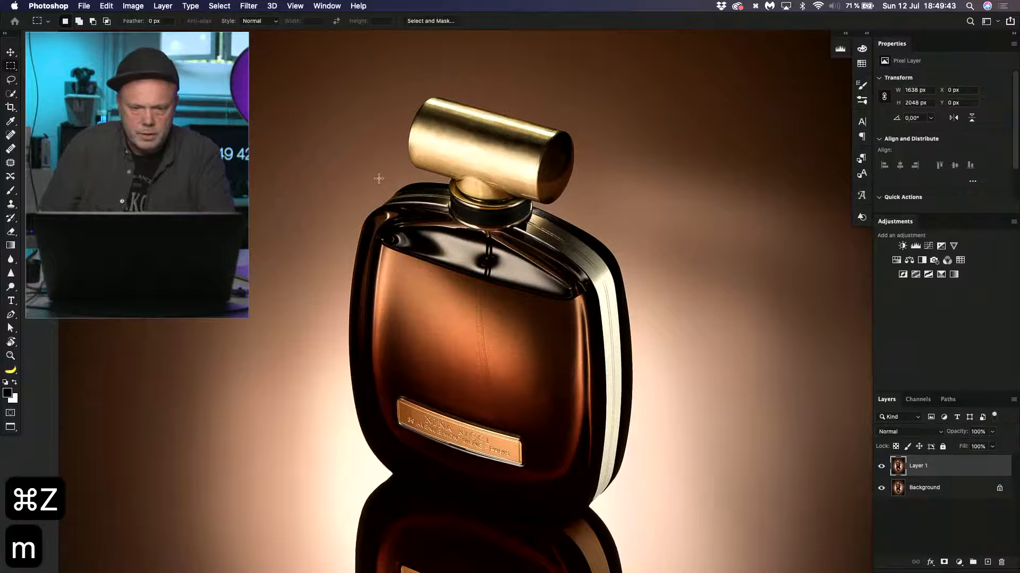
# - Select the pale metallic side band of the upper perfume bottle with the Quick Selection tool, excluding its dark outer border
pyautogui.moveTo(379, 178)
pyautogui.mouseDown()
pyautogui.moveTo(468, 212)
pyautogui.moveTo(499, 213)
pyautogui.moveTo(460, 215)
pyautogui.moveTo(555, 215)
pyautogui.moveTo(592, 234)
pyautogui.moveTo(570, 254)
pyautogui.moveTo(630, 403)
pyautogui.moveTo(627, 498)
pyautogui.mouseUp()
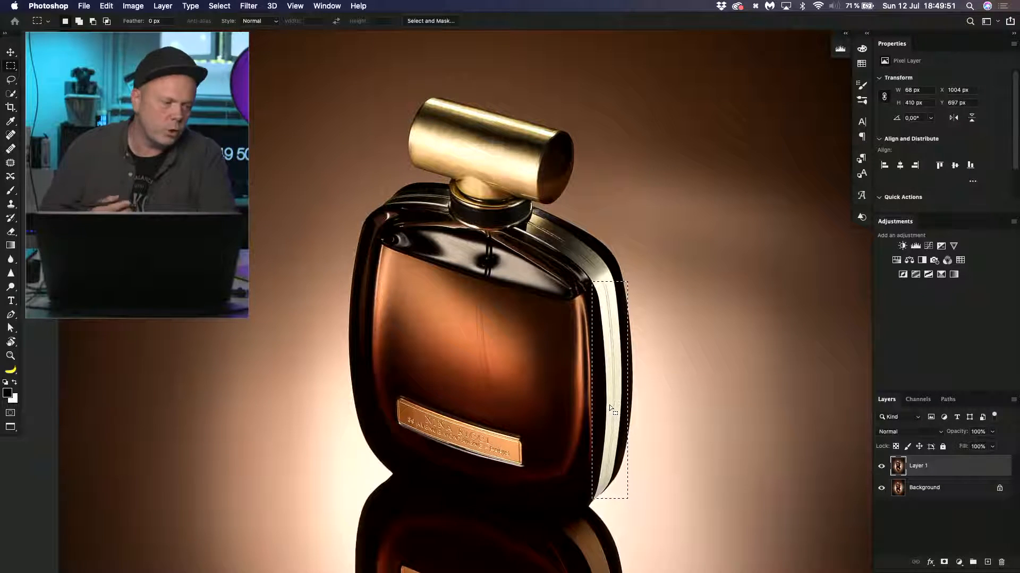
pyautogui.press('super+d')
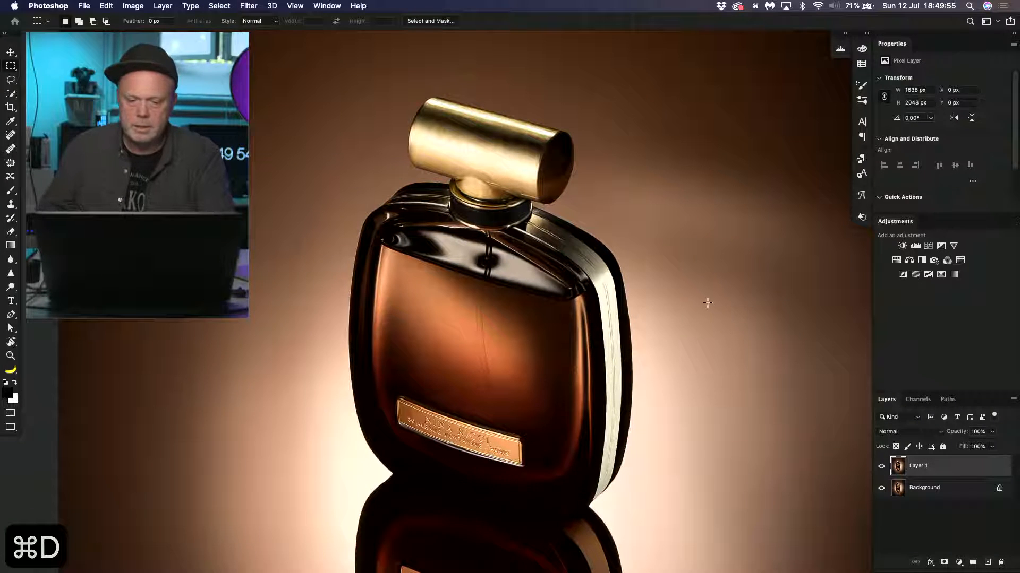
pyautogui.press('w')
pyautogui.moveTo(611, 475)
pyautogui.mouseDown()
pyautogui.moveTo(613, 332)
pyautogui.moveTo(600, 276)
pyautogui.moveTo(572, 245)
pyautogui.moveTo(604, 294)
pyautogui.moveTo(634, 434)
pyautogui.moveTo(622, 460)
pyautogui.moveTo(631, 386)
pyautogui.mouseUp()
pyautogui.press('alt')
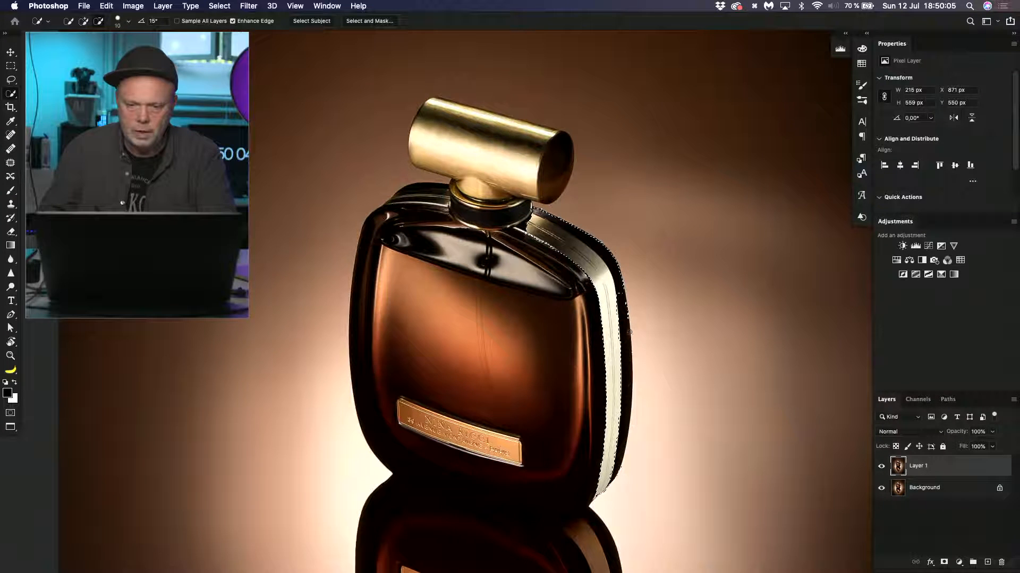
pyautogui.moveTo(630, 332)
pyautogui.mouseDown()
pyautogui.moveTo(616, 254)
pyautogui.moveTo(632, 264)
pyautogui.moveTo(566, 223)
pyautogui.mouseUp()
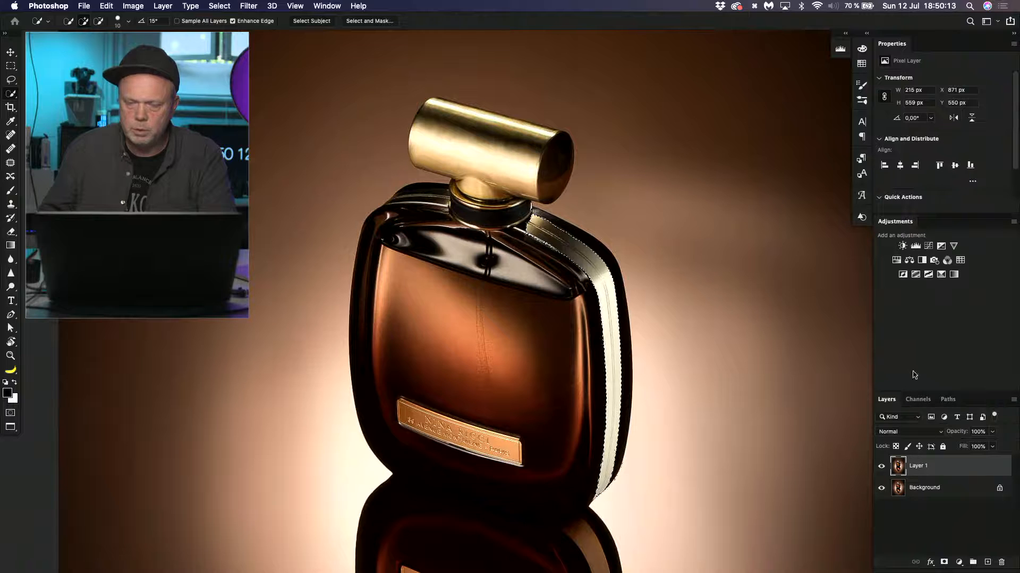
# - Add a Color Balance adjustment for the selected side band and set its midtones to Cyan-Red +53 and Yellow-Blue -41
pyautogui.click(909, 260)
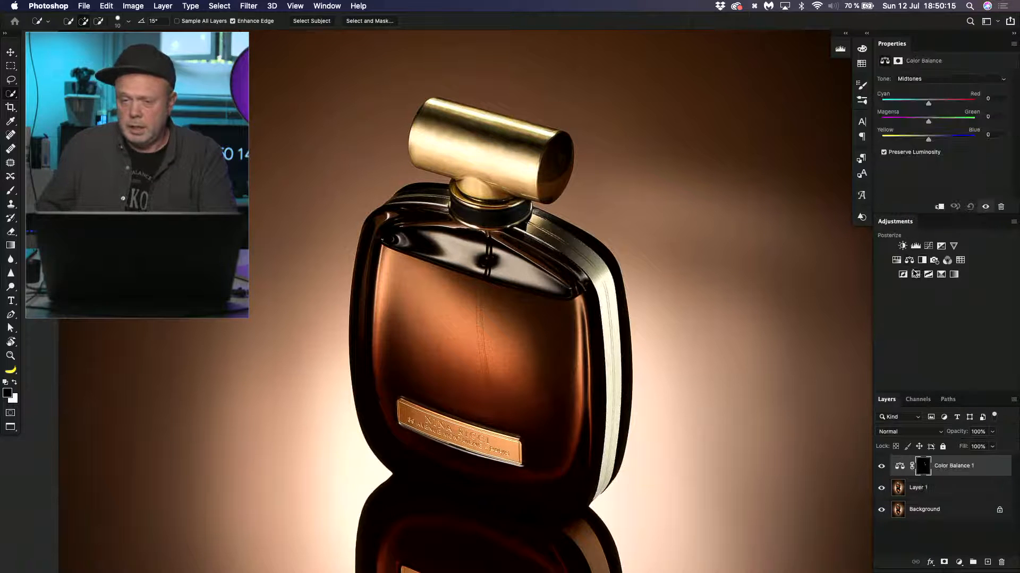
pyautogui.moveTo(928, 139); pyautogui.dragTo(908, 139)
pyautogui.moveTo(929, 102); pyautogui.dragTo(954, 105)
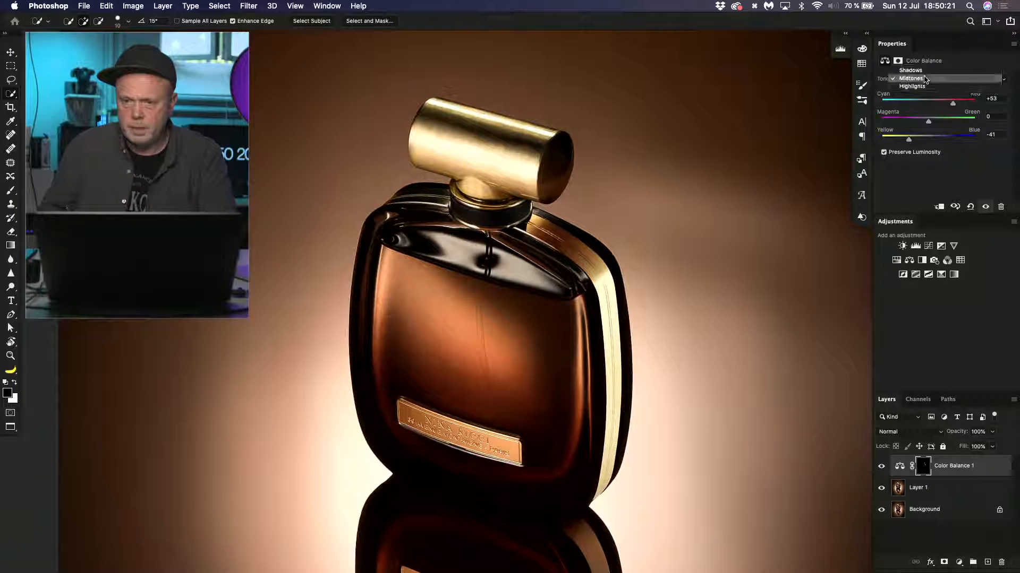
# - Set the Color Balance highlights to Cyan-Red +29 and Yellow-Blue -23
pyautogui.click(925, 79)
pyautogui.click(924, 87)
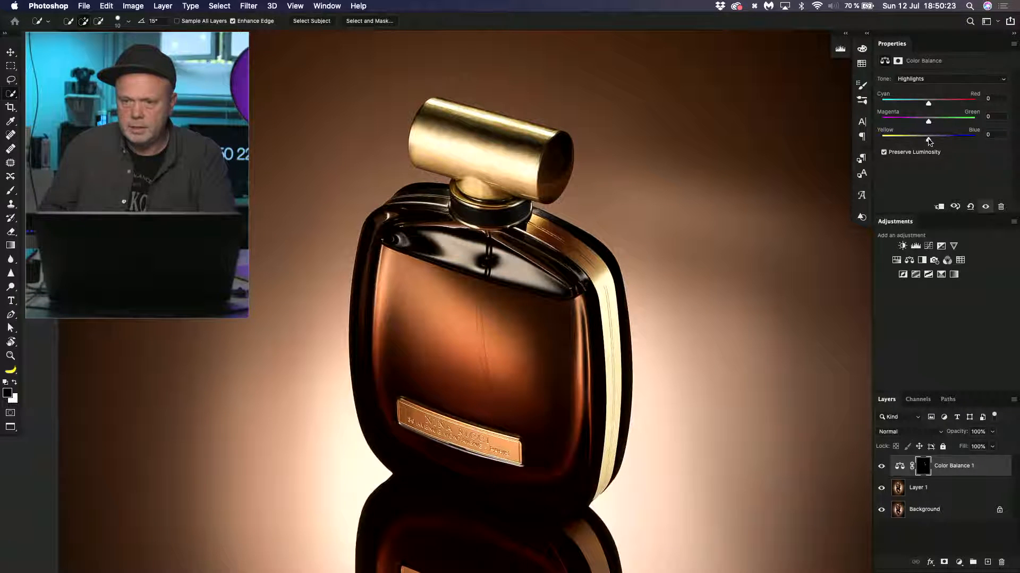
pyautogui.moveTo(929, 141); pyautogui.dragTo(917, 140)
pyautogui.moveTo(929, 102); pyautogui.dragTo(941, 106)
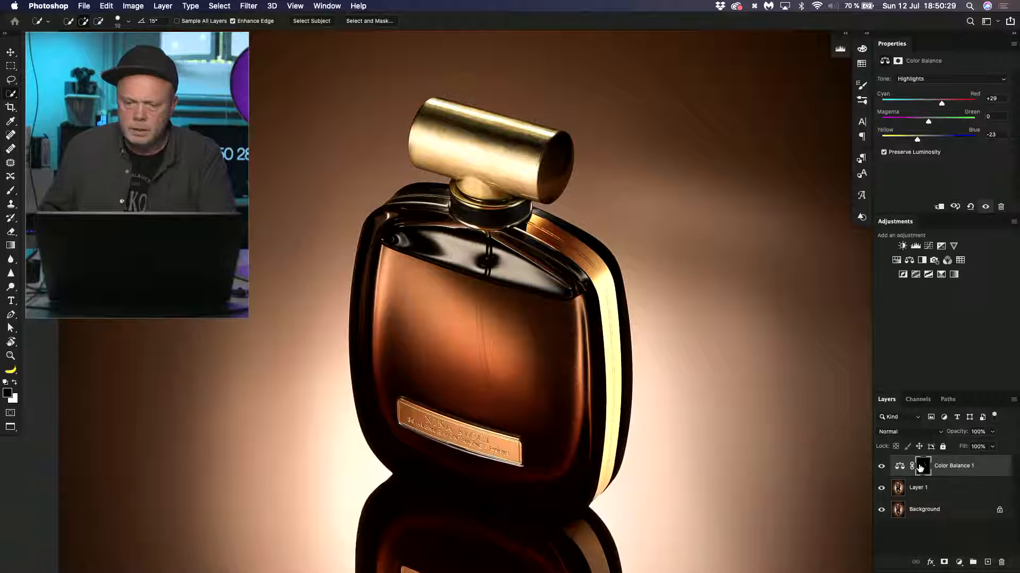
# - Paint black on the Color Balance mask with a soft 200 px brush to remove the tint from the band's upper end beside the neck
pyautogui.press('b')
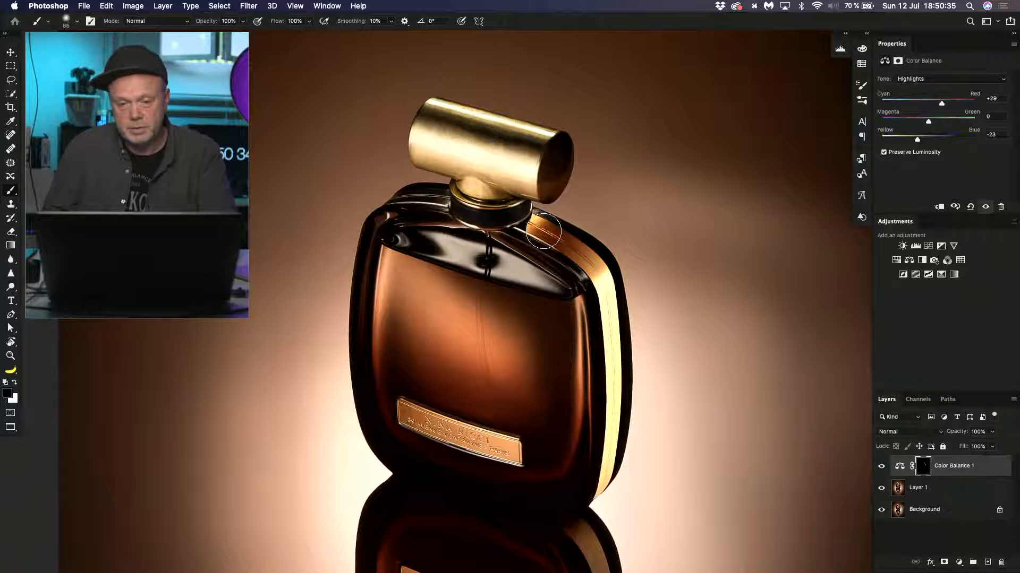
pyautogui.press('super+z')
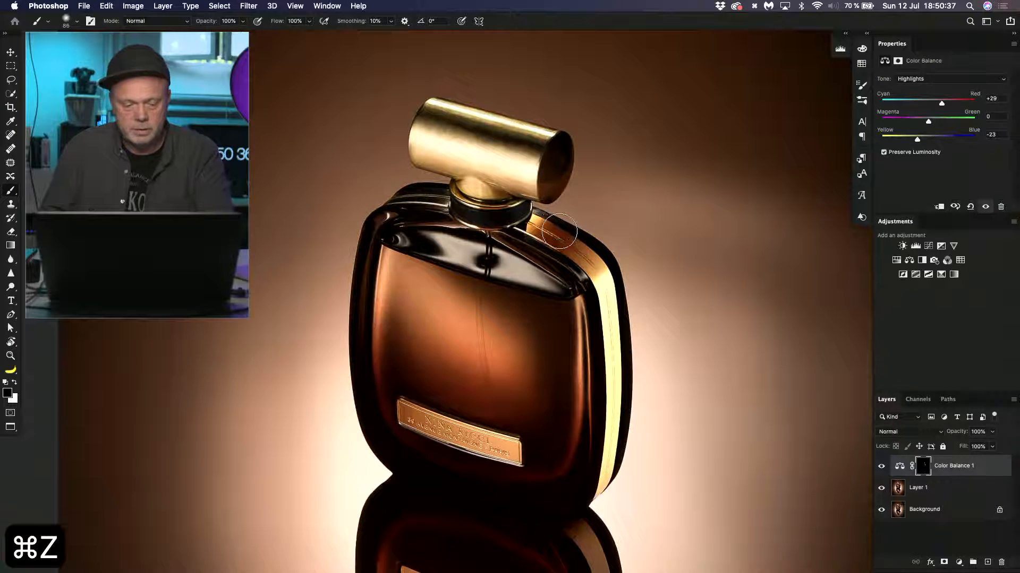
pyautogui.rightClick(547, 237)
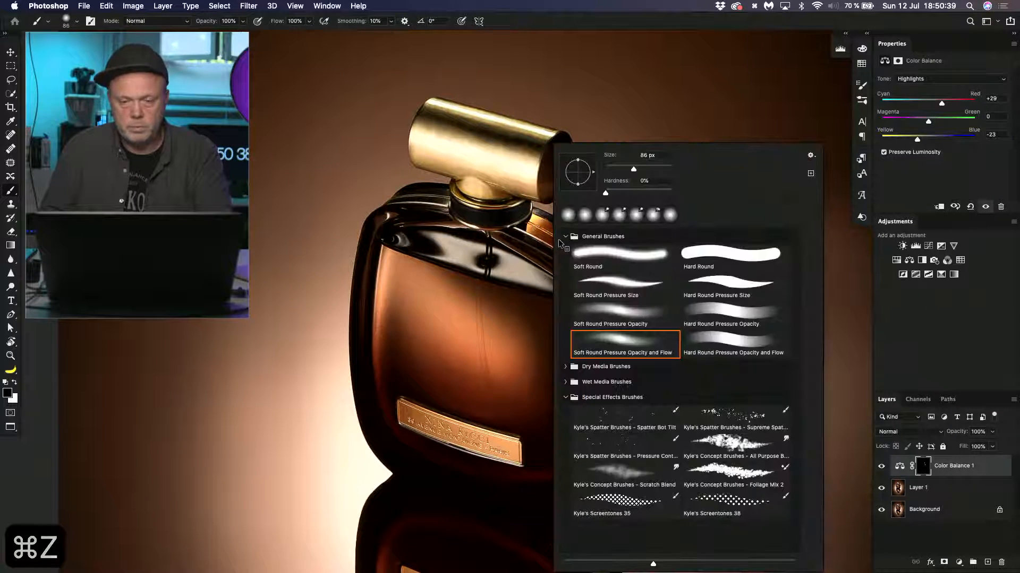
pyautogui.moveTo(522, 242); pyautogui.dragTo(562, 247)
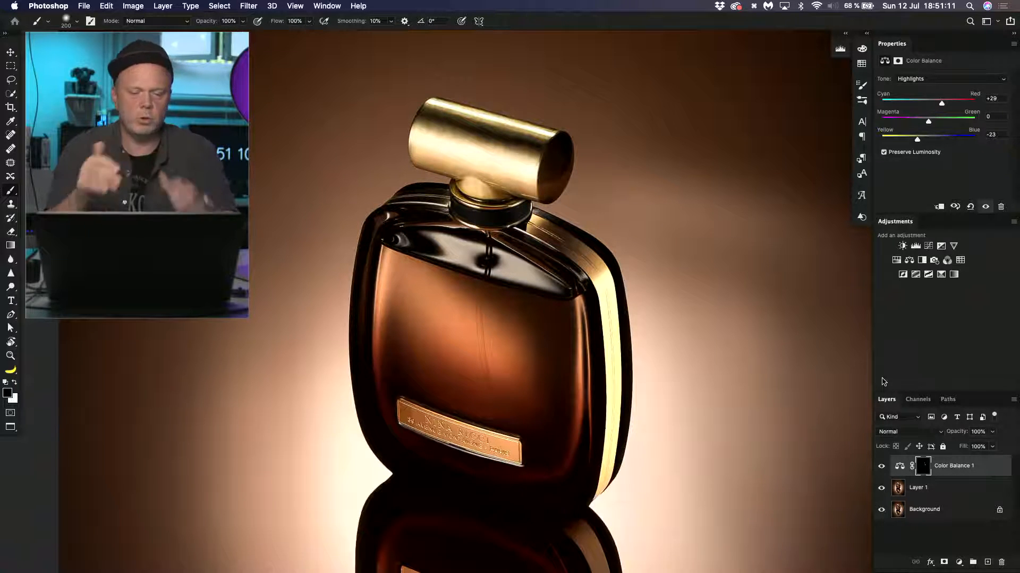
# - Check the original bottle photo in Safari, then return to Photoshop and examine the retouched bottle, nameplate and overall composition
pyautogui.press('super+Tab')
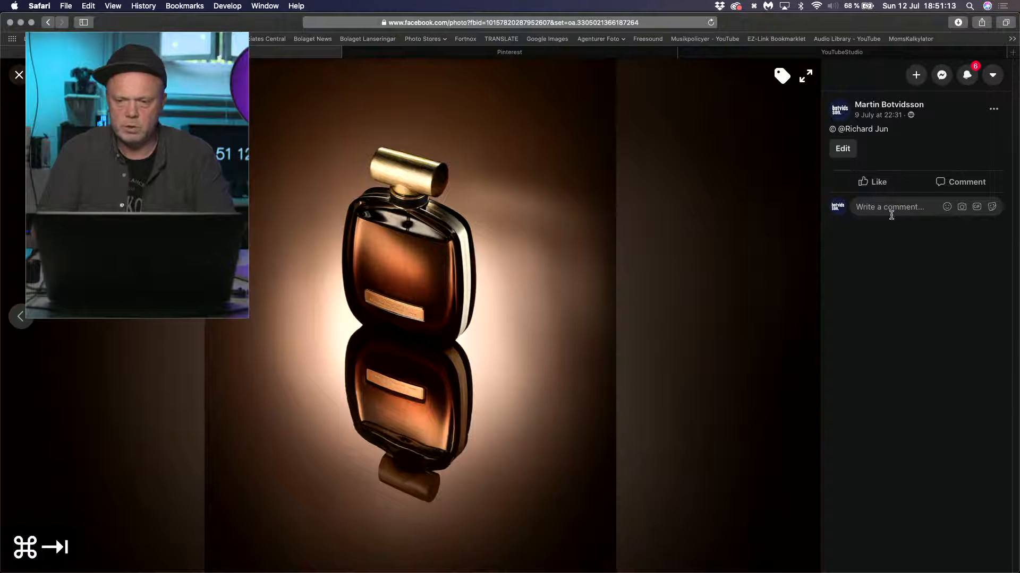
pyautogui.press('super+Tab')
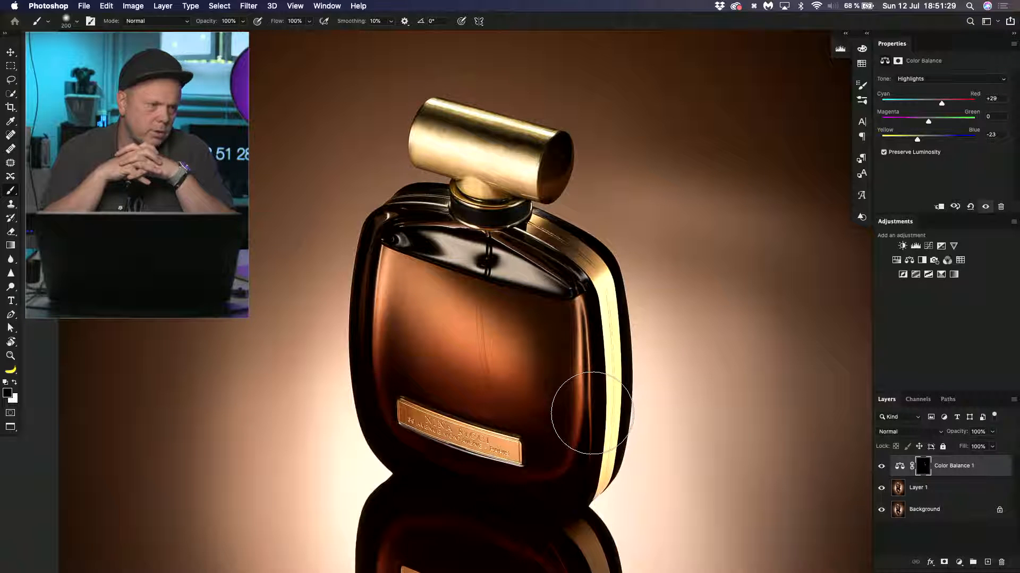
pyautogui.press('super+0')
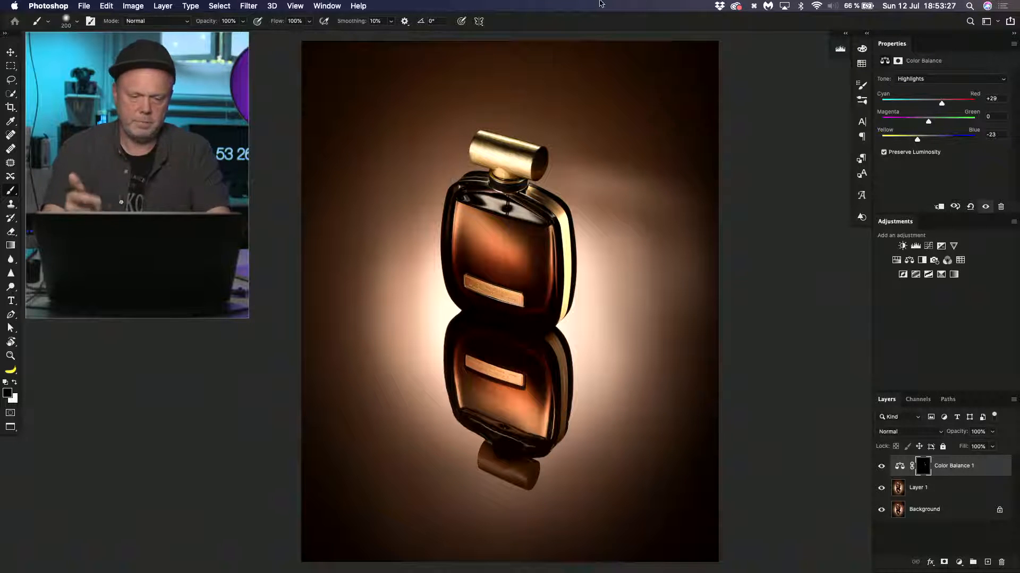
pyautogui.press('super+plus')
pyautogui.press('super+plus')
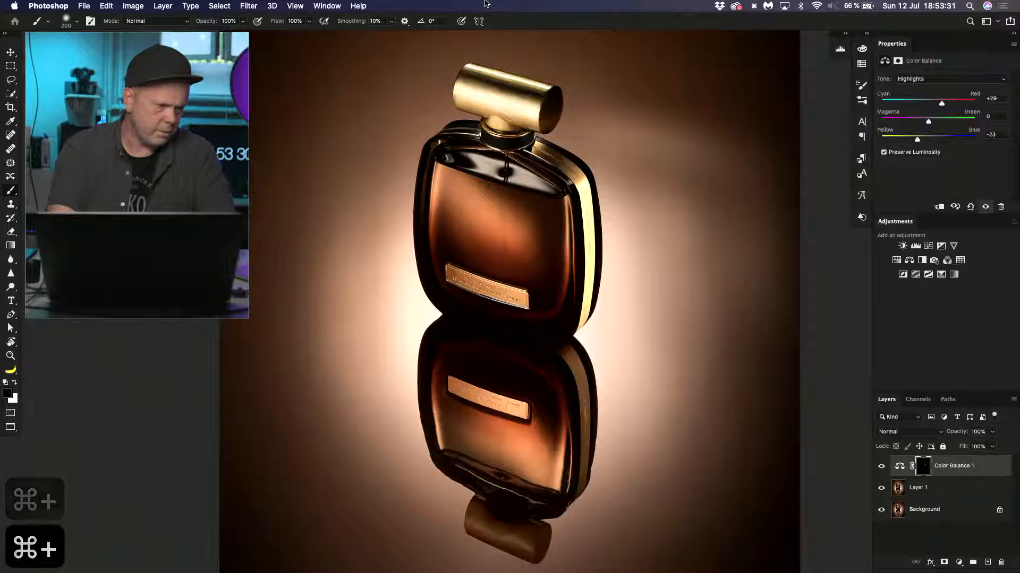
pyautogui.press('super+plus')
pyautogui.press('super+plus')
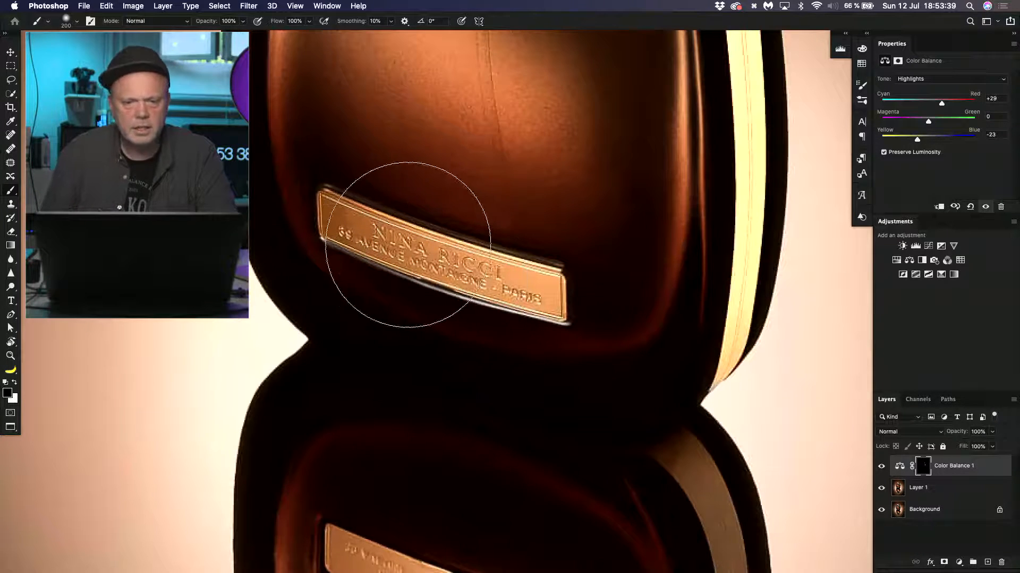
pyautogui.press('super+minus')
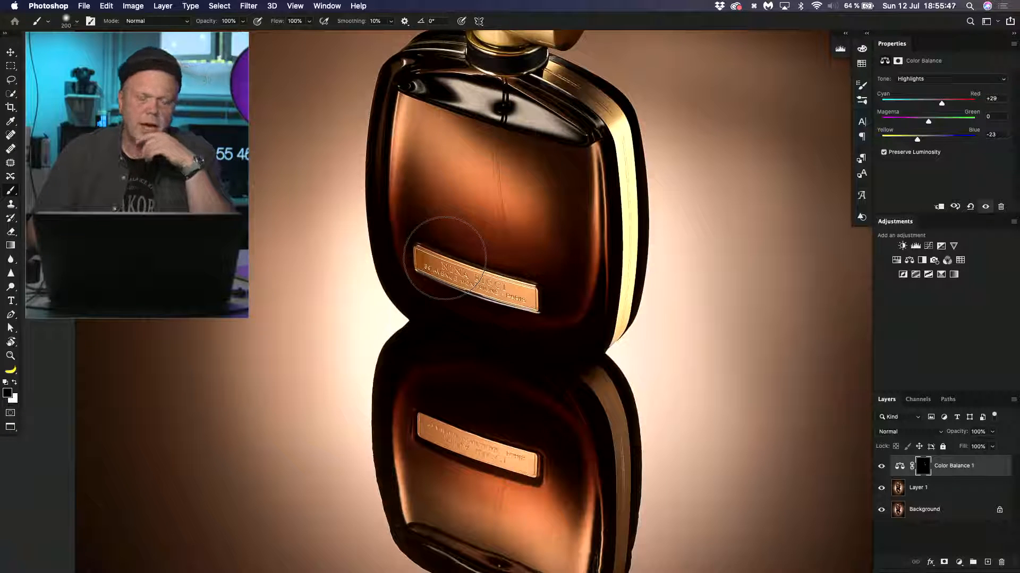
pyautogui.press('super+minus')
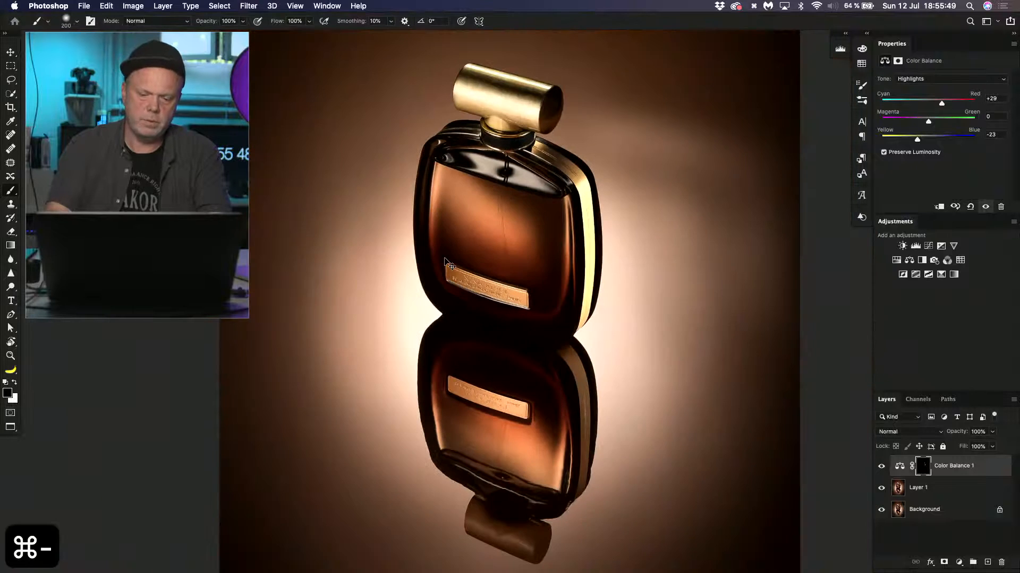
pyautogui.press('super+0')
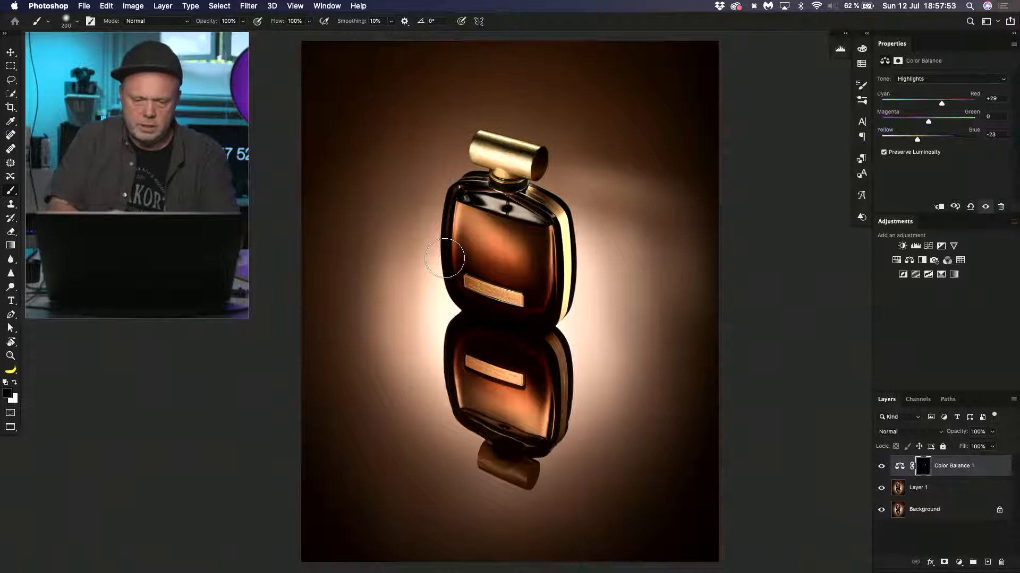
# - Stamp all visible layers into a new layer above the Color Balance adjustment
pyautogui.press('alt+shift+super+e')
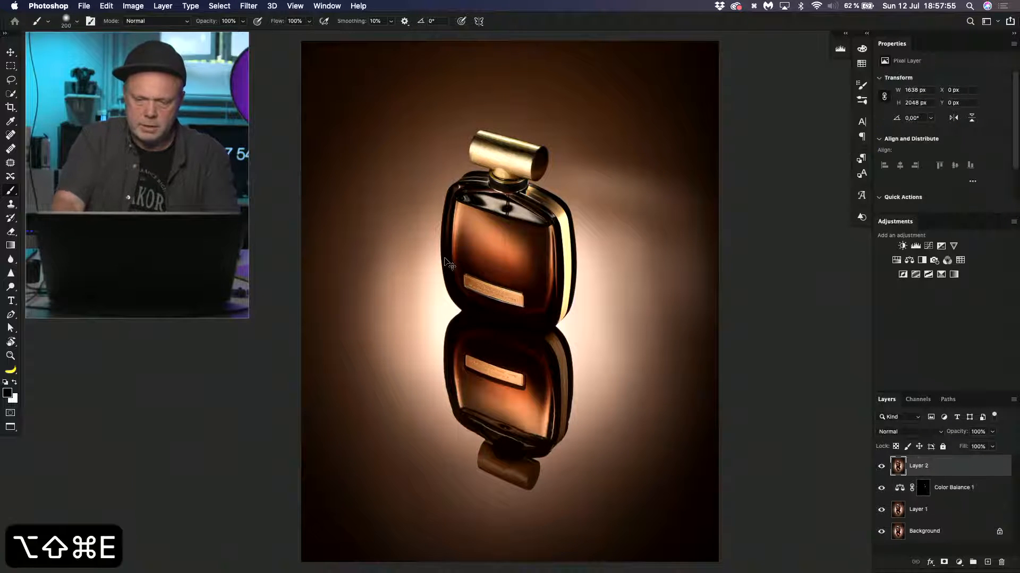
pyautogui.press('super+plus')
pyautogui.press('super+plus')
pyautogui.press('super+plus')
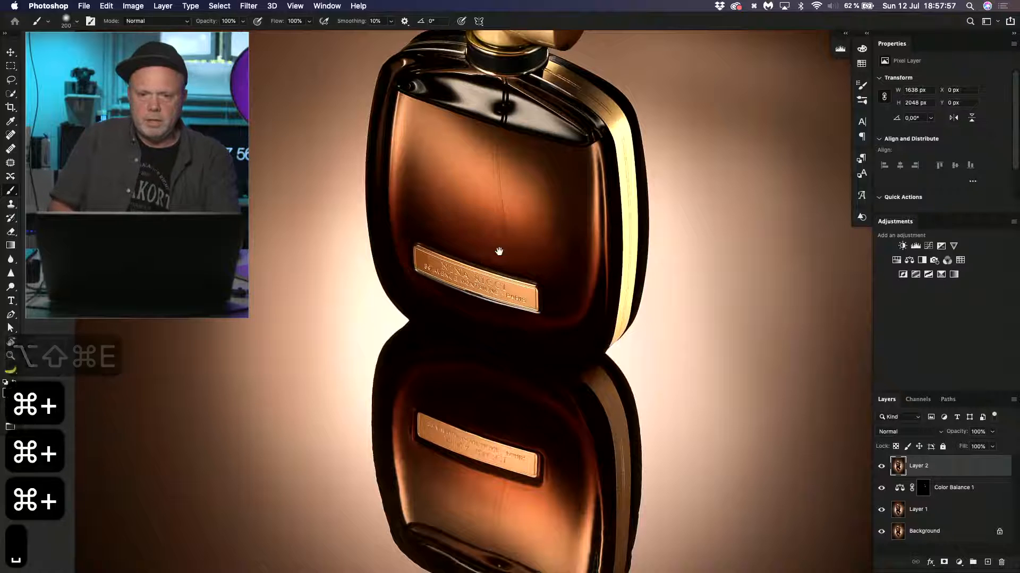
pyautogui.press('space')
pyautogui.moveTo(496, 243); pyautogui.dragTo(492, 353)
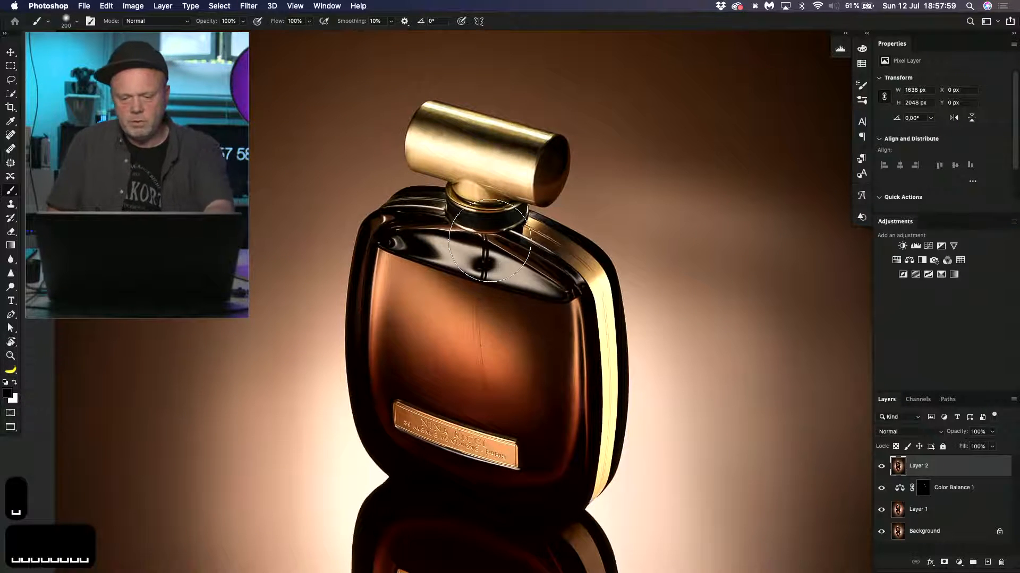
pyautogui.press('m')
pyautogui.moveTo(401, 227); pyautogui.dragTo(574, 312)
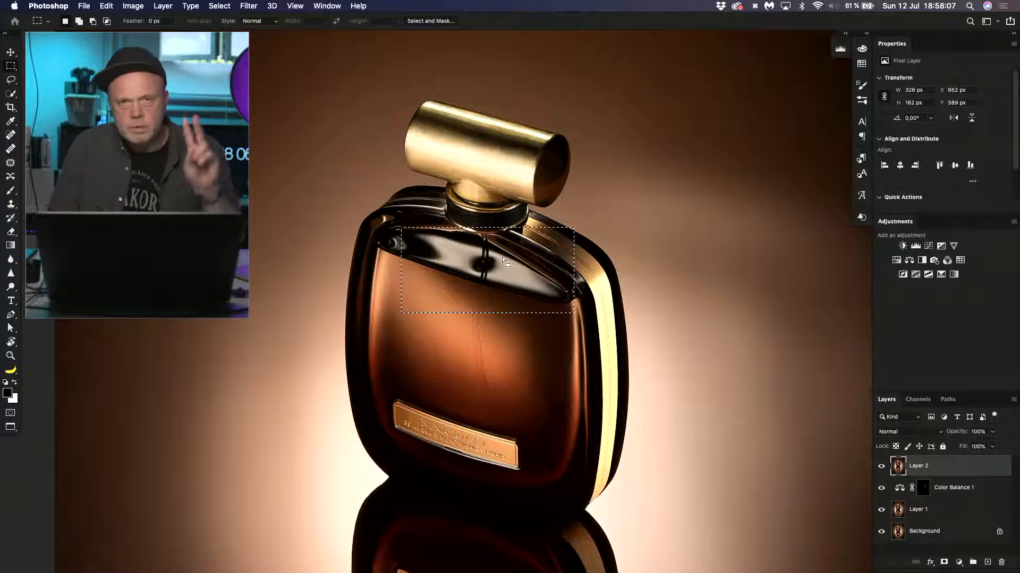
pyautogui.moveTo(348, 245); pyautogui.dragTo(606, 445)
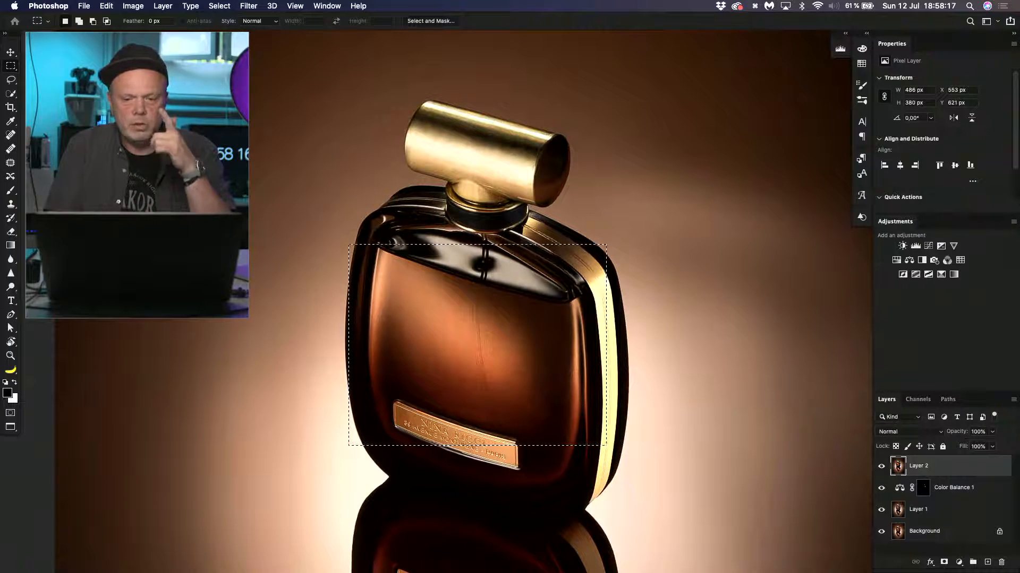
pyautogui.press('super+d')
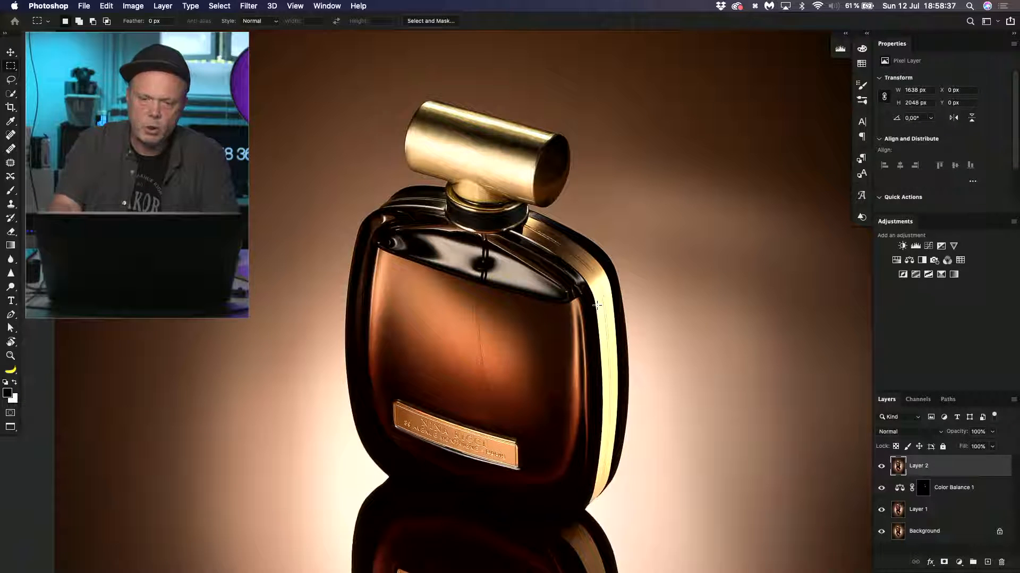
# - Select the gold cylindrical cap with the Quick Selection tool
pyautogui.press('super+plus')
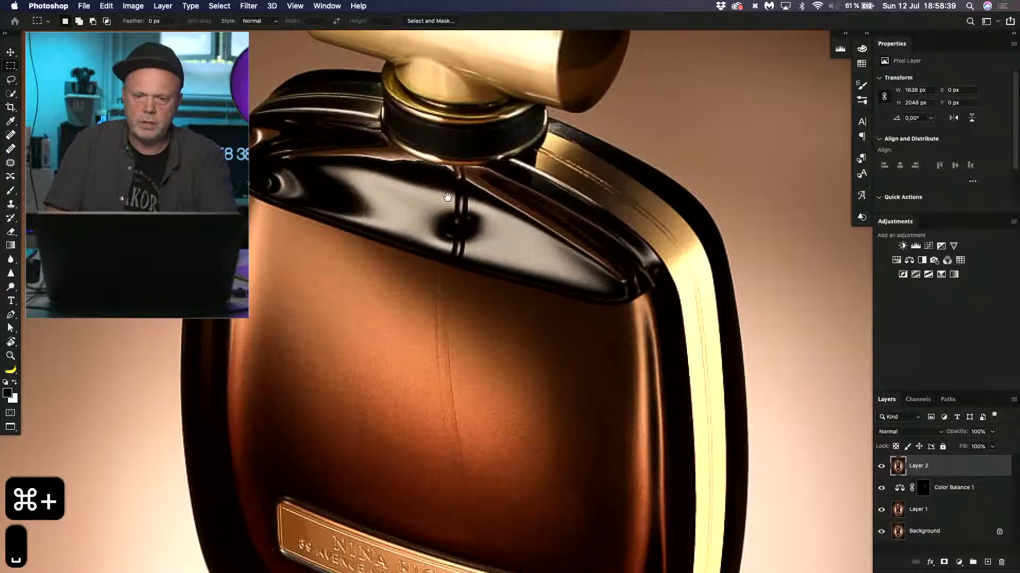
pyautogui.moveTo(597, 298); pyautogui.dragTo(577, 430)
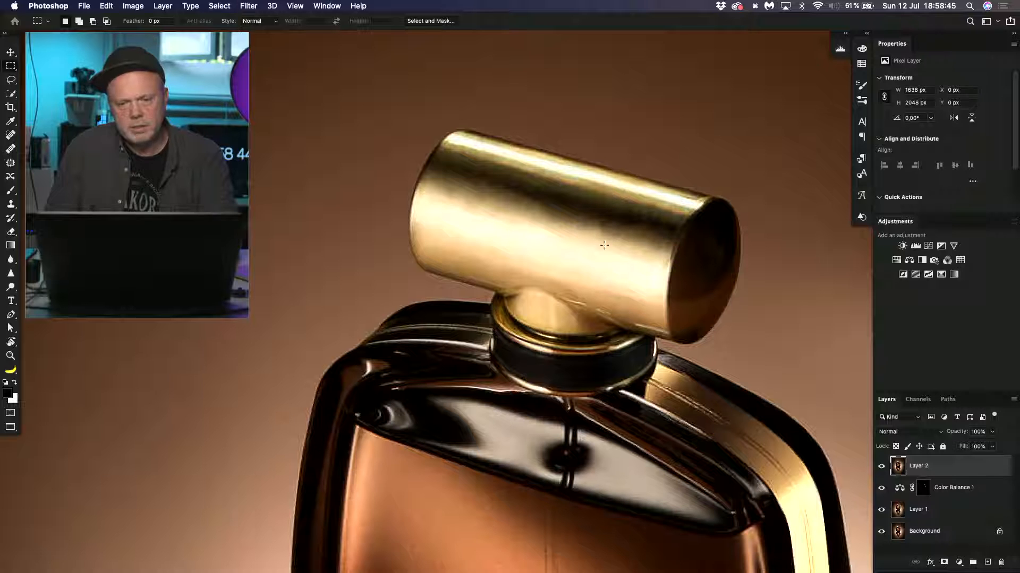
pyautogui.press('super+minus')
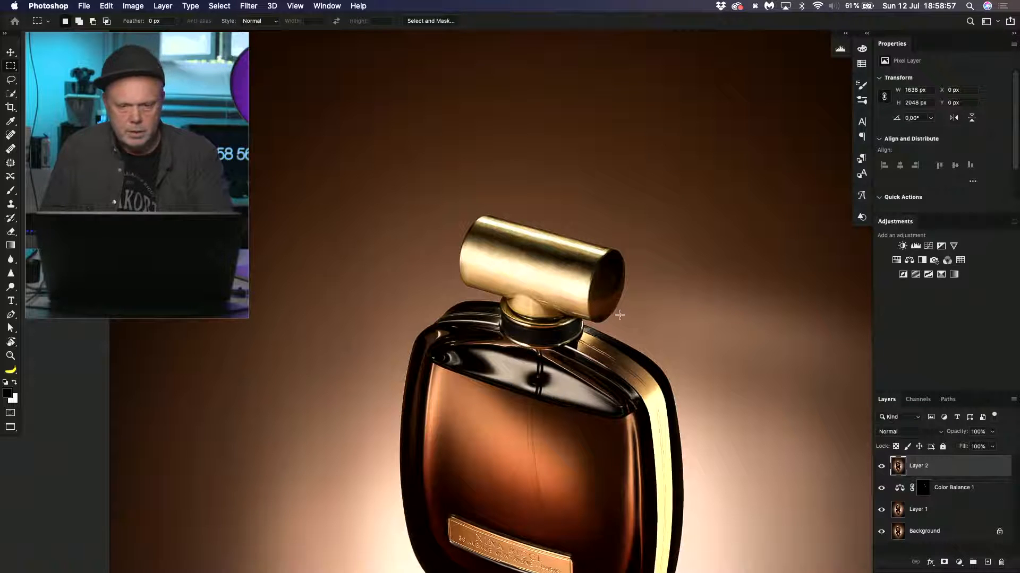
pyautogui.press('w')
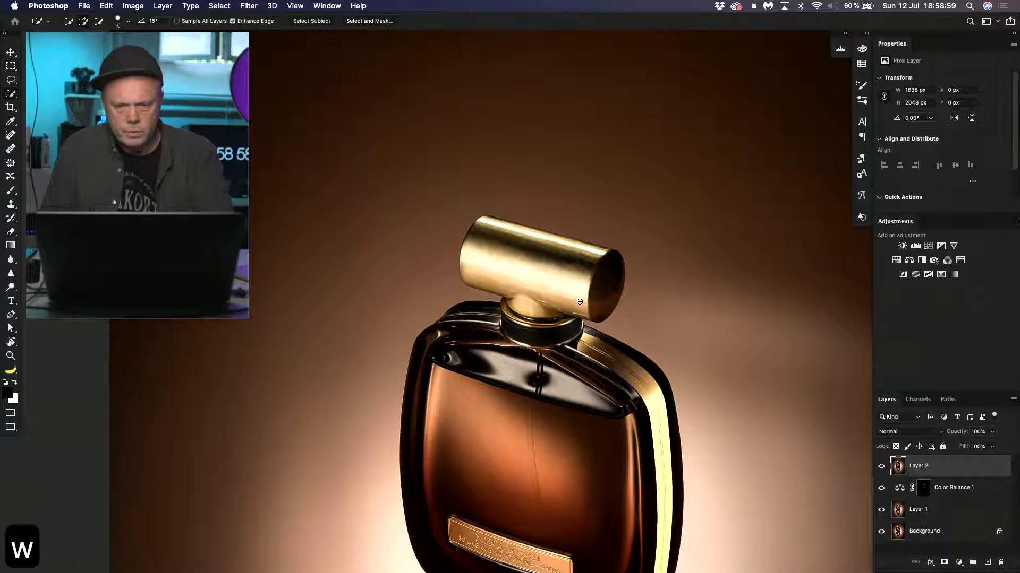
pyautogui.moveTo(581, 299)
pyautogui.mouseDown()
pyautogui.moveTo(595, 252)
pyautogui.moveTo(494, 223)
pyautogui.mouseUp()
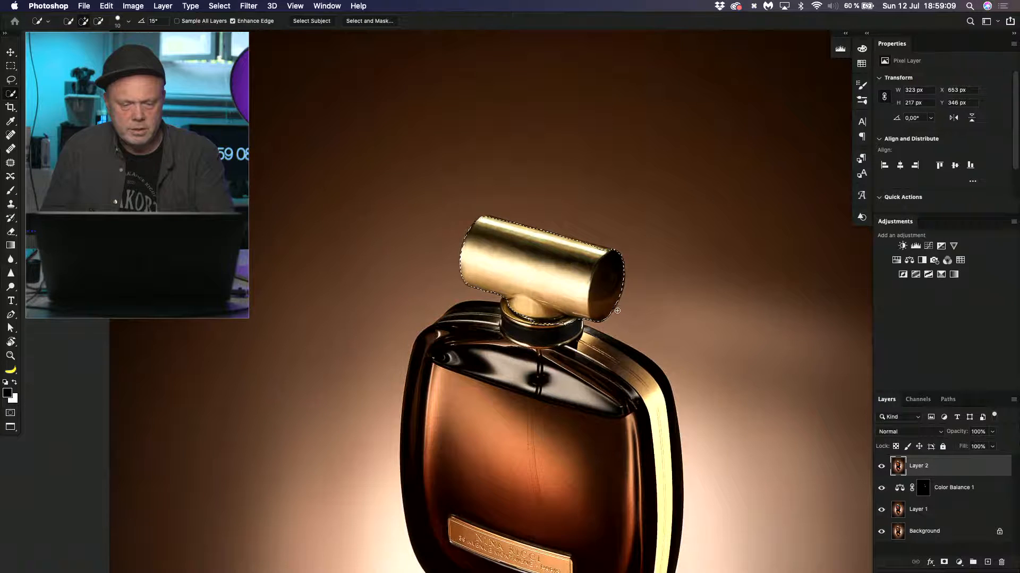
# - Refine the cap selection by subtracting its dark round end face and the ring around the bottle neck
pyautogui.press('alt')
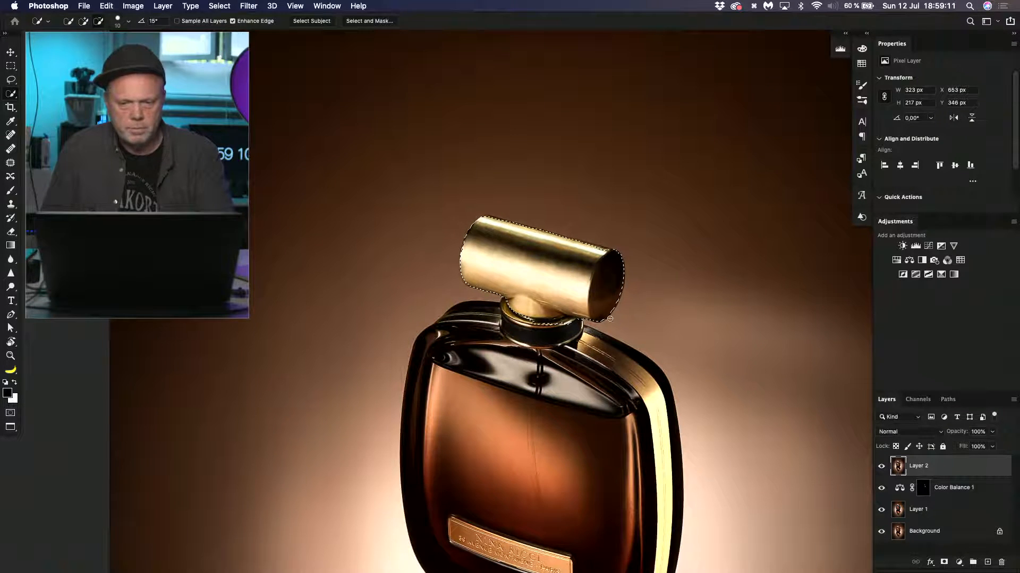
pyautogui.moveTo(615, 273); pyautogui.dragTo(617, 311)
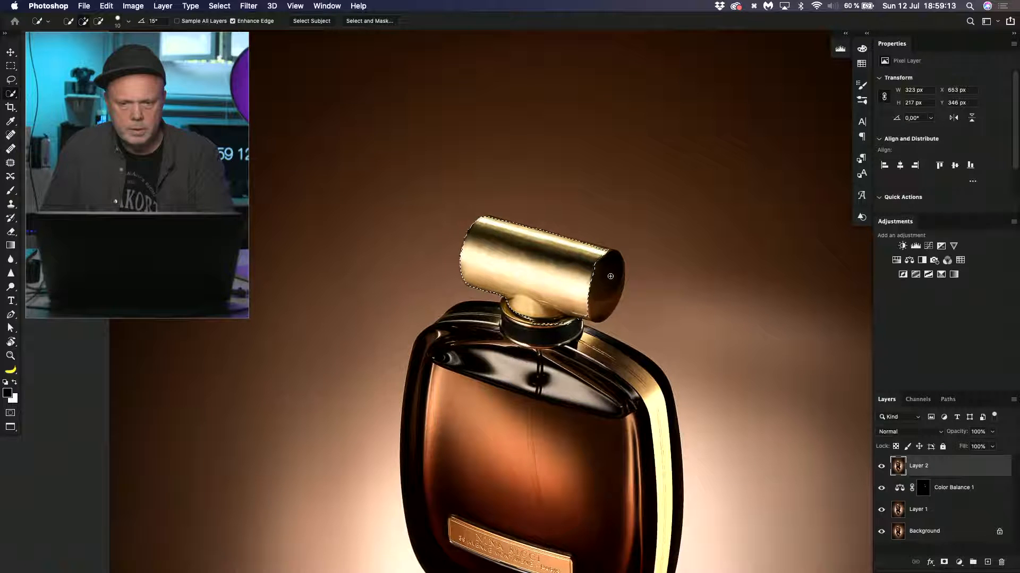
pyautogui.press('alt')
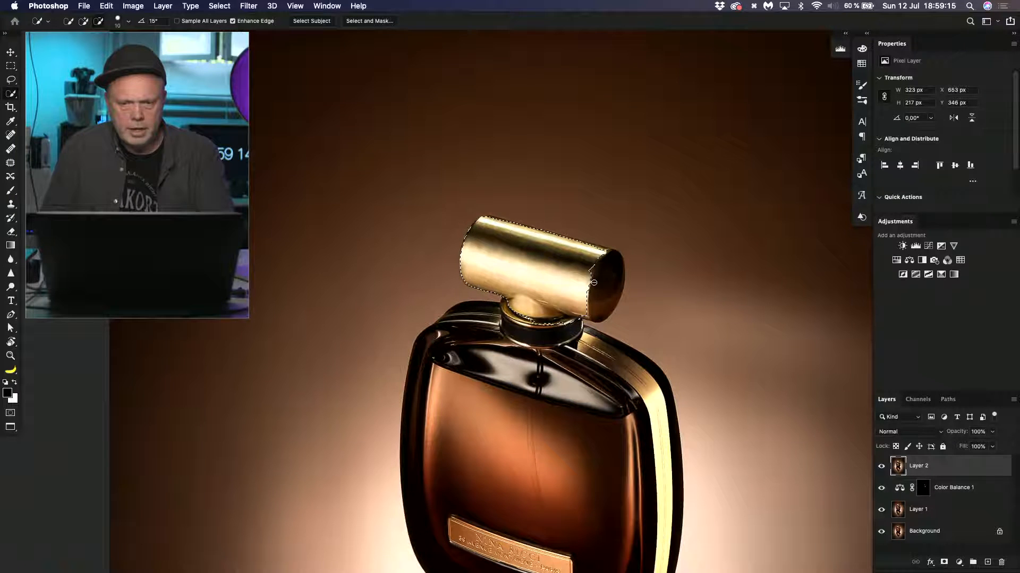
pyautogui.moveTo(593, 282); pyautogui.dragTo(601, 307)
pyautogui.press('alt')
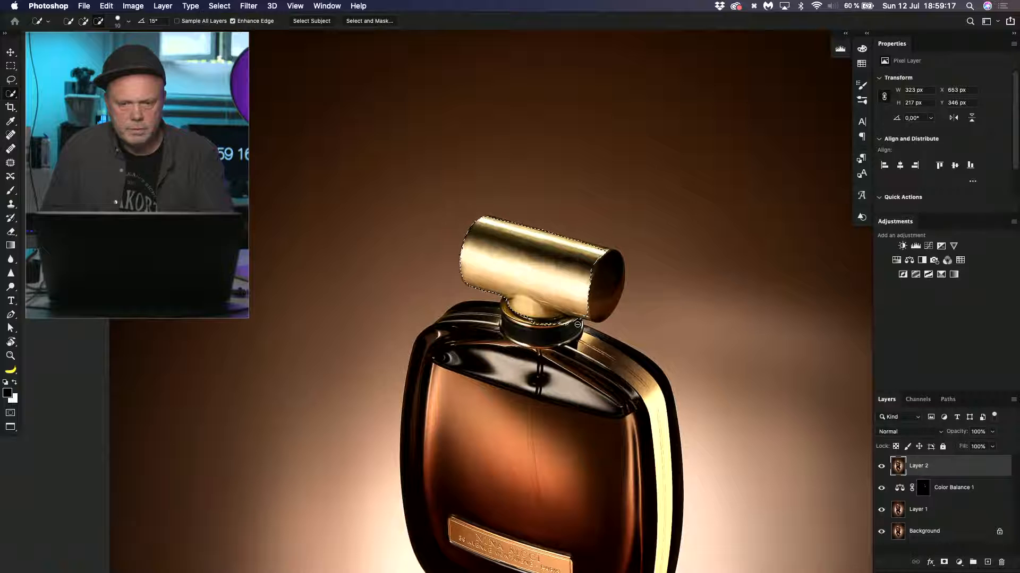
pyautogui.moveTo(542, 339); pyautogui.dragTo(571, 331)
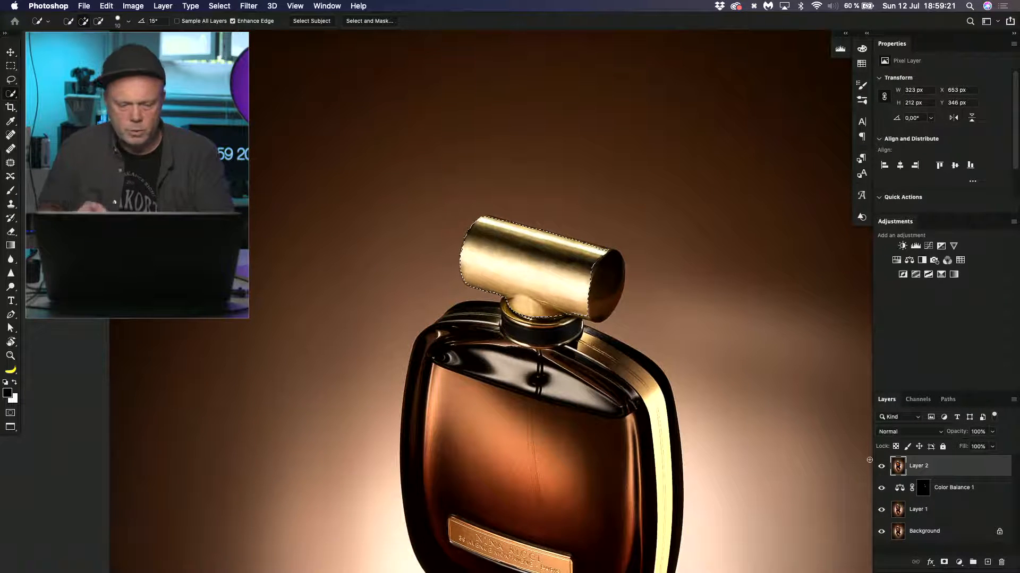
# - Add a new empty layer above the stamped layer and activate the Gradient tool
pyautogui.press('shift+super+n')
pyautogui.press('Return')
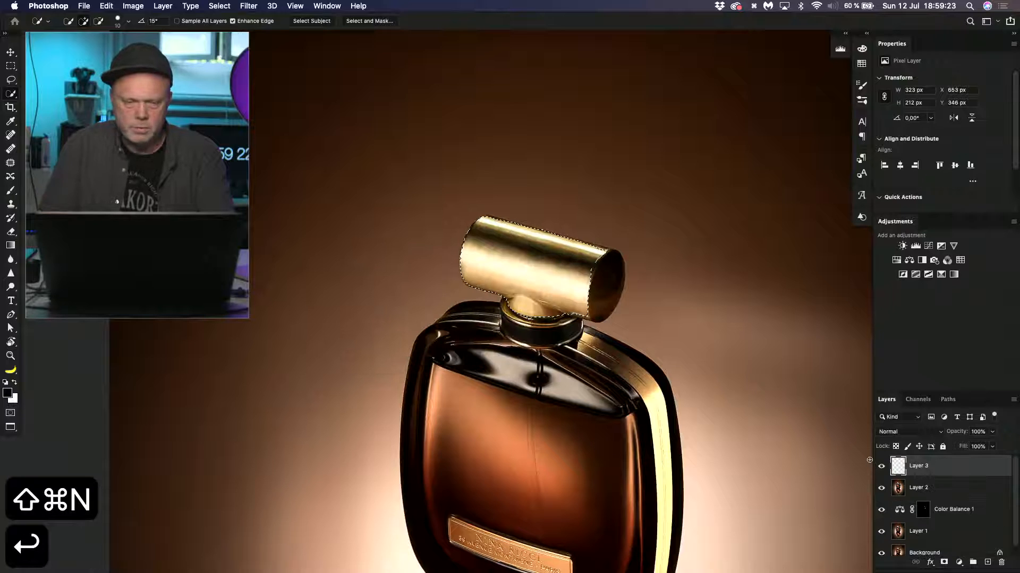
pyautogui.press('g')
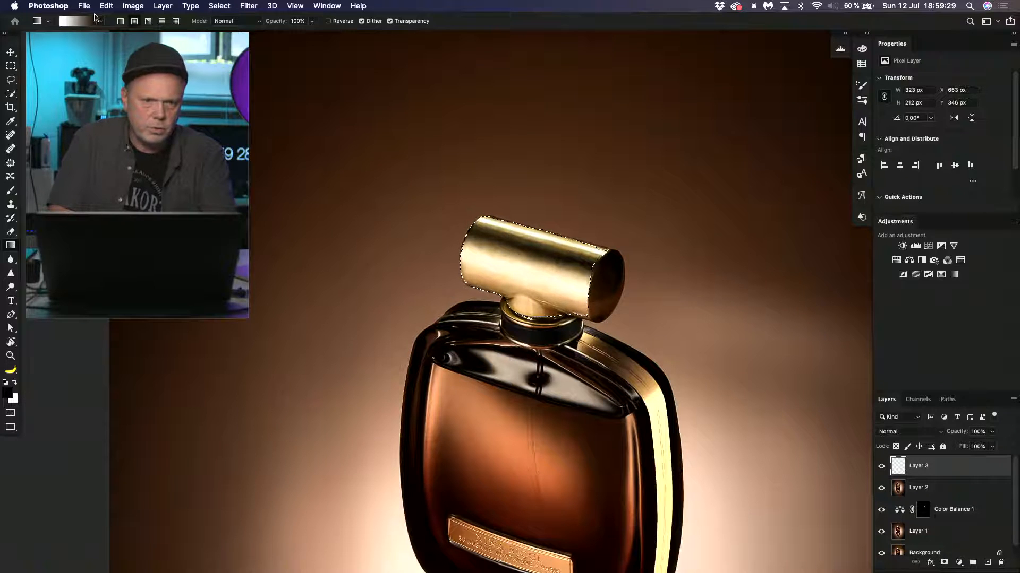
# - Try filling the selected cap with the current white-to-dark radial gradient, starting from the neck
pyautogui.click(79, 21)
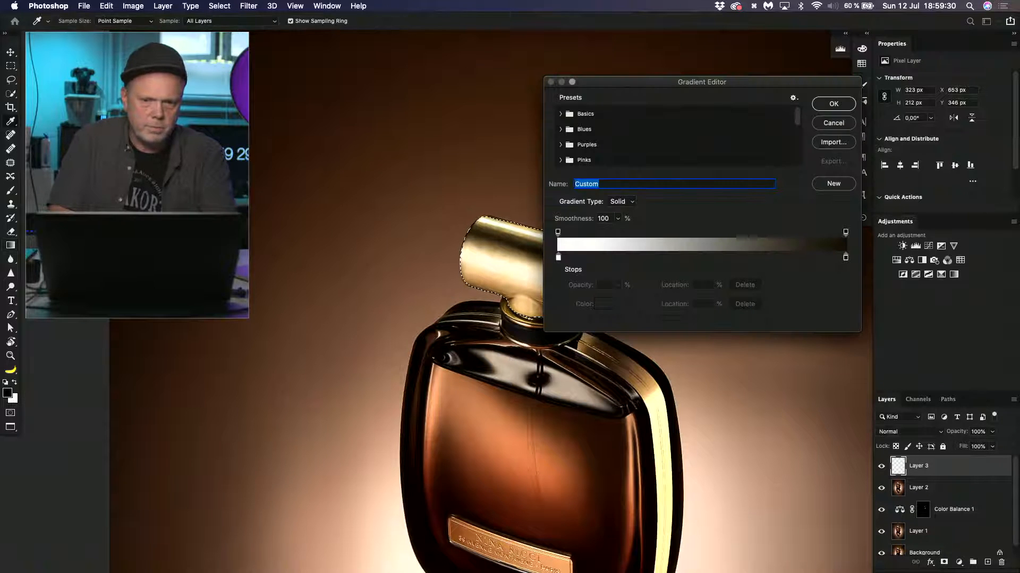
pyautogui.click(832, 124)
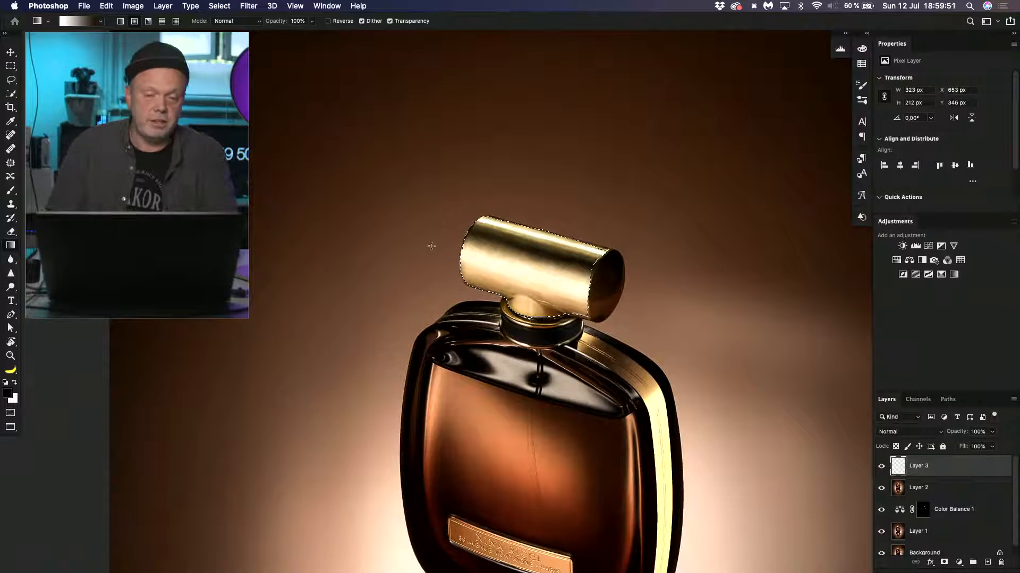
pyautogui.moveTo(528, 301); pyautogui.dragTo(537, 255)
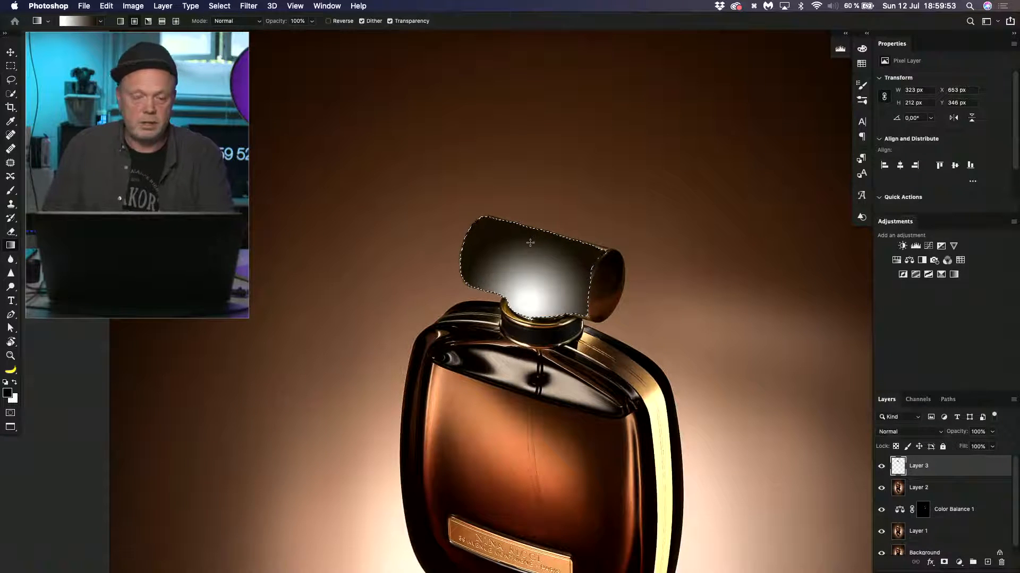
pyautogui.press('super+z')
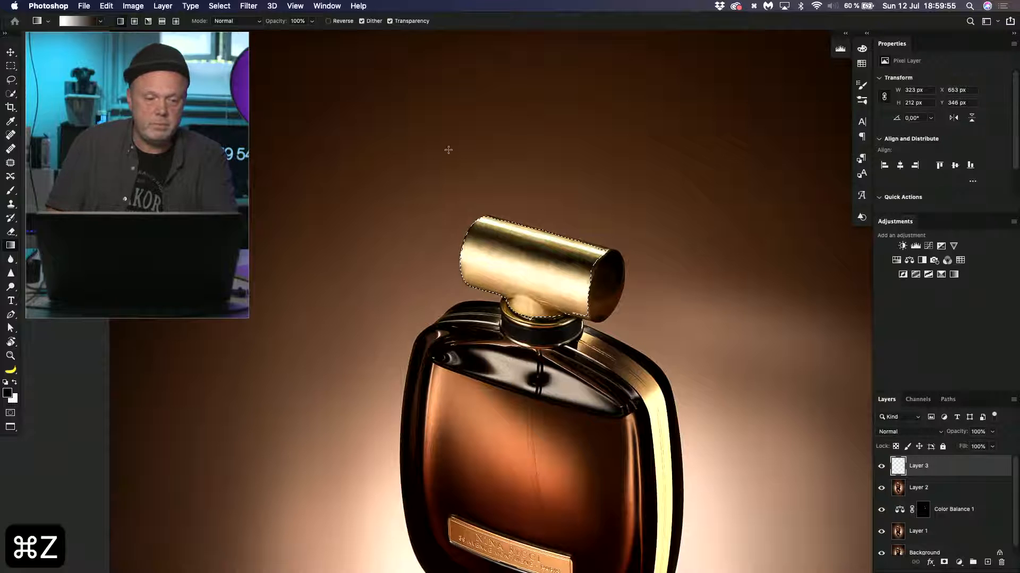
# - Switch the Gradient tool to linear and try a white-to-dark fill across the selected cap
pyautogui.click(121, 22)
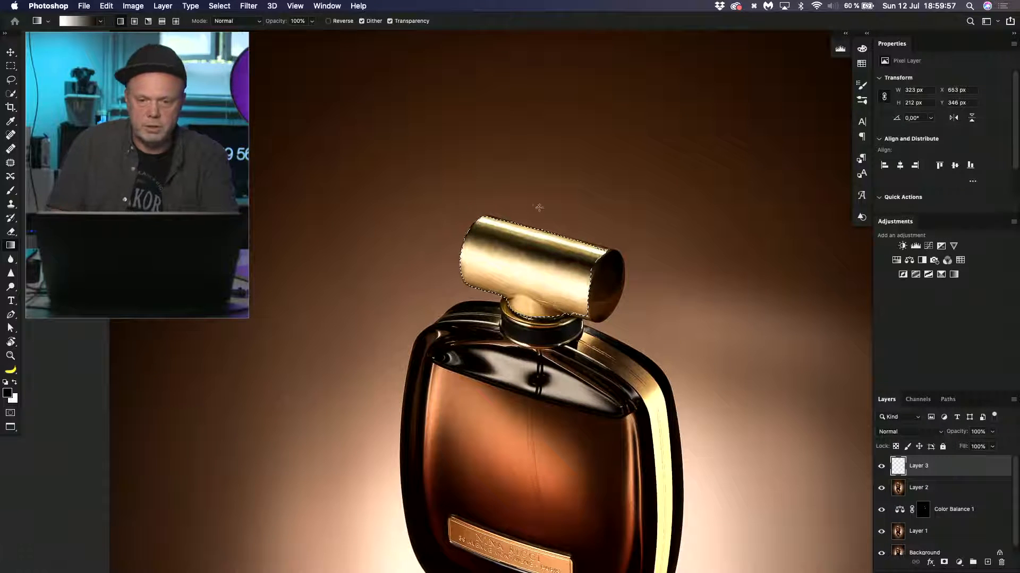
pyautogui.keyDown('alt'); pyautogui.click(507, 285); pyautogui.keyUp('alt')
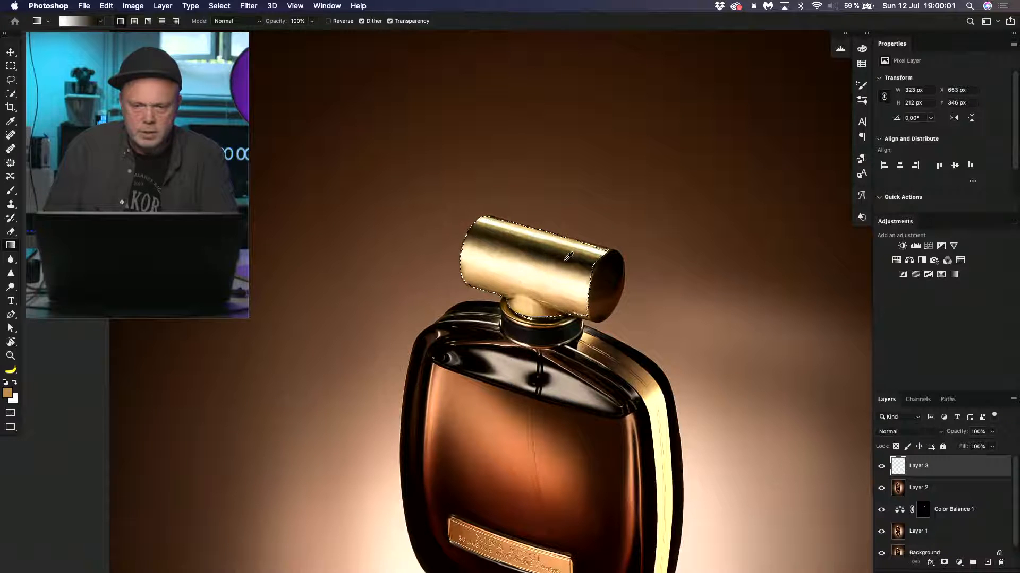
pyautogui.press('d')
pyautogui.moveTo(537, 302)
pyautogui.mouseDown()
pyautogui.moveTo(534, 290)
pyautogui.moveTo(536, 312)
pyautogui.mouseUp()
pyautogui.press('super+z')
pyautogui.press('super+z')
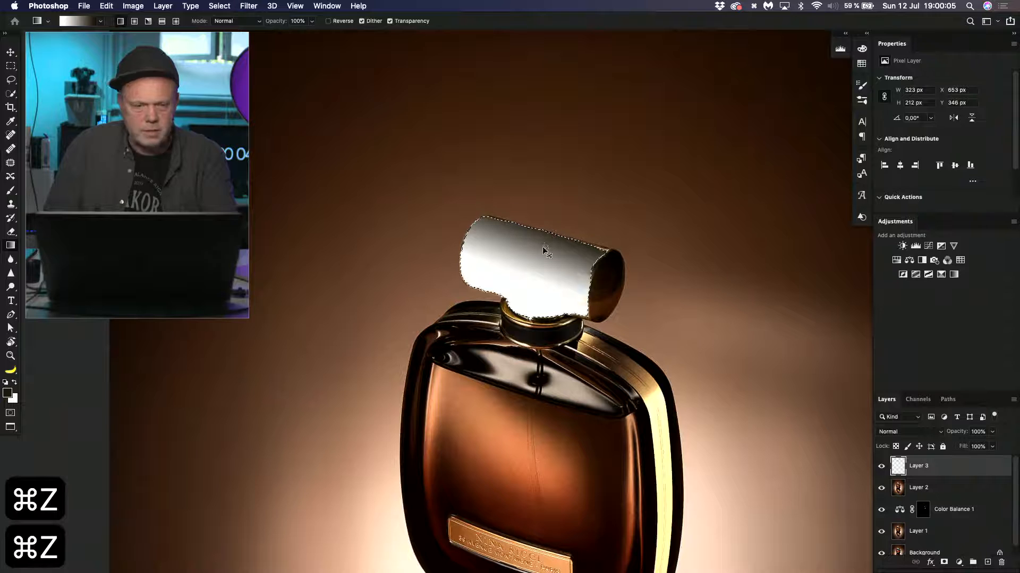
pyautogui.press('super+z')
# - Try another gradient preset as a linear fill running upward across the selected cap
pyautogui.click(100, 21)
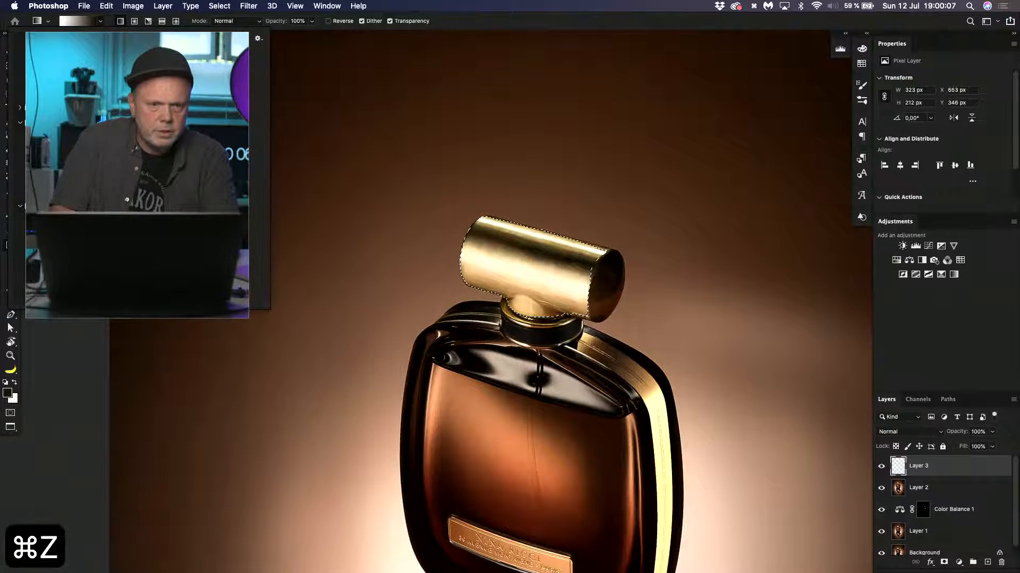
pyautogui.scroll(5, 138, 170)
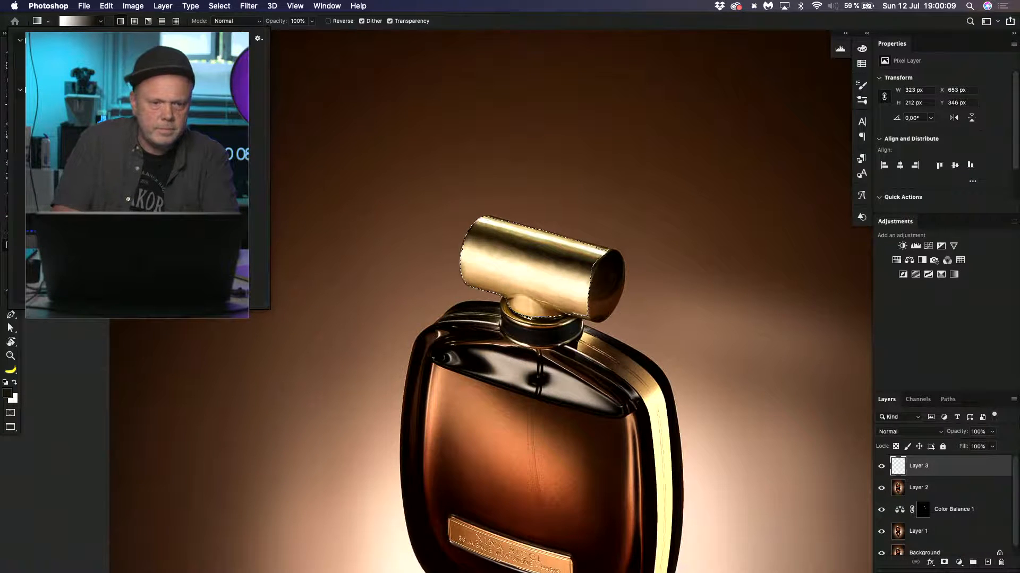
pyautogui.click(40, 63)
pyautogui.moveTo(518, 301); pyautogui.dragTo(530, 219)
pyautogui.press('super+z')
pyautogui.moveTo(529, 281); pyautogui.dragTo(530, 223)
pyautogui.press('super+z')
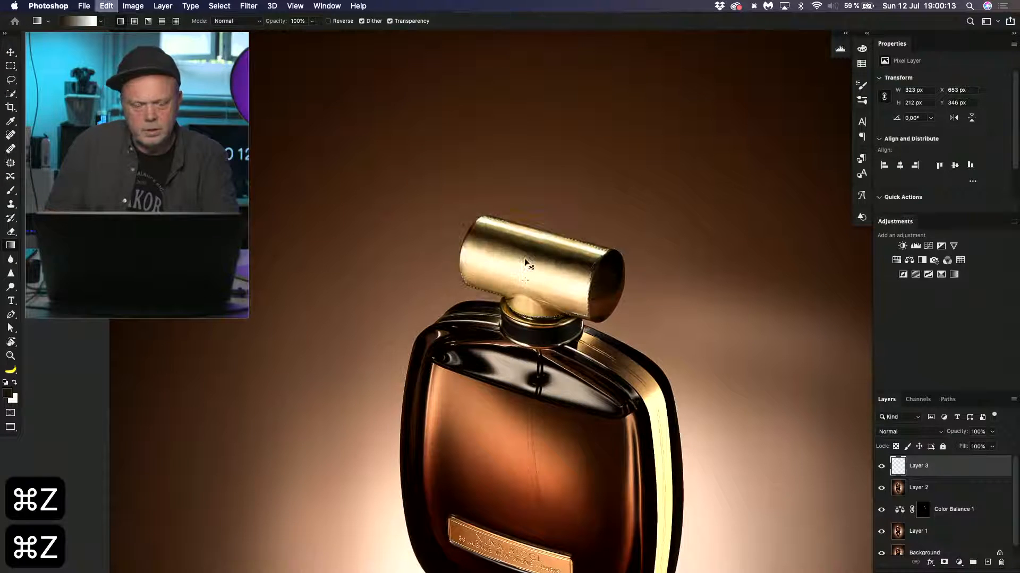
# - Deselect and try painting dark freehand strokes along the cap with a soft brush, undoing everything back to the cap selection
pyautogui.press('super+d')
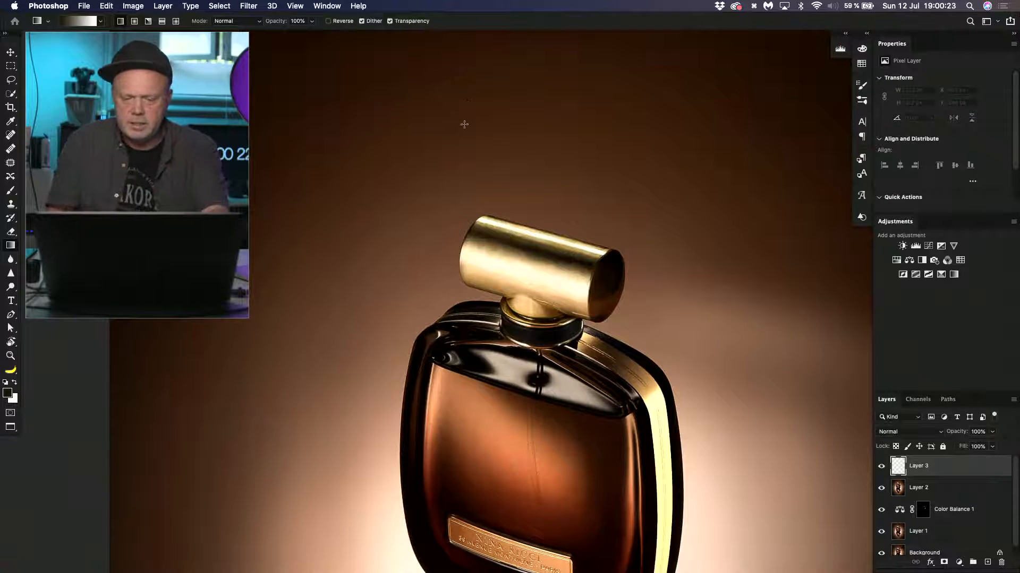
pyautogui.press('b')
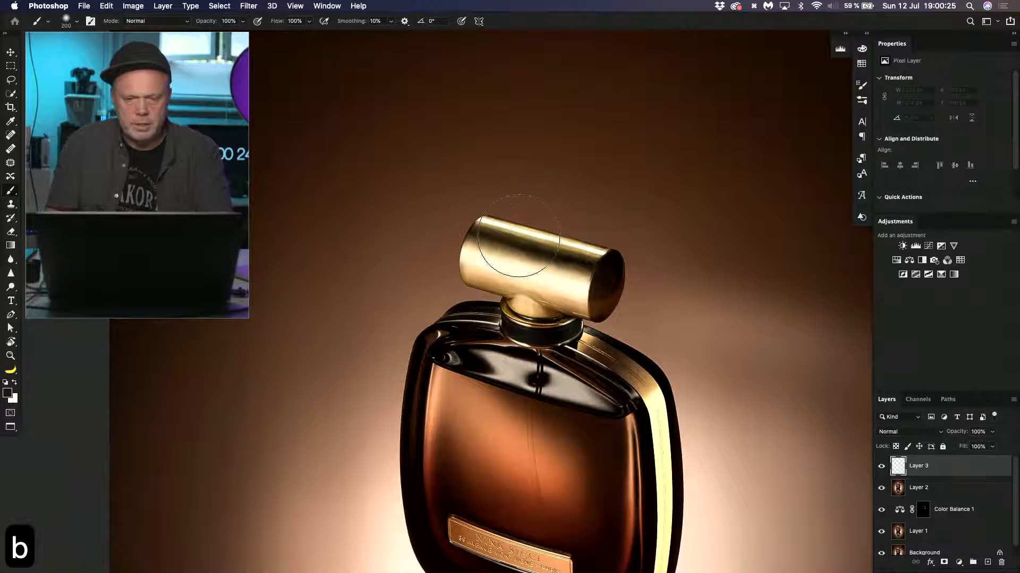
pyautogui.moveTo(506, 229)
pyautogui.mouseDown()
pyautogui.moveTo(462, 219)
pyautogui.moveTo(469, 247)
pyautogui.moveTo(560, 286)
pyautogui.moveTo(591, 296)
pyautogui.moveTo(609, 266)
pyautogui.moveTo(572, 240)
pyautogui.moveTo(466, 218)
pyautogui.mouseUp()
pyautogui.press('super+d')
pyautogui.press('super+d')
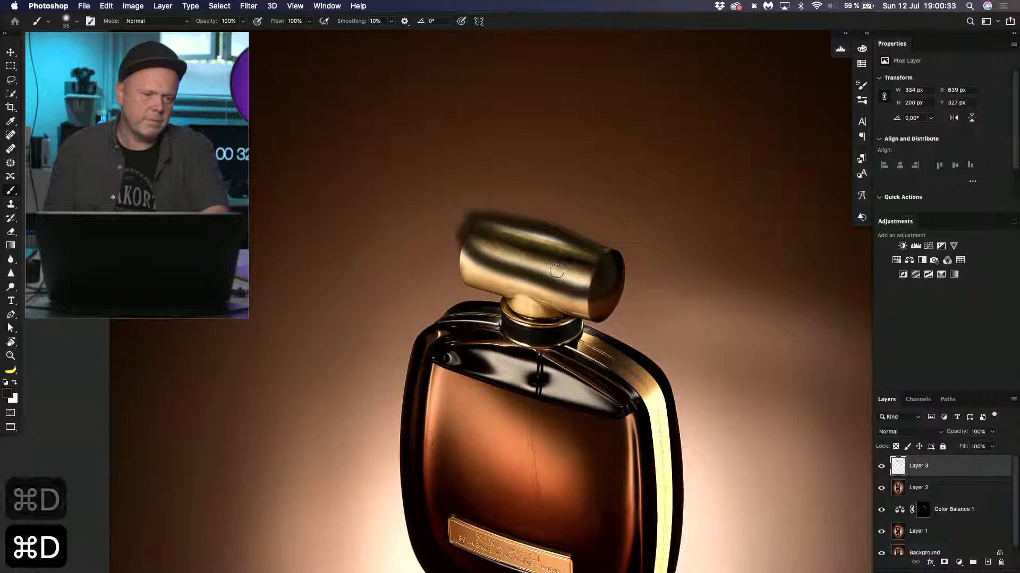
pyautogui.press('super+z')
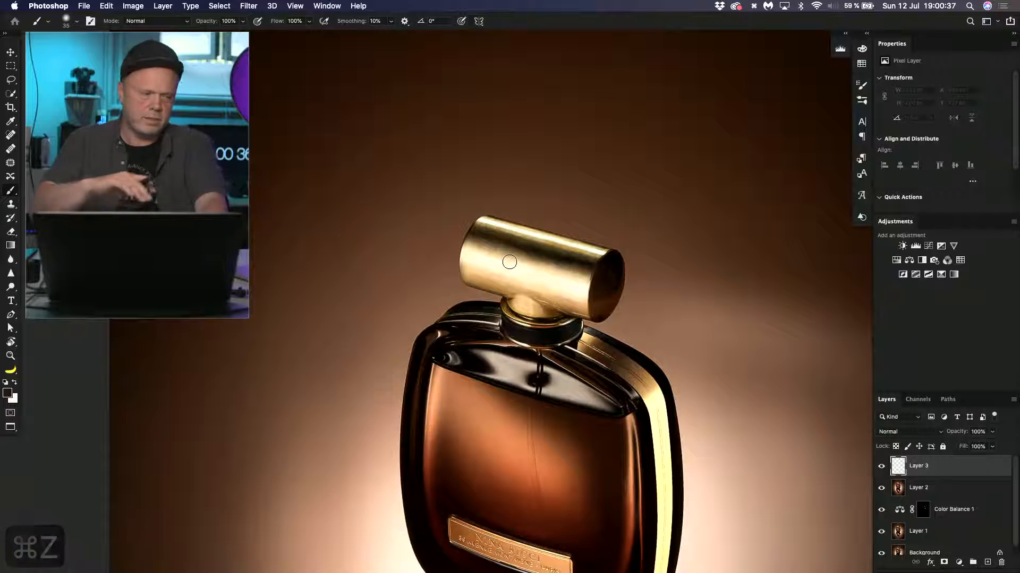
pyautogui.press('super+z')
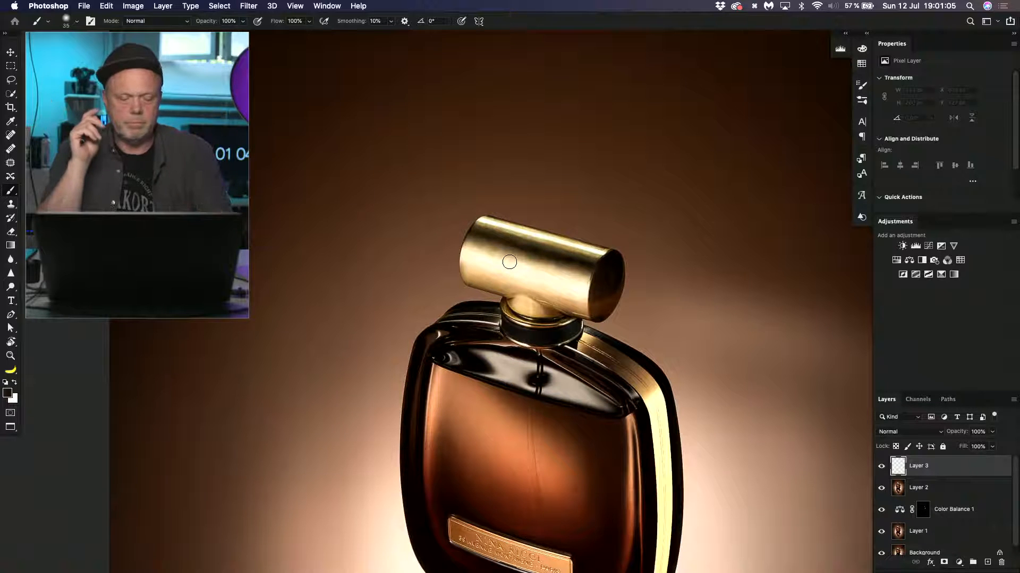
pyautogui.press('super+z')
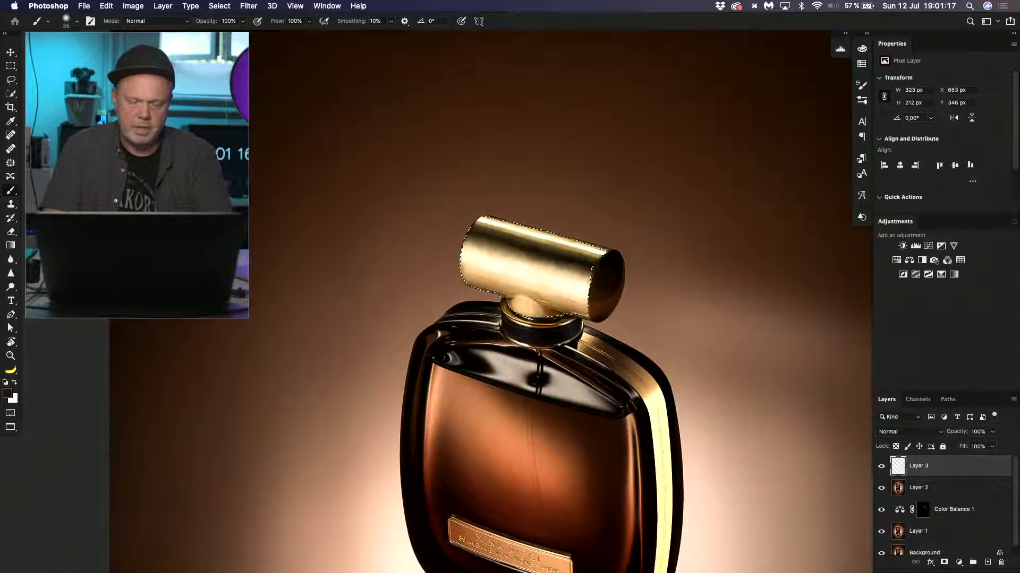
# - Choose the Red_01 gradient preset for the Gradient tool and open it in the Gradient Editor
pyautogui.press('g')
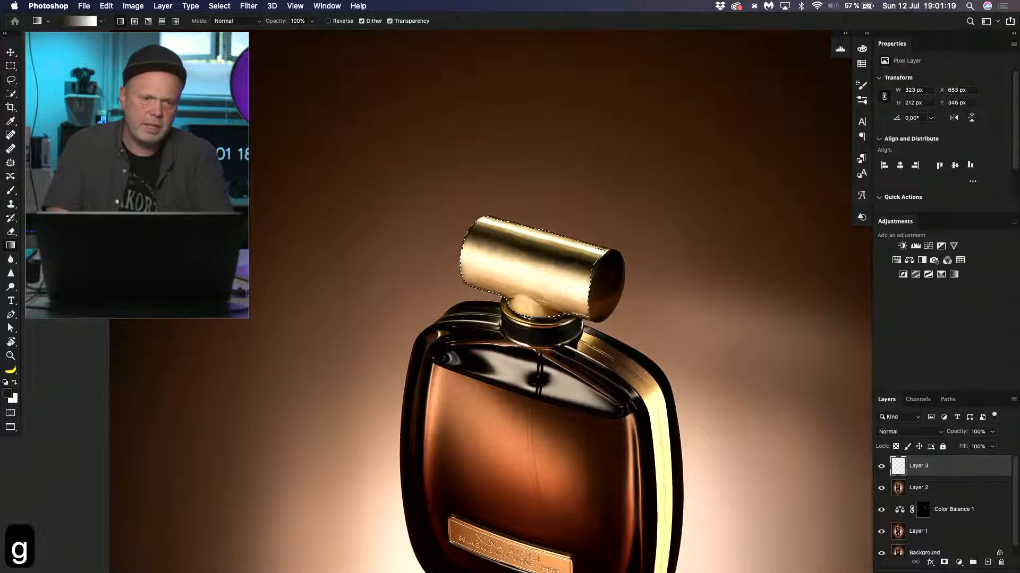
pyautogui.click(100, 22)
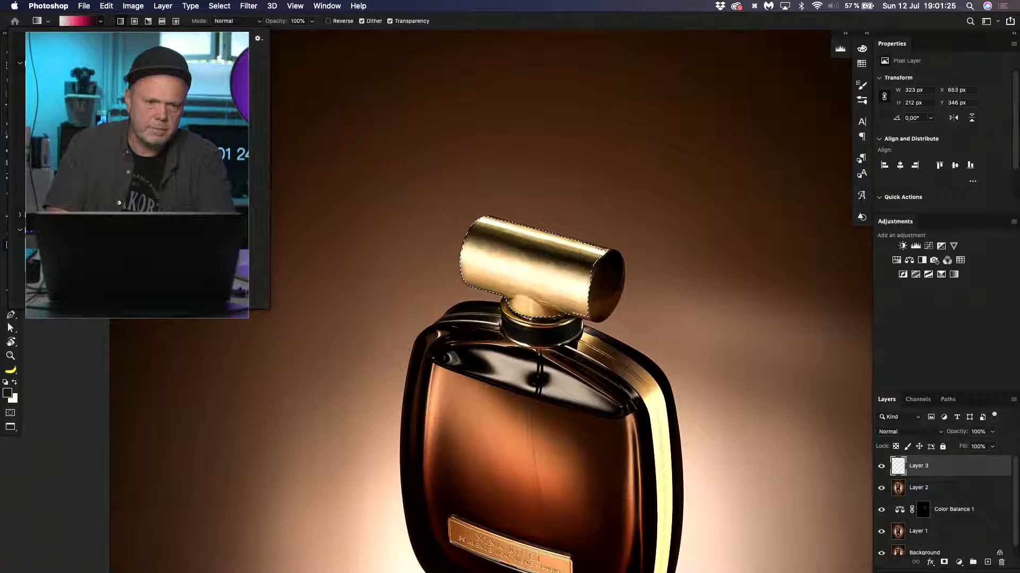
pyautogui.click(79, 20)
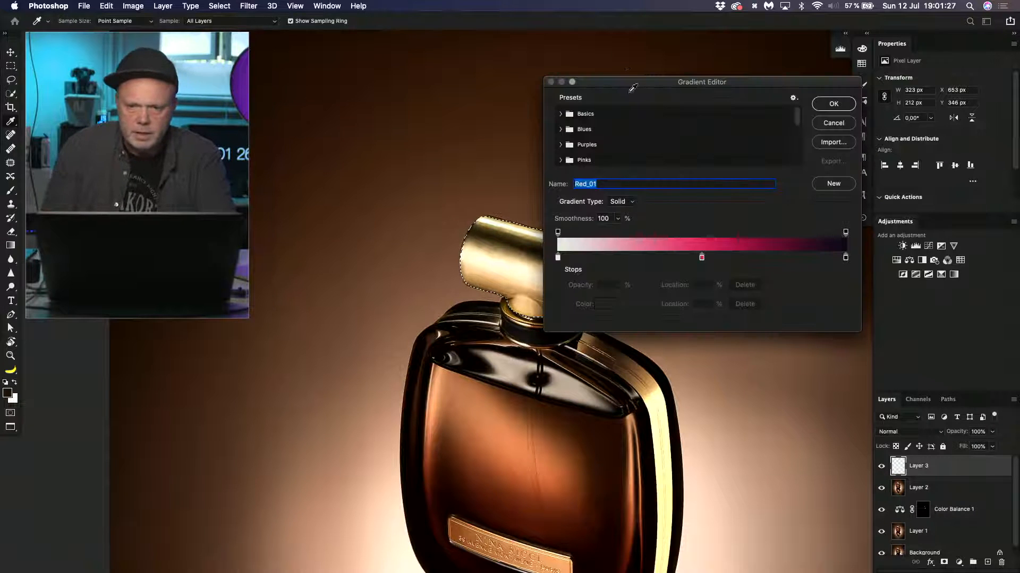
pyautogui.moveTo(629, 81); pyautogui.dragTo(736, 97)
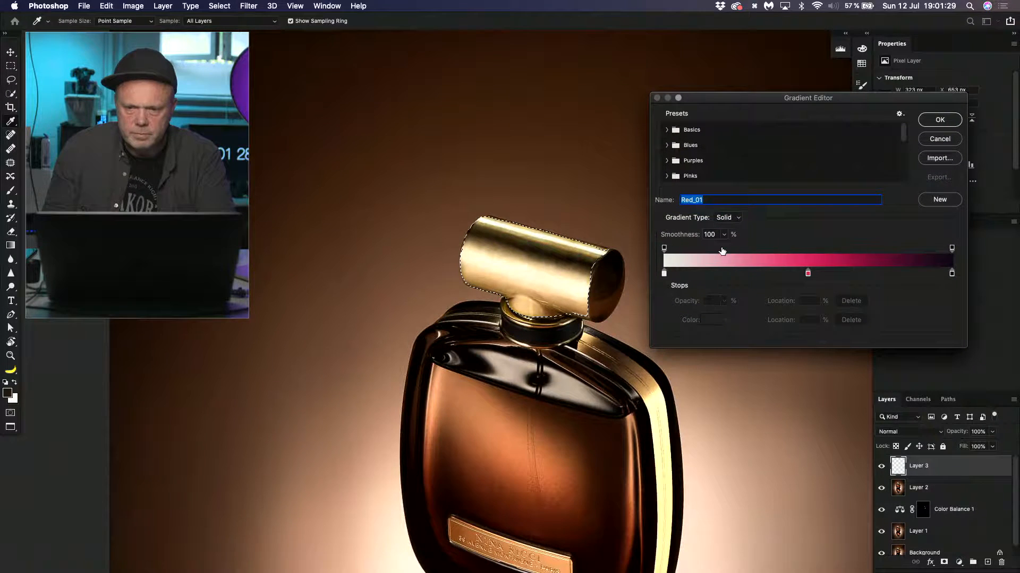
# - Recolour the gradient's start stop golden brown sampled from the cap and add sampled light-gold stops at 10% and 27%
pyautogui.click(664, 273)
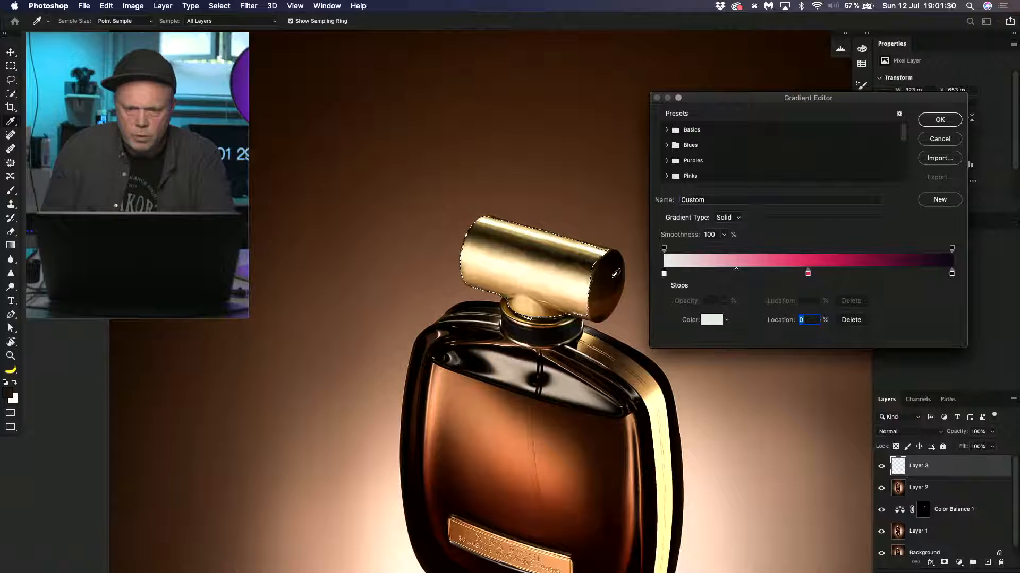
pyautogui.click(562, 307)
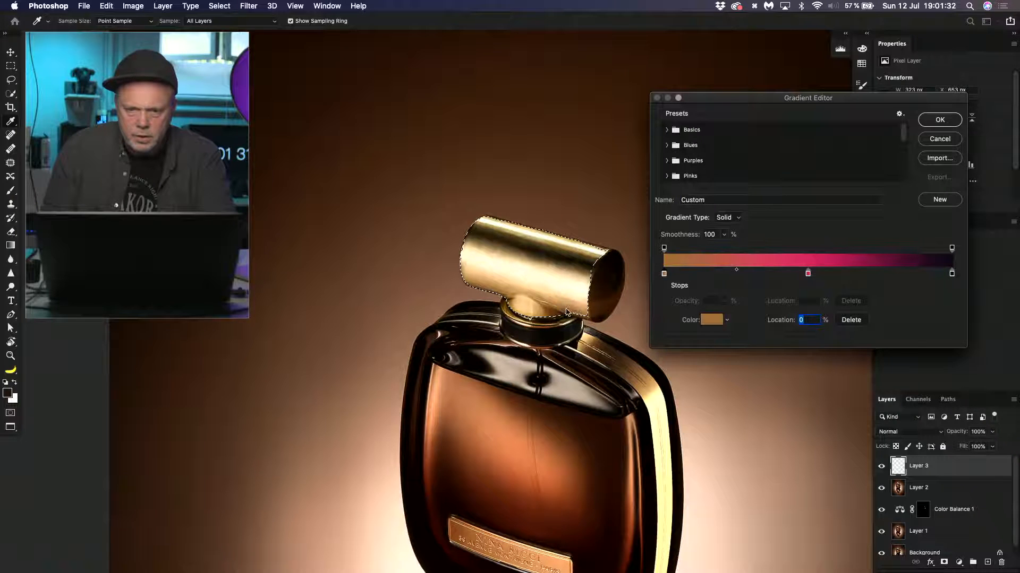
pyautogui.click(691, 275)
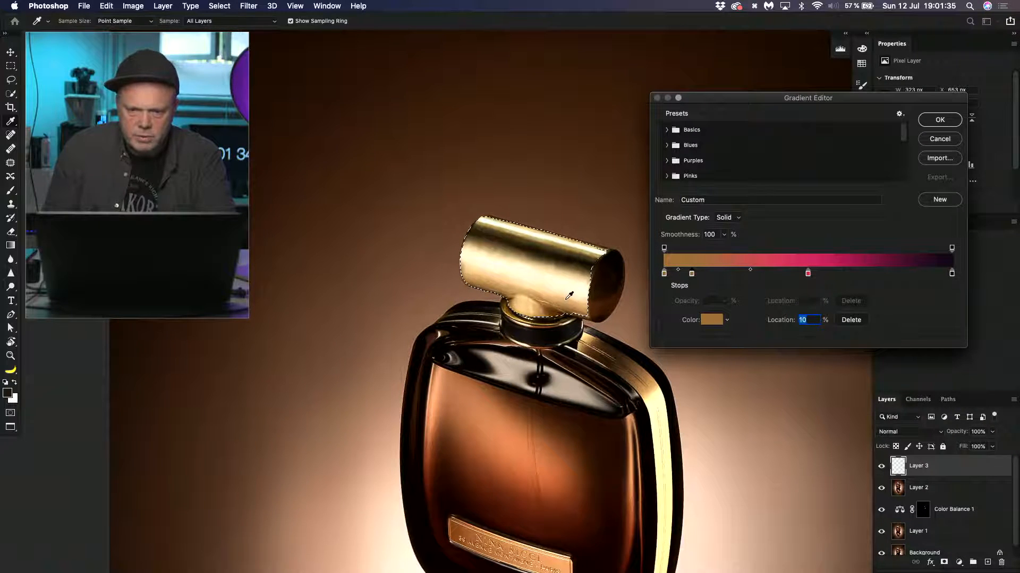
pyautogui.click(558, 292)
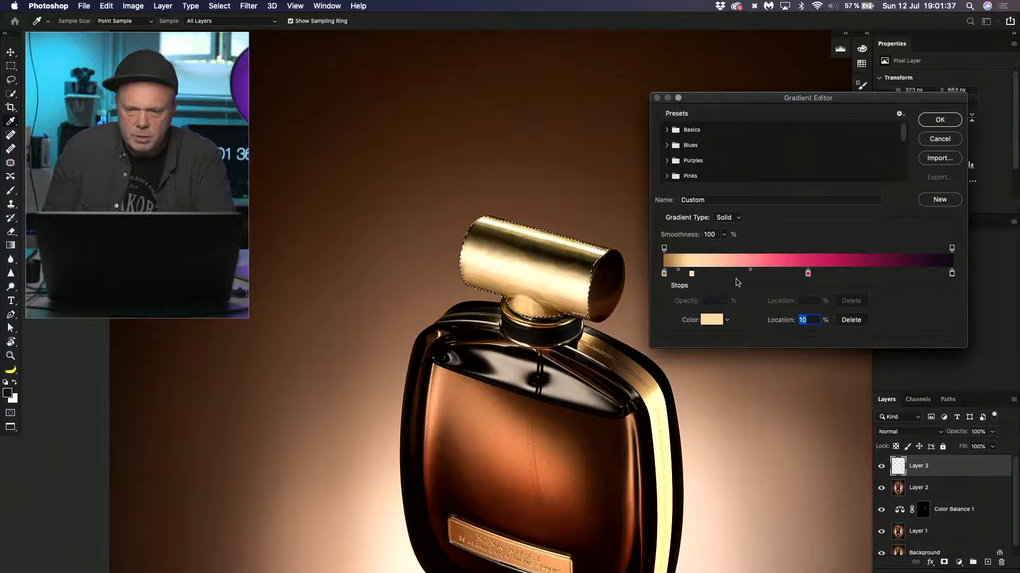
pyautogui.click(740, 275)
pyautogui.click(572, 270)
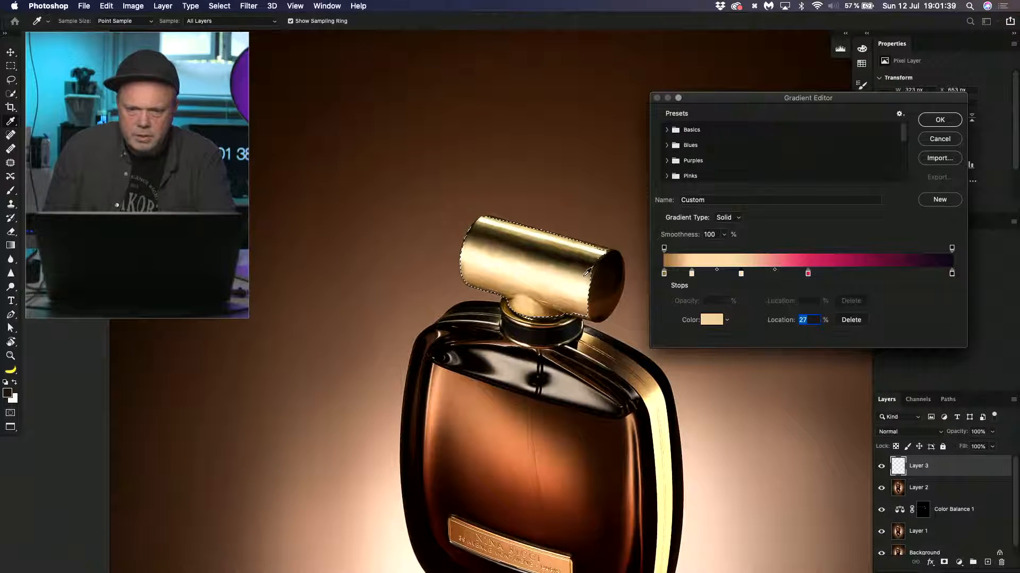
# - Recolour the red middle stop dark brown from the cap at 49% and add a sampled light-gold stop at about 61%
pyautogui.moveTo(807, 273); pyautogui.dragTo(806, 273)
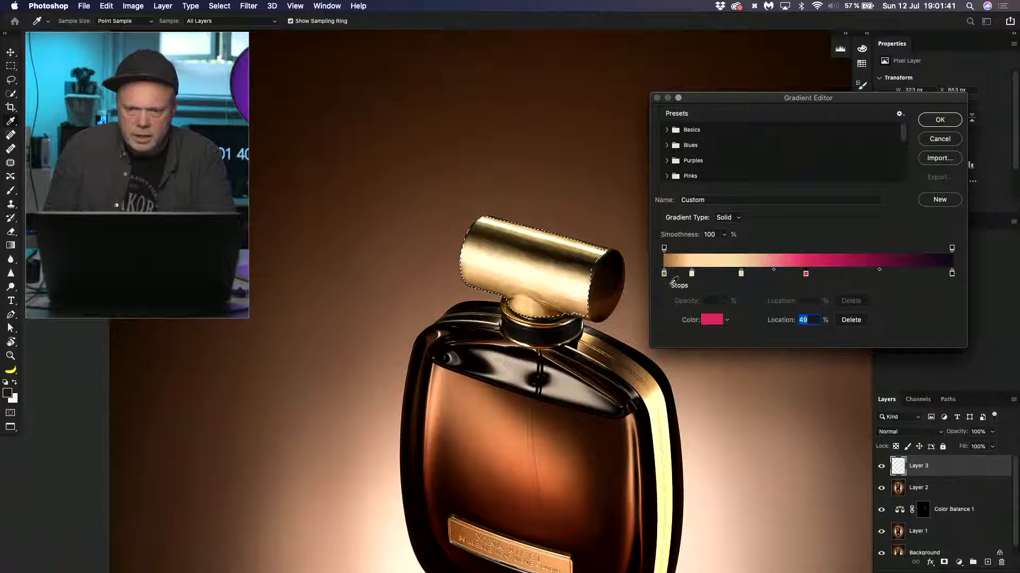
pyautogui.click(577, 262)
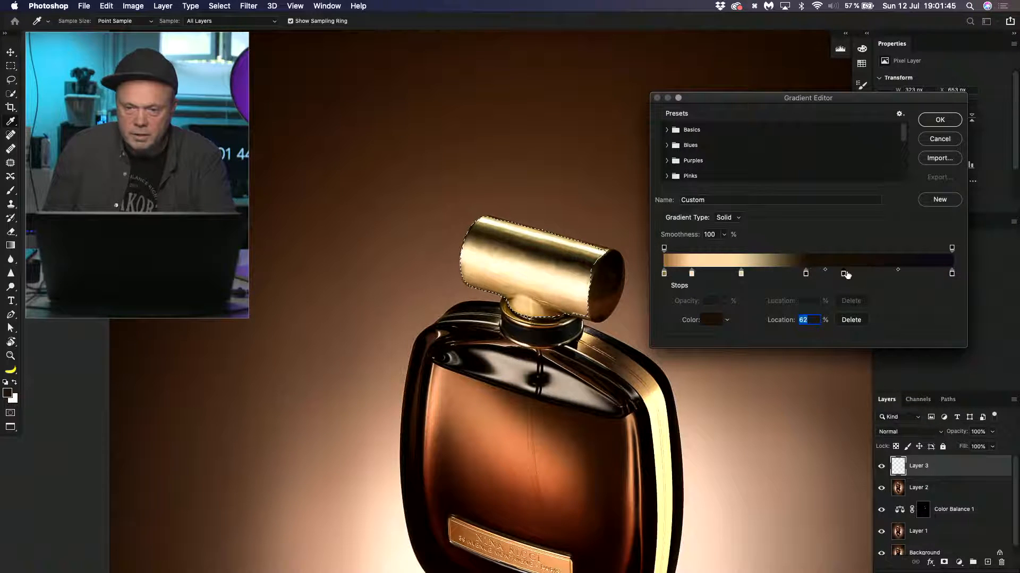
pyautogui.click(573, 274)
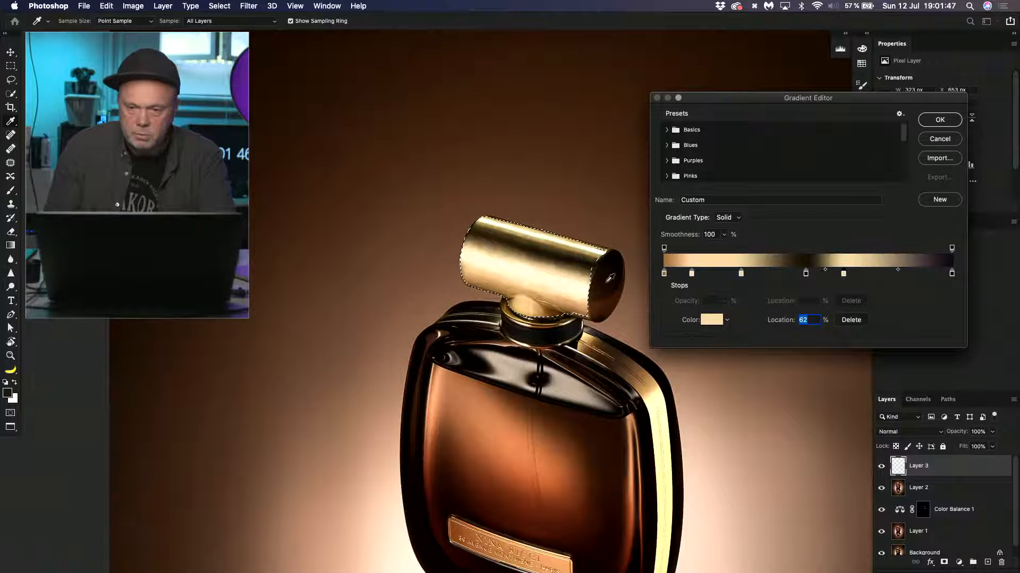
pyautogui.moveTo(828, 273); pyautogui.dragTo(844, 273)
pyautogui.click(842, 273)
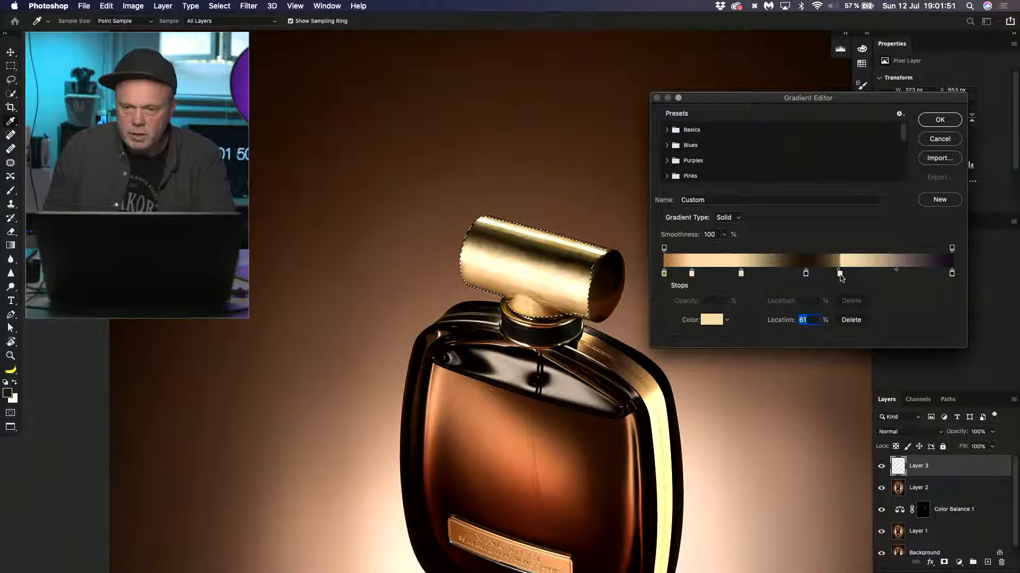
# - Add a white stop at 84%, sample golden brown for the end stop, shift the 61% gold stop towards the white one and accept the gradient
pyautogui.click(905, 274)
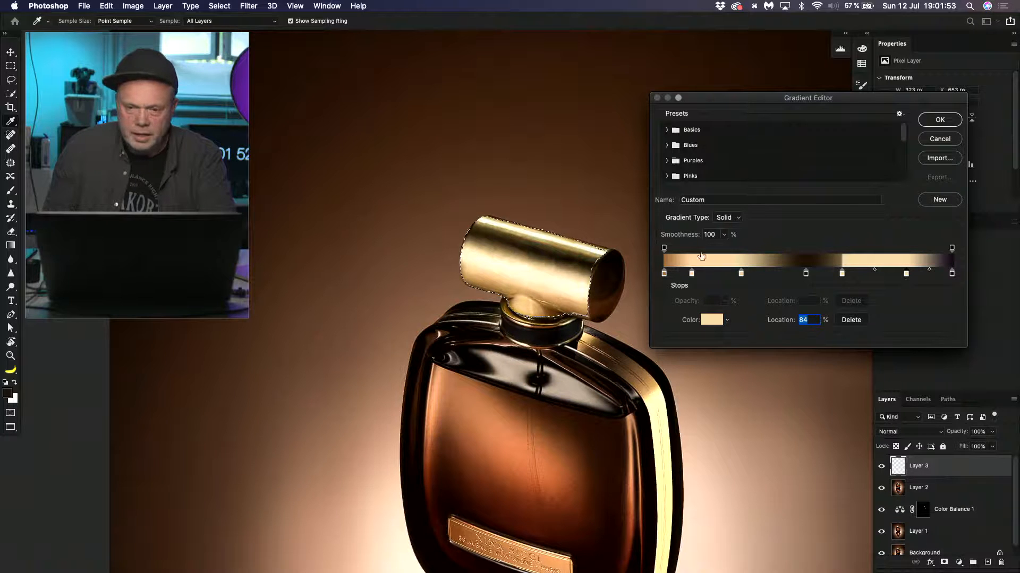
pyautogui.click(604, 248)
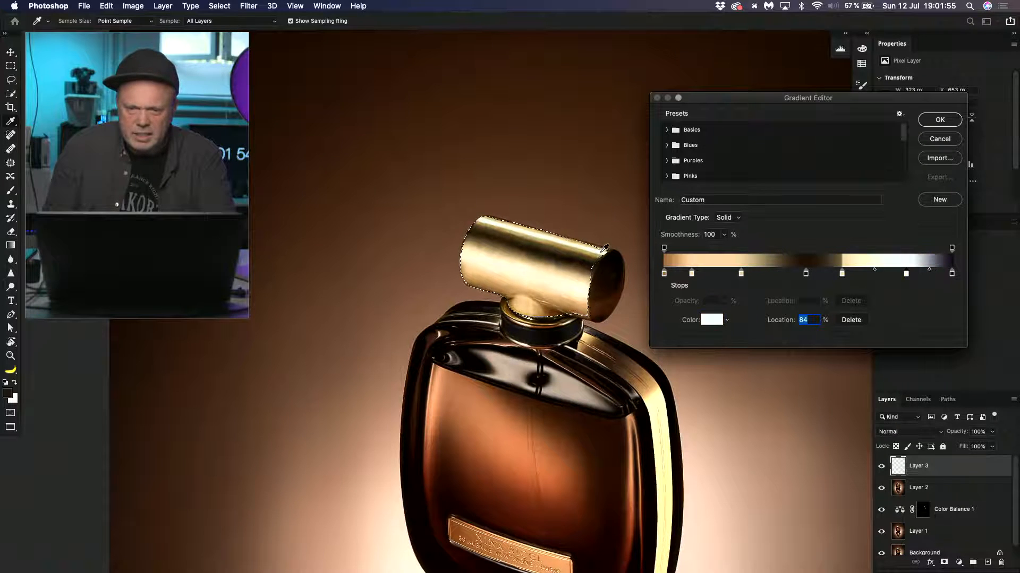
pyautogui.click(951, 274)
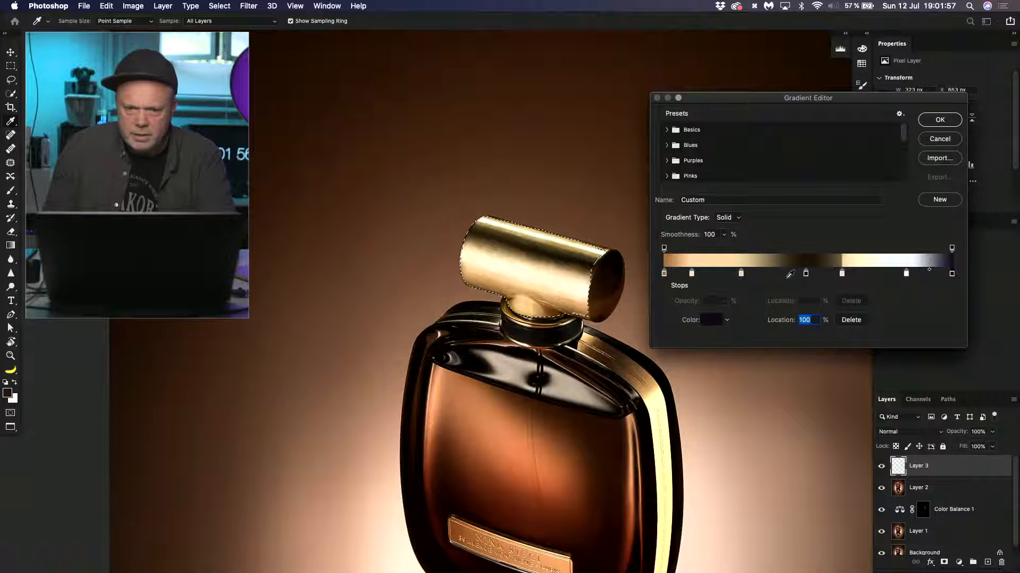
pyautogui.click(574, 304)
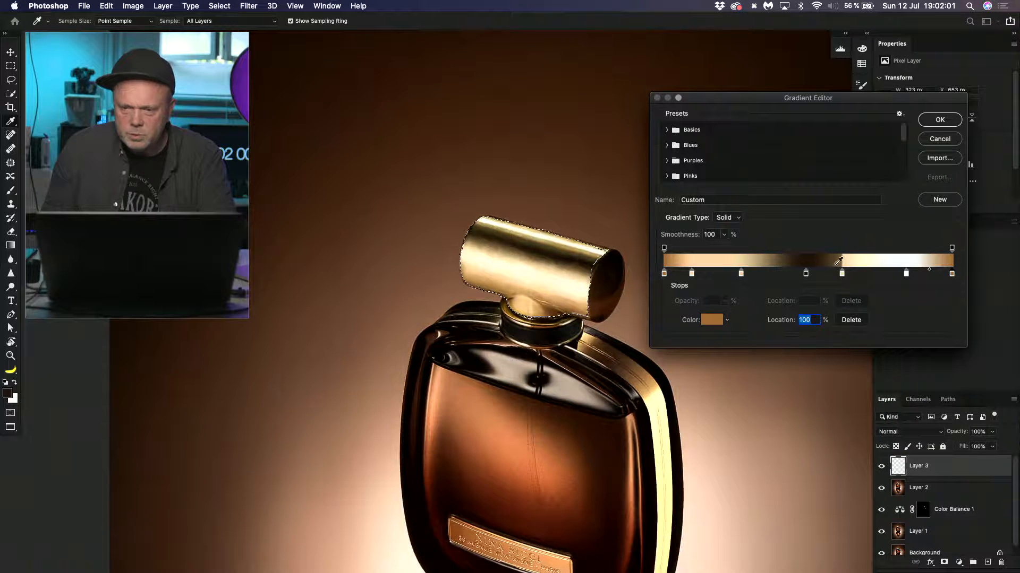
pyautogui.moveTo(842, 273); pyautogui.dragTo(874, 276)
pyautogui.click(939, 119)
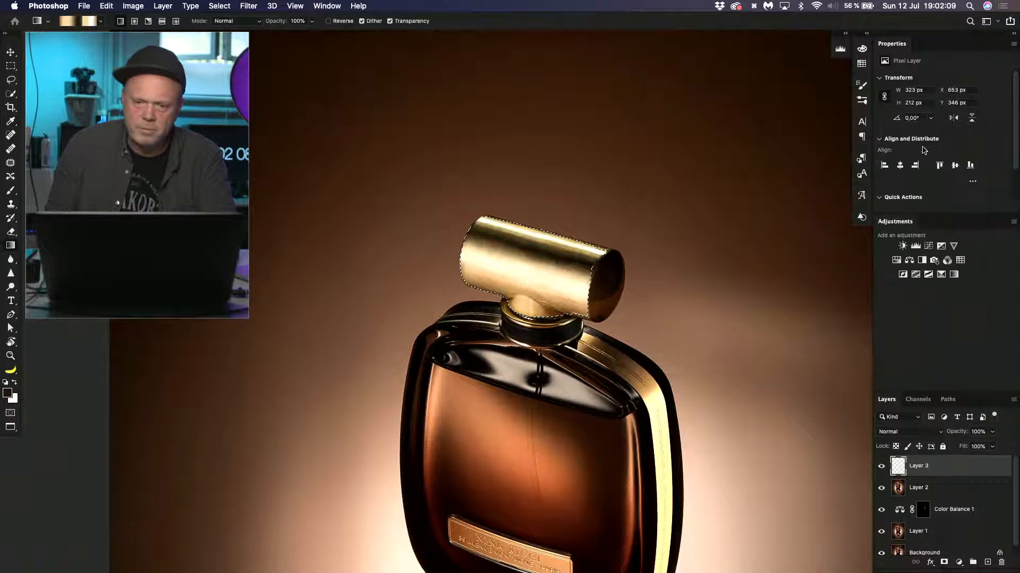
# - Fill the selected cap with the custom linear gradient running upward, redo the fill once at a slightly different angle, and deselect
pyautogui.moveTo(535, 297); pyautogui.dragTo(557, 234)
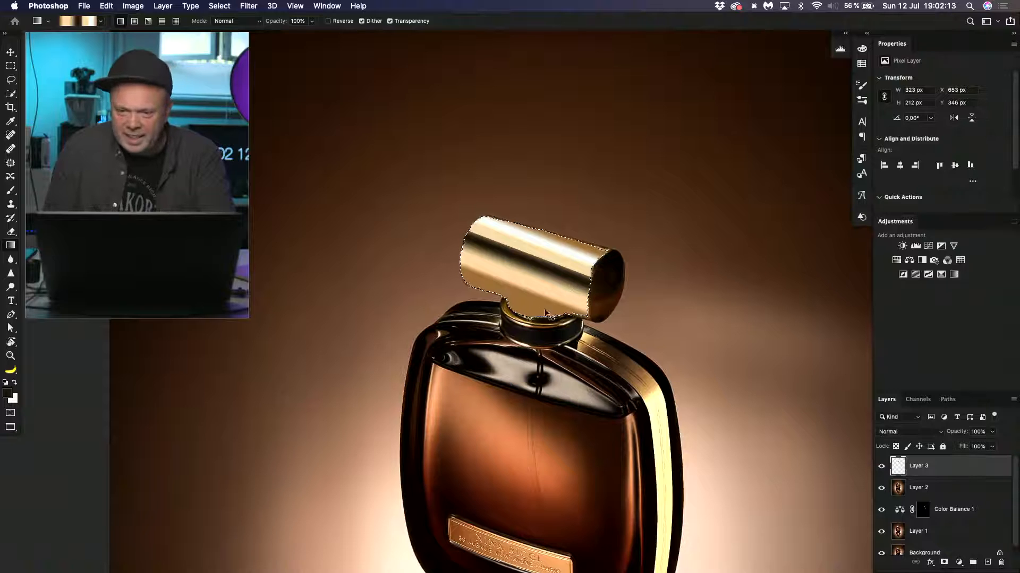
pyautogui.press('super+z')
pyautogui.moveTo(533, 297); pyautogui.dragTo(551, 236)
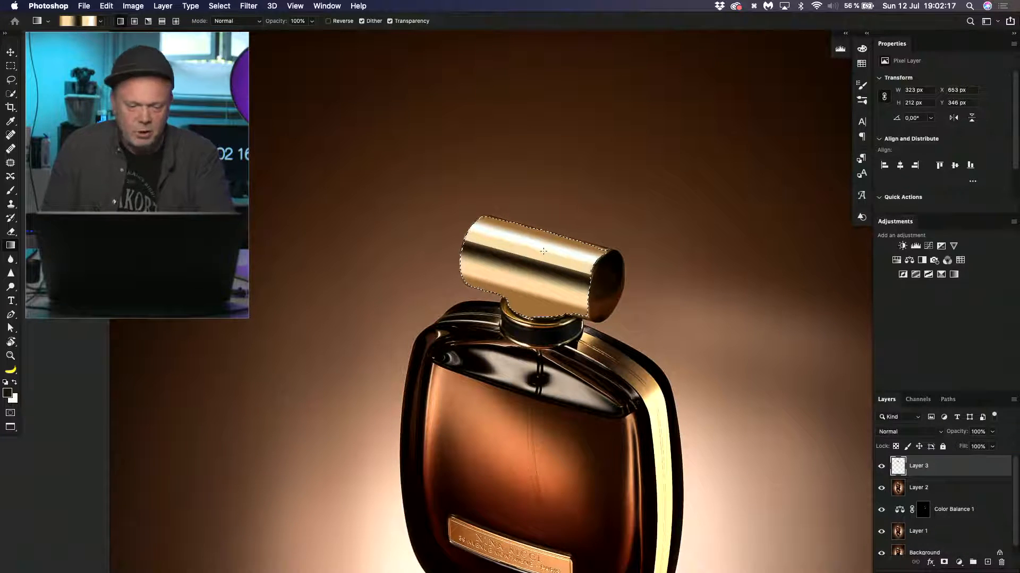
pyautogui.press('super+d')
pyautogui.press('super+minus')
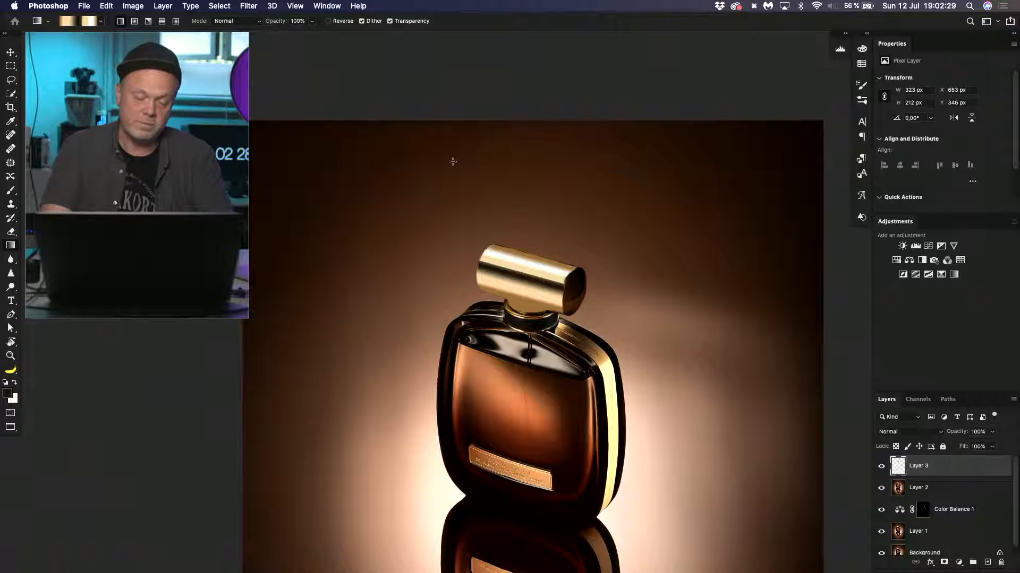
pyautogui.press('cmd+minus')
pyautogui.press('super+0')
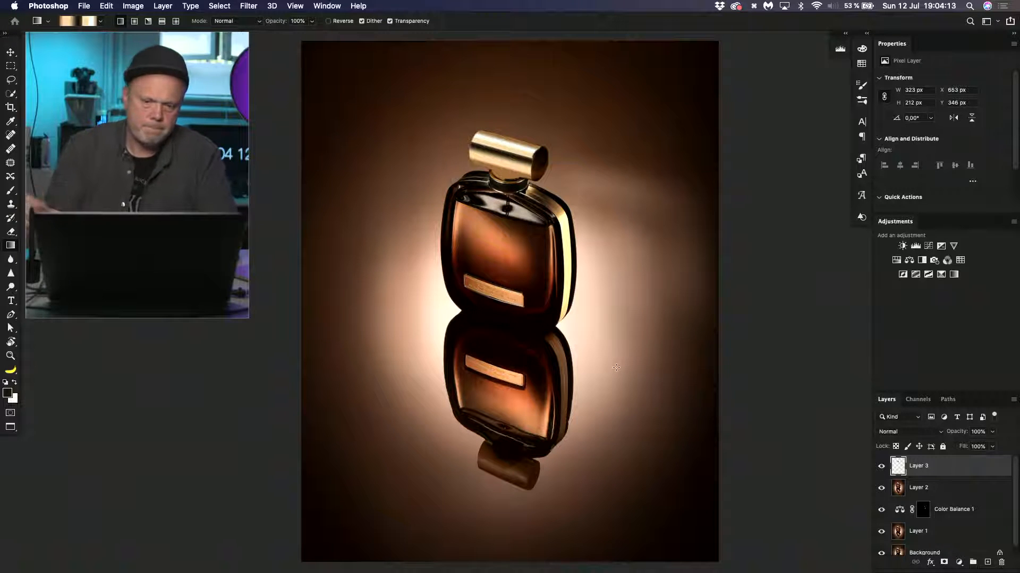
# - Try a gradient stroke along the side edge of the bottle's reflection and undo it
pyautogui.press('super+plus')
pyautogui.press('super+plus')
pyautogui.press('super+plus')
pyautogui.press('super+plus')
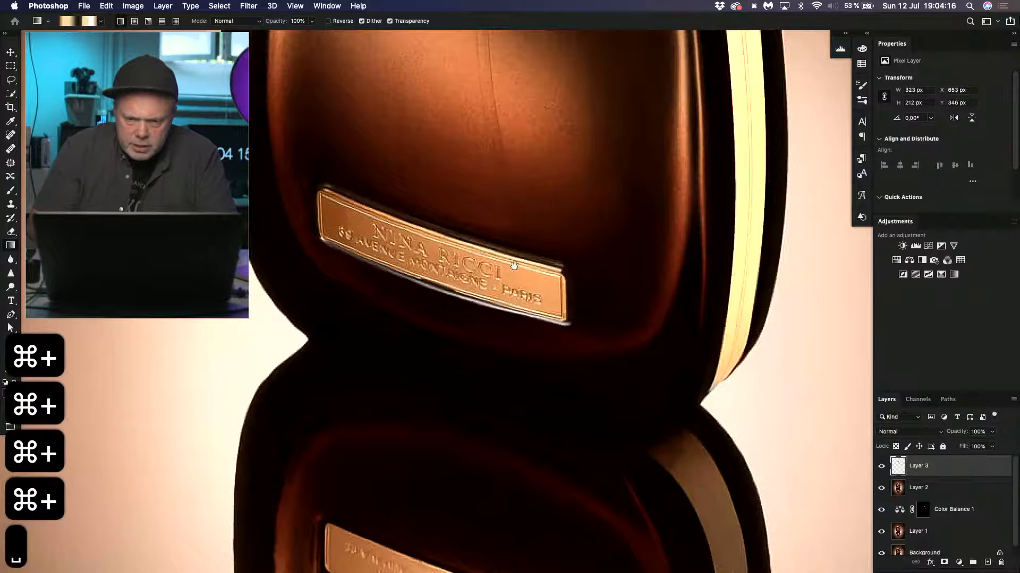
pyautogui.moveTo(514, 265); pyautogui.dragTo(460, 123)
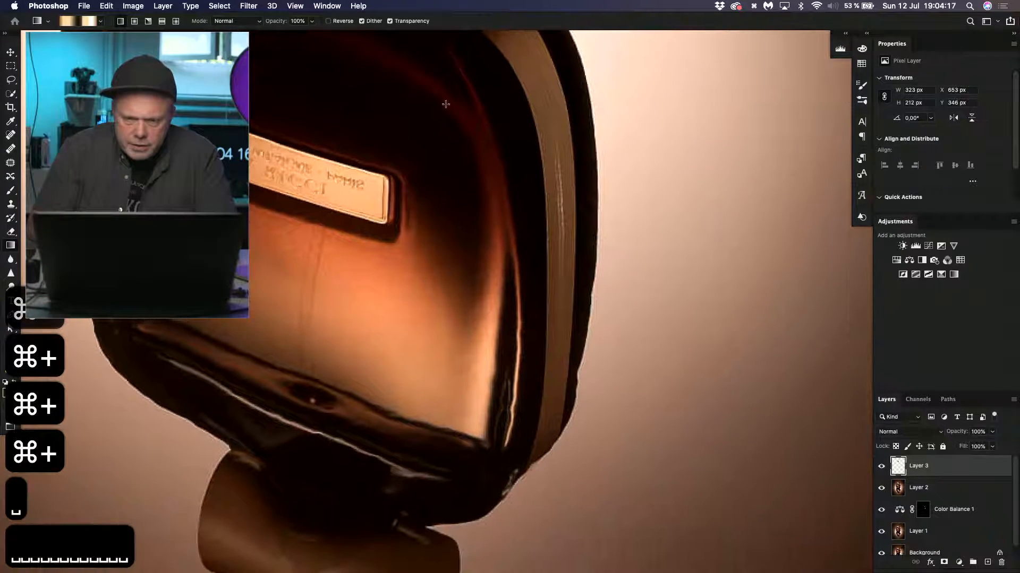
pyautogui.moveTo(563, 269); pyautogui.dragTo(605, 406)
pyautogui.press('super+z')
pyautogui.press('m')
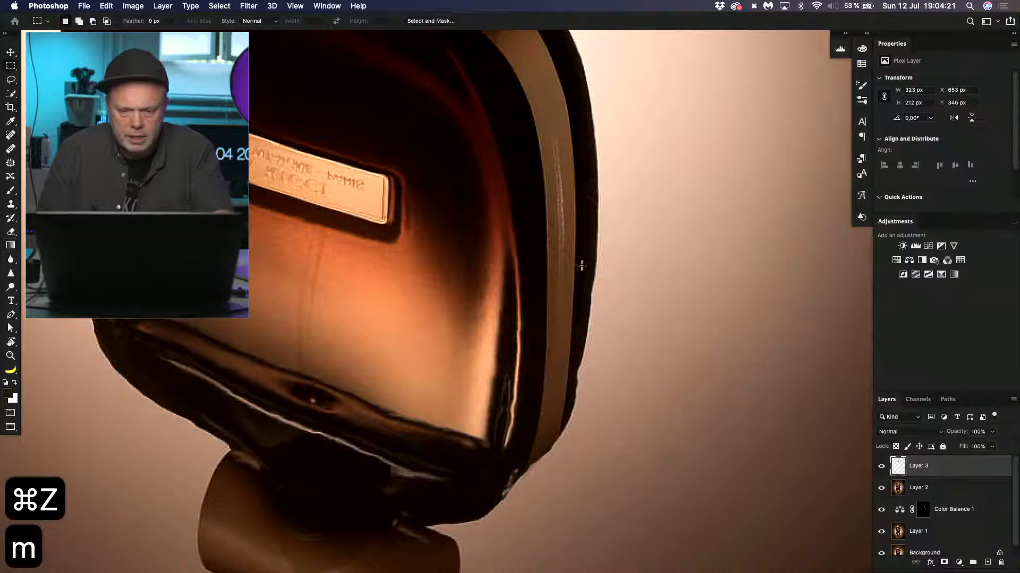
# - Paint two small dark arrows with a small brush, pointing at the outer side edge of the bottle's reflection
pyautogui.press('b')
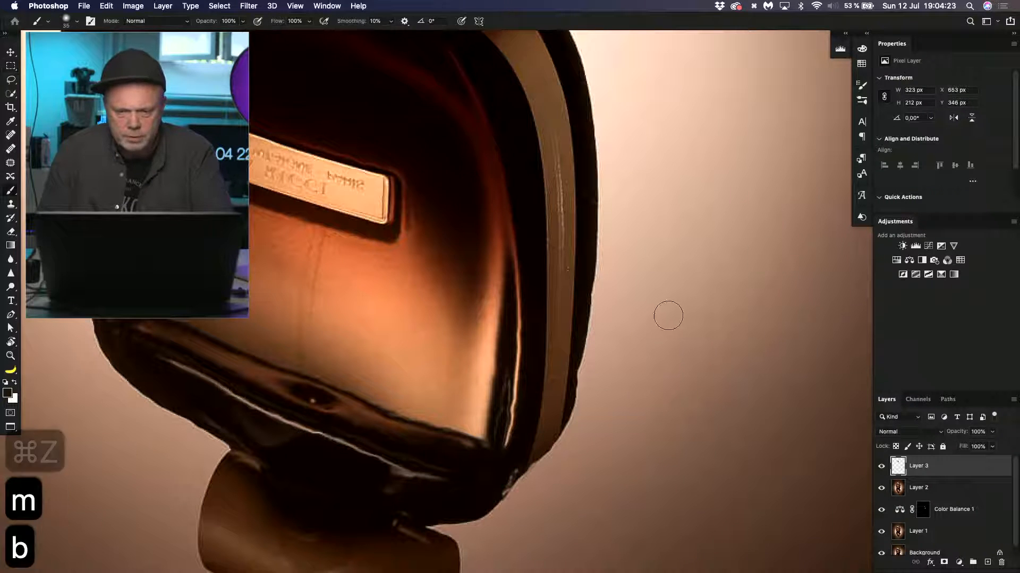
pyautogui.moveTo(662, 334); pyautogui.dragTo(635, 333)
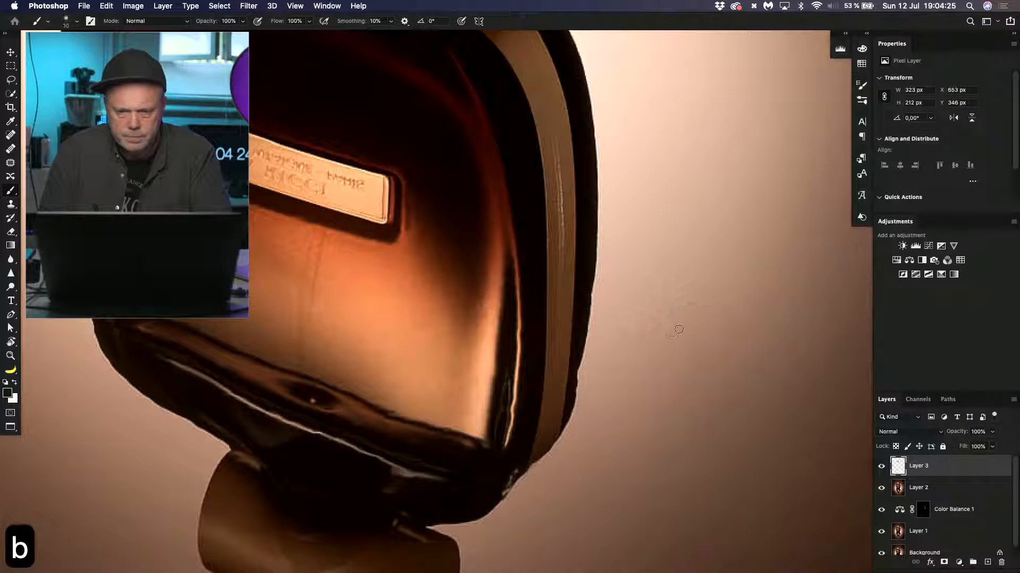
pyautogui.moveTo(666, 369)
pyautogui.mouseDown()
pyautogui.moveTo(596, 373)
pyautogui.moveTo(608, 382)
pyautogui.mouseUp()
pyautogui.moveTo(587, 370); pyautogui.dragTo(611, 359)
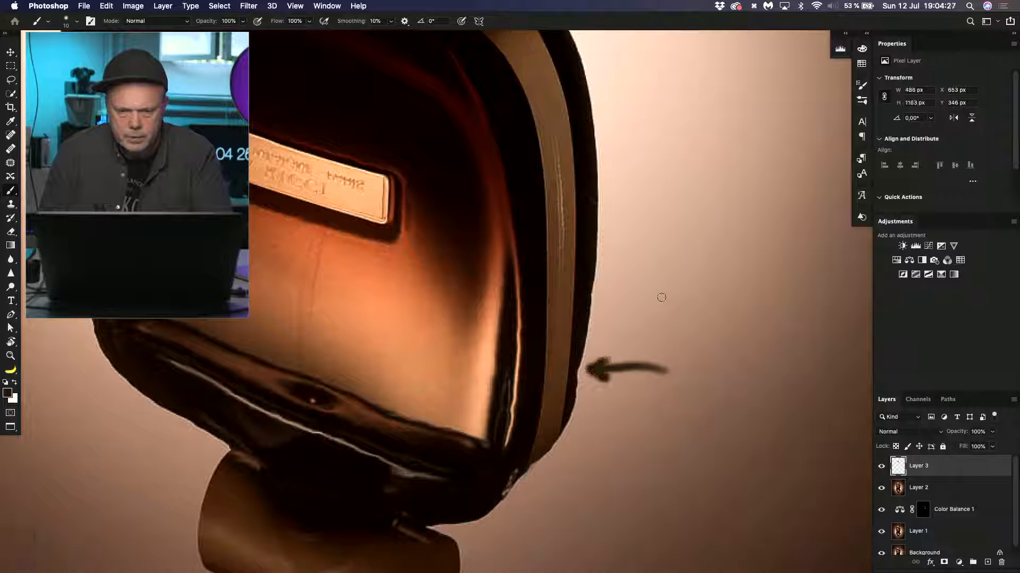
pyautogui.moveTo(661, 299)
pyautogui.mouseDown()
pyautogui.moveTo(605, 298)
pyautogui.moveTo(619, 318)
pyautogui.mouseUp()
pyautogui.moveTo(600, 299); pyautogui.dragTo(618, 291)
pyautogui.press('super+minus')
pyautogui.press('super+minus')
pyautogui.press('super+minus')
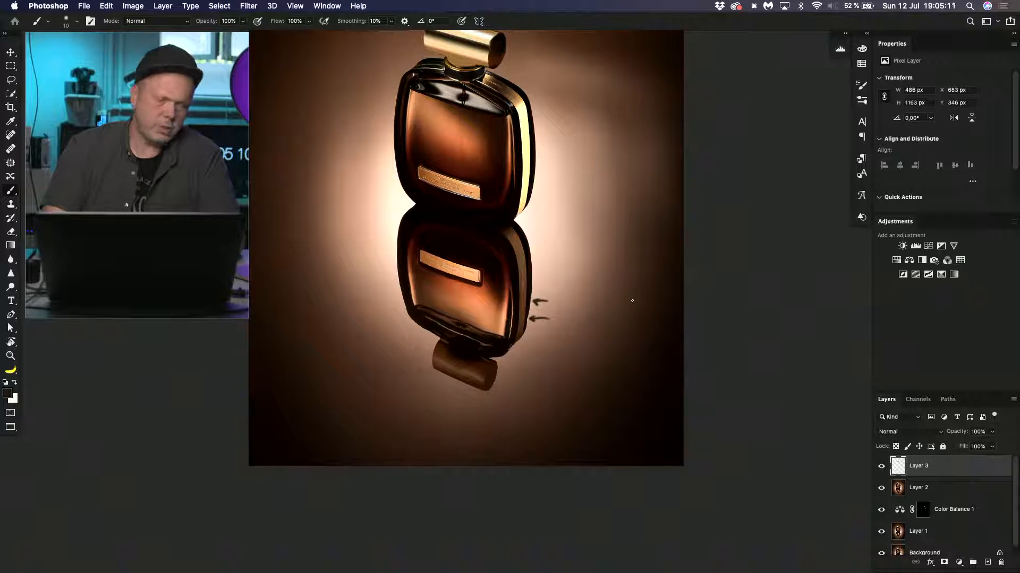
pyautogui.press('super+0')
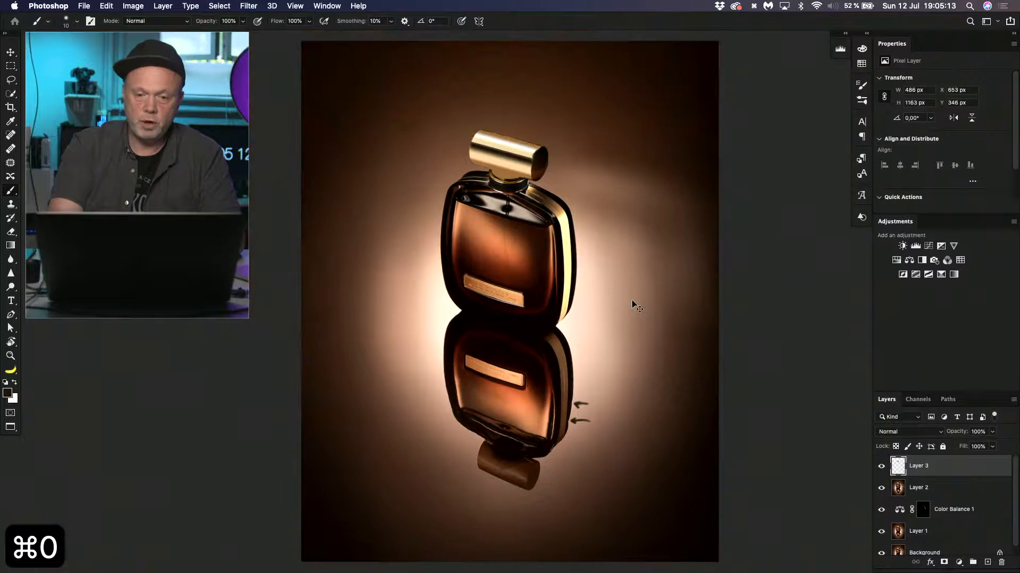
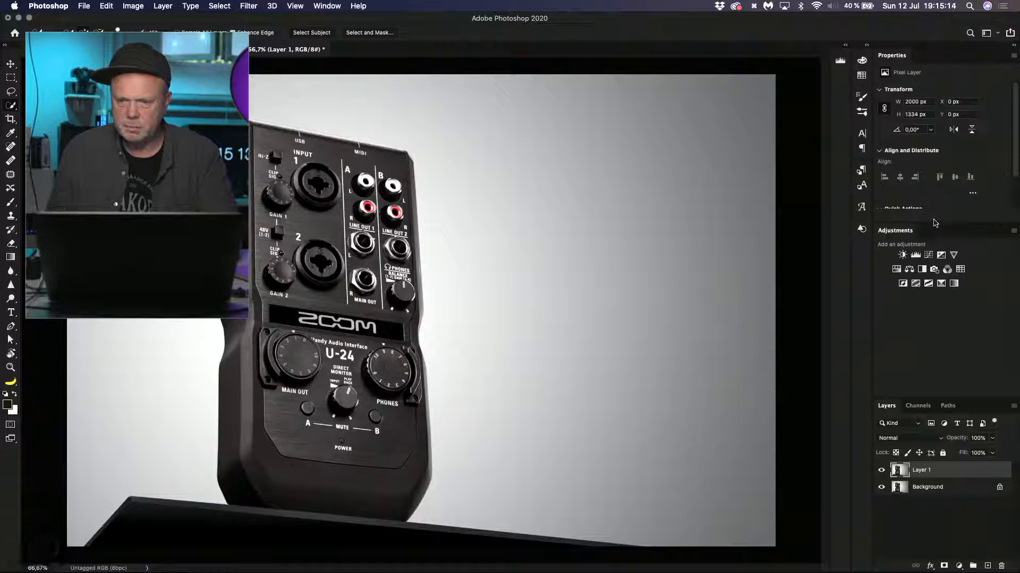
# - Select the audio interface with Select Subject and extend the selection over the dark table surface beneath it
pyautogui.moveTo(935, 222); pyautogui.dragTo(937, 265)
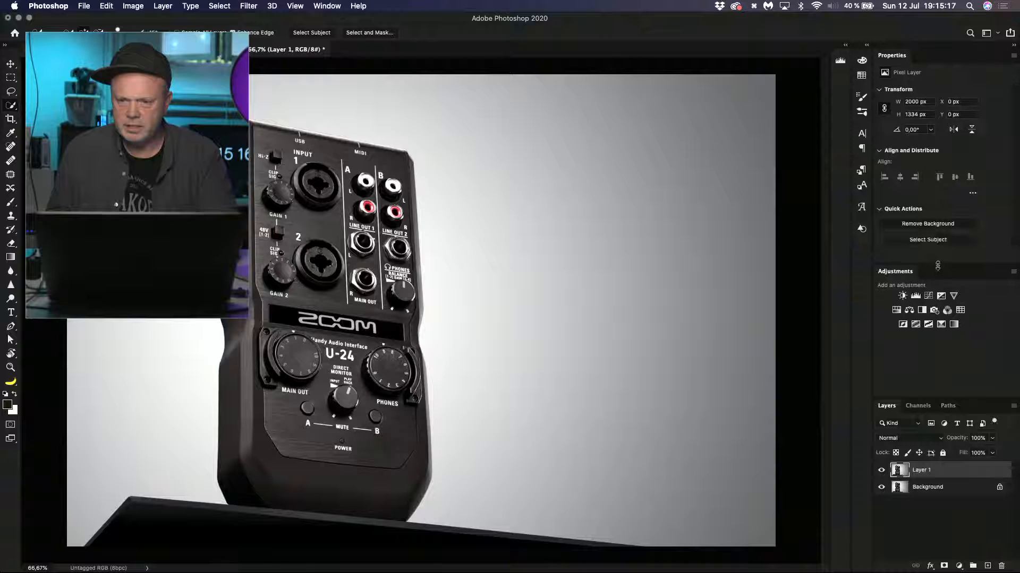
pyautogui.click(927, 241)
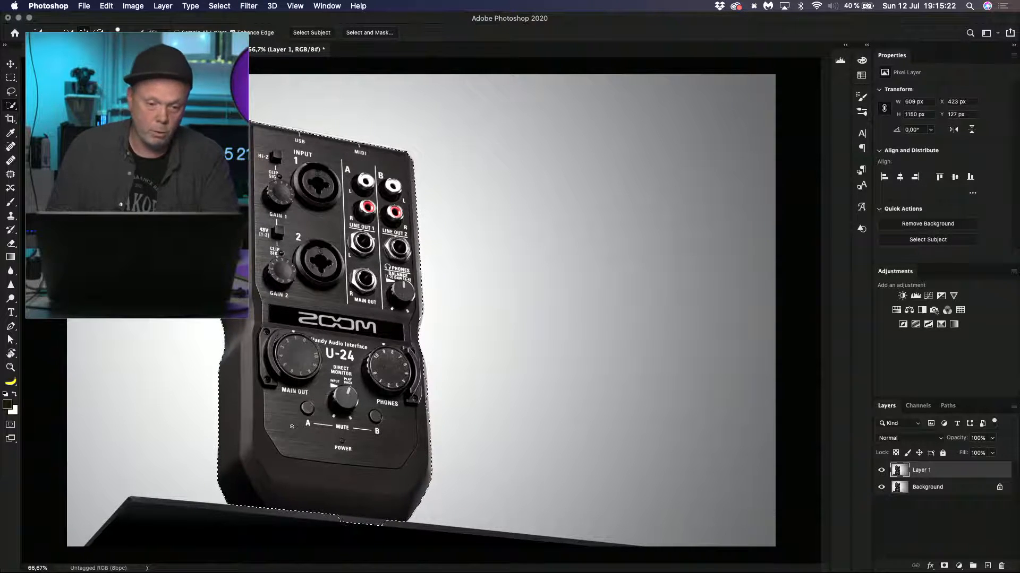
pyautogui.moveTo(298, 424); pyautogui.dragTo(286, 437)
pyautogui.moveTo(287, 518)
pyautogui.mouseDown()
pyautogui.moveTo(193, 521)
pyautogui.moveTo(375, 539)
pyautogui.moveTo(336, 507)
pyautogui.moveTo(457, 528)
pyautogui.mouseUp()
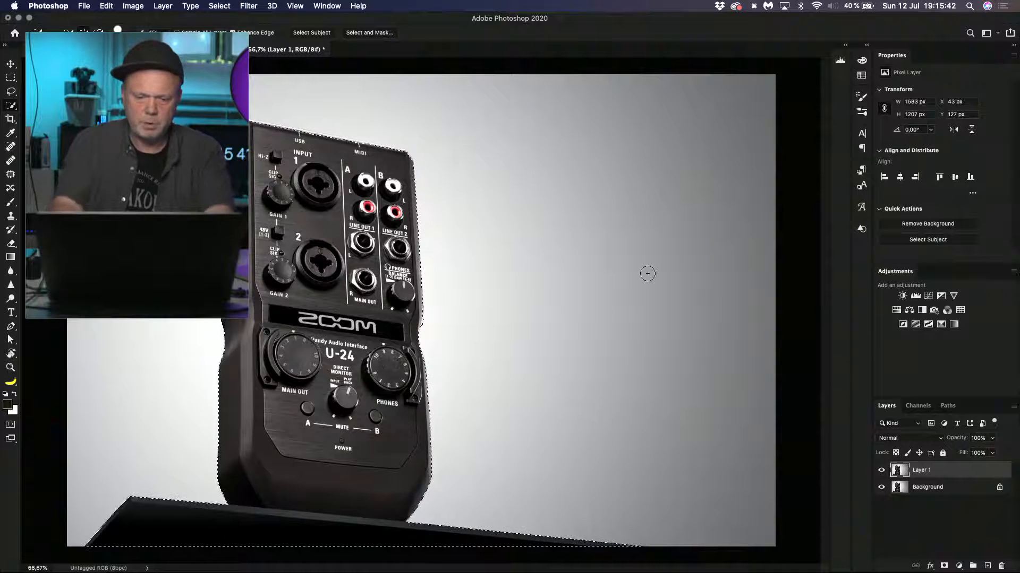
# - Copy the selected device and table to a new layer and open that layer in the Camera Raw filter
pyautogui.press('super+j')
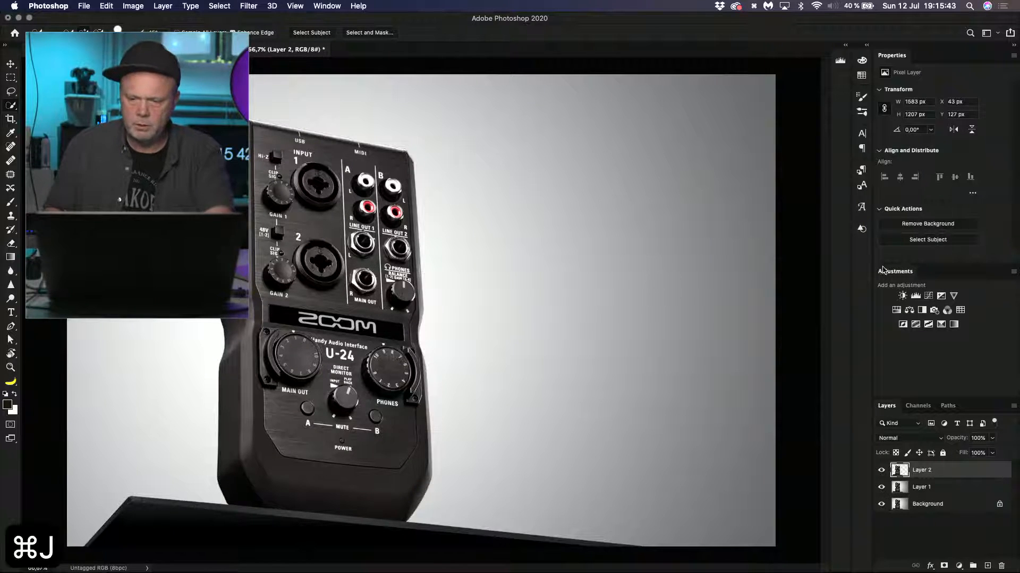
pyautogui.click(924, 487)
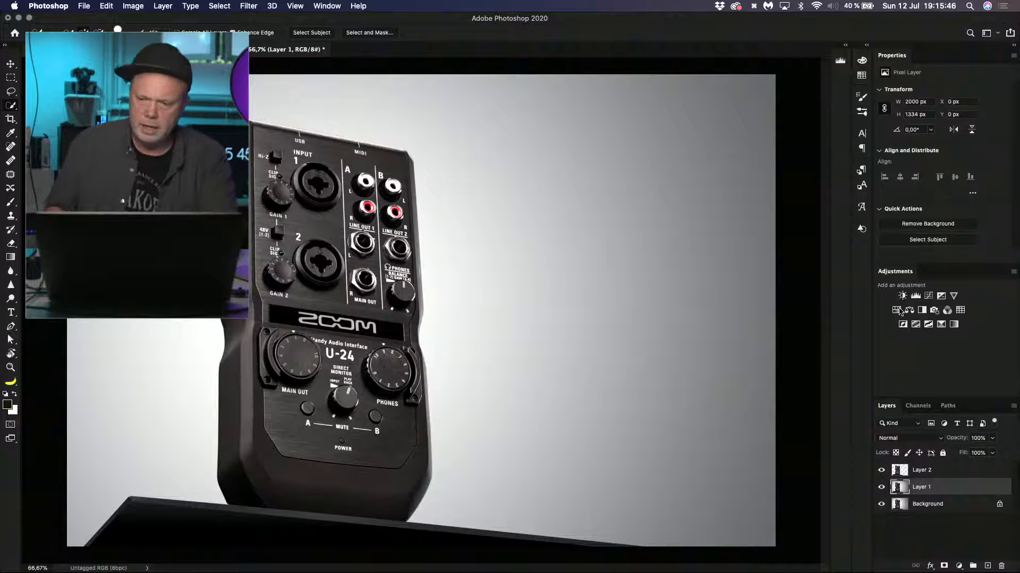
pyautogui.click(930, 470)
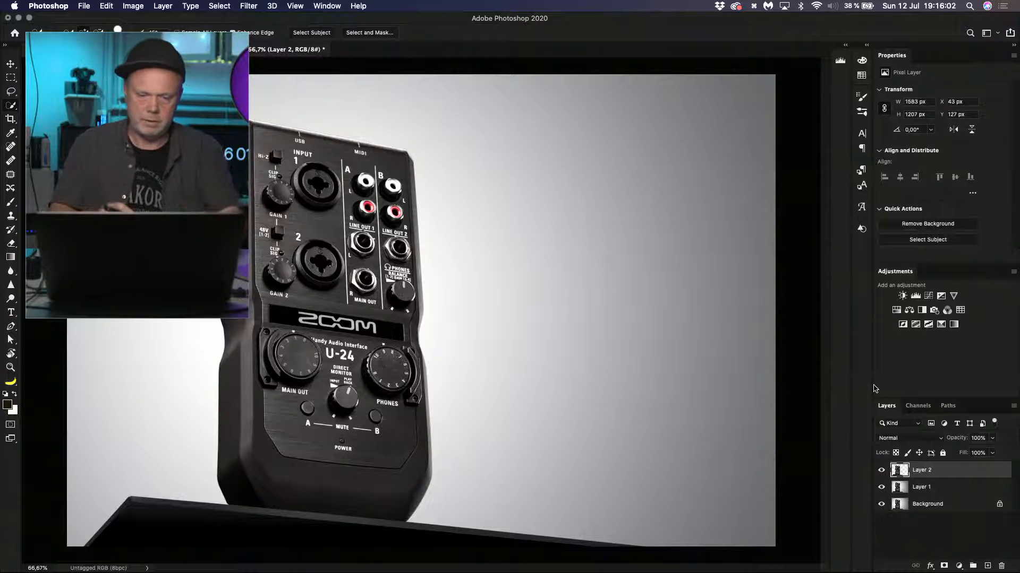
pyautogui.press('shift+super+a')
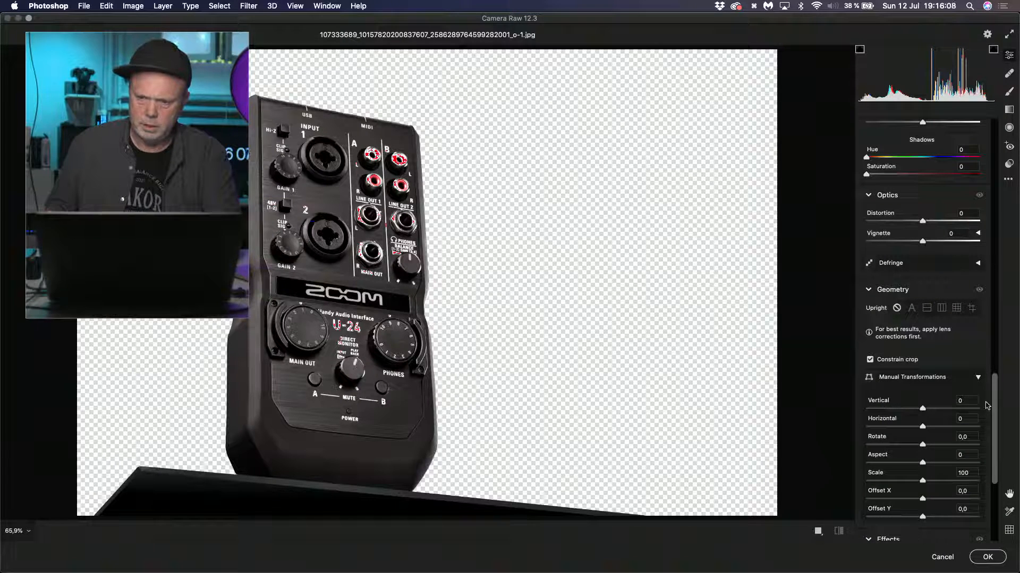
pyautogui.scroll(15, 955, 175)
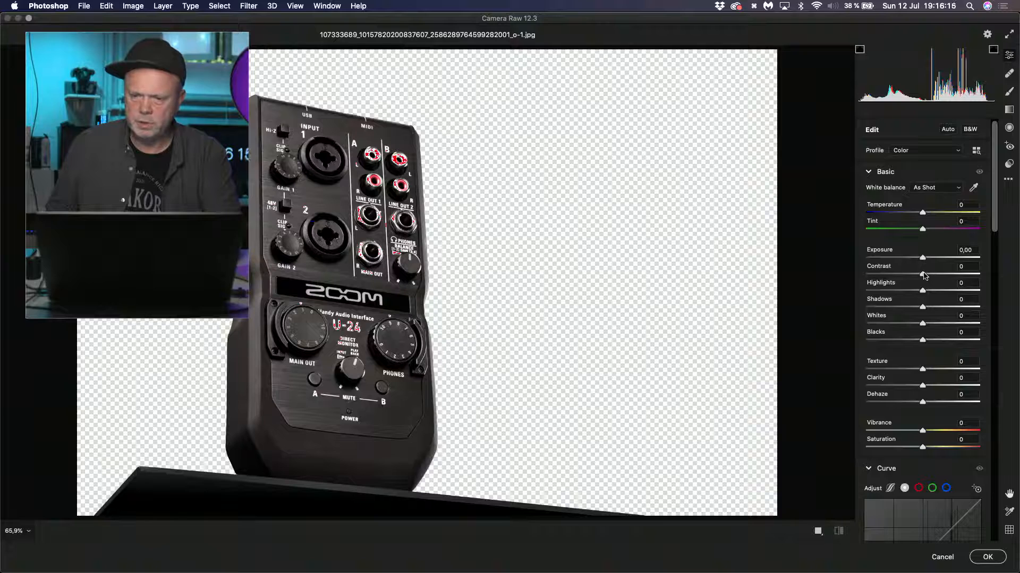
# - Try Camera Raw contrast of +76 with a custom S-shaped point curve on the device layer, and undo the filter
pyautogui.moveTo(924, 274); pyautogui.dragTo(966, 294)
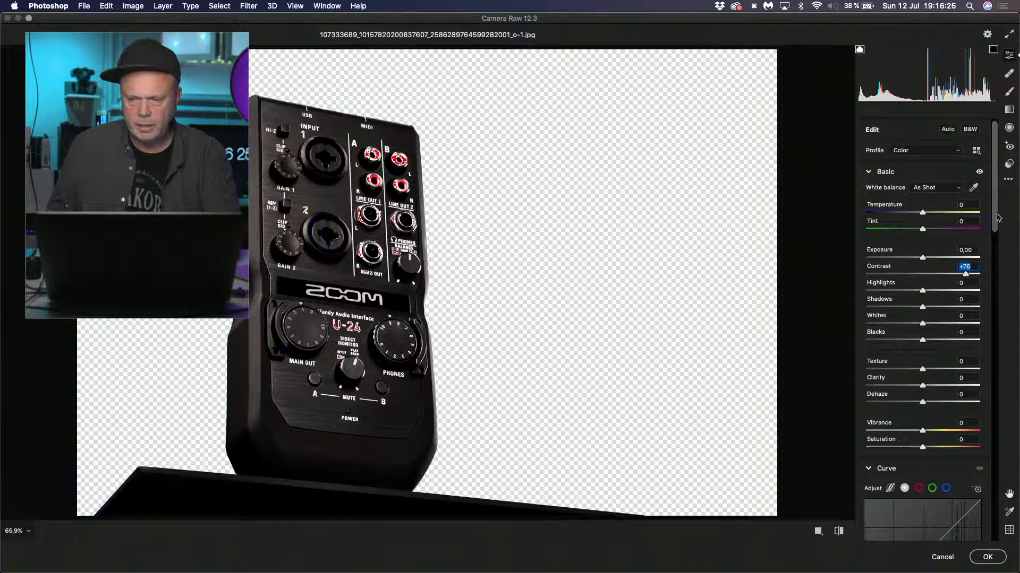
pyautogui.scroll(-10, 986, 240)
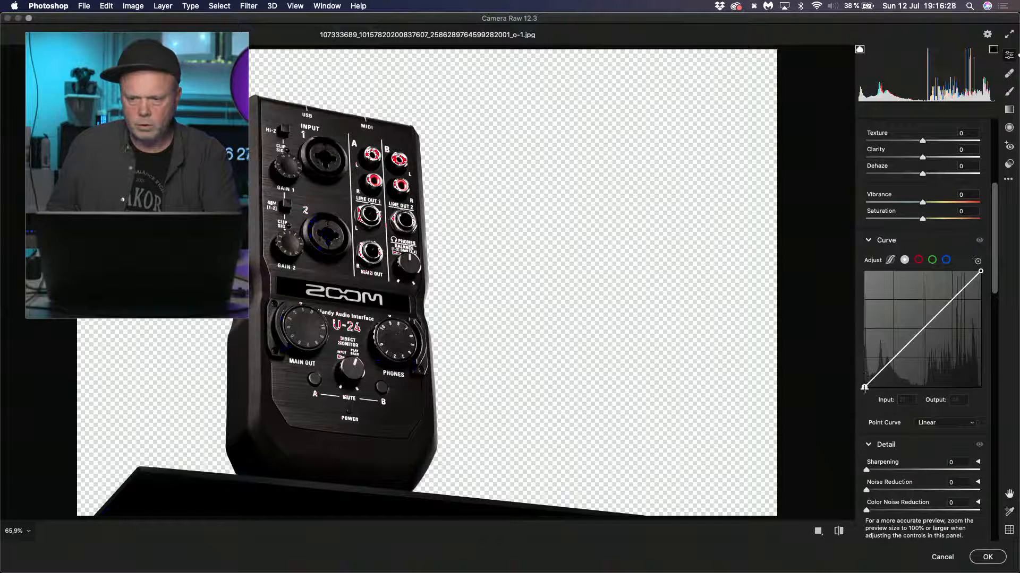
pyautogui.moveTo(864, 387); pyautogui.dragTo(891, 364)
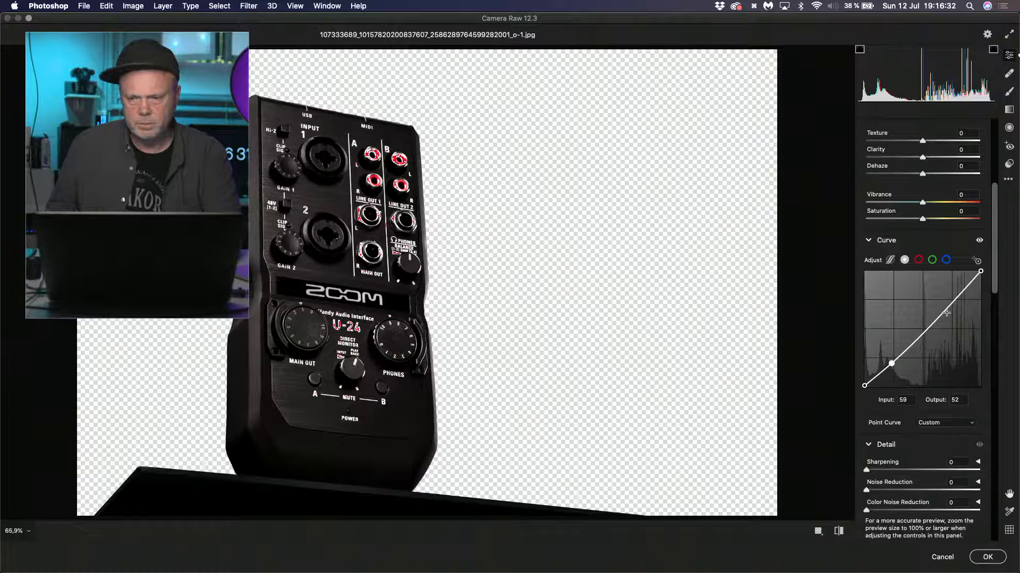
pyautogui.moveTo(946, 313)
pyautogui.mouseDown()
pyautogui.moveTo(938, 298)
pyautogui.moveTo(941, 306)
pyautogui.mouseUp()
pyautogui.moveTo(891, 363); pyautogui.dragTo(891, 362)
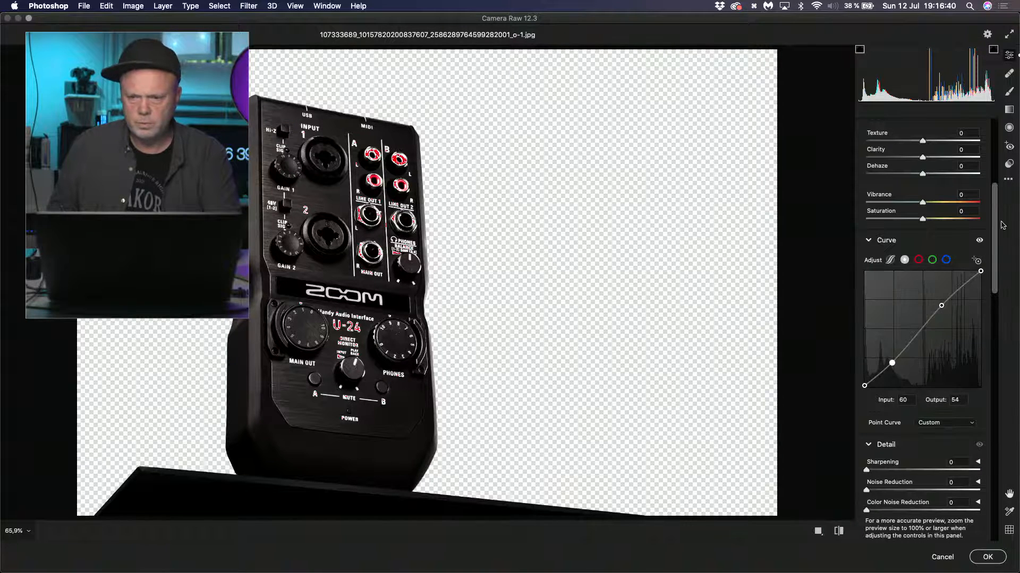
pyautogui.click(987, 557)
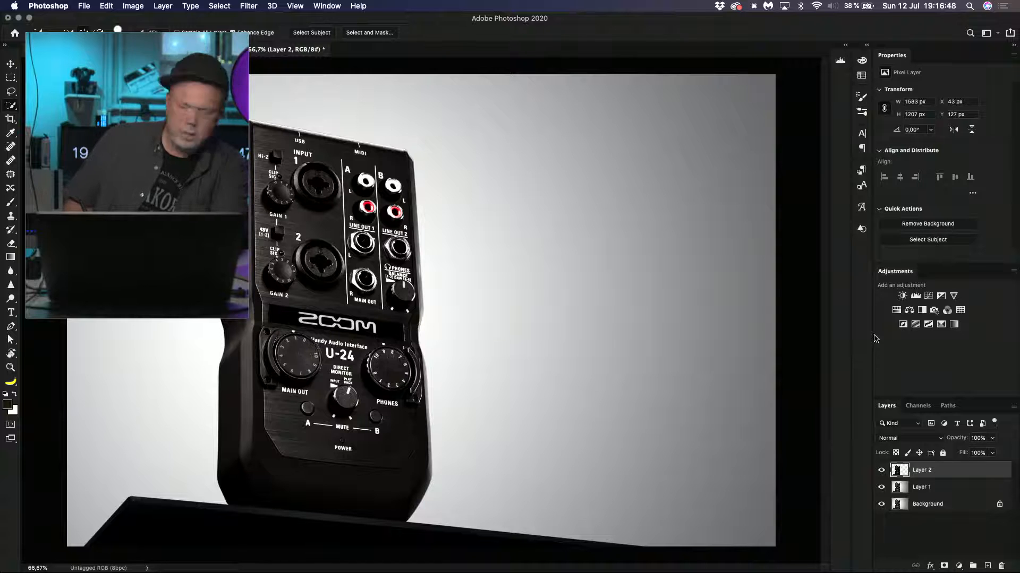
pyautogui.press('space')
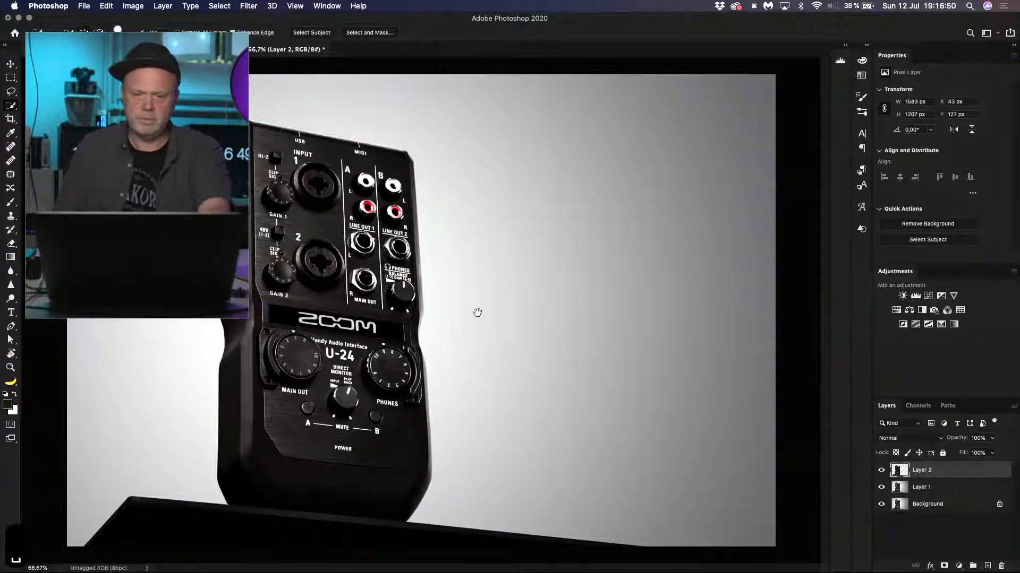
pyautogui.press('f')
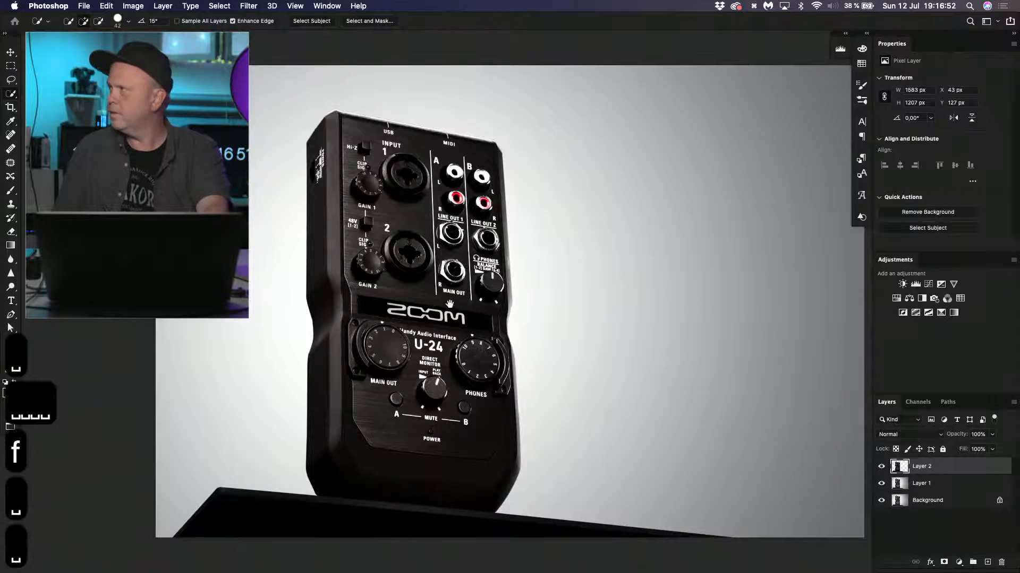
pyautogui.moveTo(453, 308); pyautogui.dragTo(498, 291)
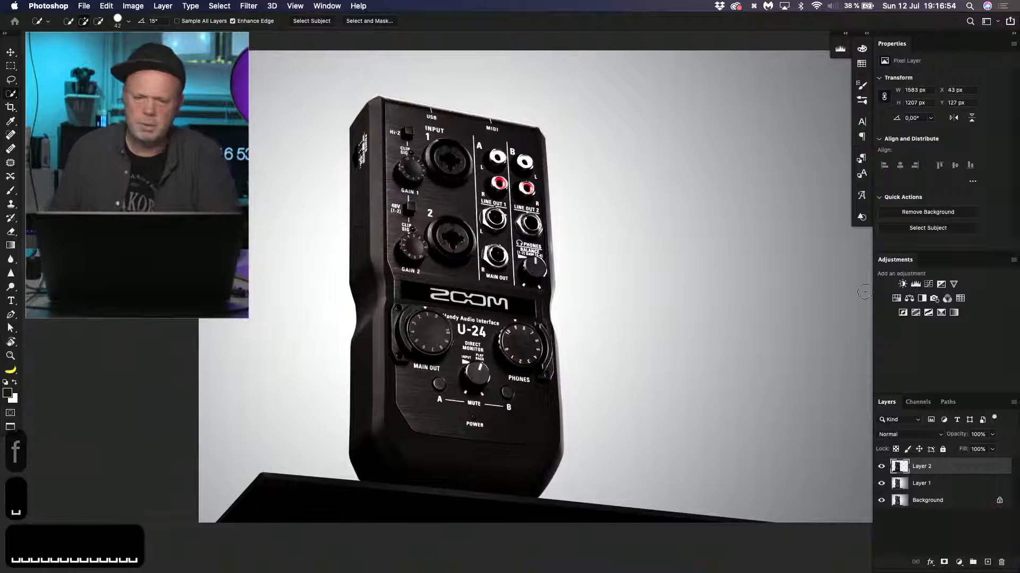
pyautogui.press('super+z')
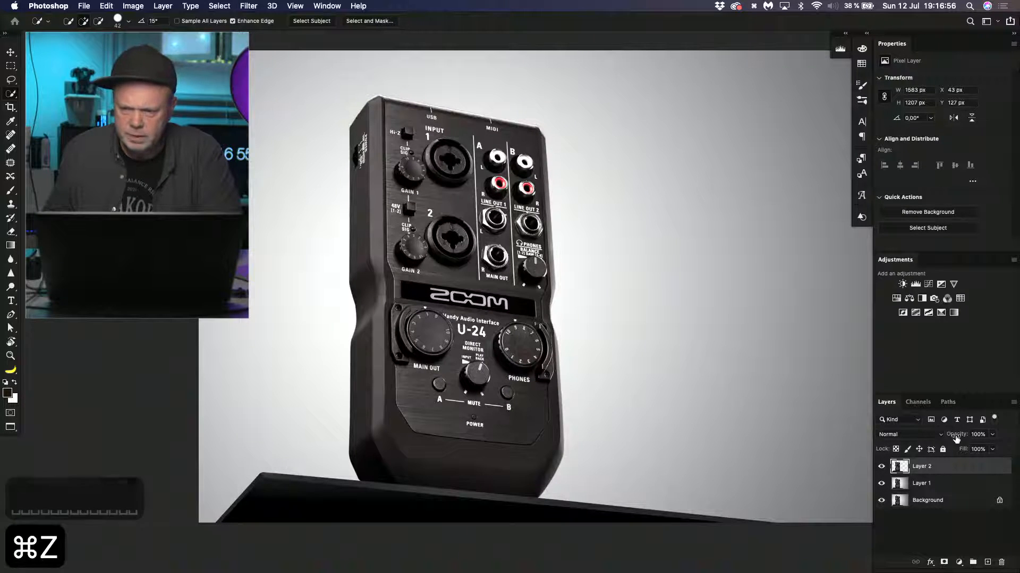
# - Add a Curves adjustment mapping shadows 82 to 58 and highlights 166 to 175, and merge it into the device layer
pyautogui.click(928, 284)
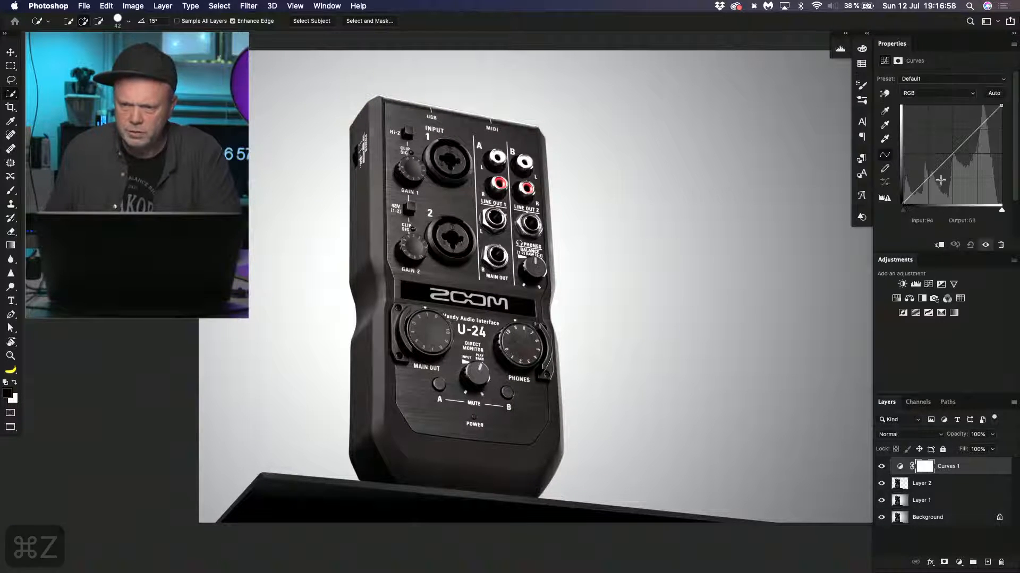
pyautogui.moveTo(933, 176); pyautogui.dragTo(933, 181)
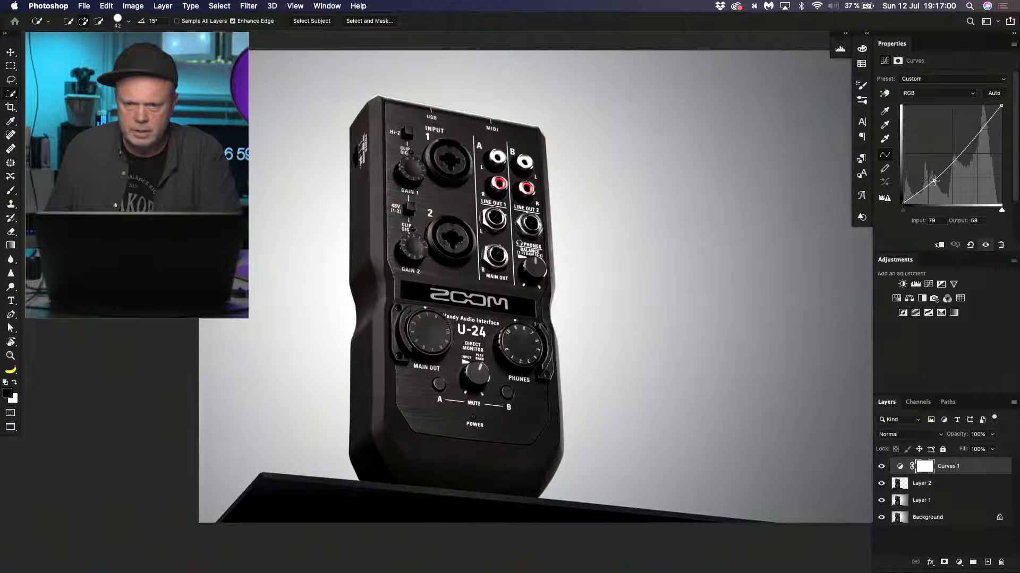
pyautogui.moveTo(966, 145); pyautogui.dragTo(967, 136)
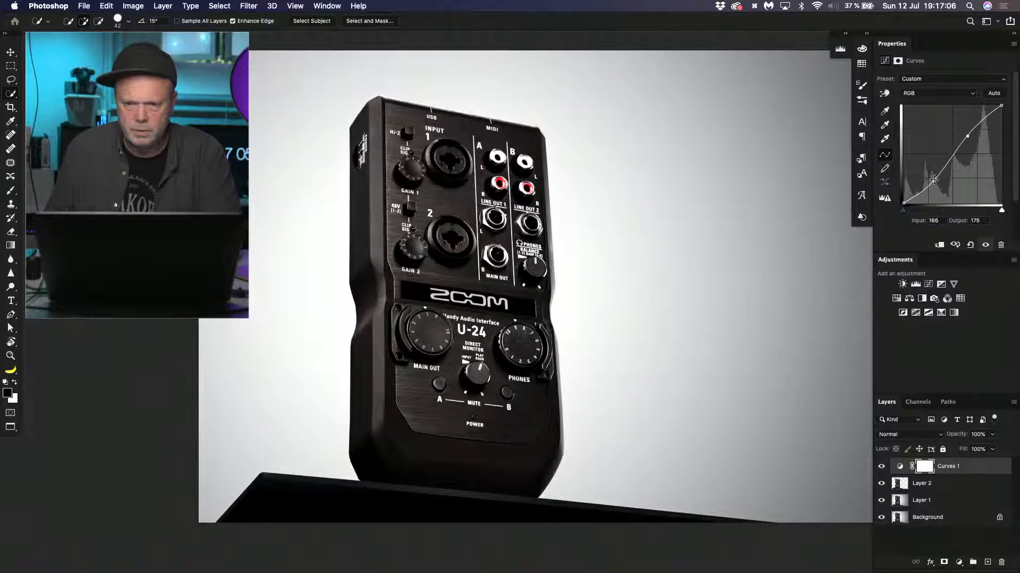
pyautogui.moveTo(933, 181); pyautogui.dragTo(936, 180)
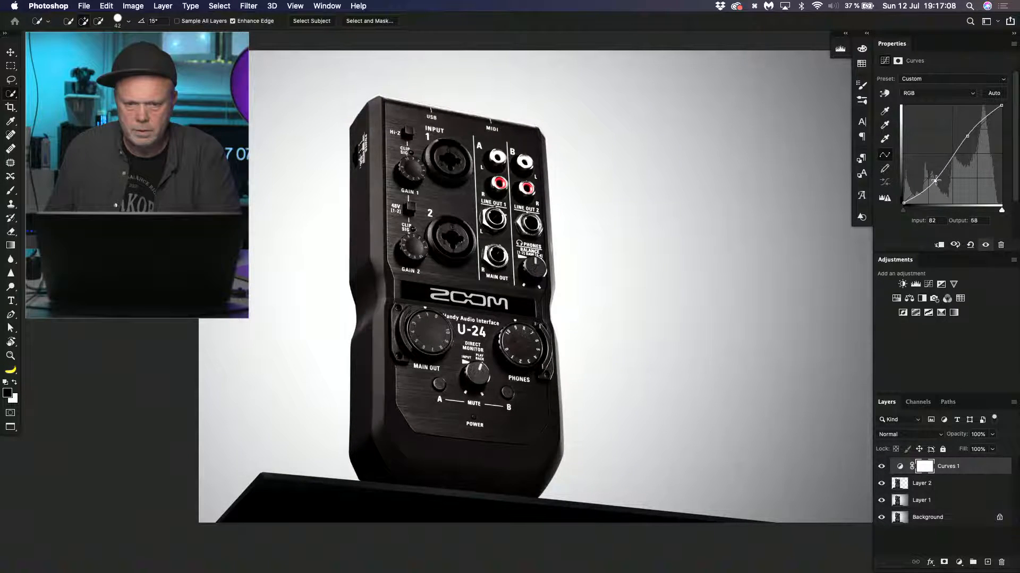
pyautogui.press('super+e')
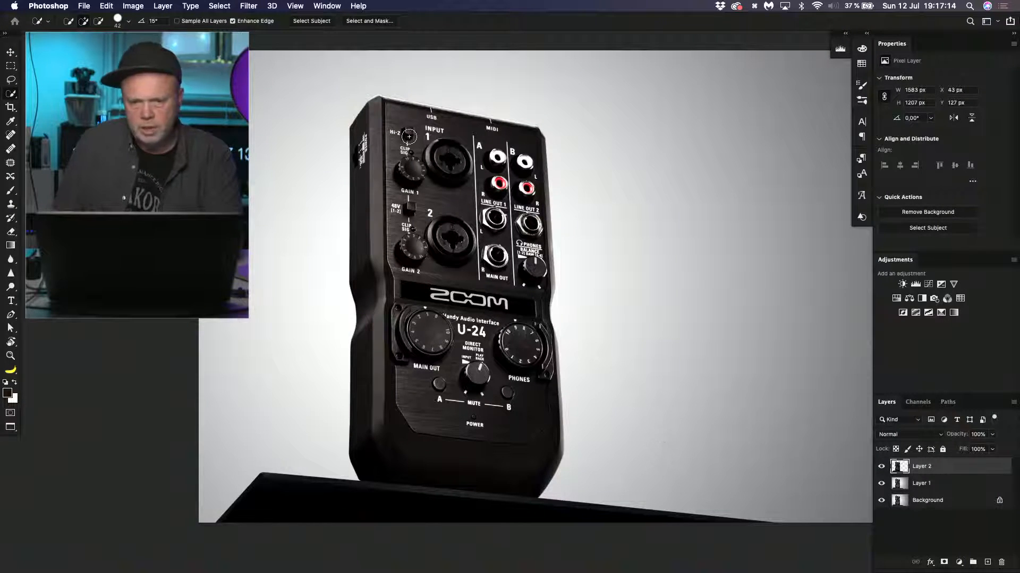
# - Outline the device's front face and its lower panel area with rectangular selections, clearing each one
pyautogui.press('m')
pyautogui.moveTo(375, 99)
pyautogui.mouseDown()
pyautogui.moveTo(457, 430)
pyautogui.moveTo(511, 451)
pyautogui.mouseUp()
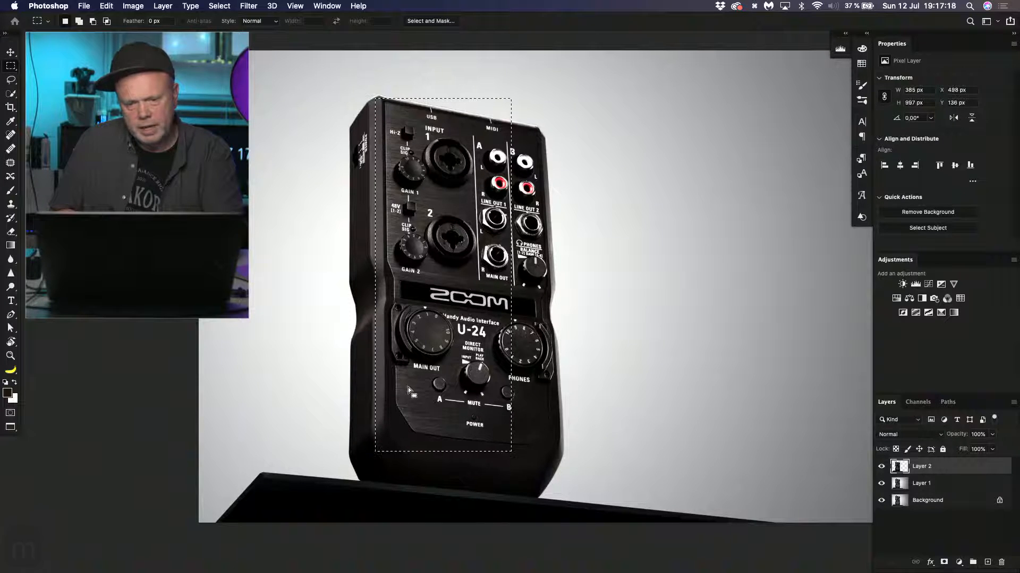
pyautogui.press('cmd+d')
pyautogui.moveTo(396, 373); pyautogui.dragTo(547, 436)
pyautogui.press('cmd+d')
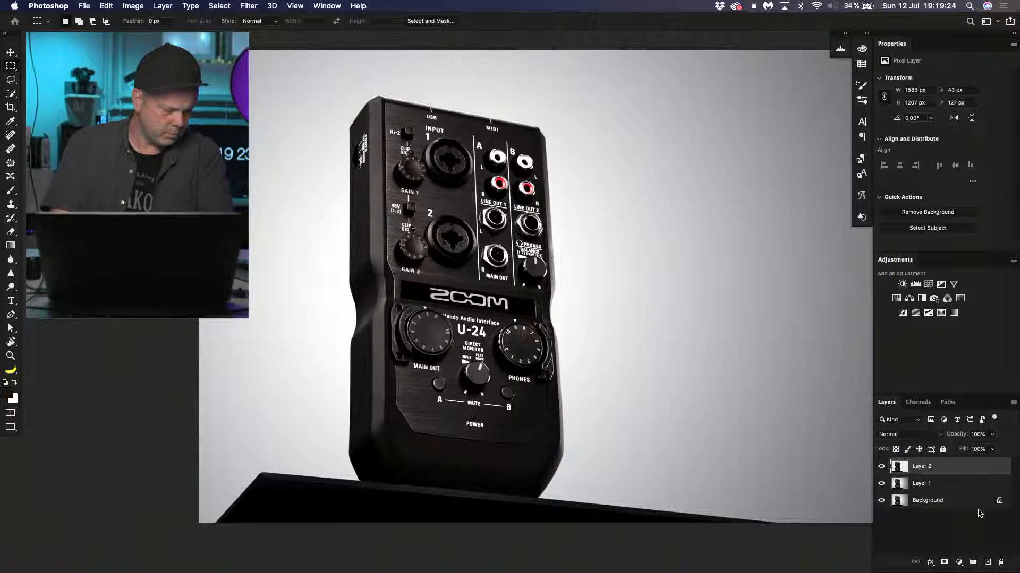
# - Select Layer 1 and prepare the Gradient tool with default colours and a dark-to-light blue gradient preset
pyautogui.click(944, 484)
pyautogui.press('g')
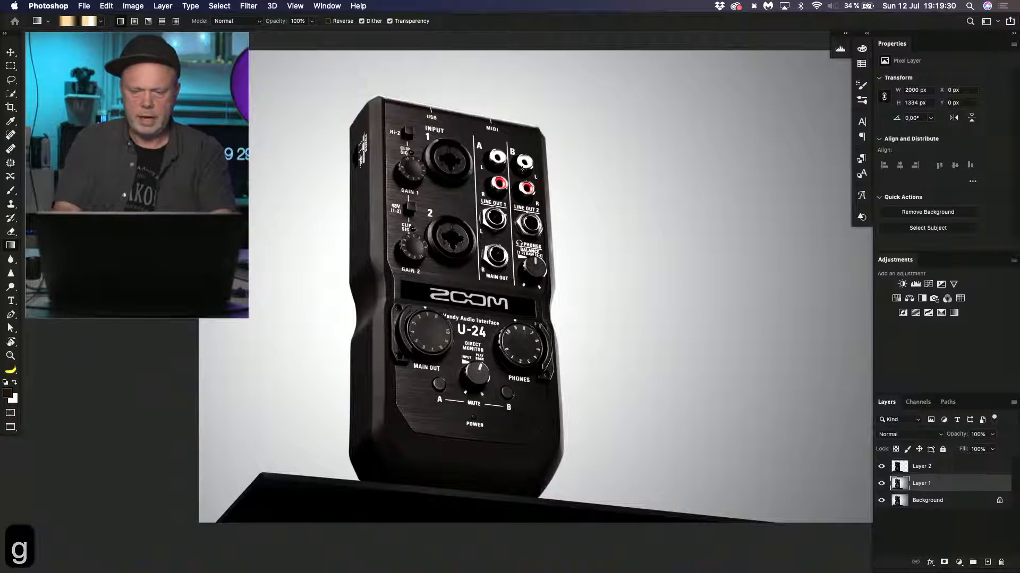
pyautogui.press('super+Tab')
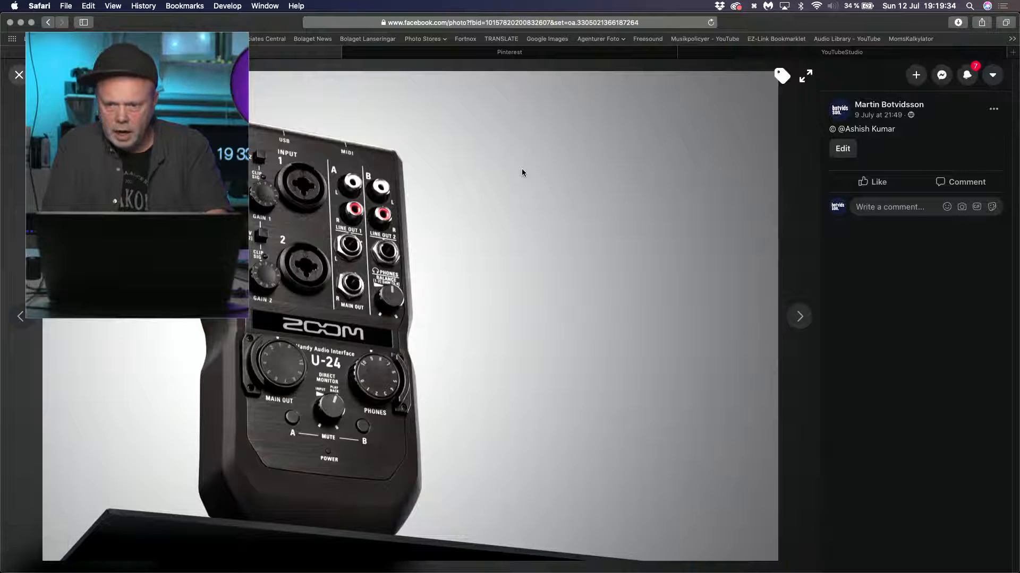
pyautogui.press('super+Tab')
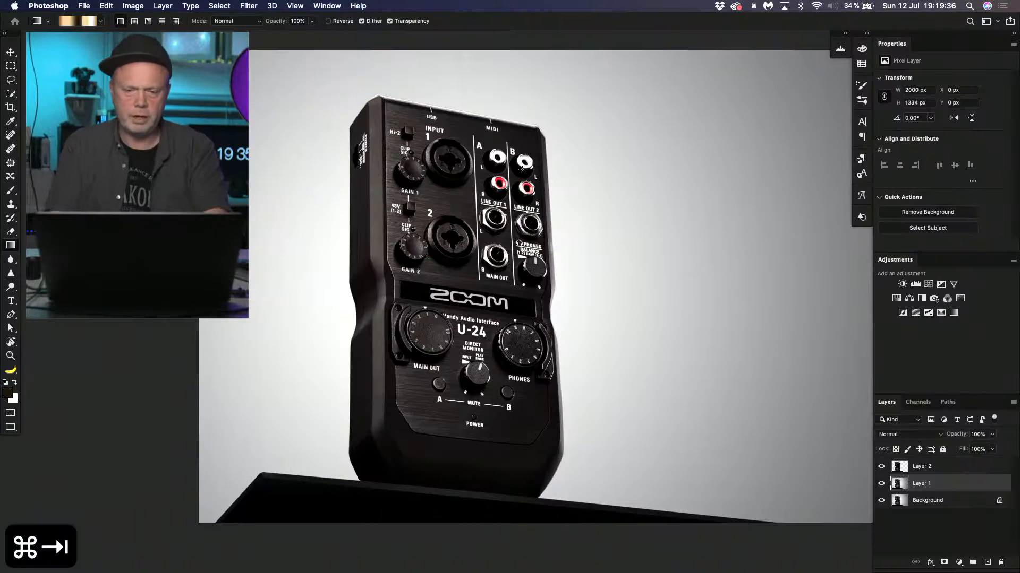
pyautogui.press('super+minus')
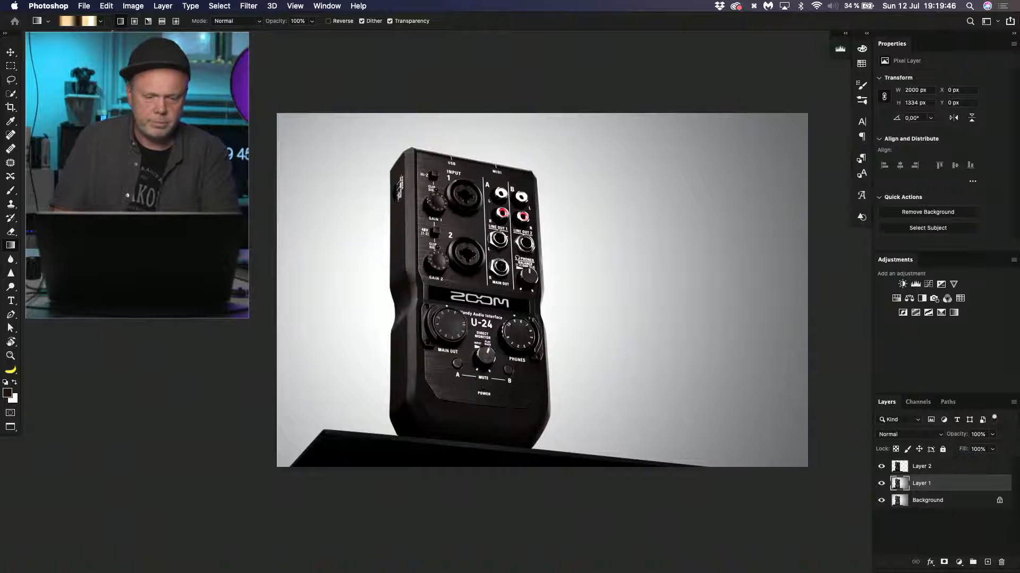
pyautogui.press('d')
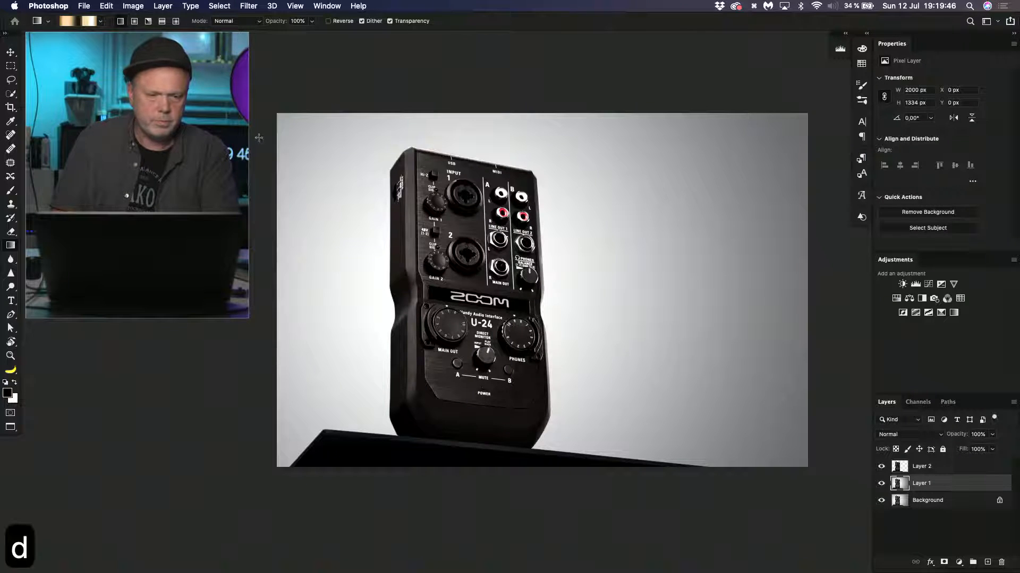
pyautogui.click(101, 21)
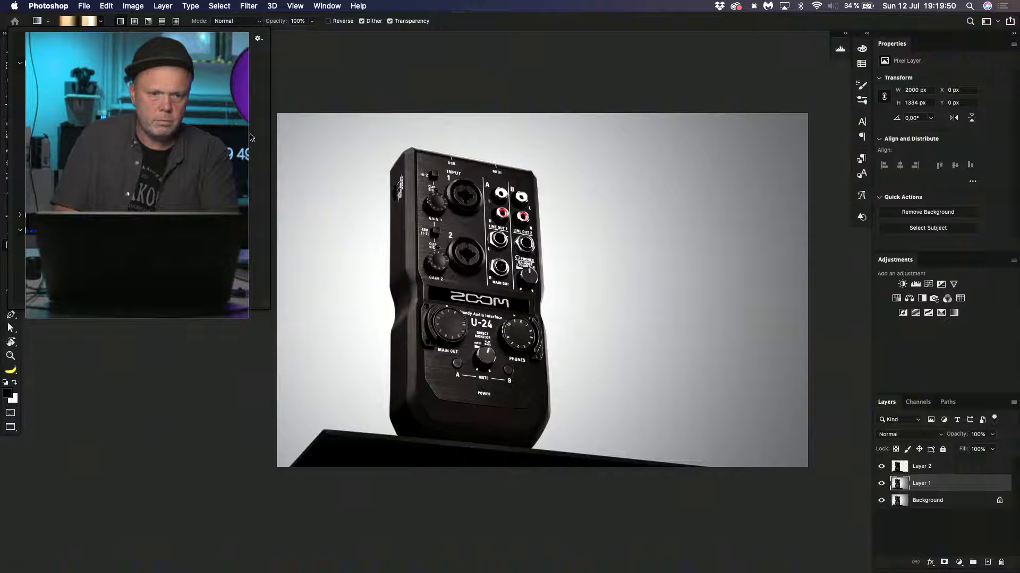
pyautogui.click(80, 133)
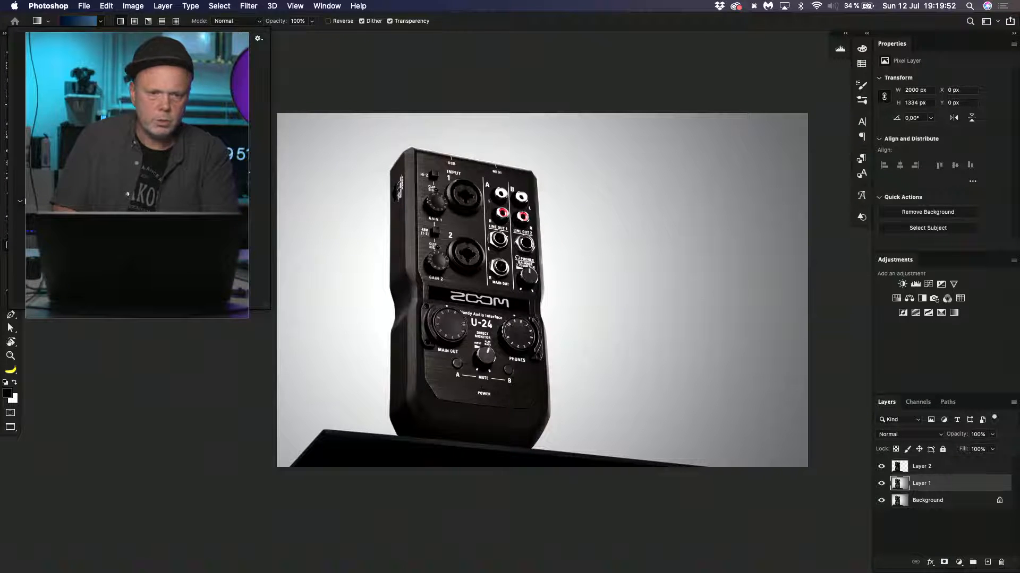
# - Try linear blue gradients on Layer 1, running from dark above to lighter blue near the table
pyautogui.moveTo(401, 458); pyautogui.dragTo(420, 396)
pyautogui.moveTo(461, 331); pyautogui.dragTo(422, 475)
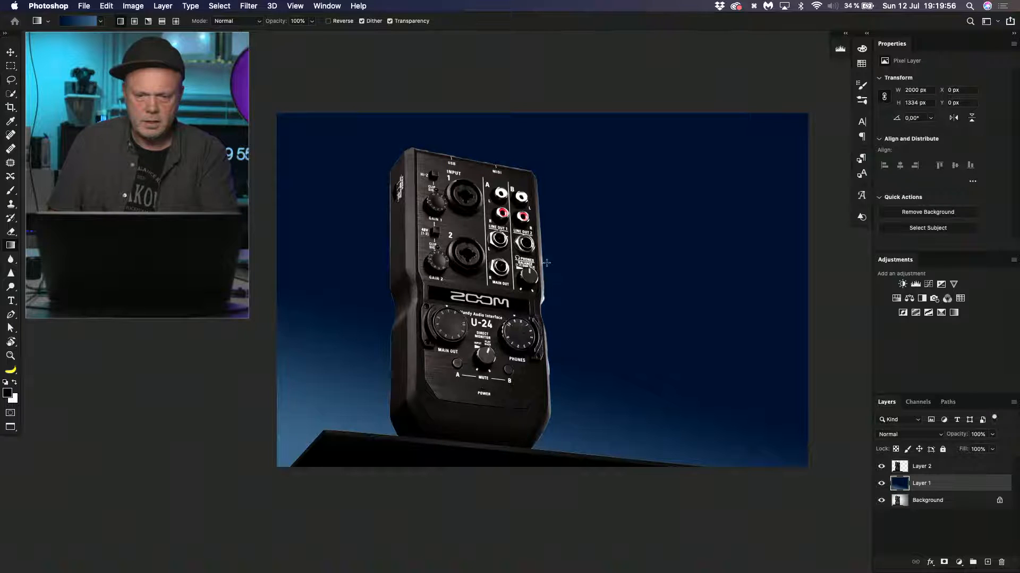
pyautogui.moveTo(546, 263); pyautogui.dragTo(541, 302)
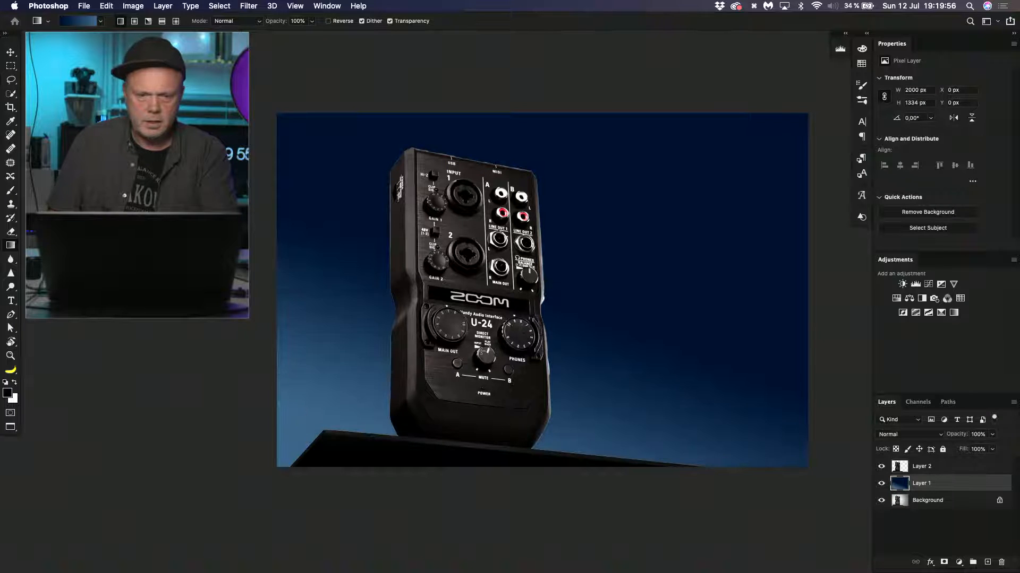
# - Switch the gradient to radial and reversed, and draw a light blue glow on Layer 1 centred behind the device
pyautogui.click(134, 21)
pyautogui.moveTo(484, 367); pyautogui.dragTo(483, 402)
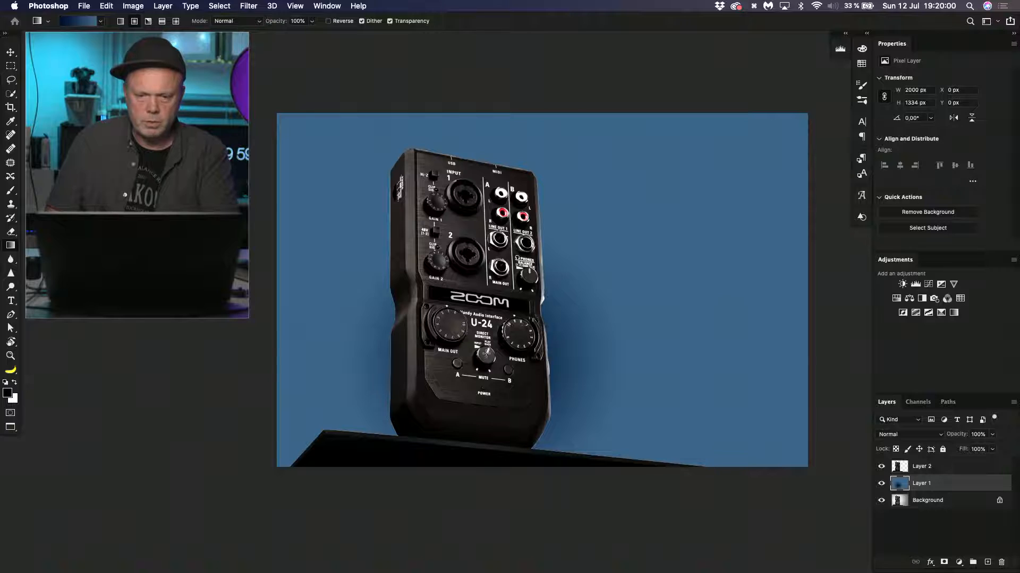
pyautogui.click(328, 21)
pyautogui.moveTo(453, 287); pyautogui.dragTo(435, 499)
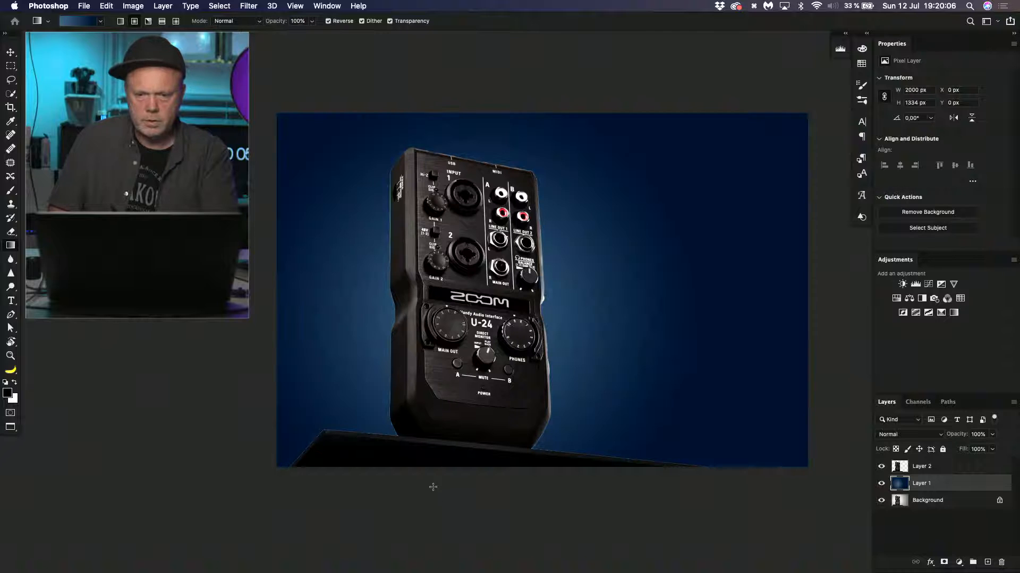
pyautogui.moveTo(470, 355); pyautogui.dragTo(438, 538)
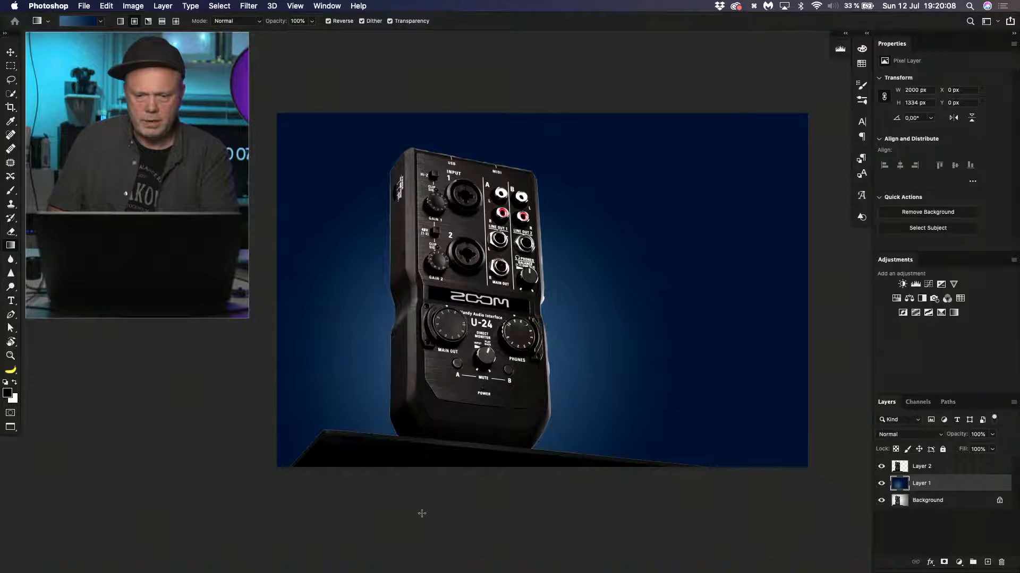
# - Redraw the radial gradient on Layer 1 as a wide glow from the device's base to well beyond the canvas's lower-left corner
pyautogui.press('super+minus')
pyautogui.moveTo(505, 291); pyautogui.dragTo(336, 485)
pyautogui.press('super+z')
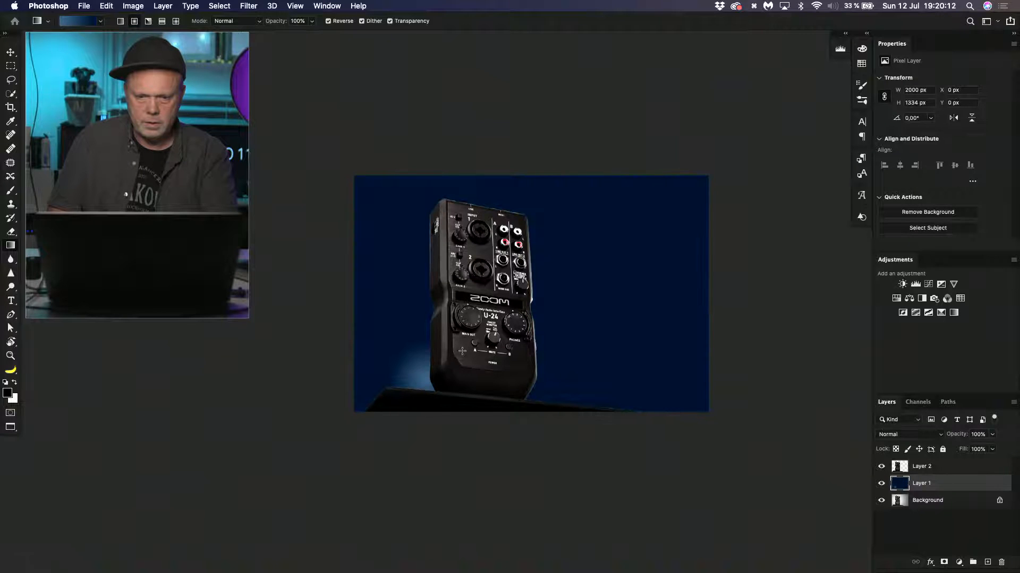
pyautogui.moveTo(457, 366); pyautogui.dragTo(260, 551)
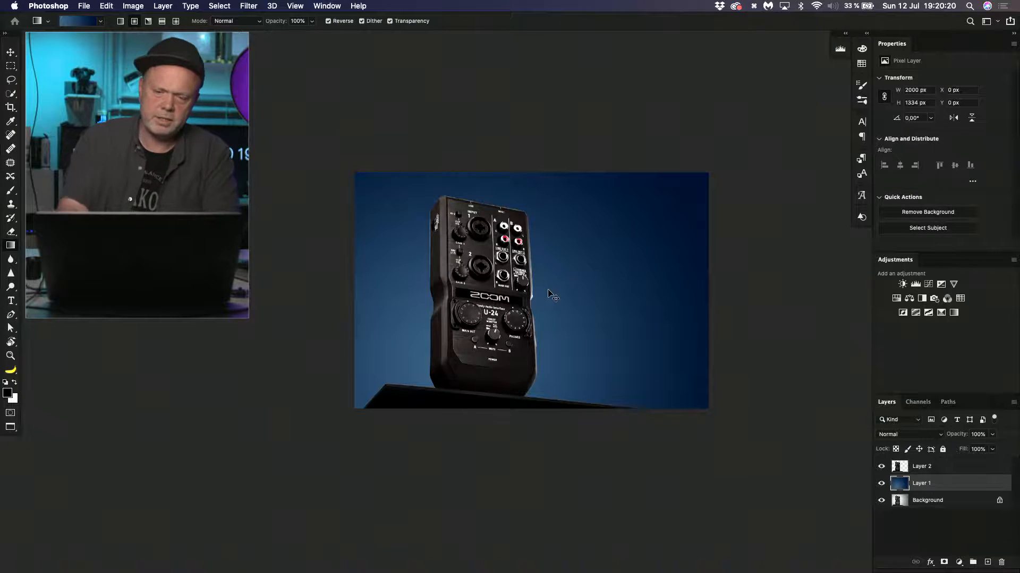
# - Darken the device on Layer 2 with the Camera Raw filter by setting exposure to -0.40
pyautogui.press('super+plus')
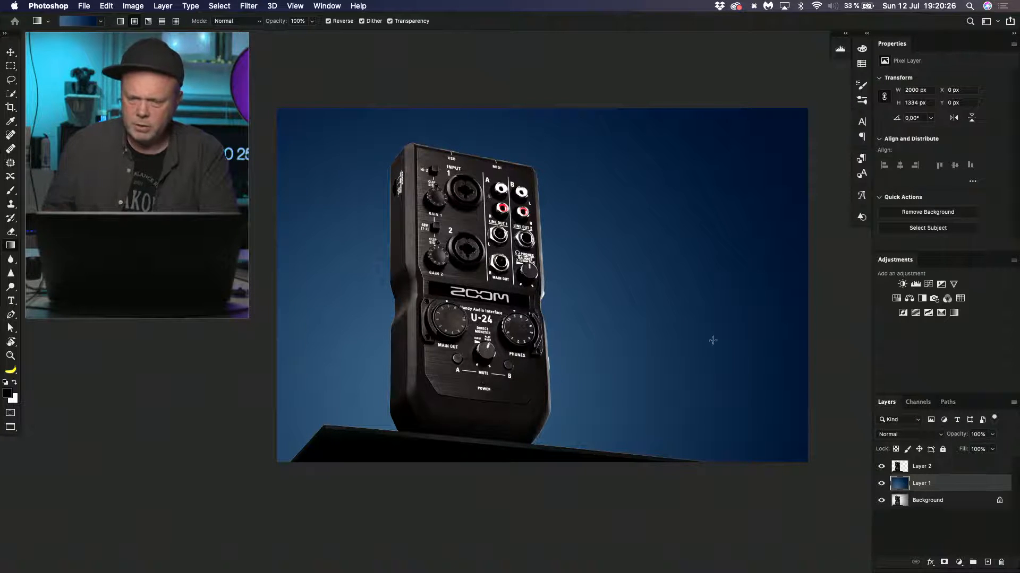
pyautogui.click(901, 465)
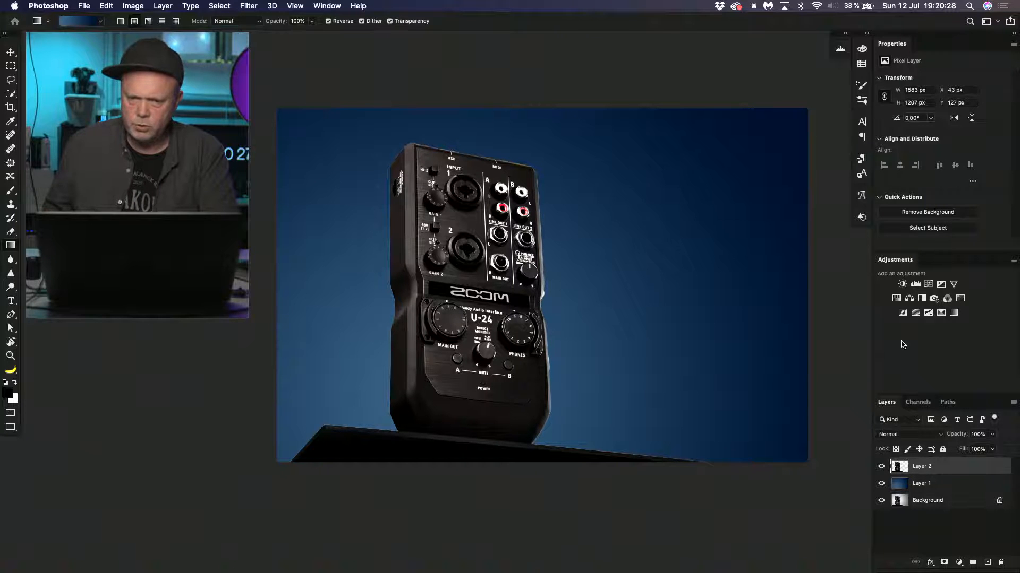
pyautogui.press('shift+super+a')
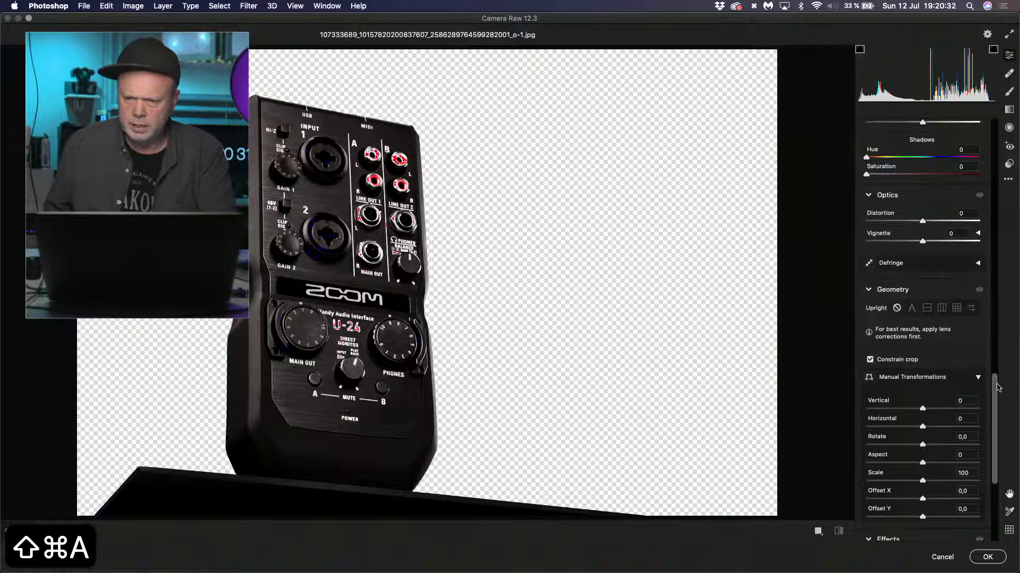
pyautogui.moveTo(994, 398); pyautogui.dragTo(994, 141)
pyautogui.moveTo(923, 260); pyautogui.dragTo(918, 259)
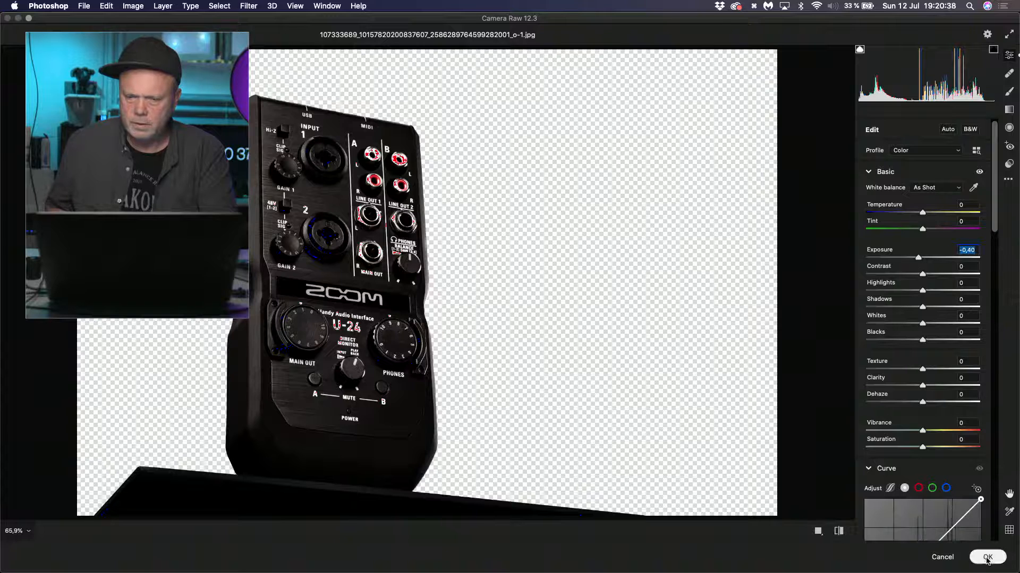
pyautogui.click(987, 557)
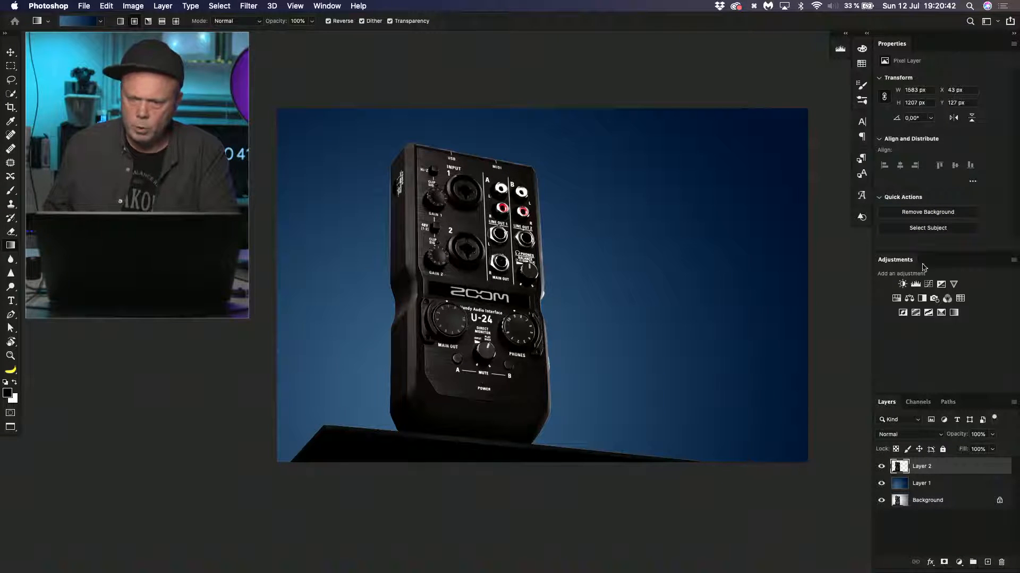
# - Add a Hue/Saturation adjustment clipped to Layer 2 and try its saturation at +94 and at -100
pyautogui.click(896, 298)
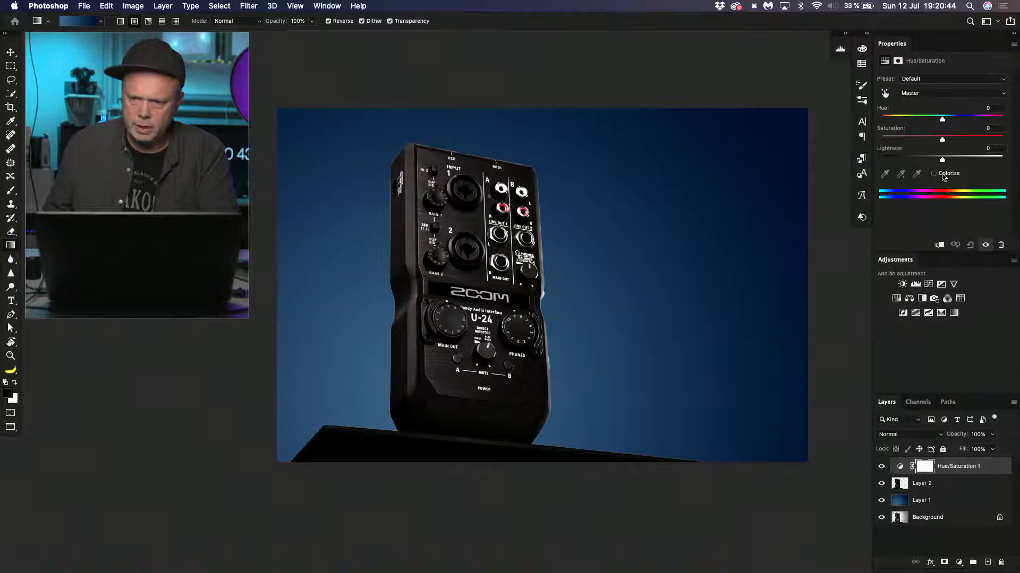
pyautogui.moveTo(943, 139); pyautogui.dragTo(998, 145)
pyautogui.click(939, 245)
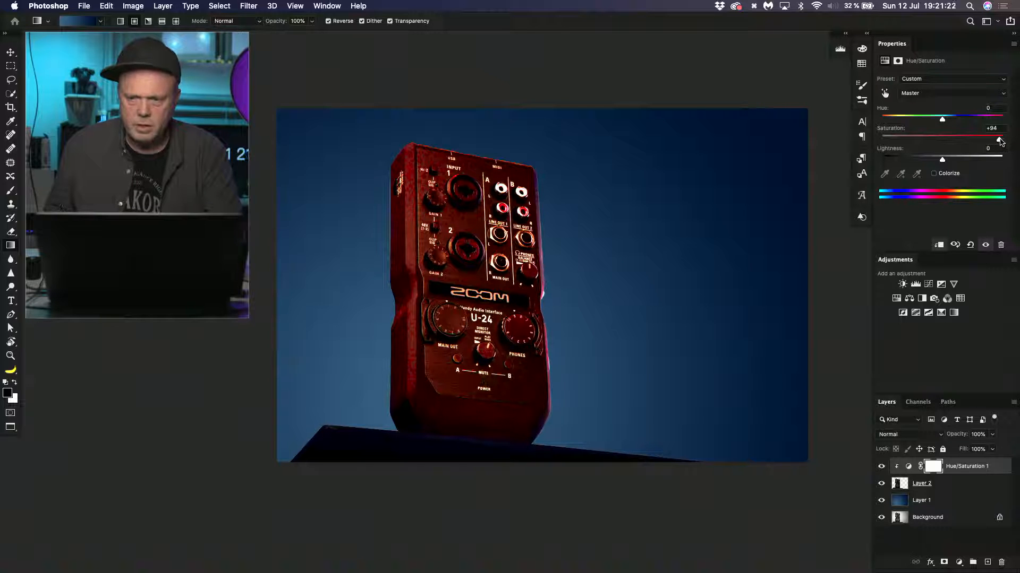
pyautogui.moveTo(999, 141); pyautogui.dragTo(880, 140)
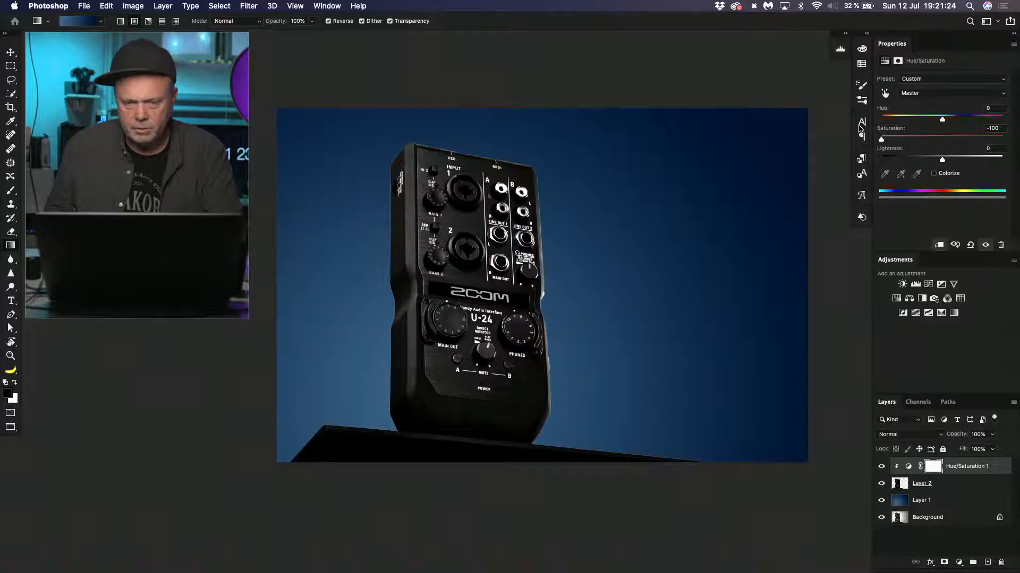
# - Undo the saturation changes and the clipping of the Hue/Saturation adjustment
pyautogui.press('super+z')
pyautogui.press('super+z')
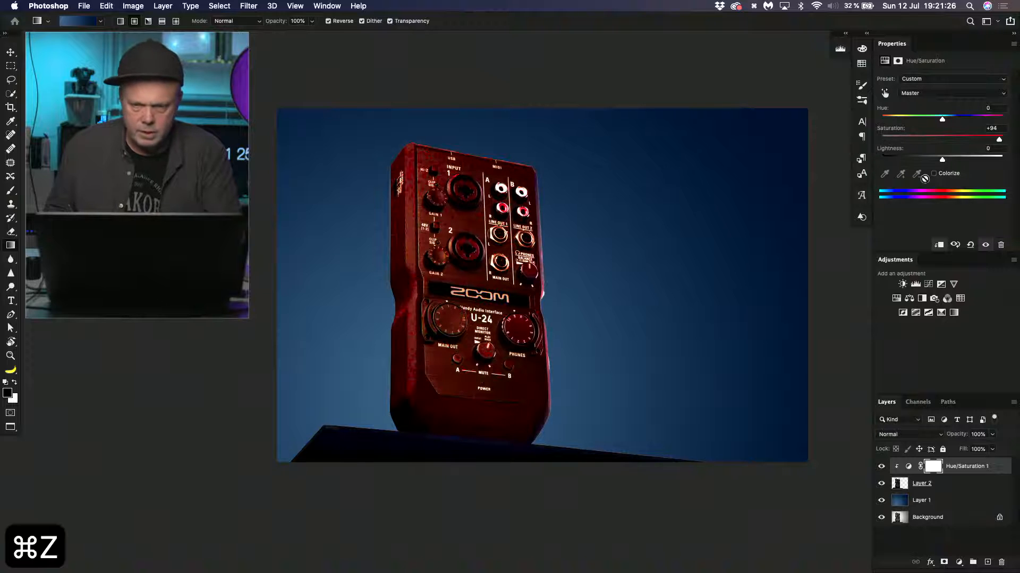
pyautogui.press('super+z')
pyautogui.press('super+z')
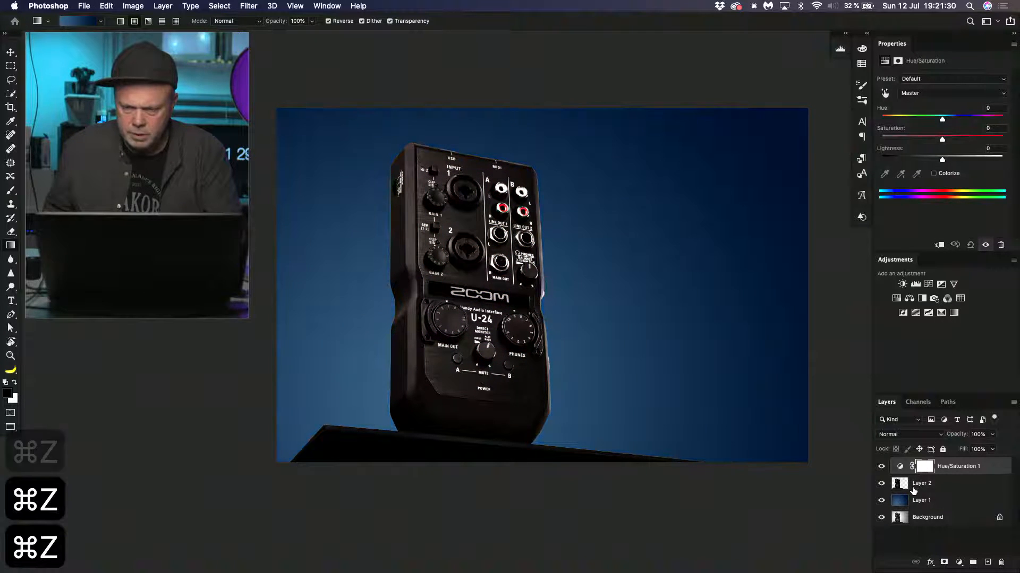
# - Neutralise Layer 2's colour cast with the Camera Raw filter by sampling white balance on the black body, giving temperature -6 and tint -11
pyautogui.click(901, 487)
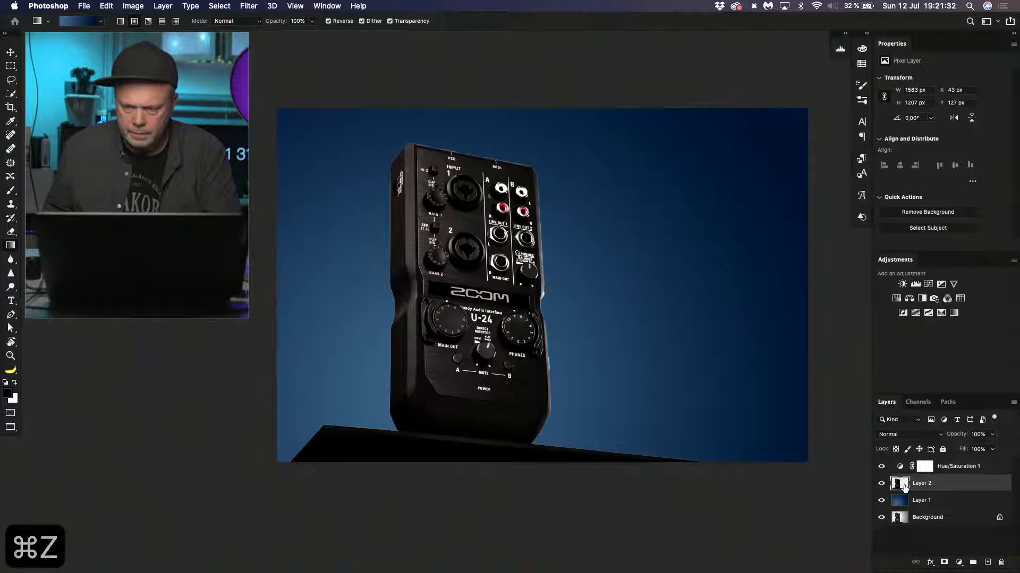
pyautogui.press('shift+super+a')
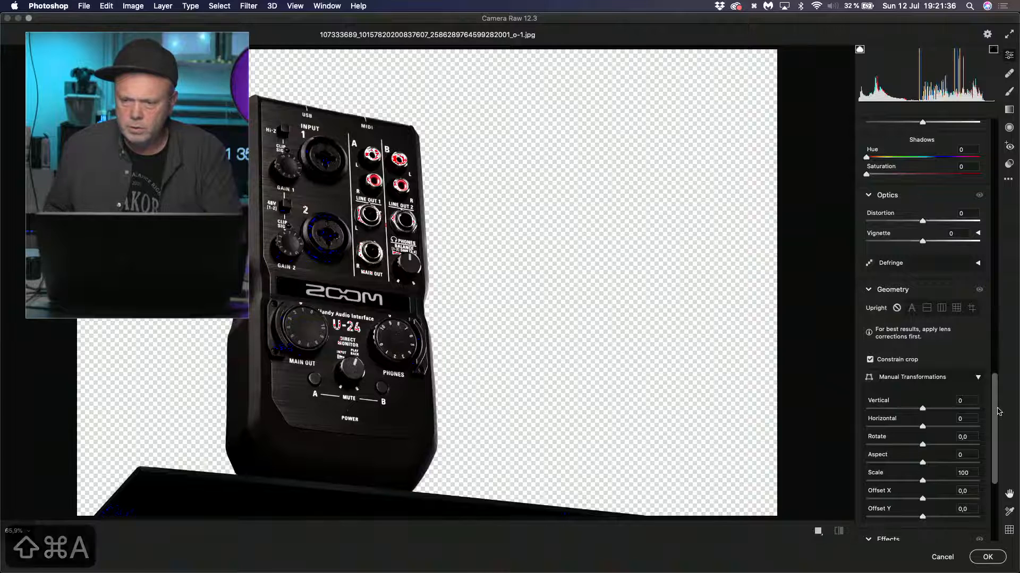
pyautogui.scroll(15, 995, 395)
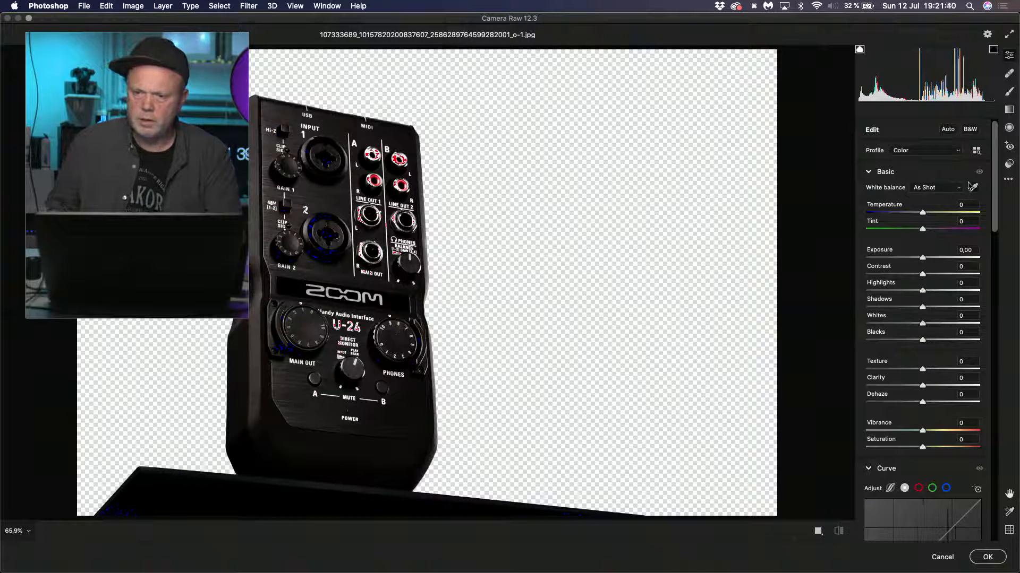
pyautogui.click(973, 187)
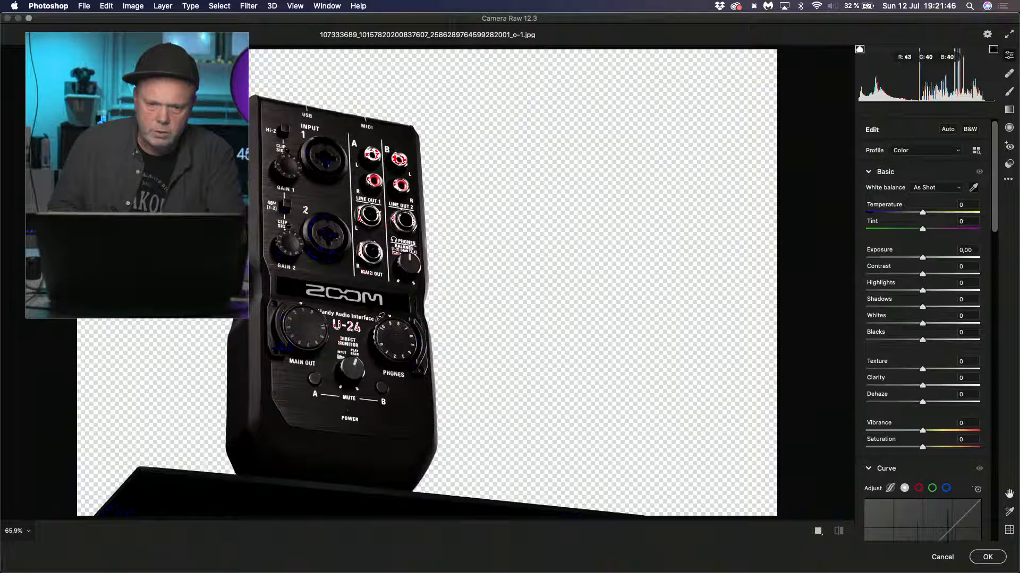
pyautogui.click(357, 142)
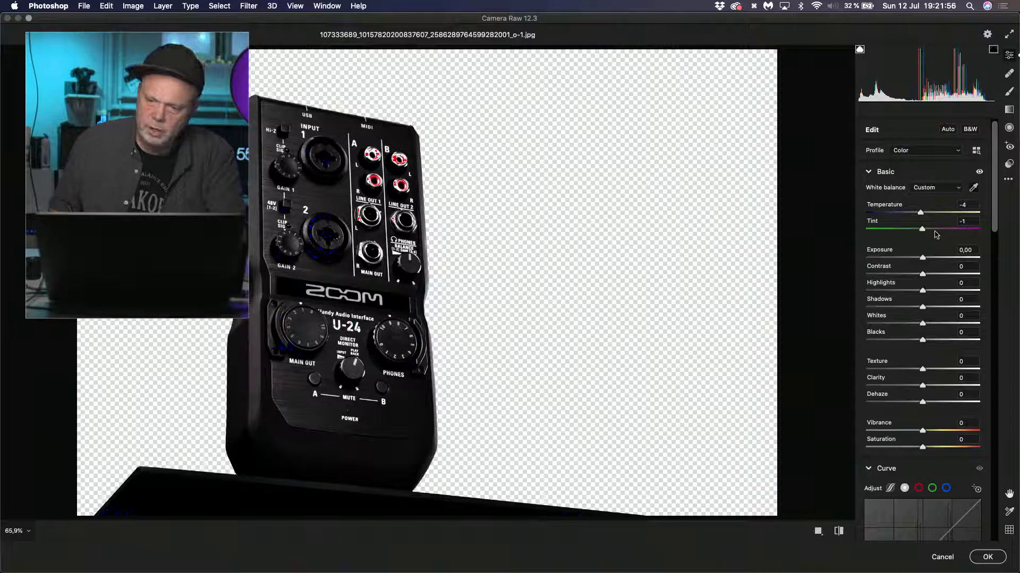
pyautogui.click(255, 365)
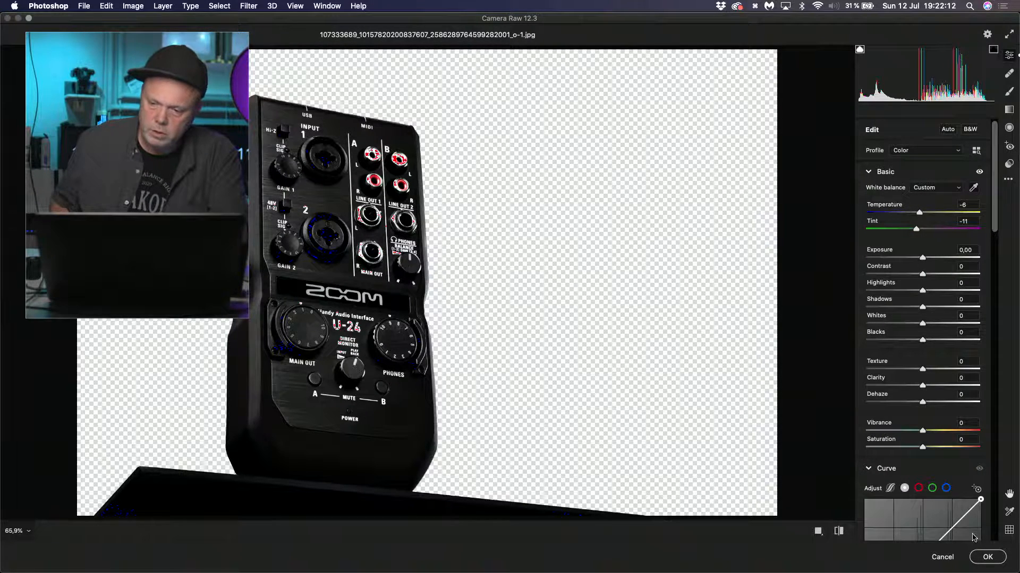
pyautogui.click(988, 557)
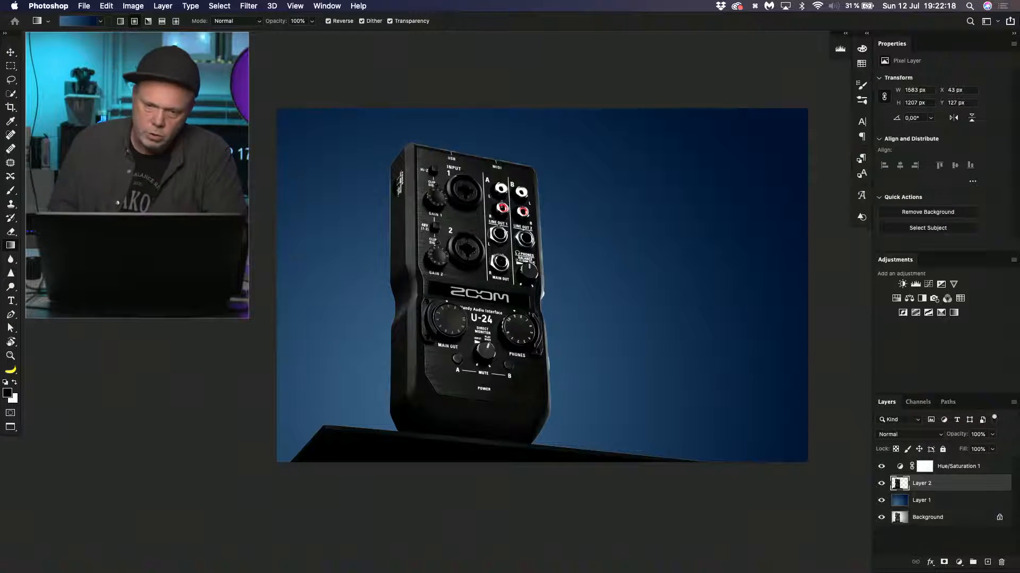
# - Set the Hue/Saturation adjustment's saturation to -100 and clip it to Layer 2
pyautogui.click(924, 466)
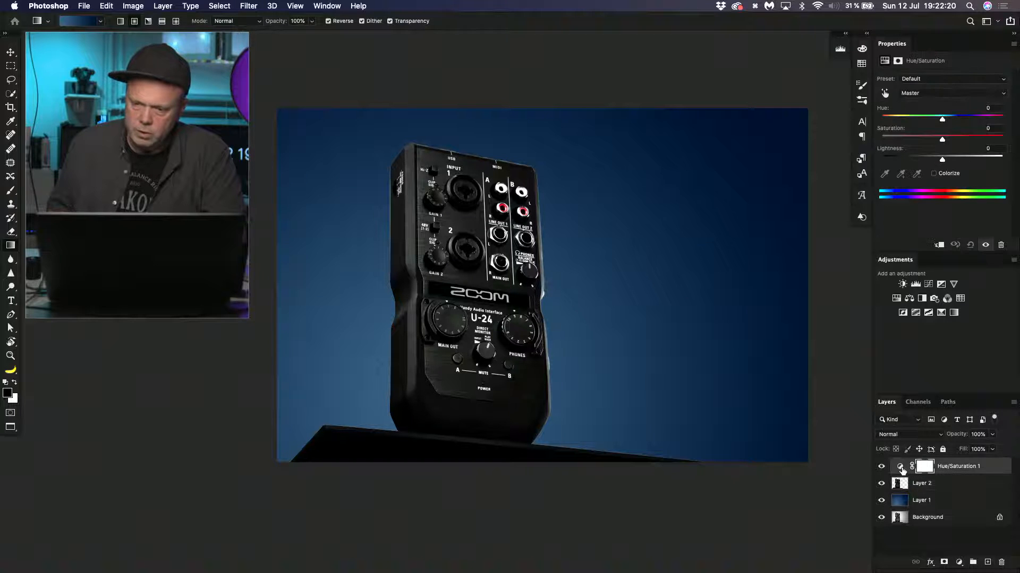
pyautogui.moveTo(946, 144); pyautogui.dragTo(880, 140)
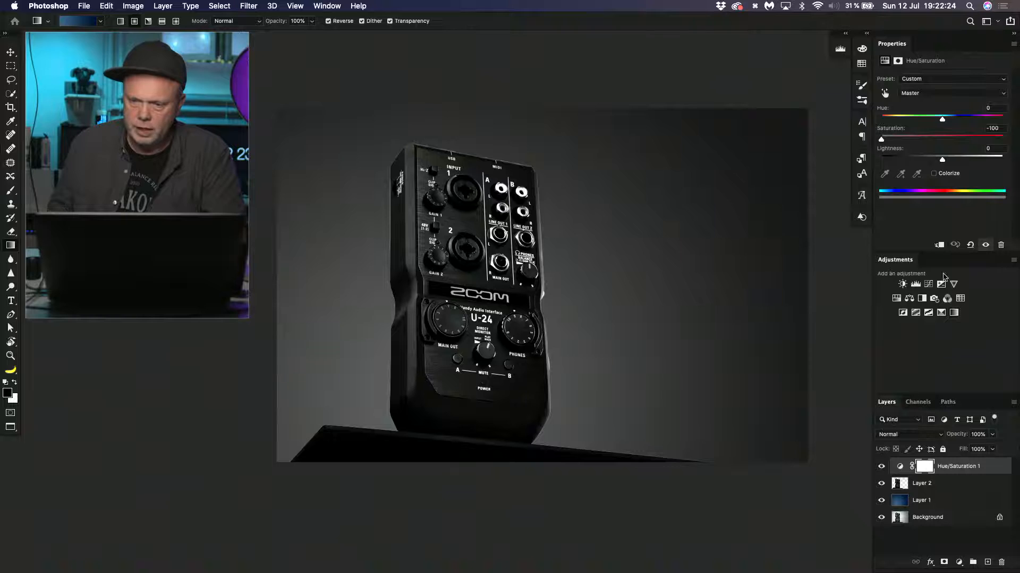
pyautogui.click(938, 244)
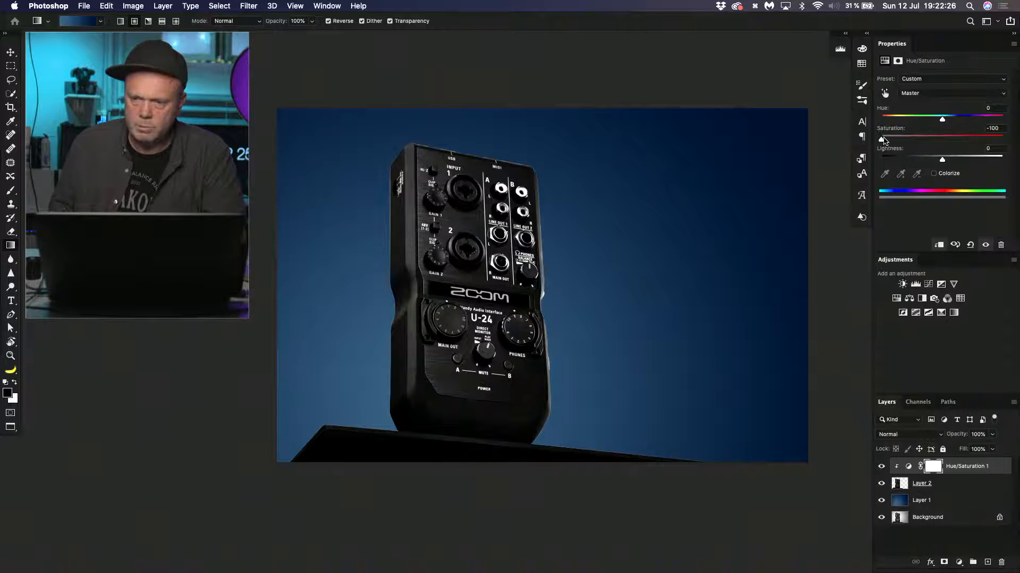
pyautogui.moveTo(882, 139)
pyautogui.mouseDown()
pyautogui.moveTo(997, 139)
pyautogui.moveTo(872, 134)
pyautogui.mouseUp()
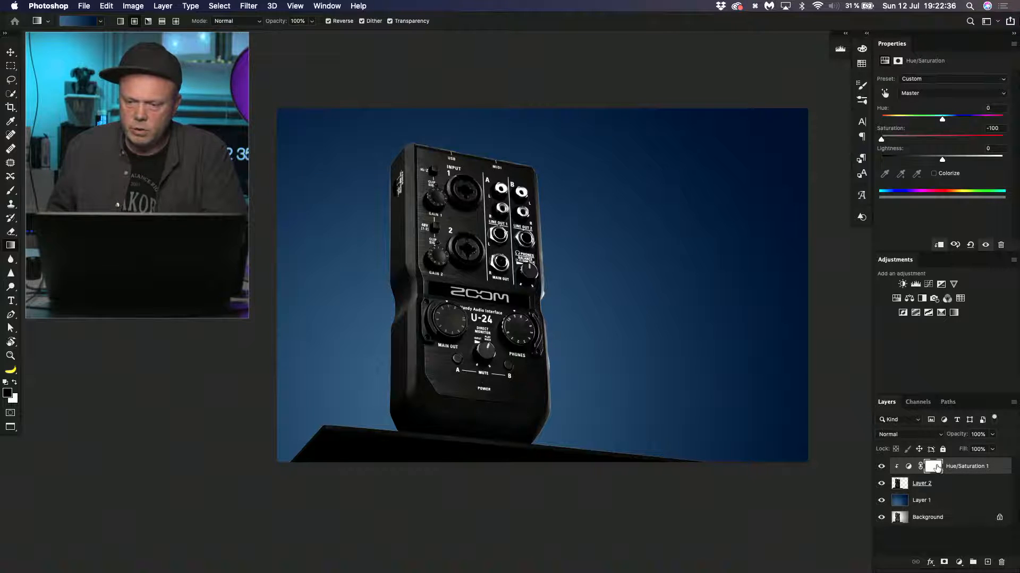
# - Paint black over the two red sockets on the Hue/Saturation mask to restore their colour, and delete the adjustment layer
pyautogui.click(937, 467)
pyautogui.press('b')
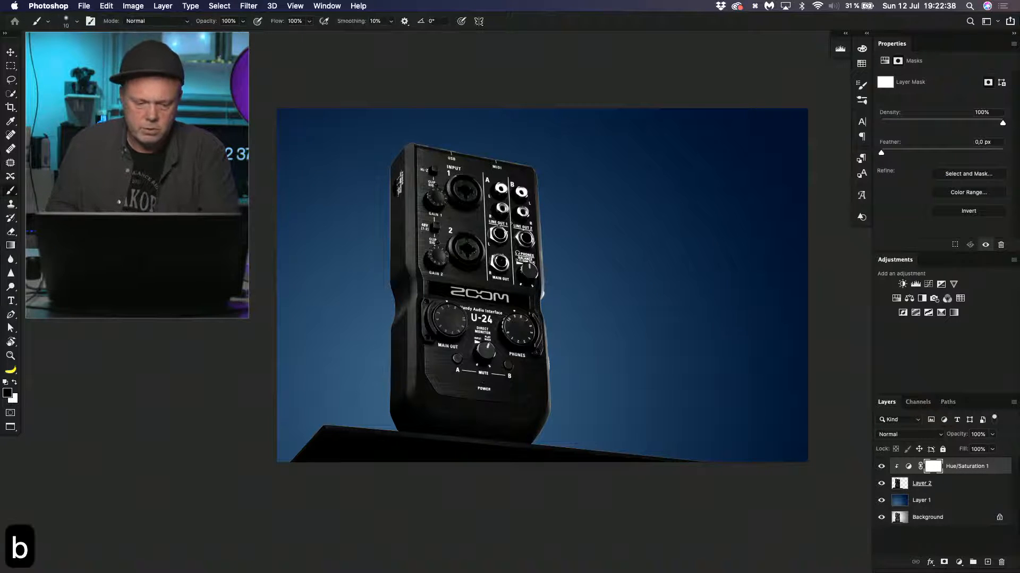
pyautogui.moveTo(512, 212); pyautogui.dragTo(525, 212)
pyautogui.click(524, 208)
pyautogui.click(497, 206)
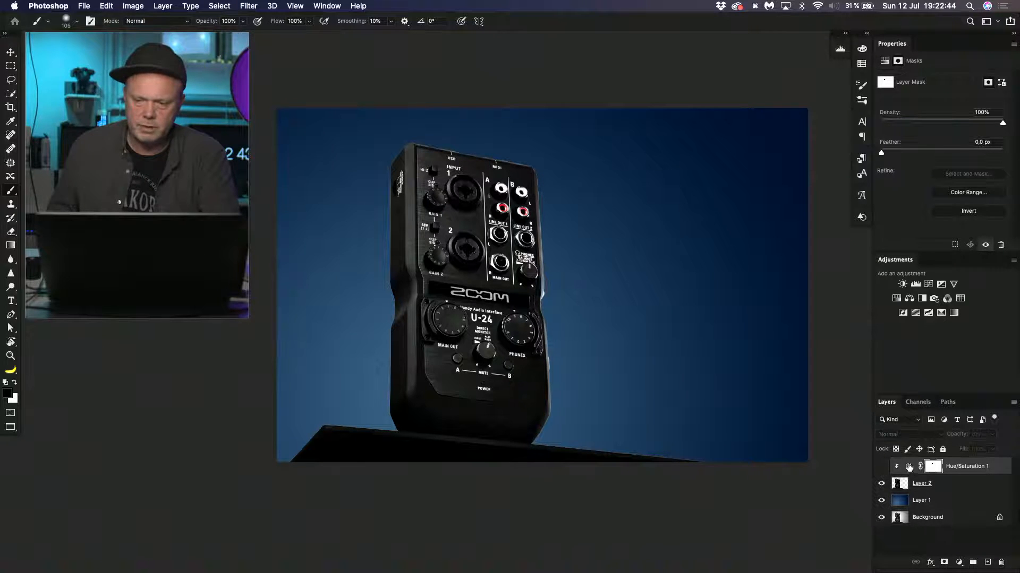
pyautogui.click(908, 466)
pyautogui.press('BackSpace')
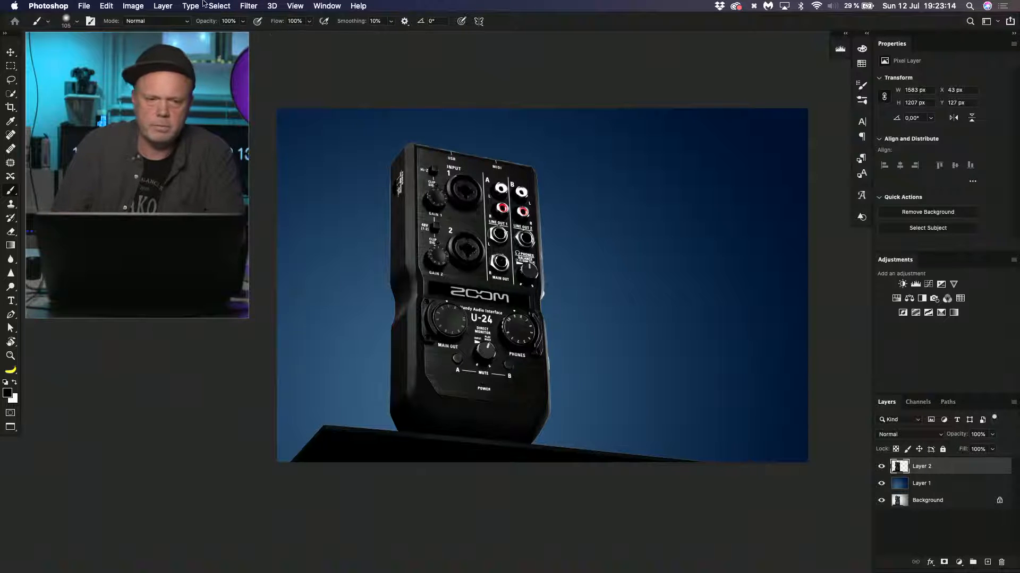
pyautogui.click(219, 5)
pyautogui.moveTo(248, 4)
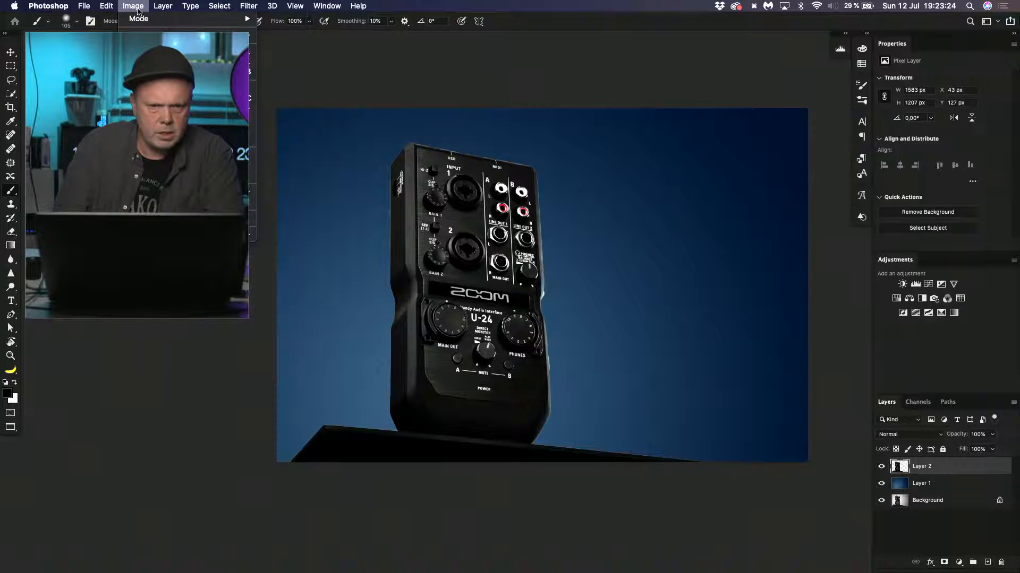
pyautogui.moveTo(138, 23)
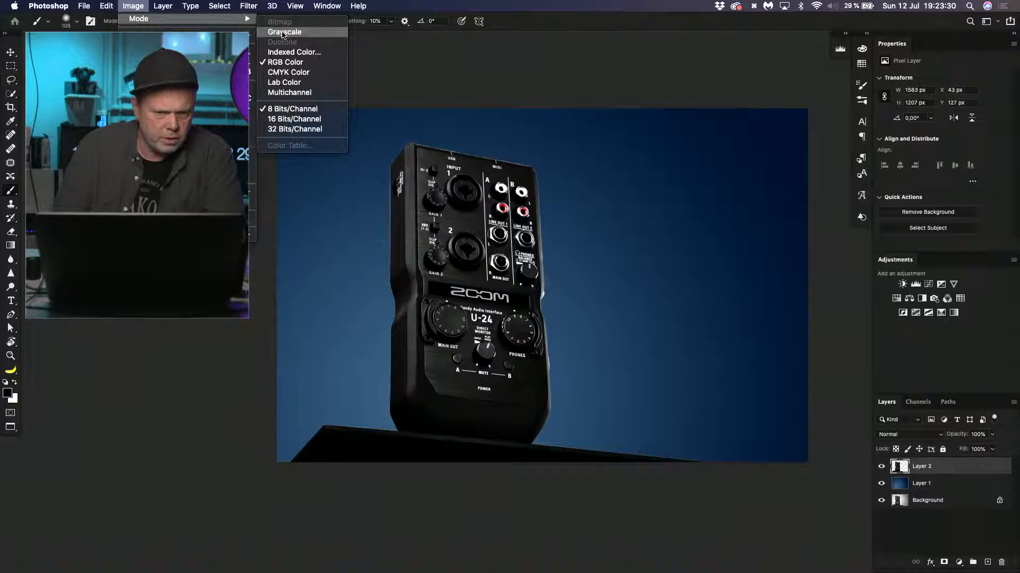
pyautogui.click(278, 5)
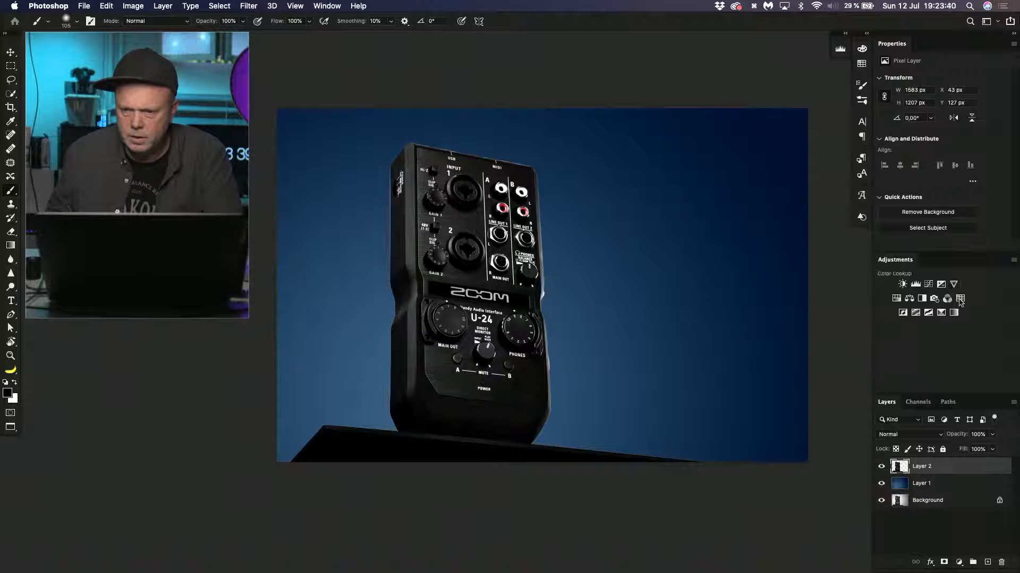
# - Add a Black & White adjustment above Layer 2 and paint black on its mask over the two red sockets
pyautogui.click(921, 299)
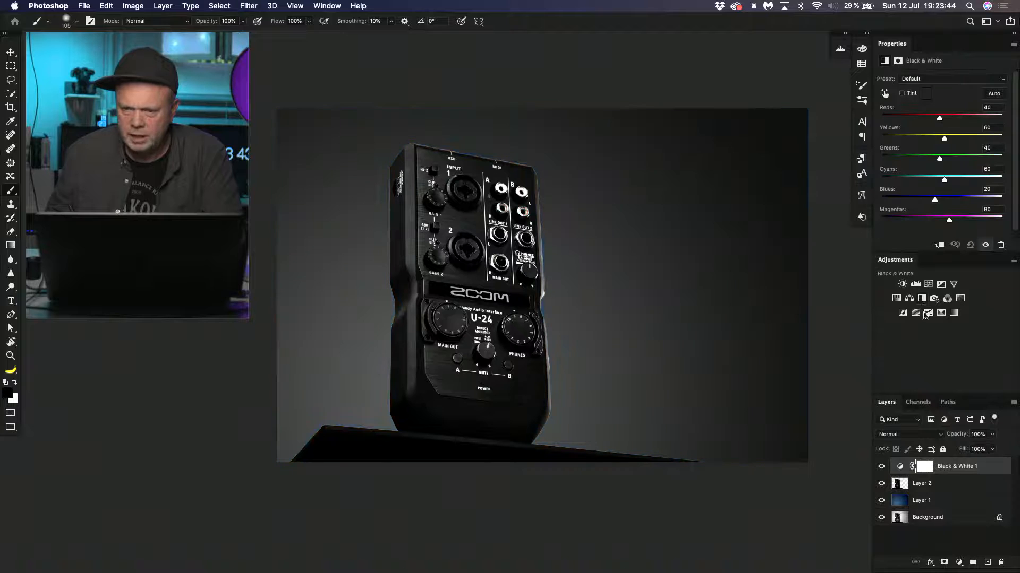
pyautogui.click(925, 467)
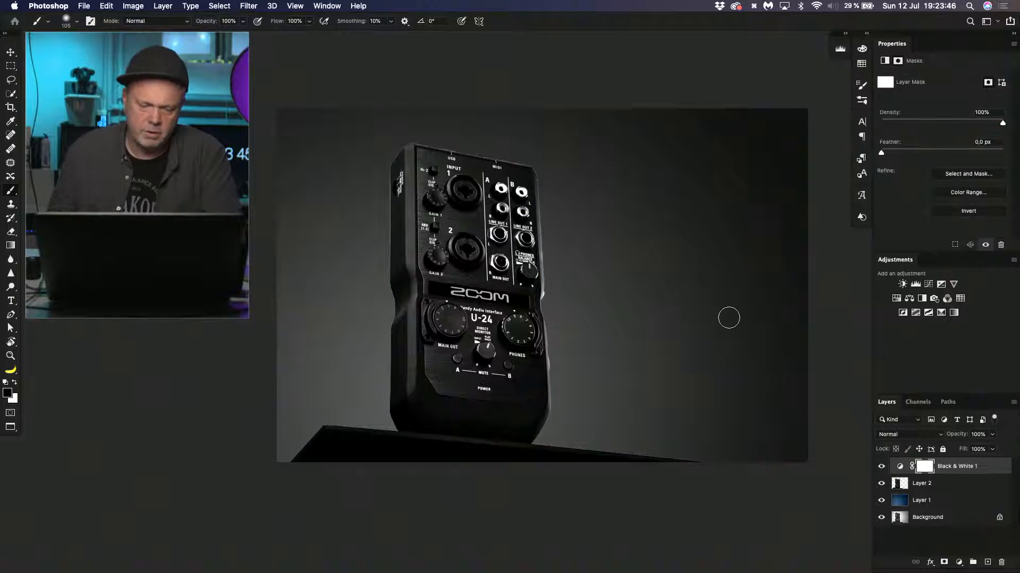
pyautogui.press('b')
pyautogui.moveTo(520, 211)
pyautogui.mouseDown()
pyautogui.moveTo(507, 209)
pyautogui.moveTo(521, 215)
pyautogui.mouseUp()
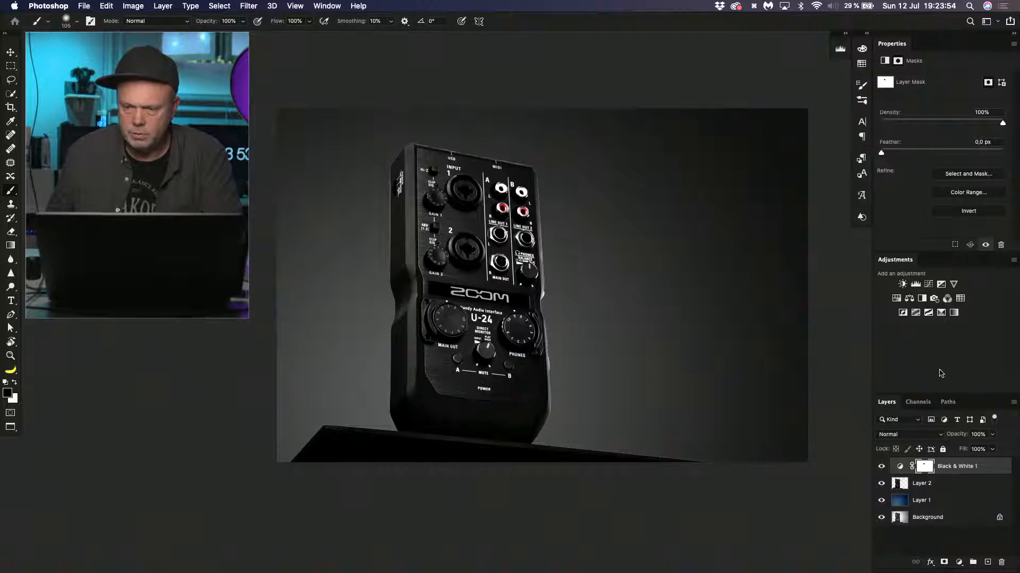
# - Clip the Black & White adjustment to Layer 2, and delete the adjustment layer
pyautogui.click(899, 466)
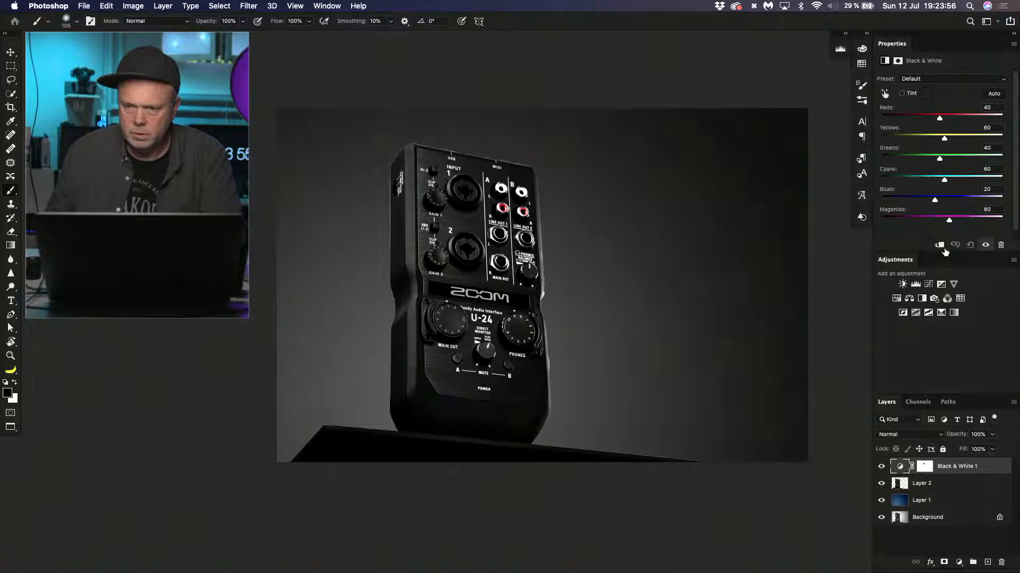
pyautogui.click(941, 247)
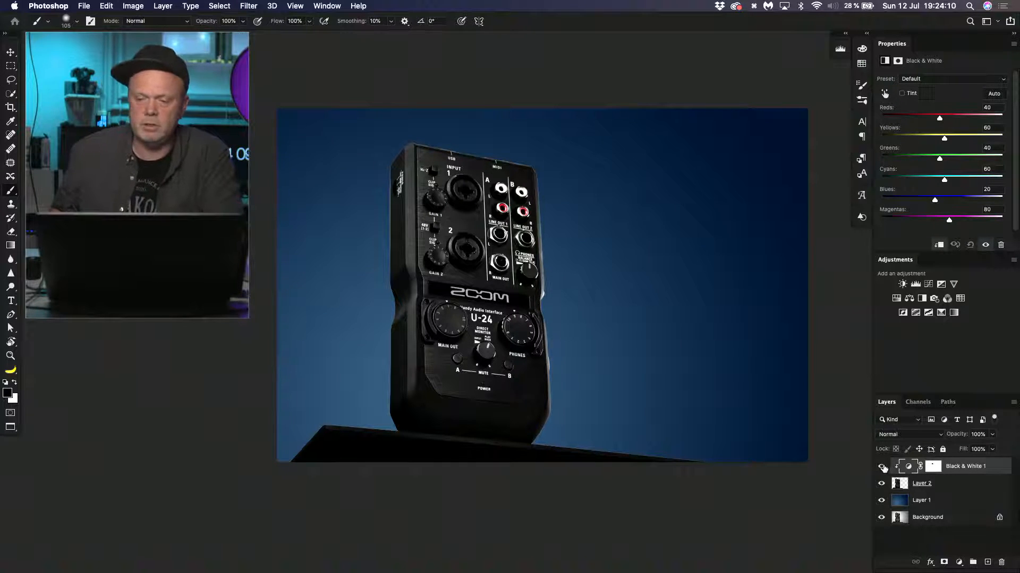
pyautogui.press('BackSpace')
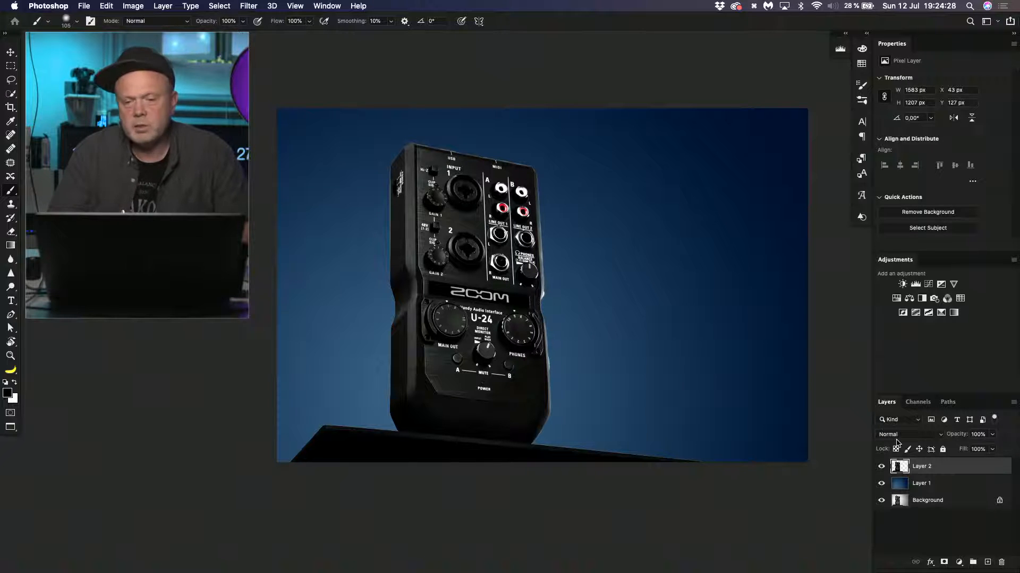
# - Recolour the blue background dark red with a Hue/Saturation adjustment clipped to Layer 1, using hue +148 and saturation +6
pyautogui.click(929, 483)
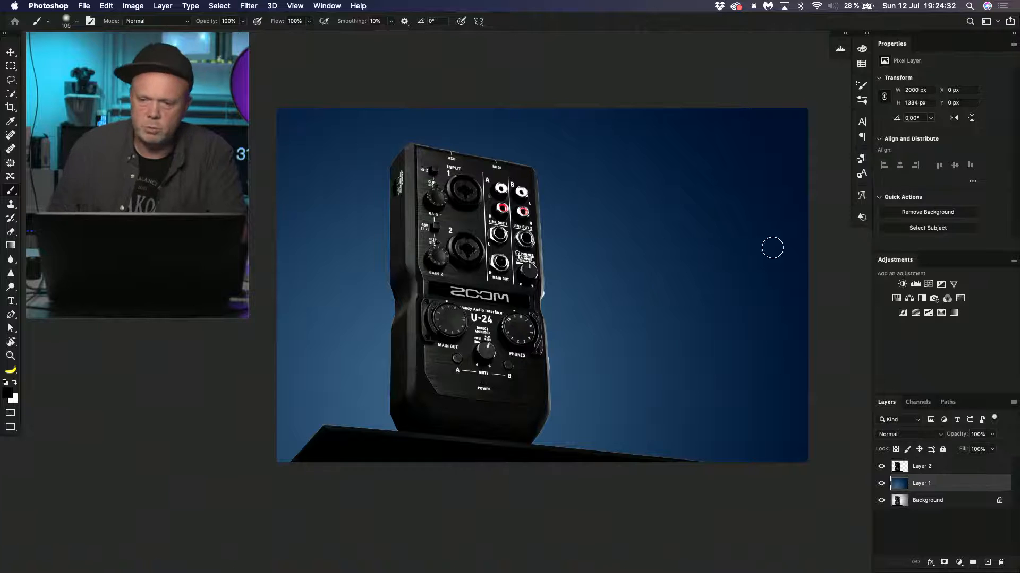
pyautogui.click(908, 298)
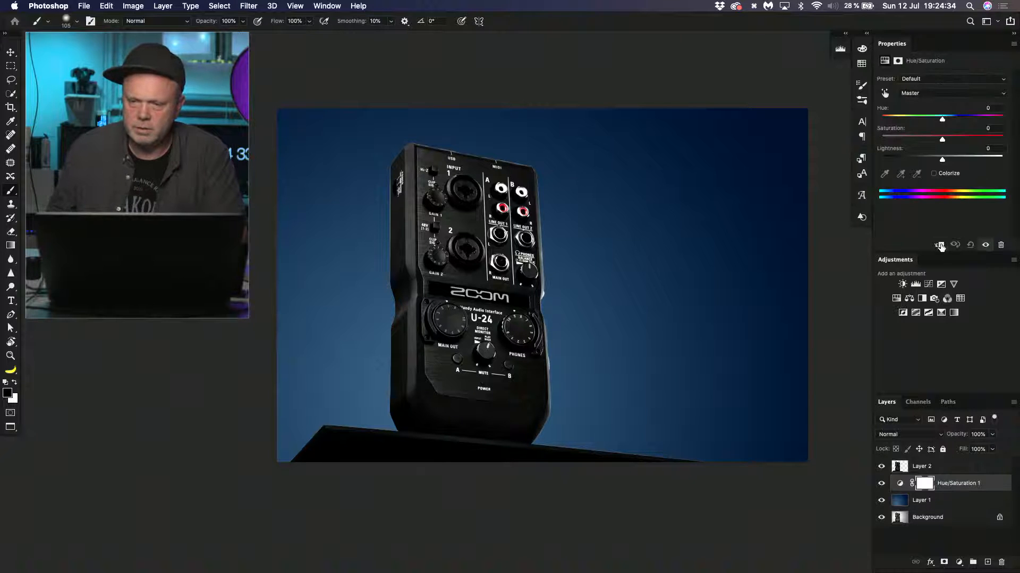
pyautogui.moveTo(942, 120); pyautogui.dragTo(946, 141)
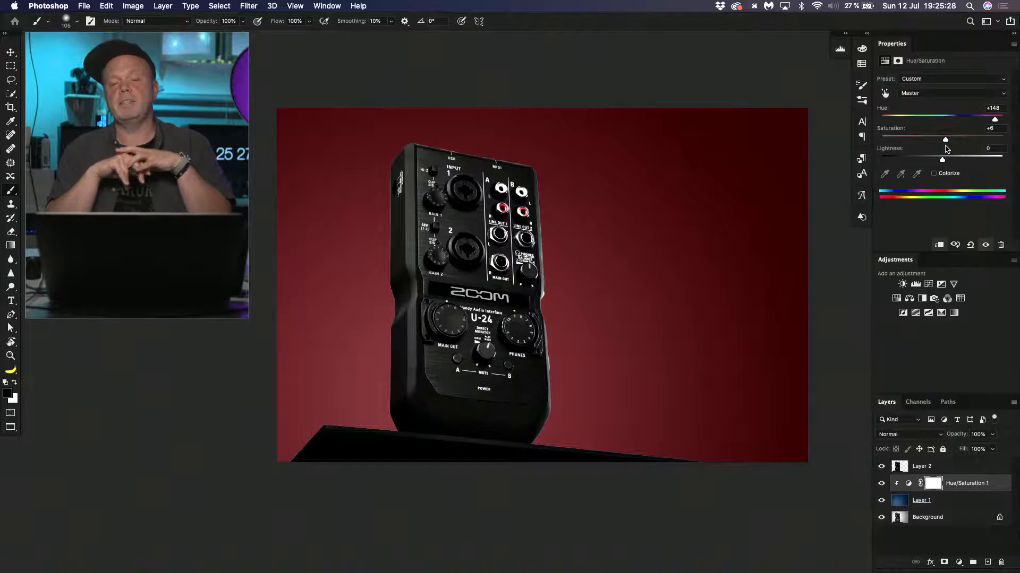
# - Add a Curves adjustment clipped to Layer 2, with a shadow point at input 77, output 65 and an upper point at input 168, output 176
pyautogui.click(906, 471)
pyautogui.click(929, 285)
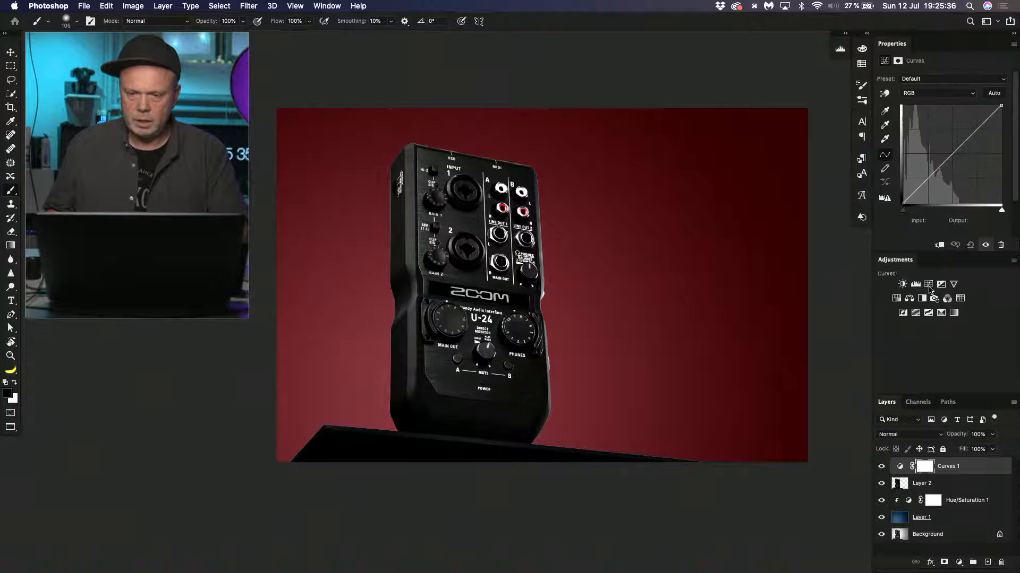
pyautogui.moveTo(939, 168); pyautogui.dragTo(939, 181)
pyautogui.click(939, 245)
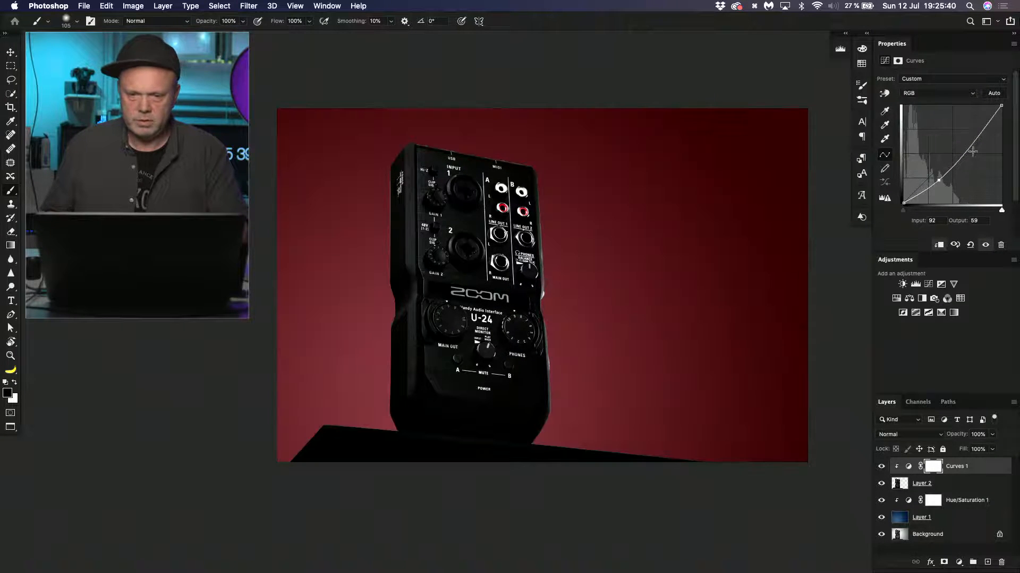
pyautogui.moveTo(962, 140); pyautogui.dragTo(967, 135)
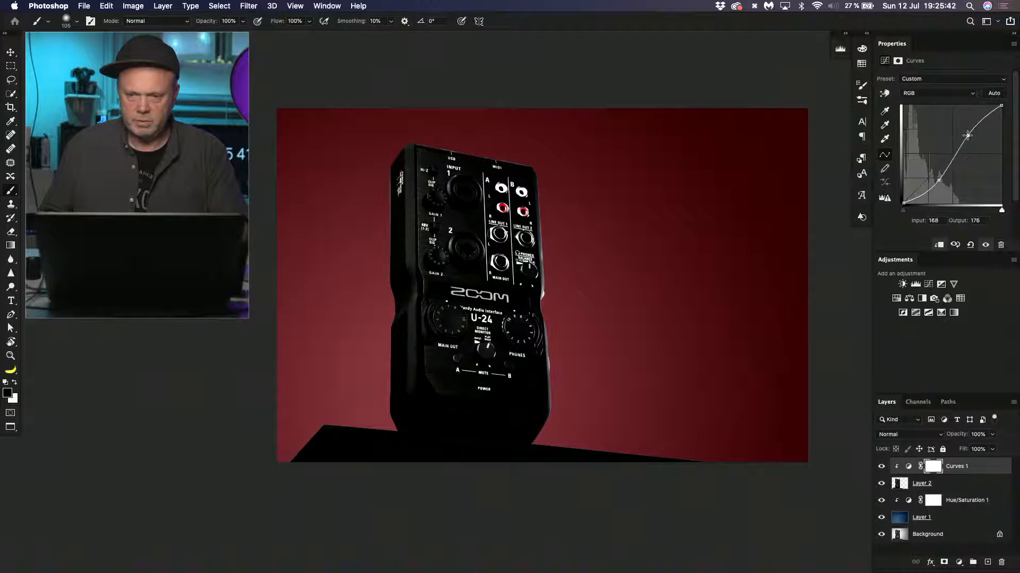
pyautogui.moveTo(939, 180); pyautogui.dragTo(933, 182)
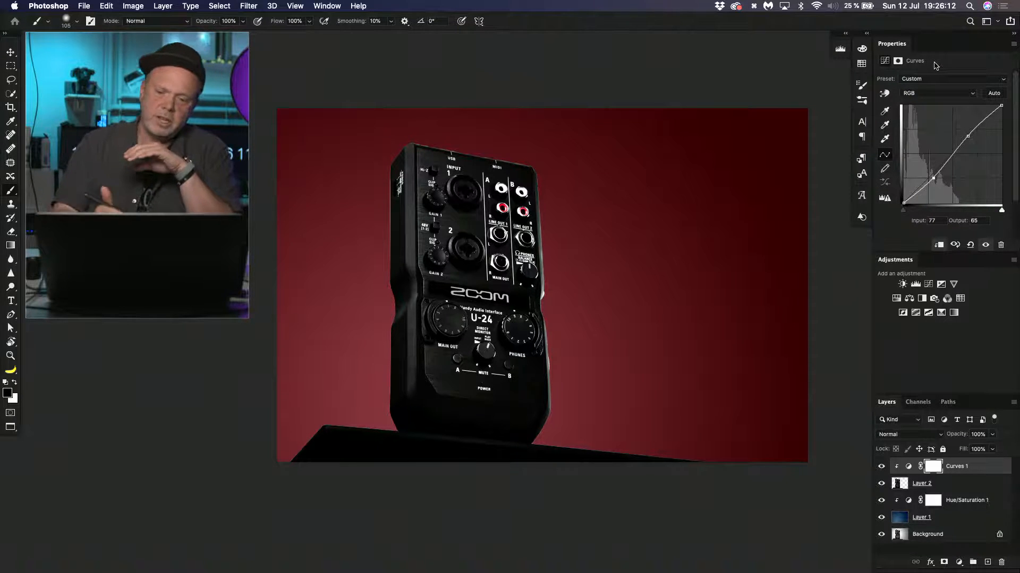
# - Start a crop of the red-background photo and set the crop frame to Original Ratio
pyautogui.press('c')
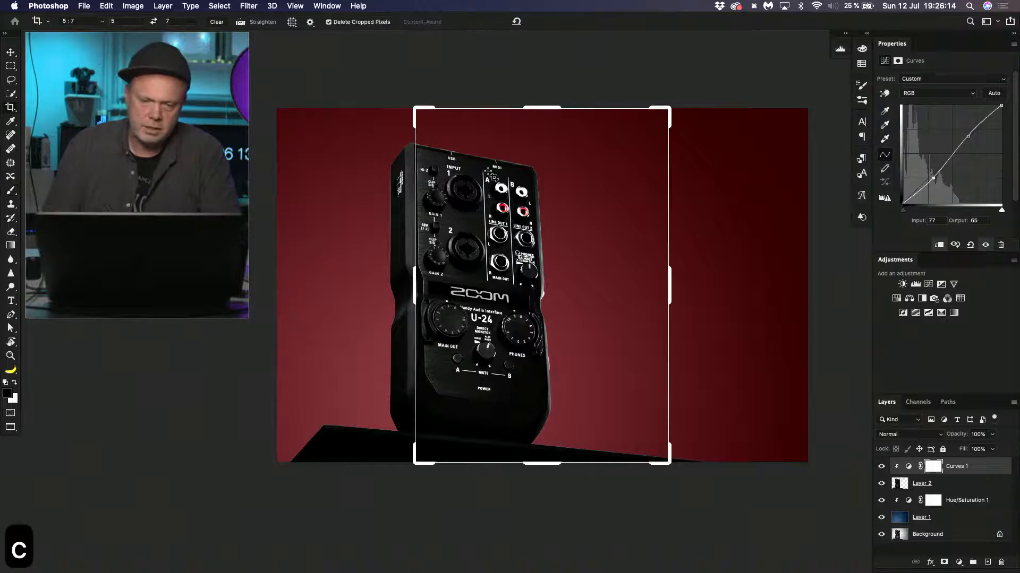
pyautogui.click(104, 22)
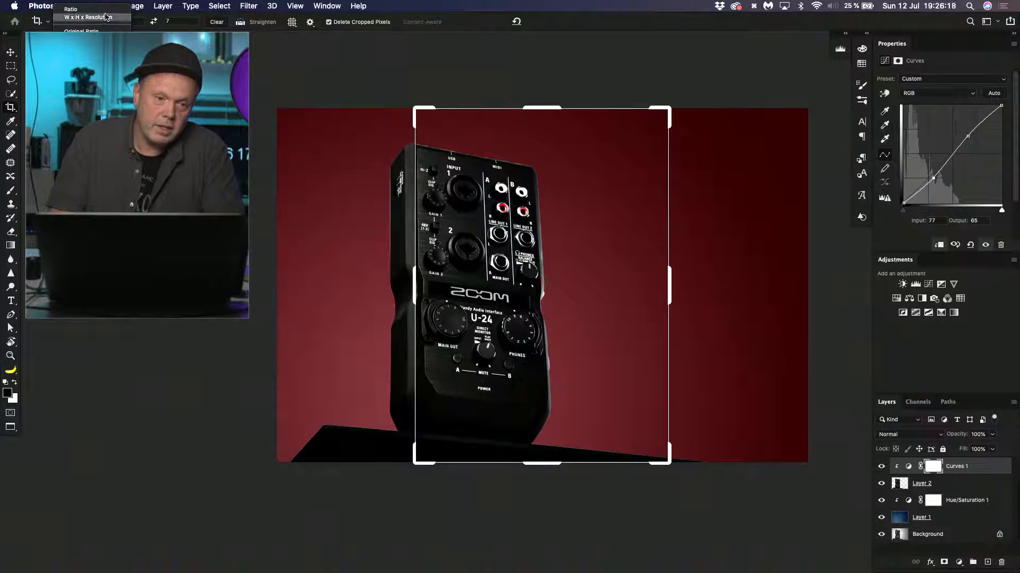
pyautogui.click(107, 10)
pyautogui.click(103, 21)
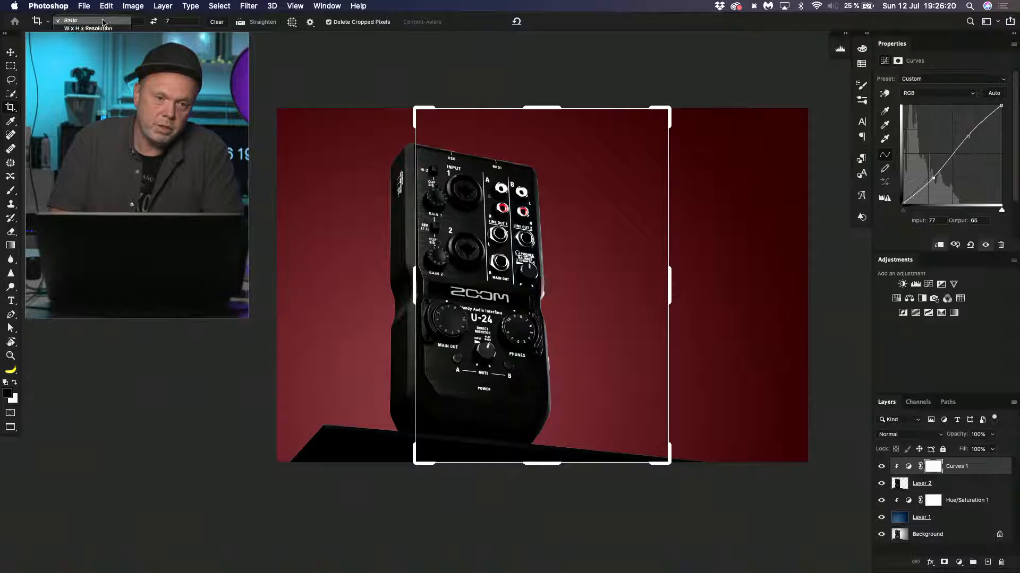
pyautogui.click(85, 37)
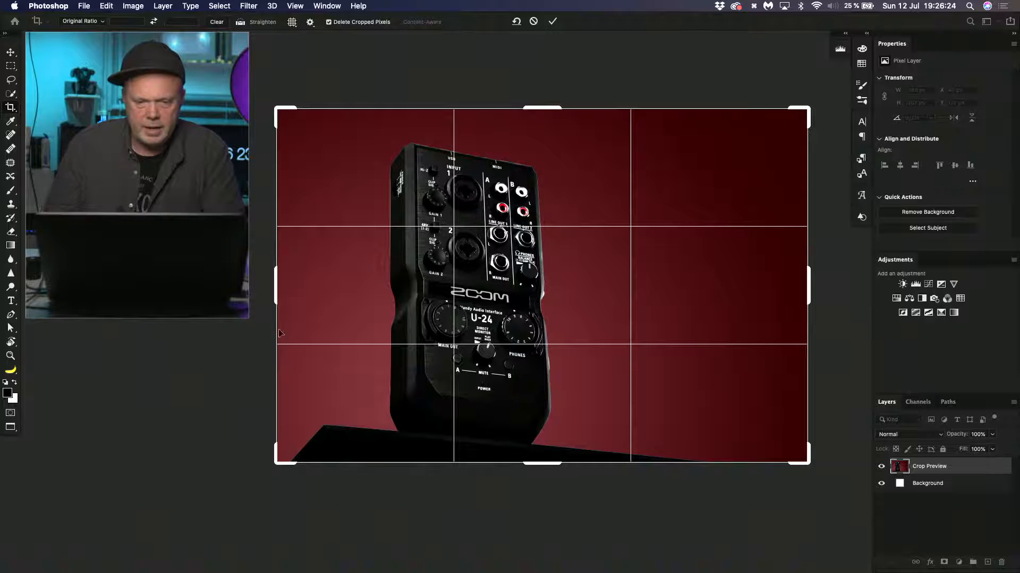
pyautogui.moveTo(276, 286)
pyautogui.mouseDown()
pyautogui.moveTo(286, 286)
pyautogui.moveTo(277, 286)
pyautogui.mouseUp()
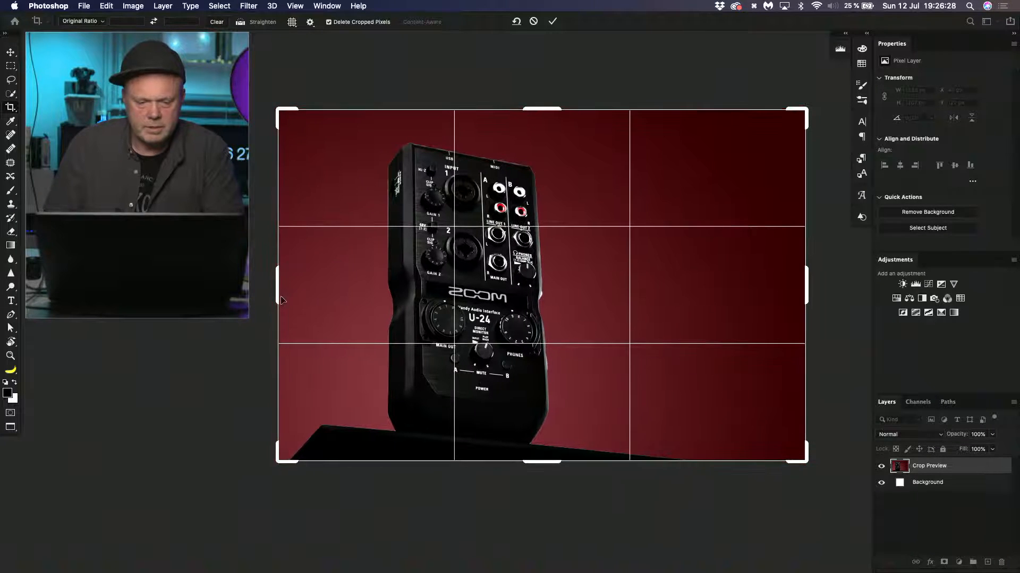
pyautogui.press('super+z')
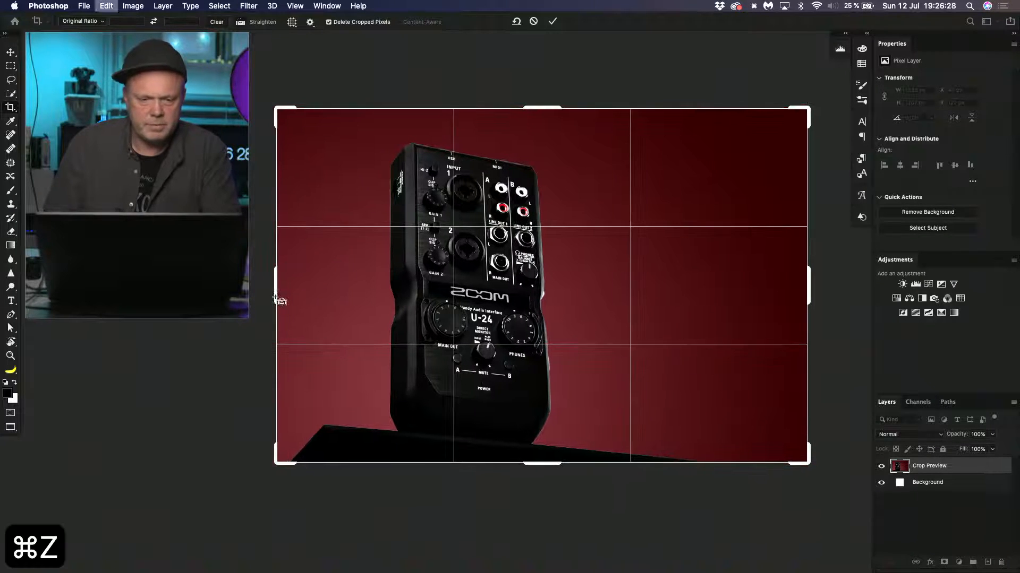
pyautogui.click(104, 21)
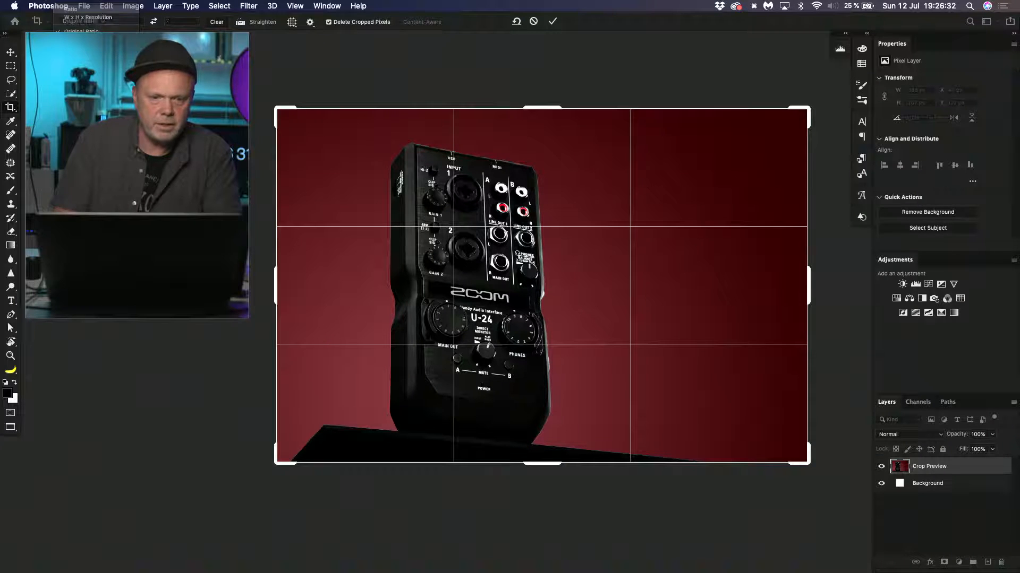
pyautogui.press('super+z')
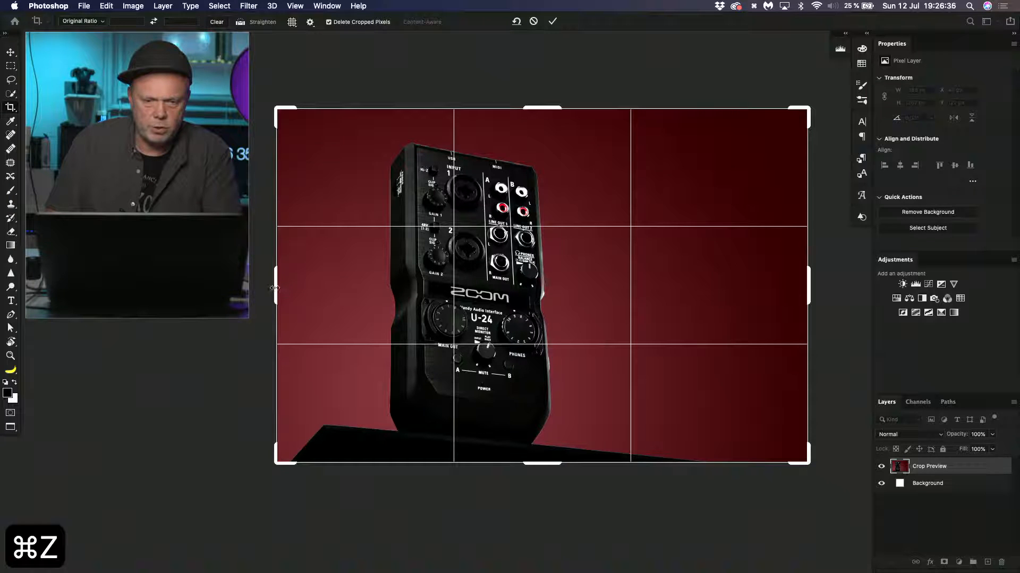
pyautogui.moveTo(281, 289)
pyautogui.mouseDown()
pyautogui.moveTo(295, 291)
pyautogui.moveTo(283, 289)
pyautogui.mouseUp()
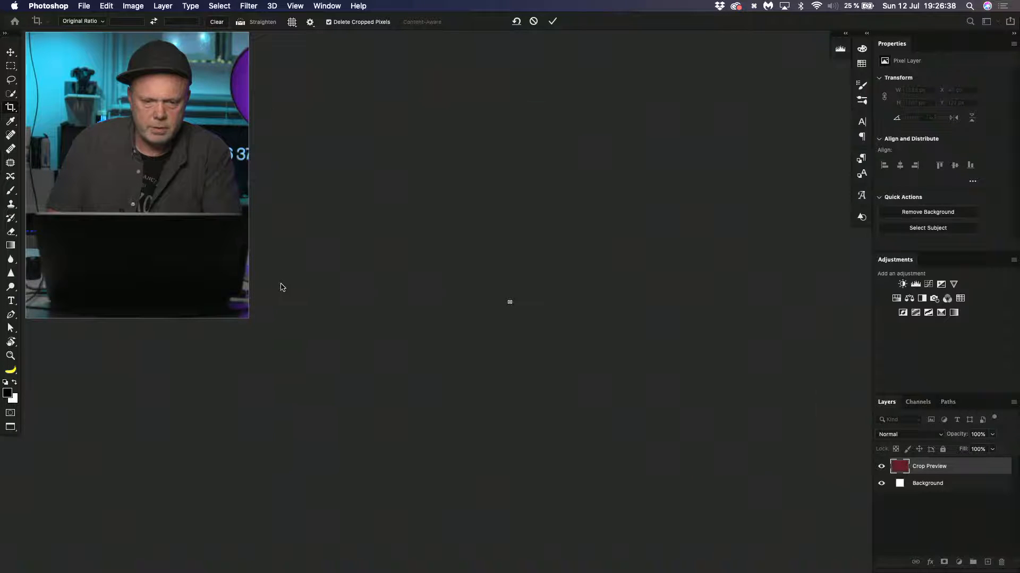
pyautogui.press('super+z')
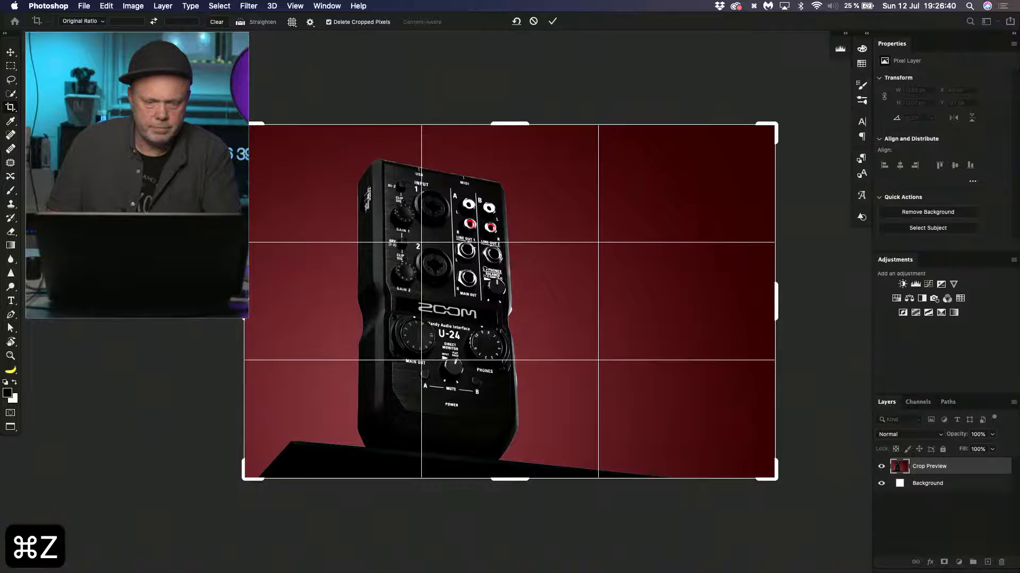
# - Crop the photo slightly tighter in its original ratio, with the picture nudged up a little inside the crop frame
pyautogui.moveTo(243, 300); pyautogui.dragTo(255, 299)
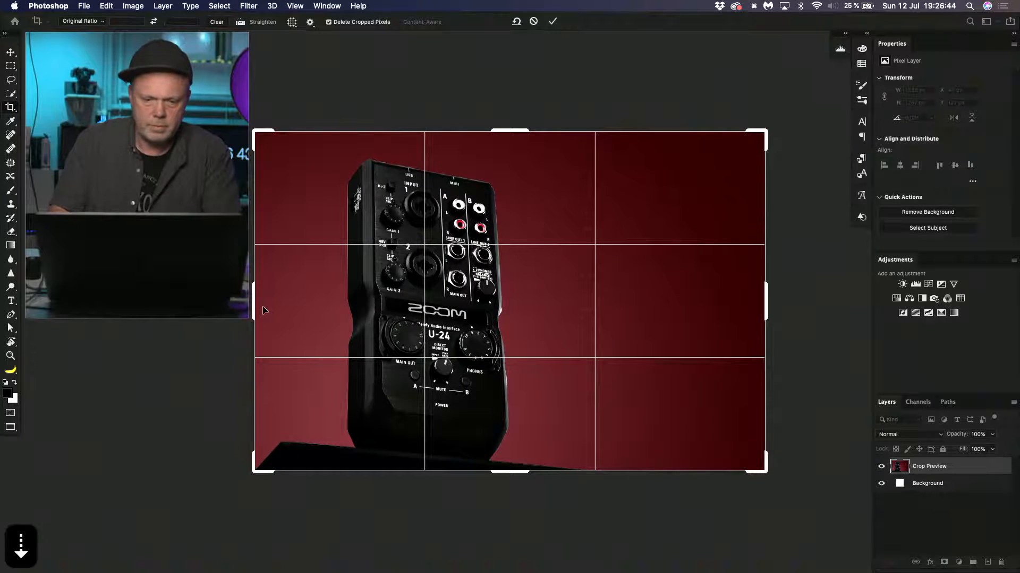
pyautogui.press('Up')
pyautogui.hotkey('shift', 'Up')
pyautogui.hotkey('shift', 'Up')
pyautogui.hotkey('shift', 'Up')
pyautogui.hotkey('shift', 'Up')
pyautogui.hotkey('shift', 'Up')
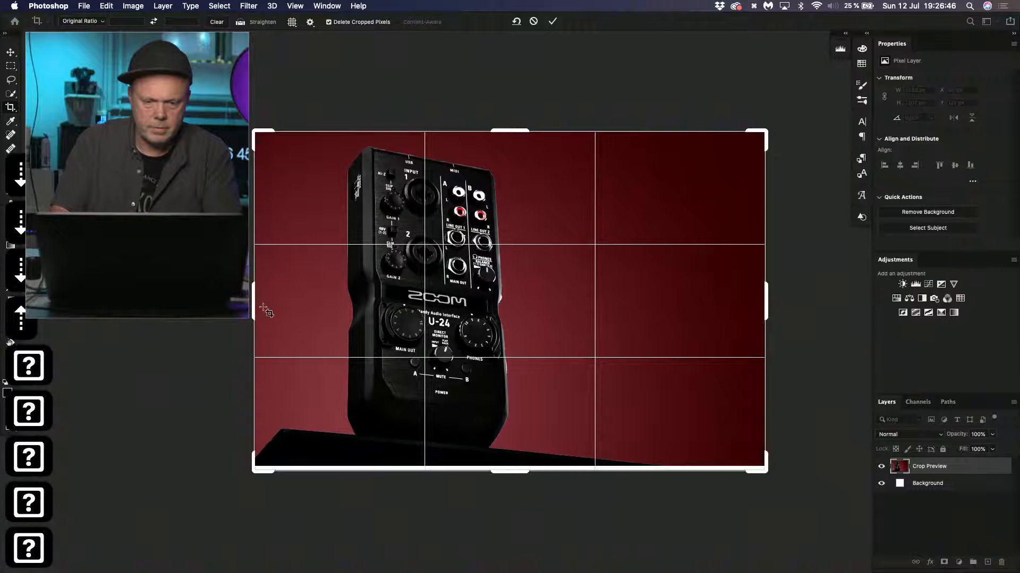
pyautogui.hotkey('shift', 'Down')
pyautogui.hotkey('shift', 'Down')
pyautogui.press('Return')
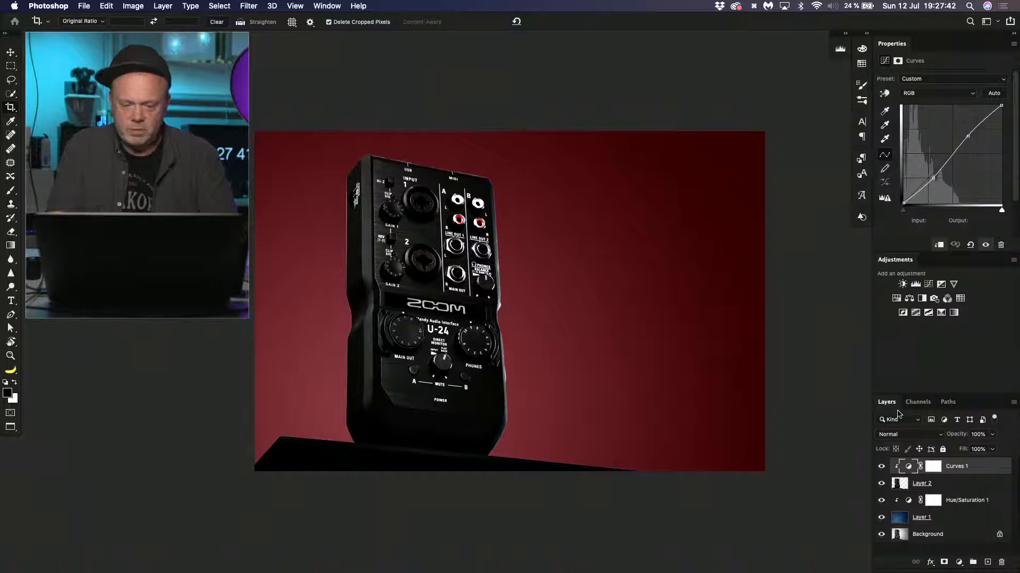
# - Hide the Background layer and merge all the visible retouching layers into a single layer
pyautogui.press('super+minus')
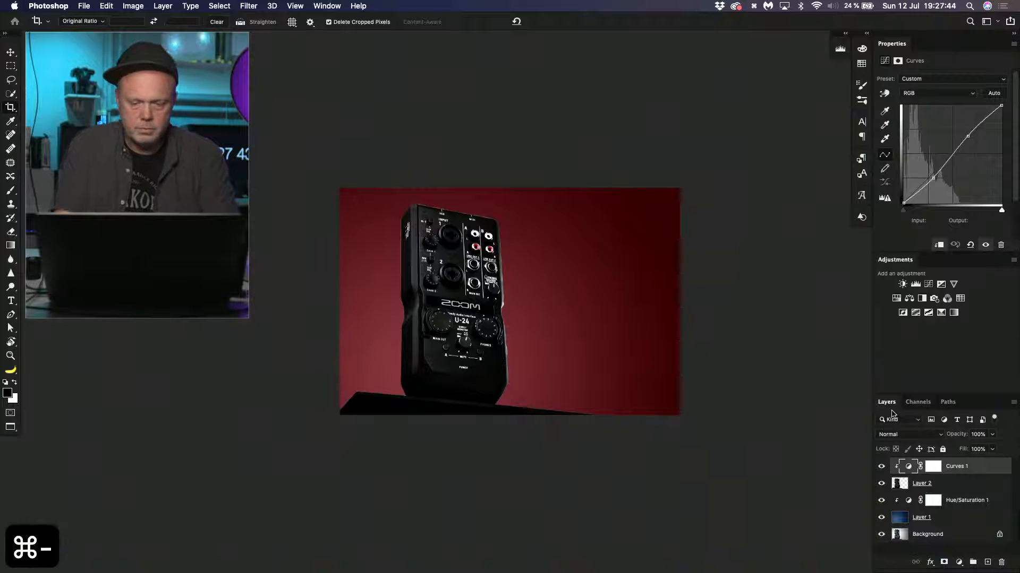
pyautogui.press('c')
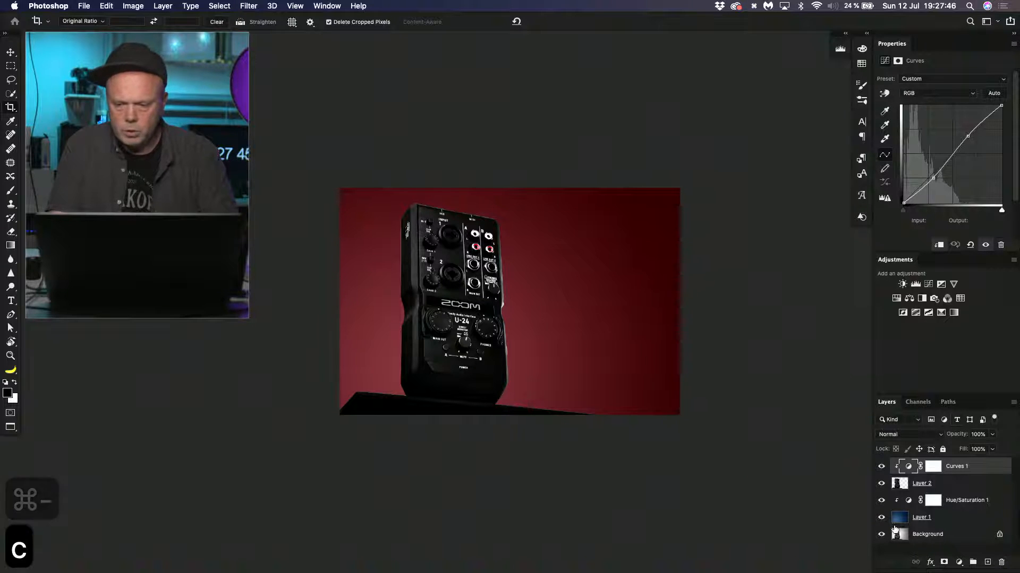
pyautogui.click(895, 523)
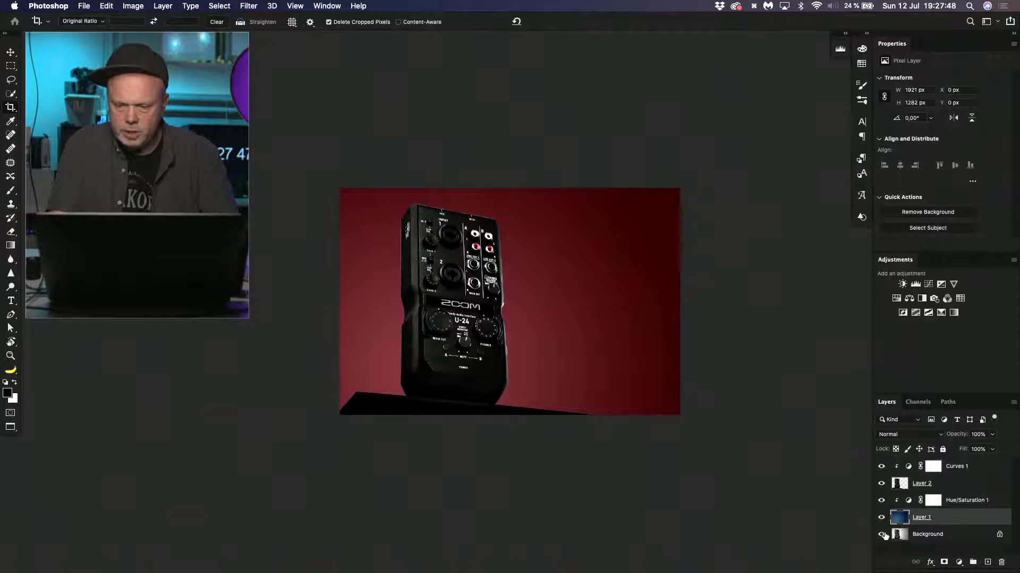
pyautogui.press('shift+super+e')
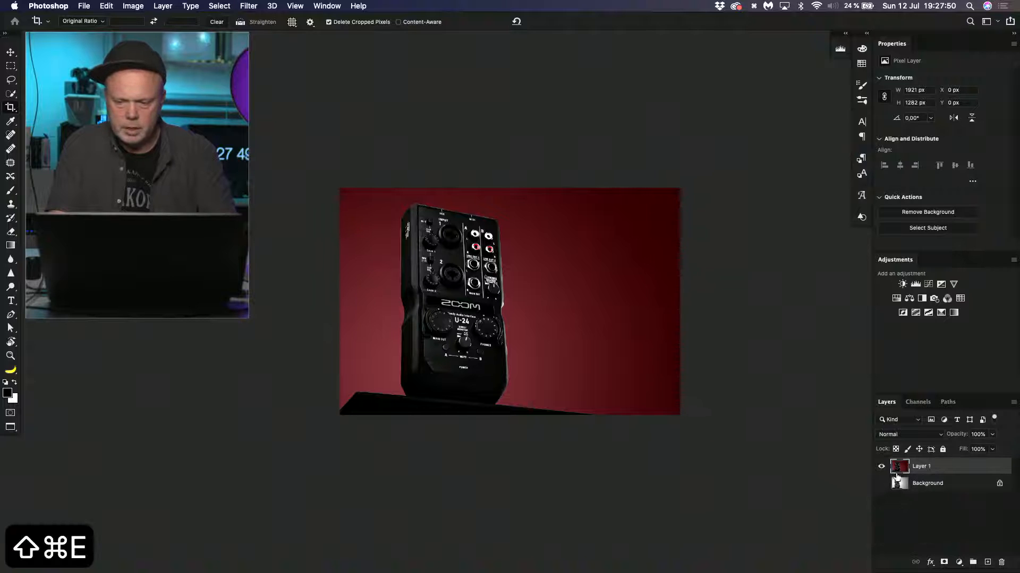
pyautogui.press('c')
pyautogui.click(644, 317)
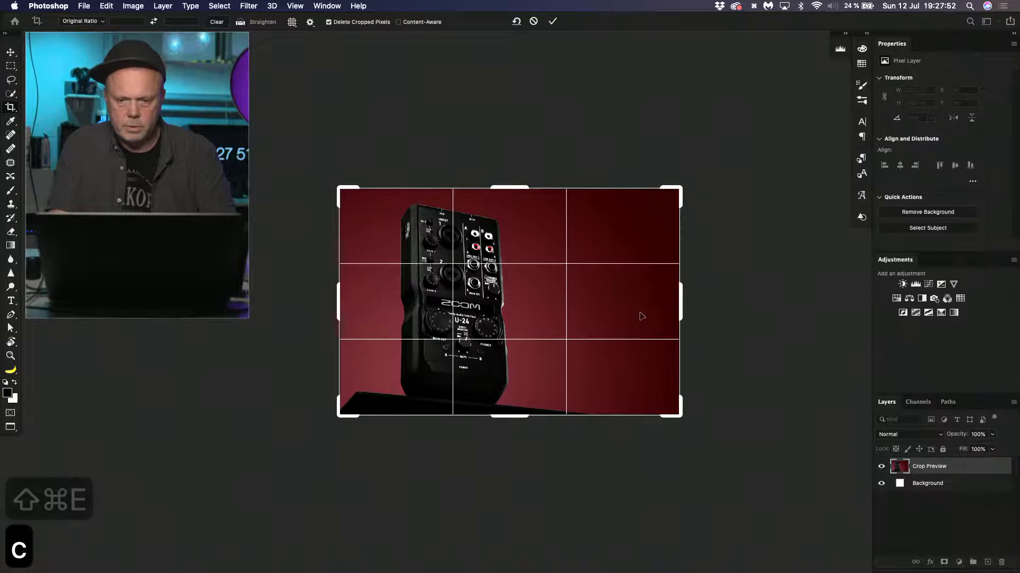
pyautogui.moveTo(681, 308); pyautogui.dragTo(713, 307)
pyautogui.press('super+z')
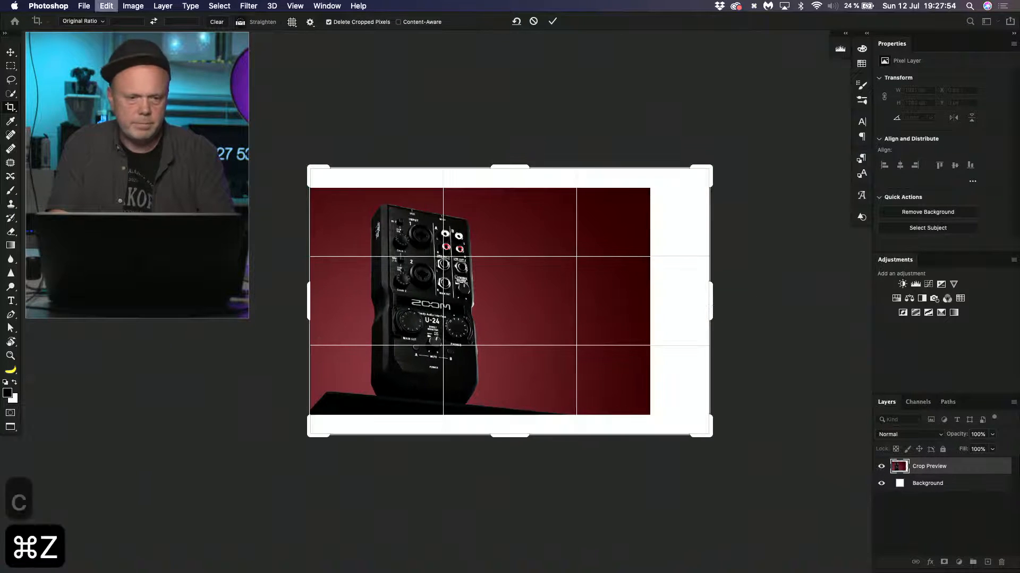
# - Free the crop from fixed proportions with an empty Ratio setting, and extend the canvas sideways to about twice its width
pyautogui.click(82, 20)
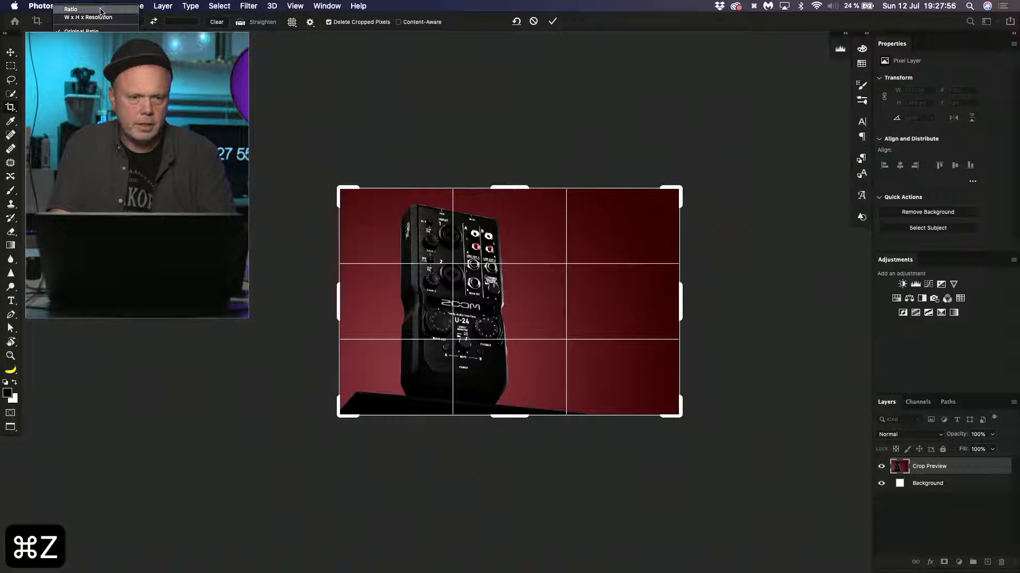
pyautogui.click(80, 55)
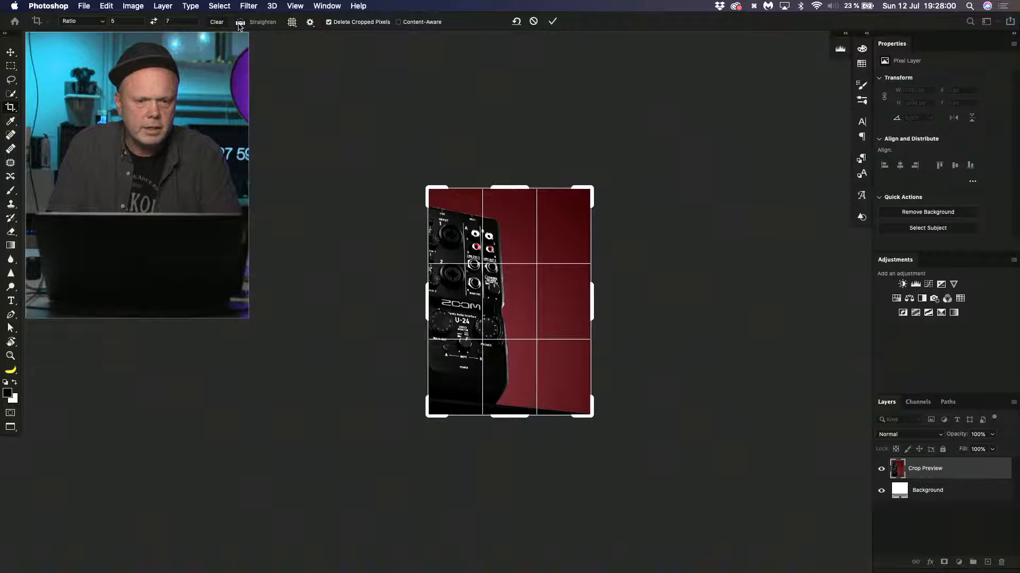
pyautogui.click(102, 21)
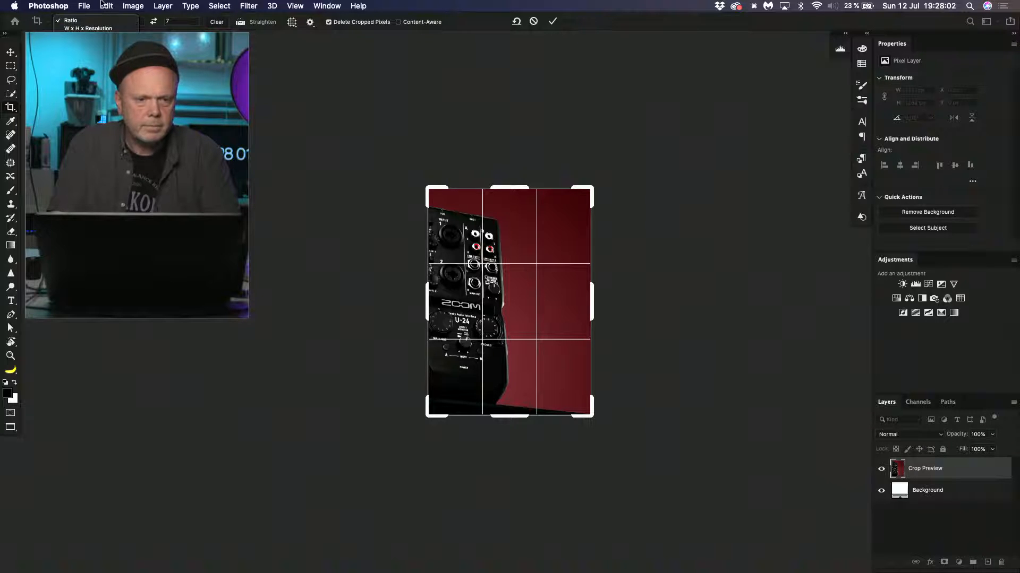
pyautogui.click(81, 40)
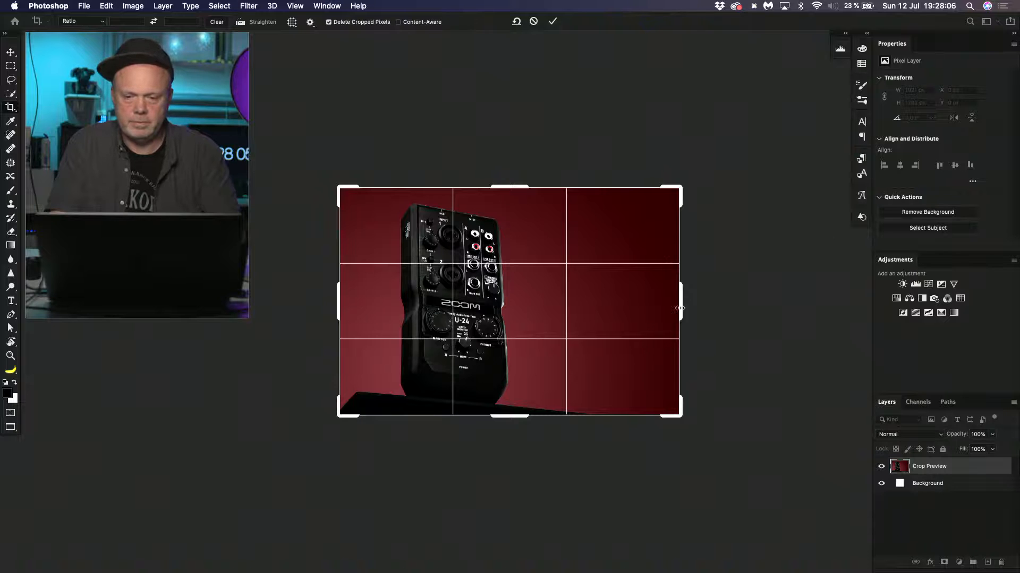
pyautogui.moveTo(680, 308); pyautogui.dragTo(848, 295)
pyautogui.press('Return')
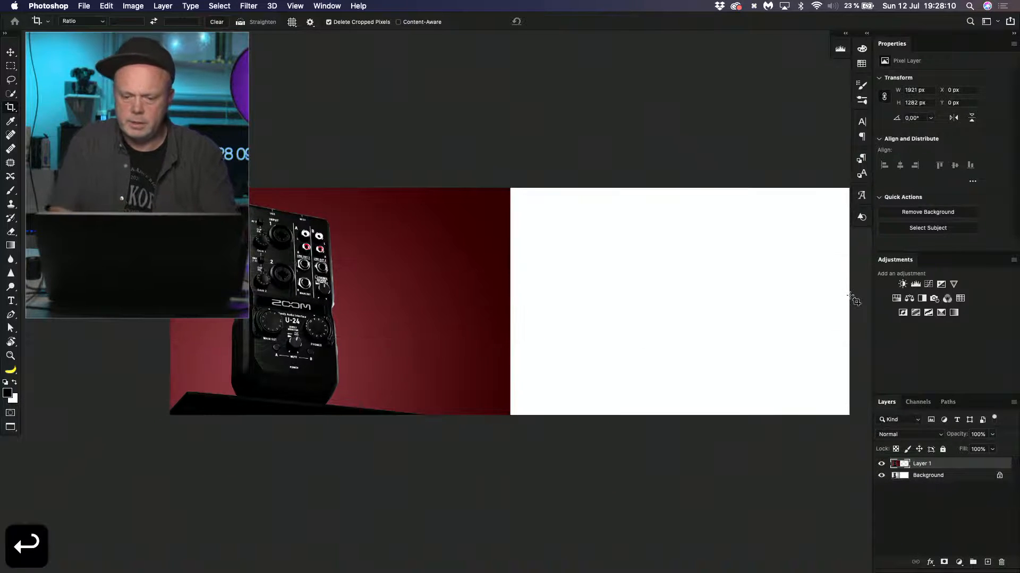
# - Move the retouched Layer 1 onto the blank half beside the original photo, and show both versions in full screen
pyautogui.press('v')
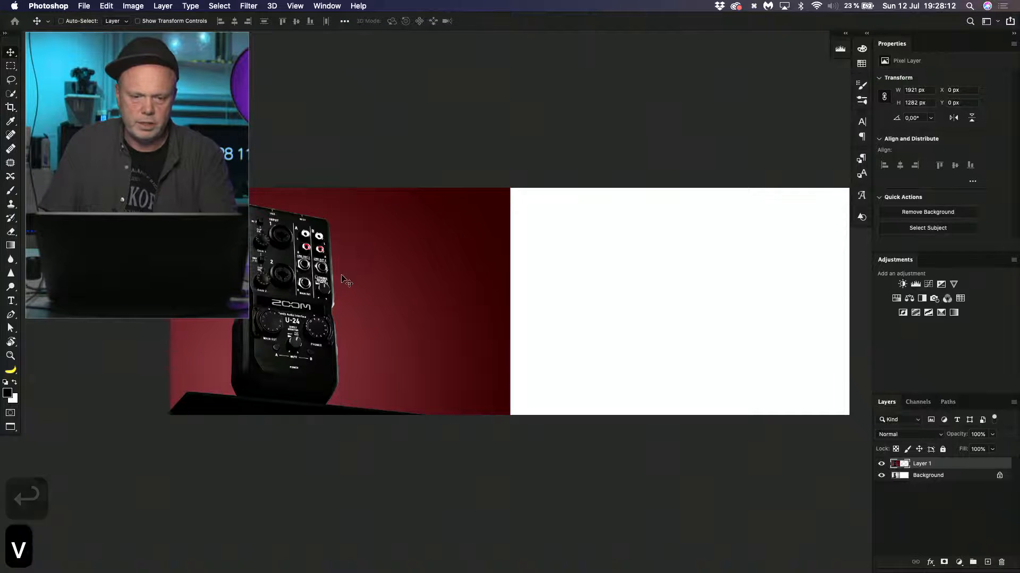
pyautogui.moveTo(342, 279); pyautogui.dragTo(696, 330)
pyautogui.press('f')
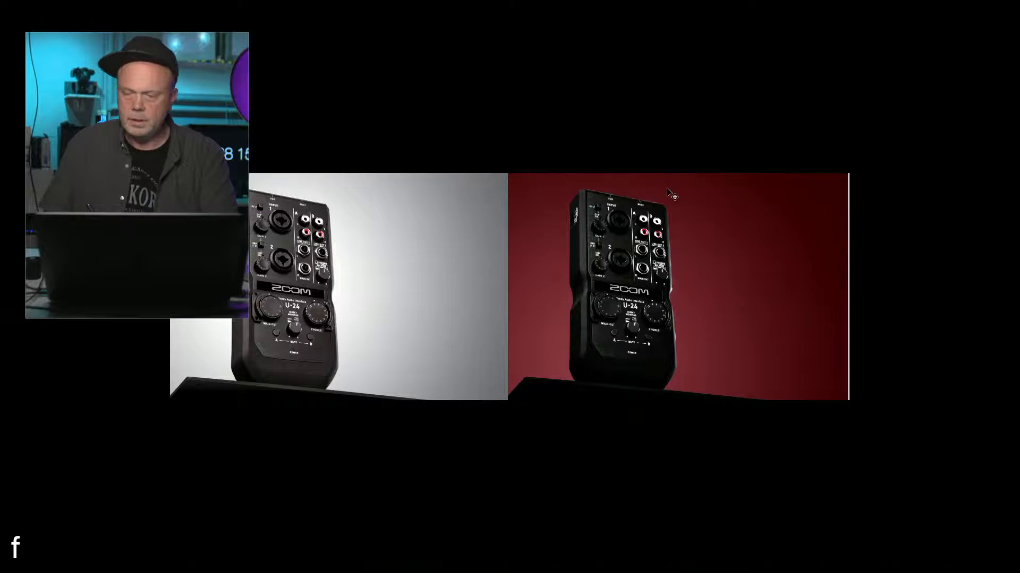
pyautogui.press('f')
pyautogui.press('f')
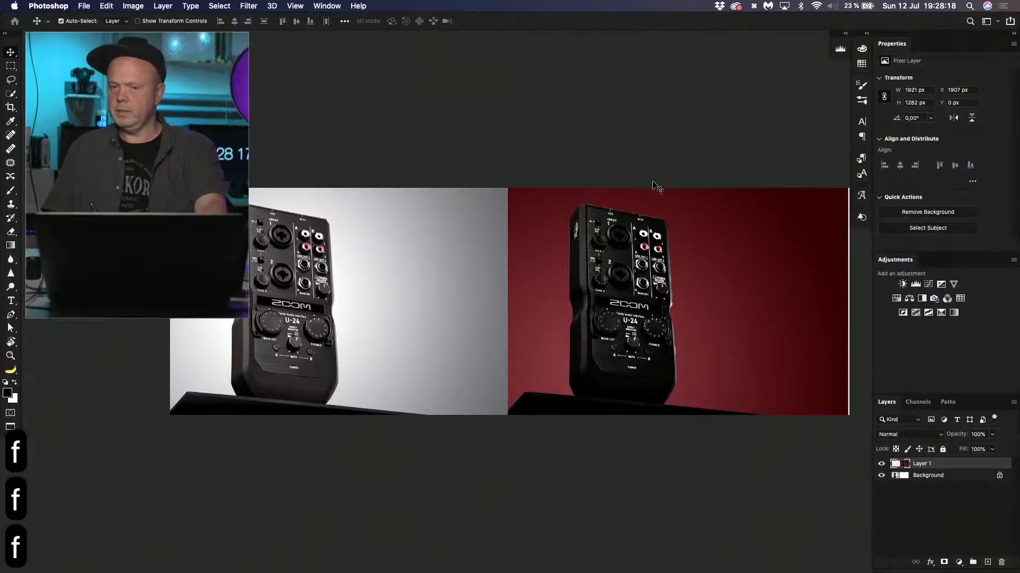
pyautogui.press('f')
pyautogui.moveTo(476, 292); pyautogui.dragTo(645, 293)
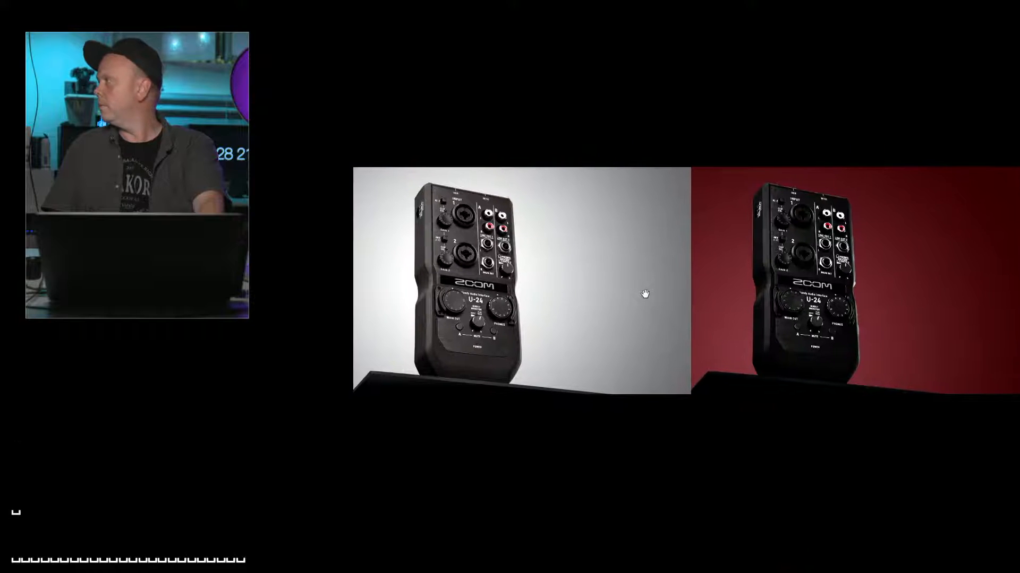
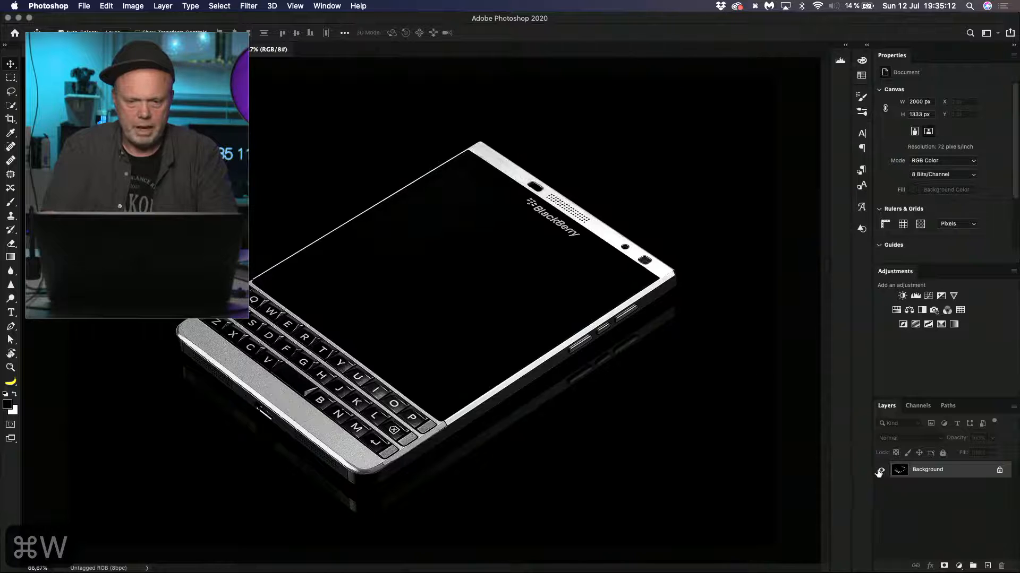
# - View the BlackBerry phone photo in full screen with the menu bar shown, checking the whole phone
pyautogui.press('f')
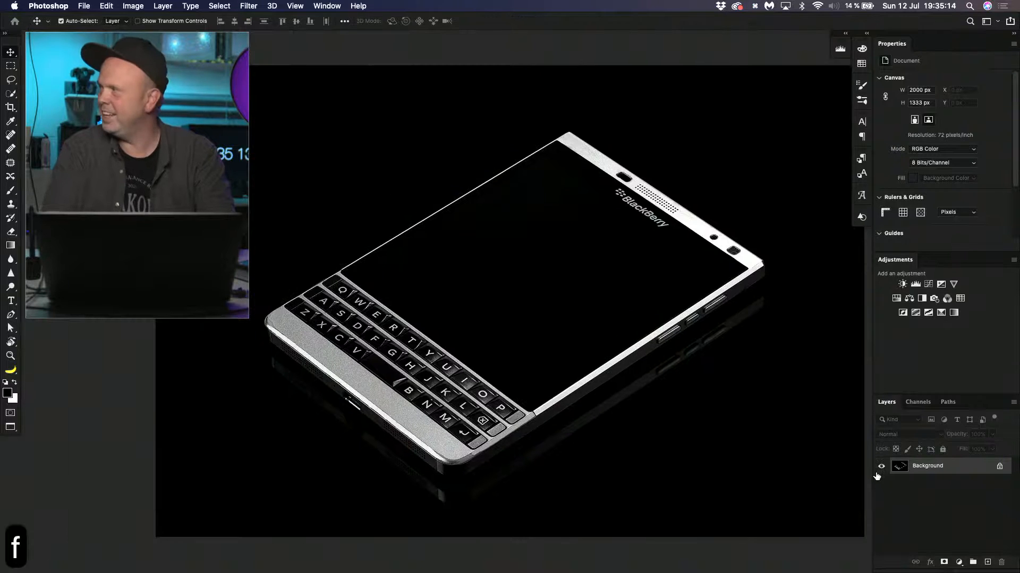
pyautogui.press('f')
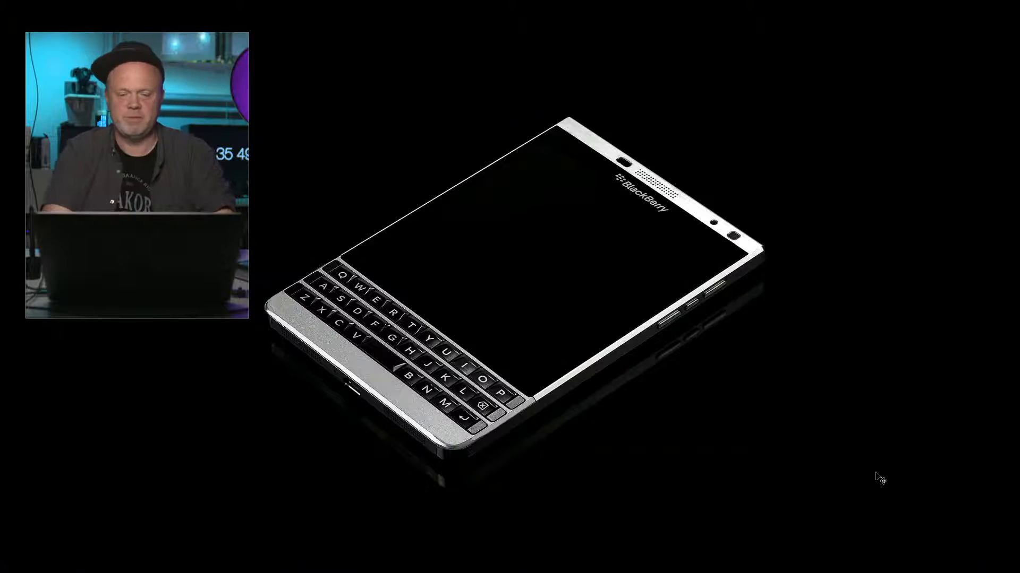
pyautogui.press('f')
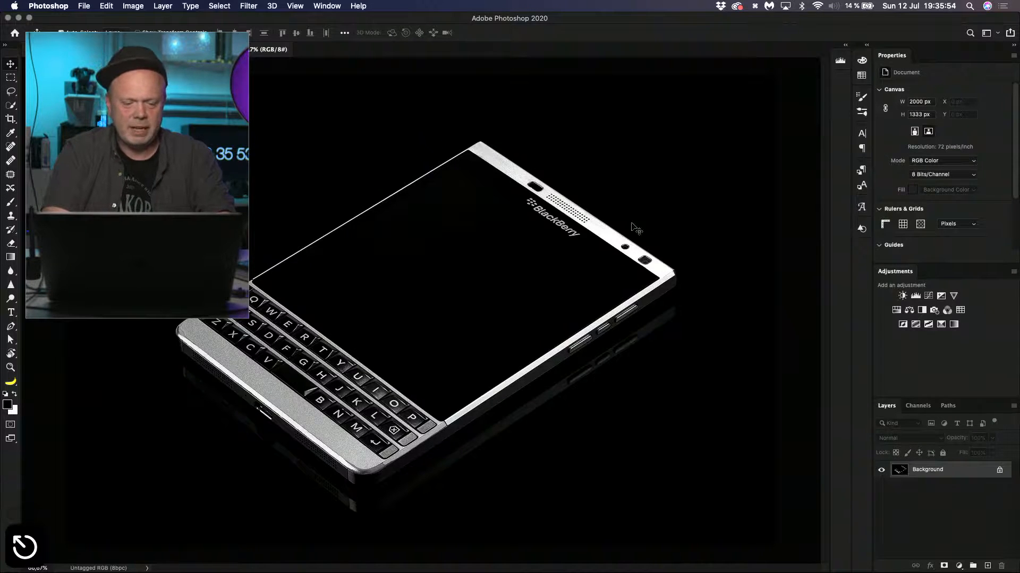
pyautogui.press('f')
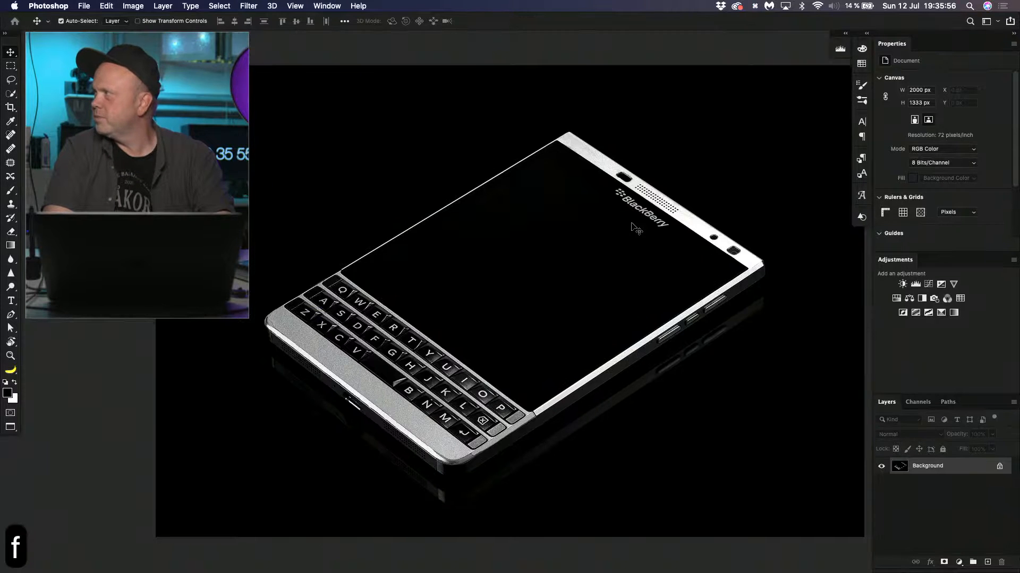
pyautogui.press('space')
pyautogui.moveTo(565, 325)
pyautogui.mouseDown()
pyautogui.moveTo(558, 308)
pyautogui.moveTo(579, 317)
pyautogui.mouseUp()
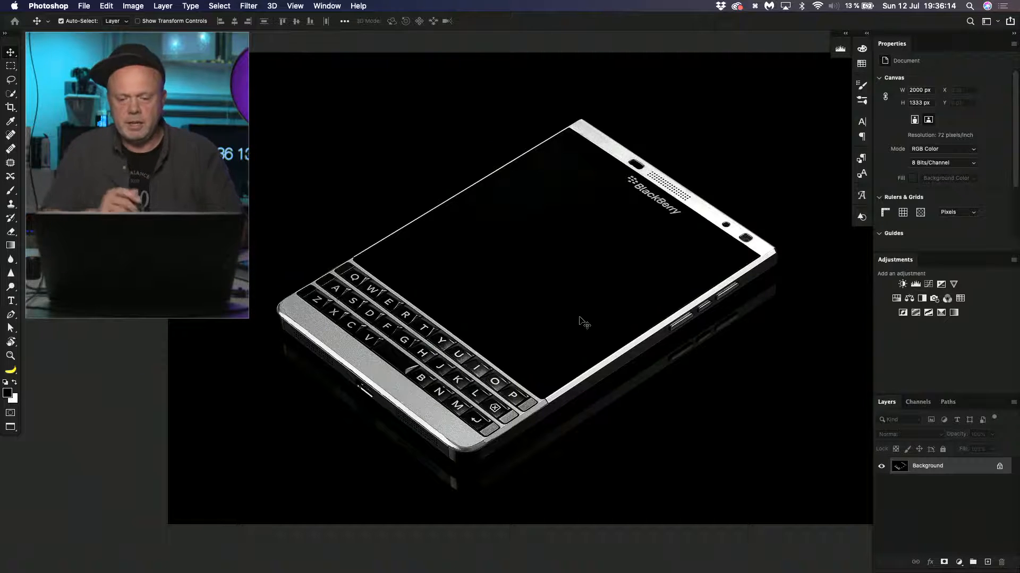
# - Add a Curves adjustment above the phone photo and brighten it strongly with a point at input 72, output 255
pyautogui.click(929, 285)
pyautogui.moveTo(962, 144); pyautogui.dragTo(931, 104)
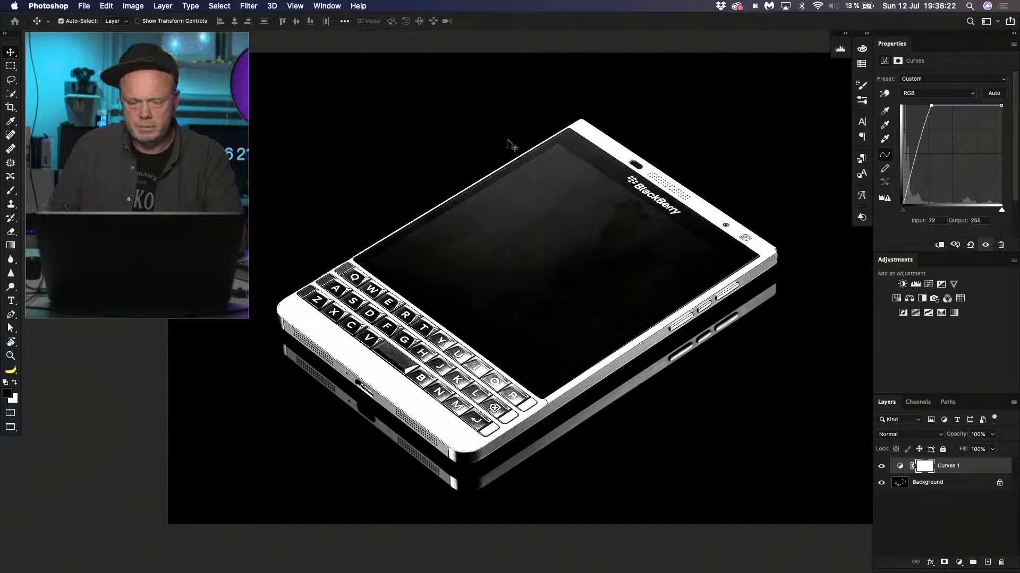
pyautogui.press('m')
pyautogui.moveTo(402, 115); pyautogui.dragTo(668, 284)
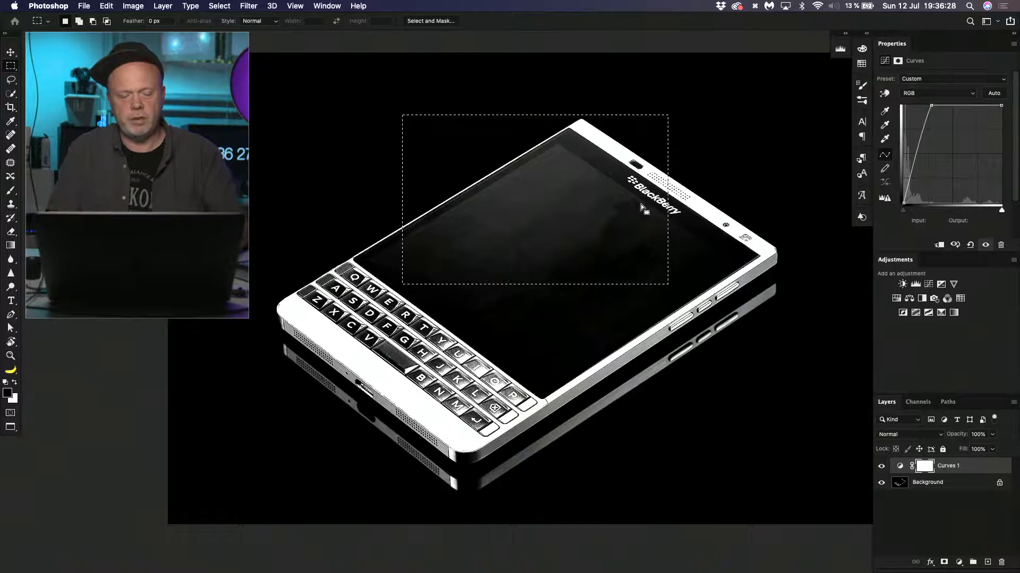
pyautogui.press('super+d')
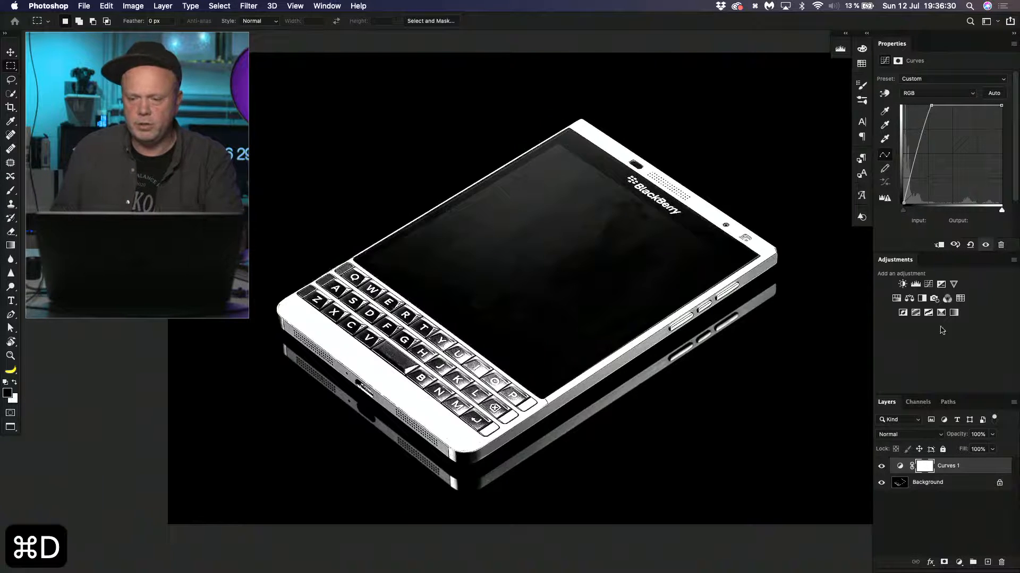
# - Hide the Curves 1 adjustment, then switch to Safari and open the Facebook group's full photo collection
pyautogui.click(881, 466)
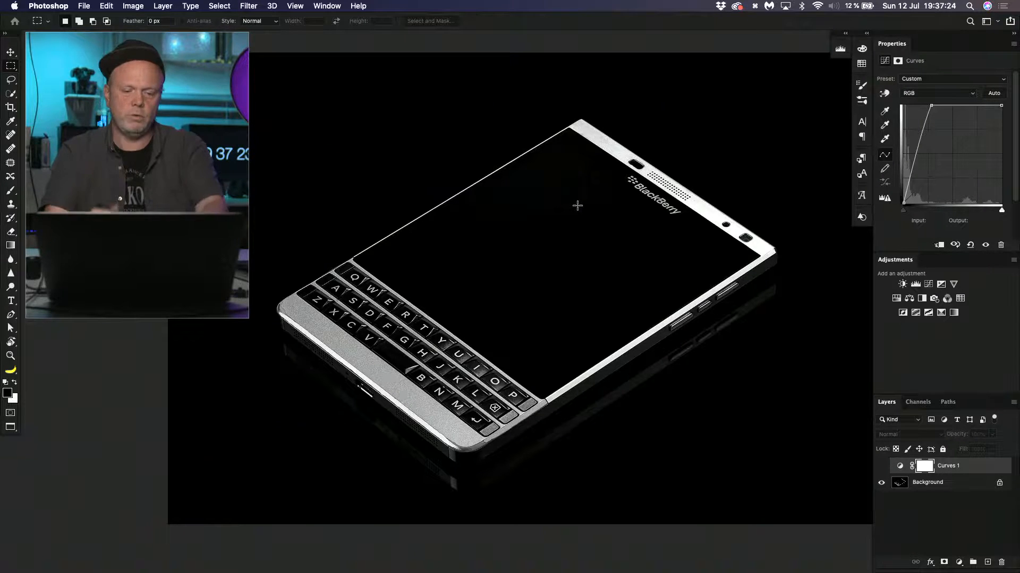
pyautogui.press('super+Tab')
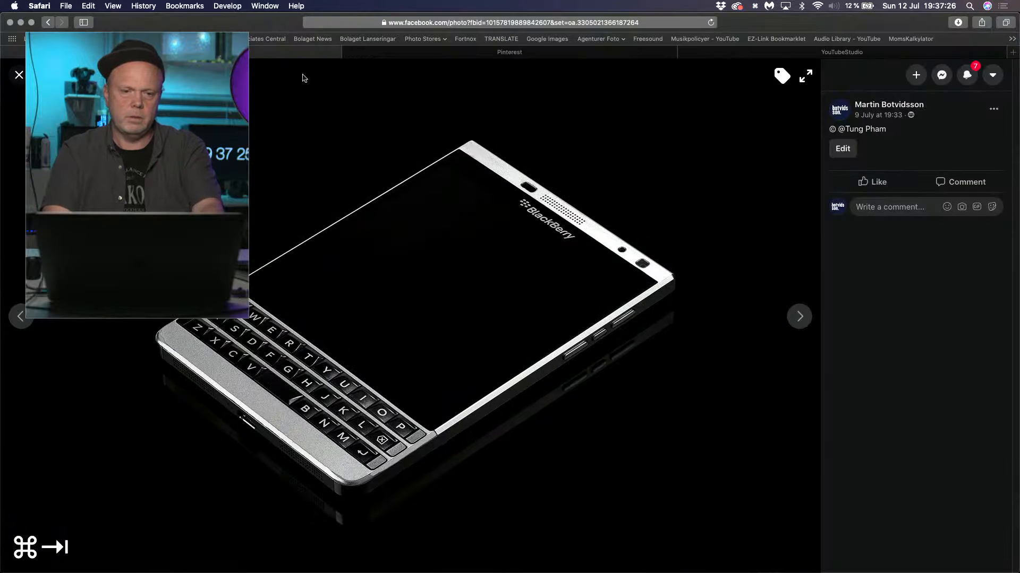
pyautogui.click(19, 75)
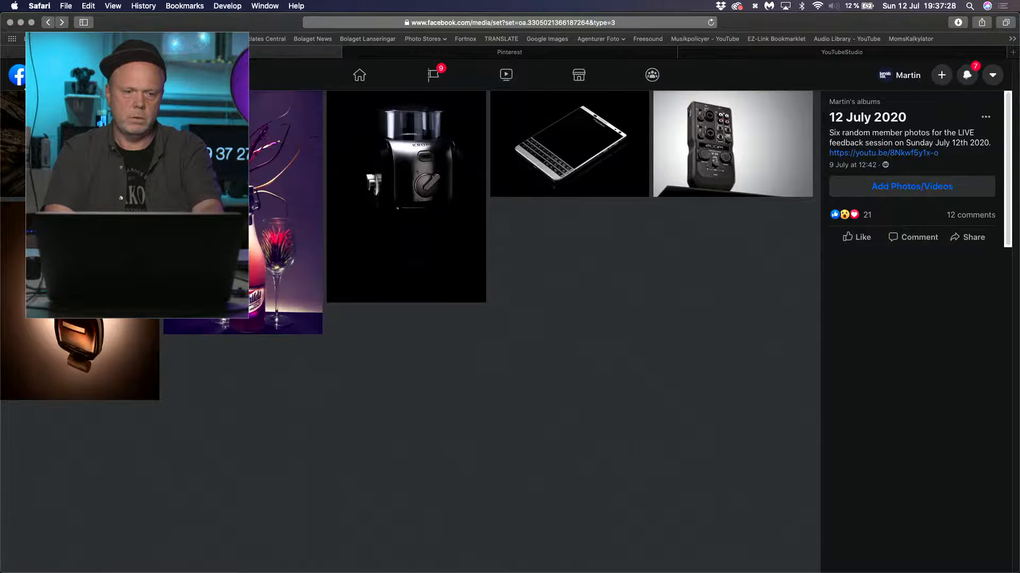
pyautogui.click(48, 23)
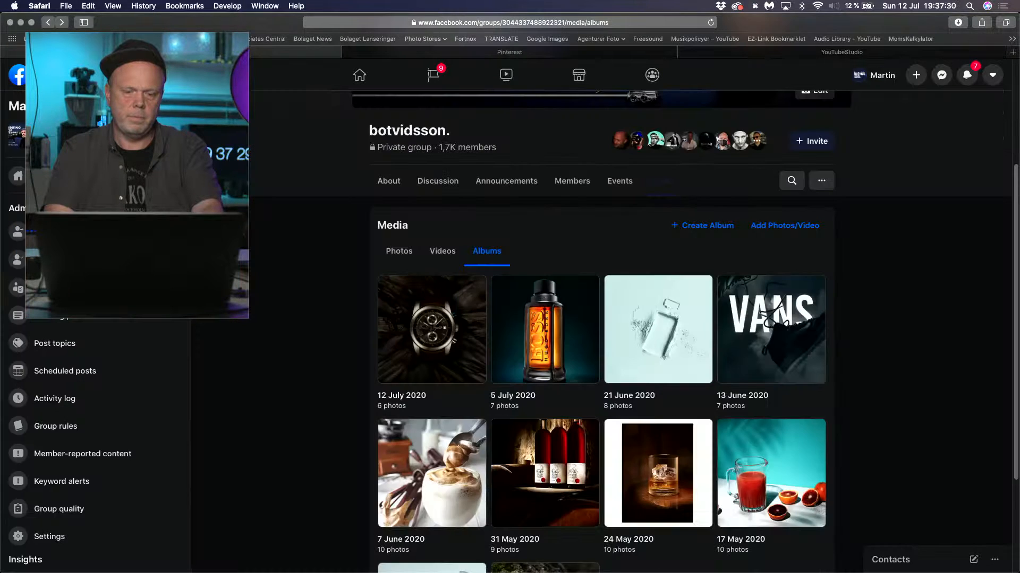
pyautogui.click(399, 251)
# - Look through the group's photos for the BlackBerry phone picture and open it
pyautogui.scroll(-3, 396, 381)
pyautogui.scroll(-10, 396, 381)
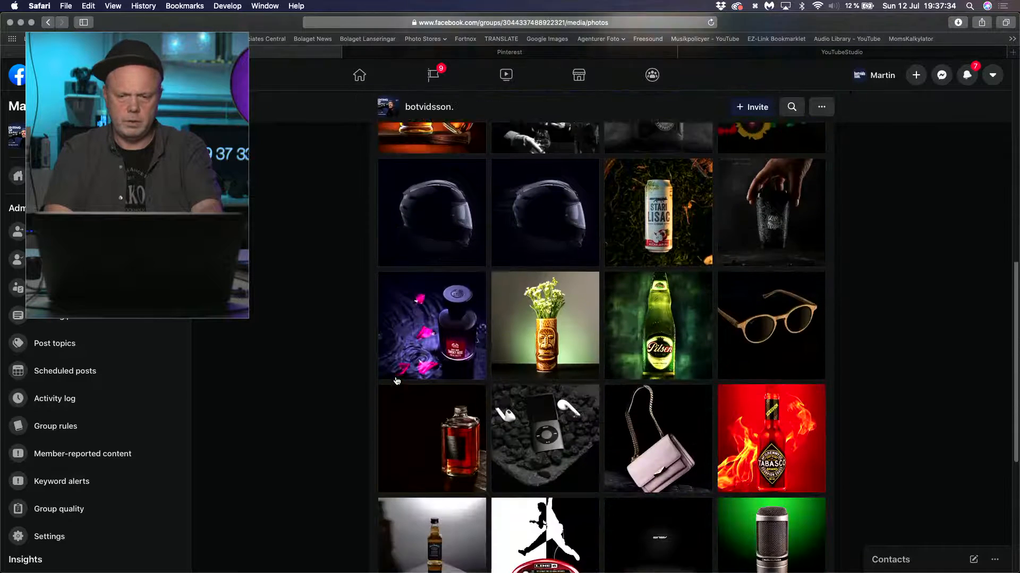
pyautogui.scroll(-12, 396, 381)
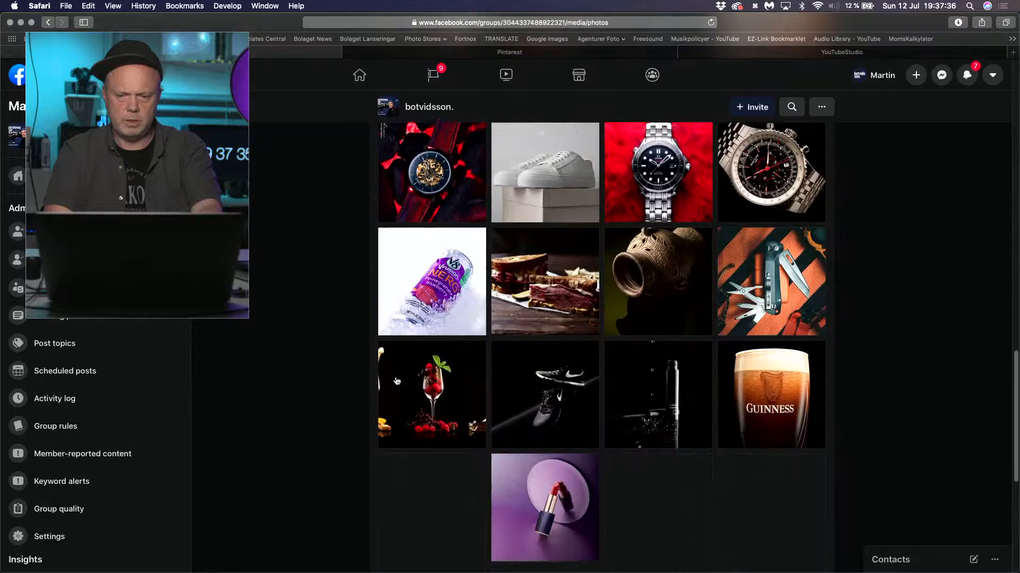
pyautogui.scroll(-12, 396, 381)
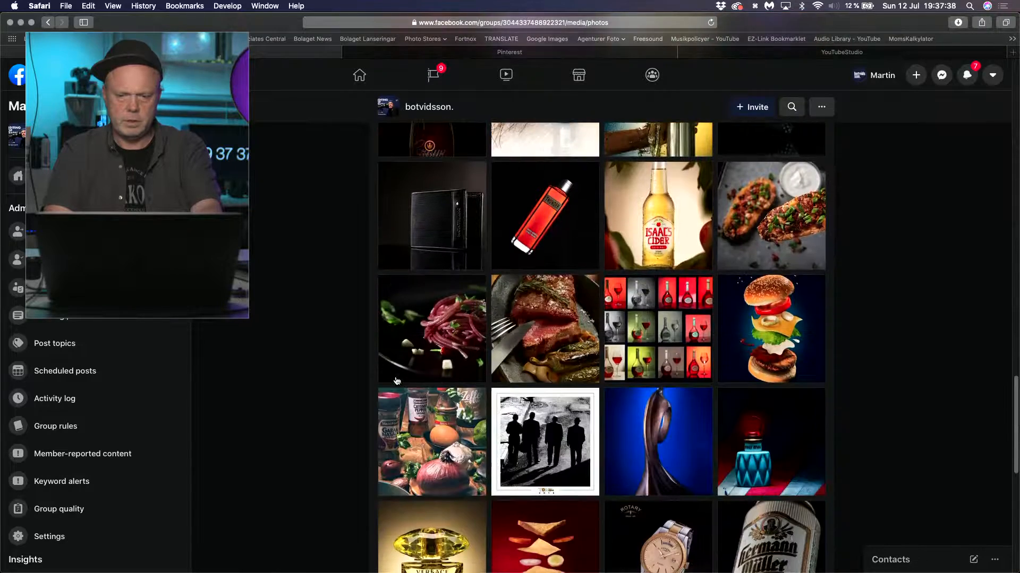
pyautogui.scroll(-10, 396, 380)
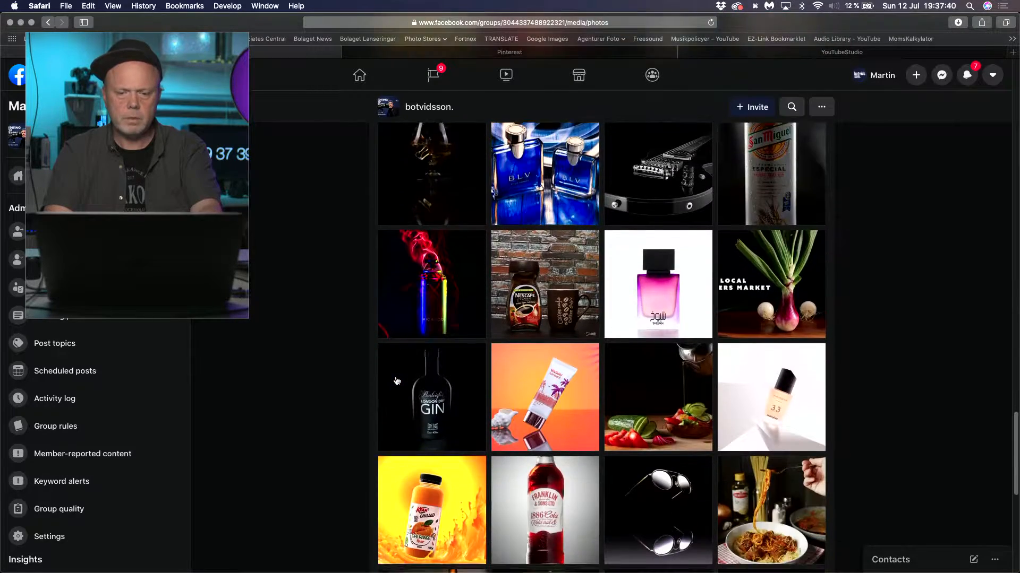
pyautogui.scroll(-2, 396, 381)
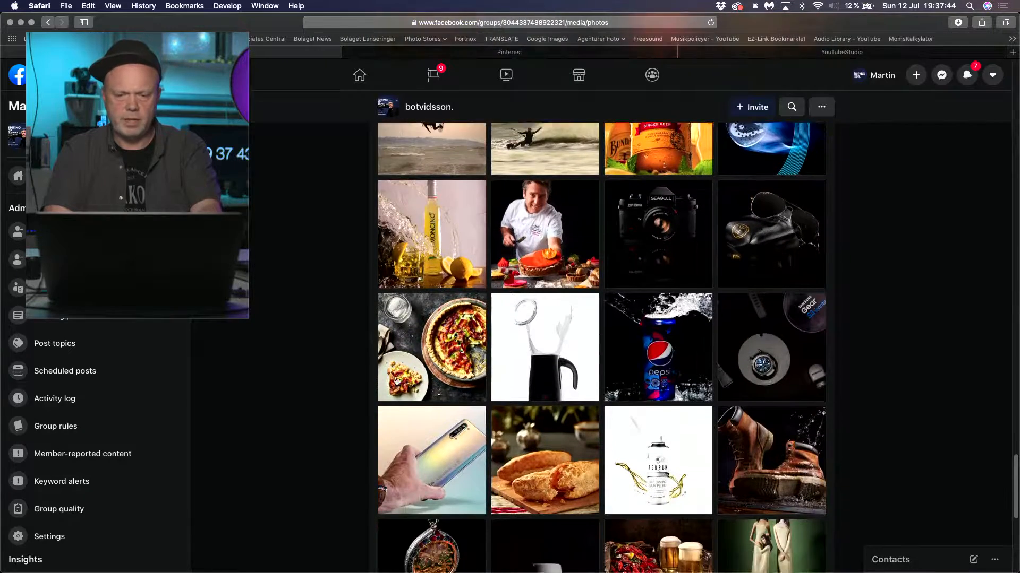
pyautogui.scroll(-8, 396, 380)
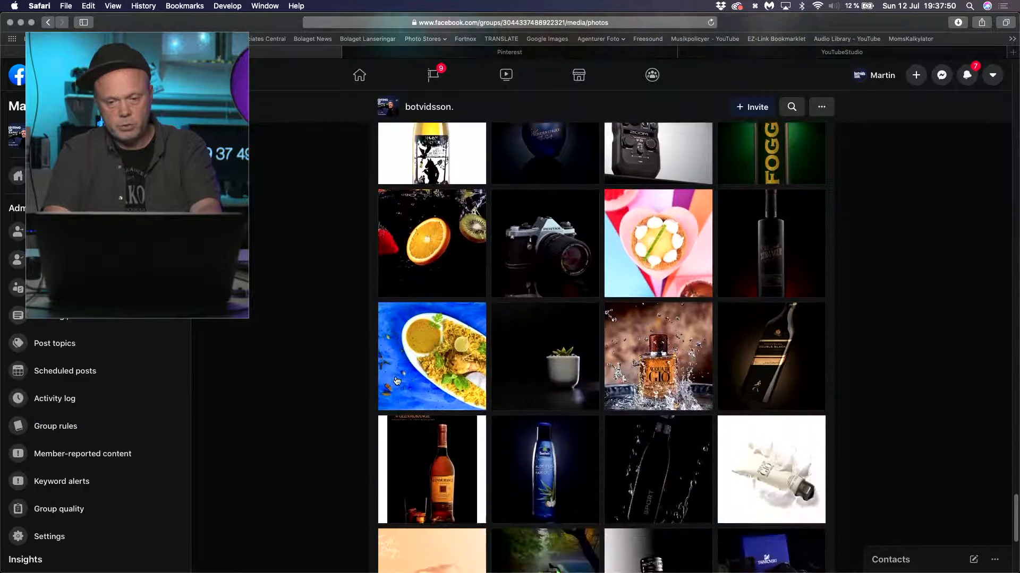
pyautogui.scroll(-6, 397, 381)
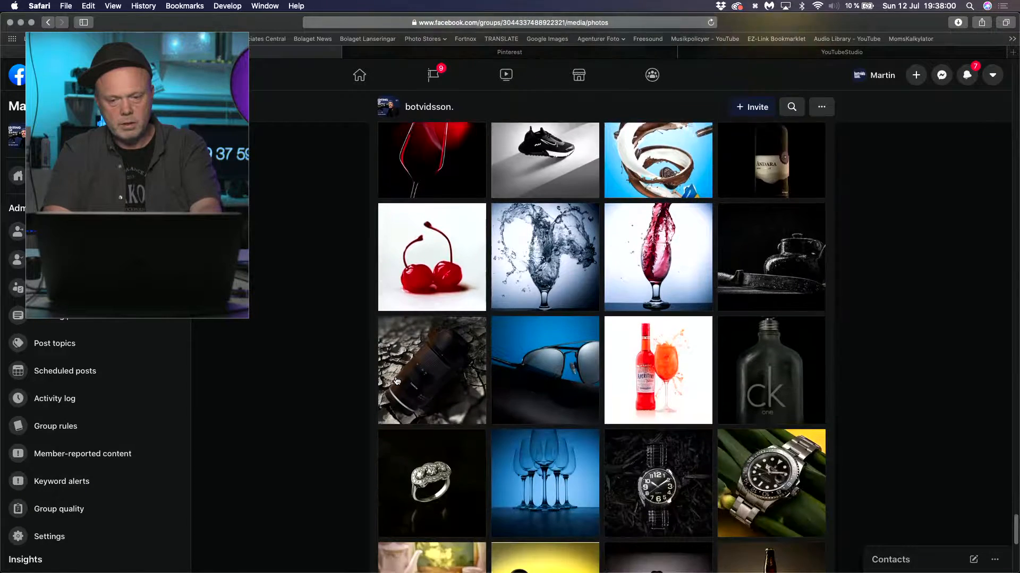
pyautogui.scroll(-10, 396, 380)
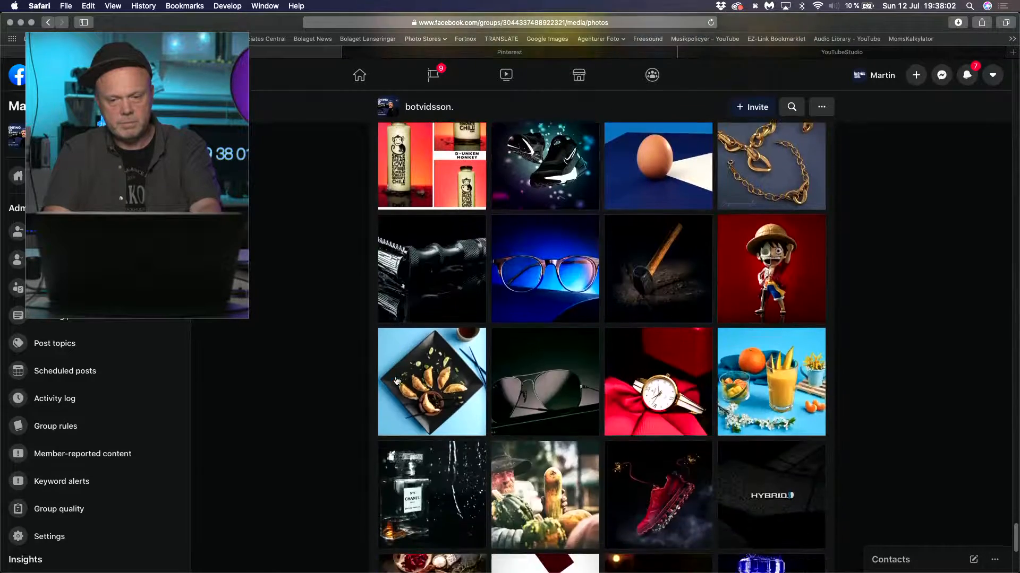
pyautogui.scroll(-10, 396, 381)
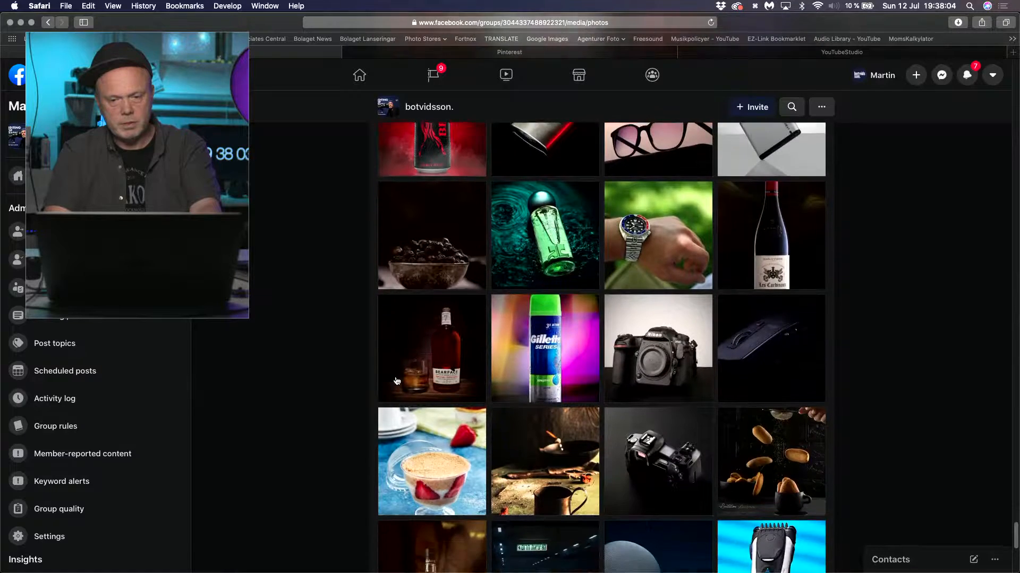
pyautogui.scroll(-10, 396, 381)
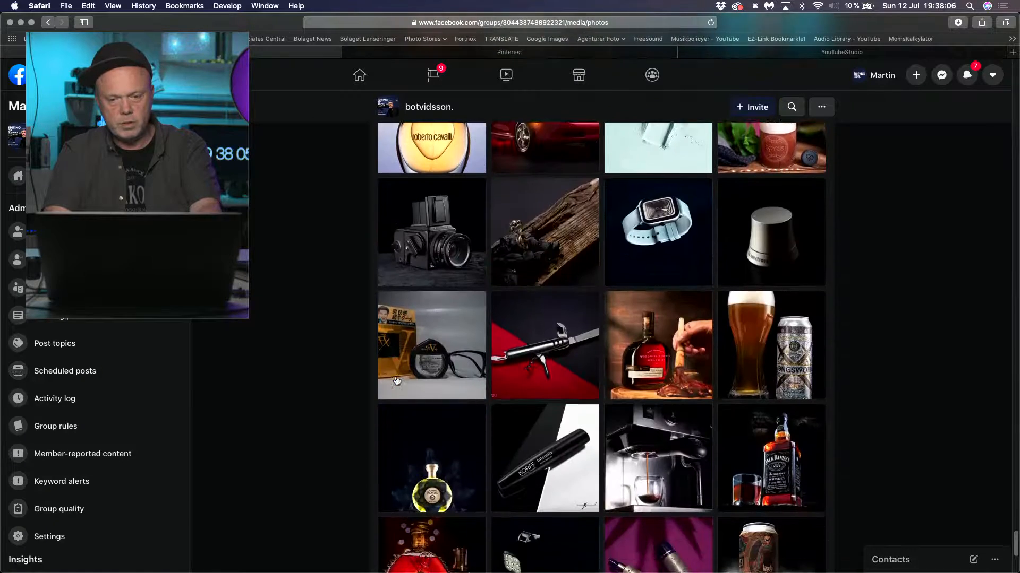
pyautogui.scroll(-10, 396, 381)
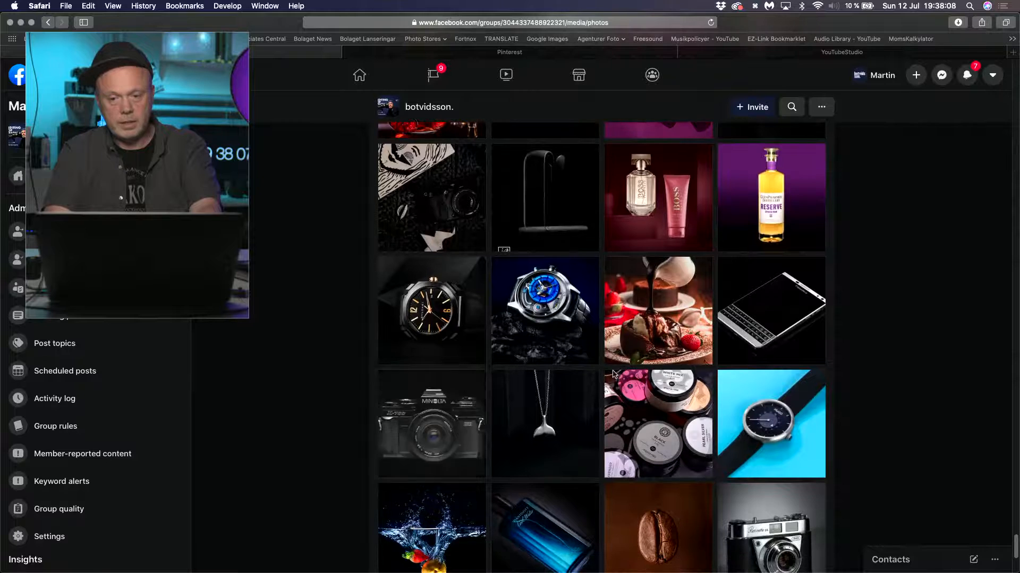
pyautogui.click(773, 313)
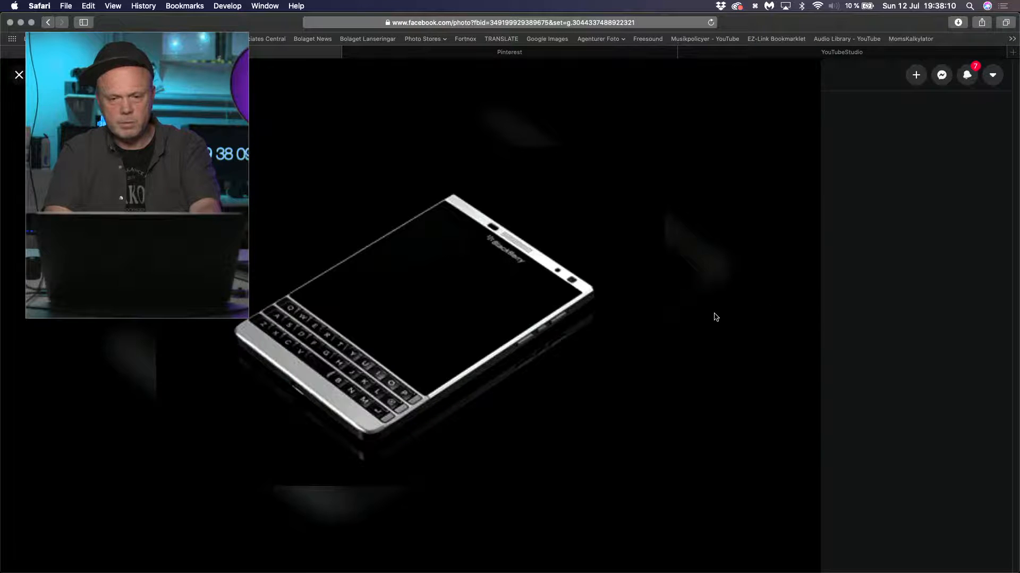
# - Open the commented version of the phone photo with its screen on, and bring it into Photoshop
pyautogui.click(906, 400)
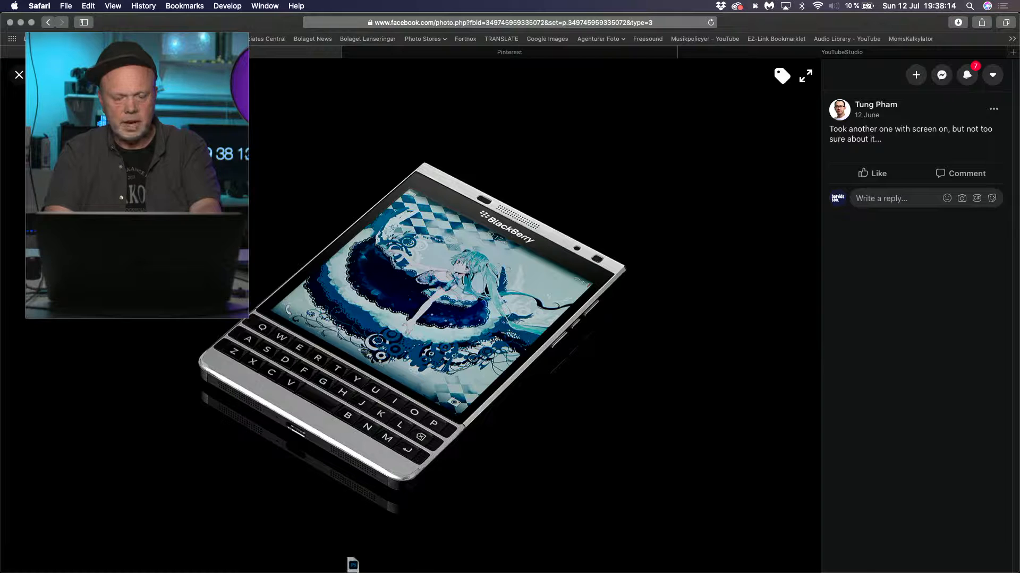
pyautogui.moveTo(337, 569)
pyautogui.click(462, 568)
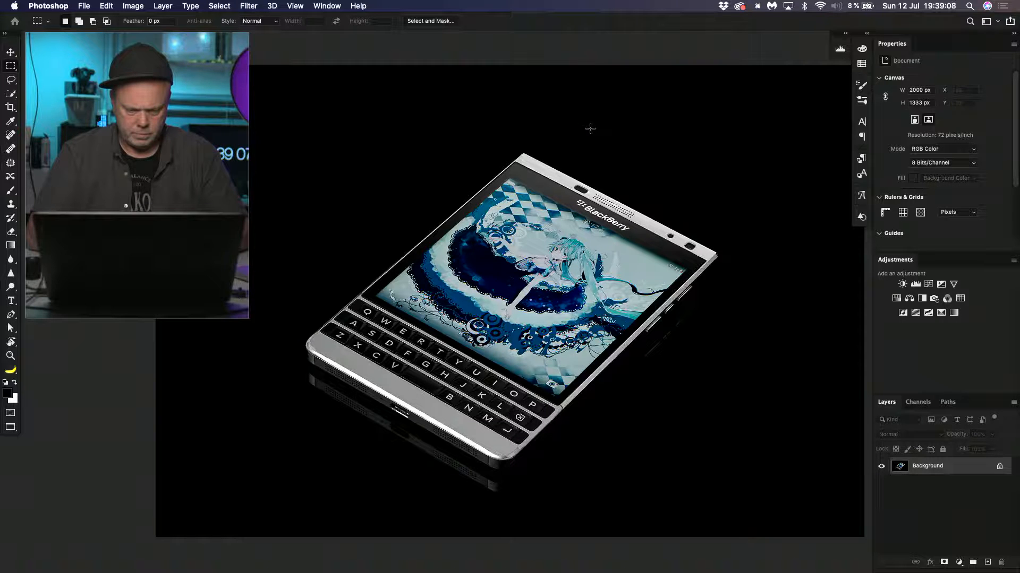
# - Return to the standard screen mode and switch to the phone photo with the dark screen
pyautogui.moveTo(601, 129); pyautogui.dragTo(610, 137)
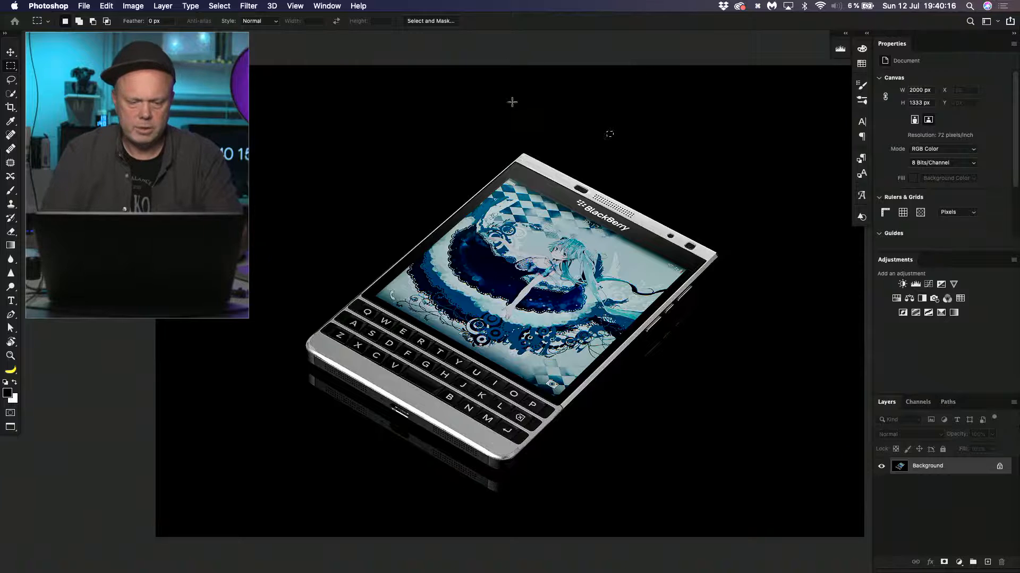
pyautogui.press('f')
pyautogui.press('f')
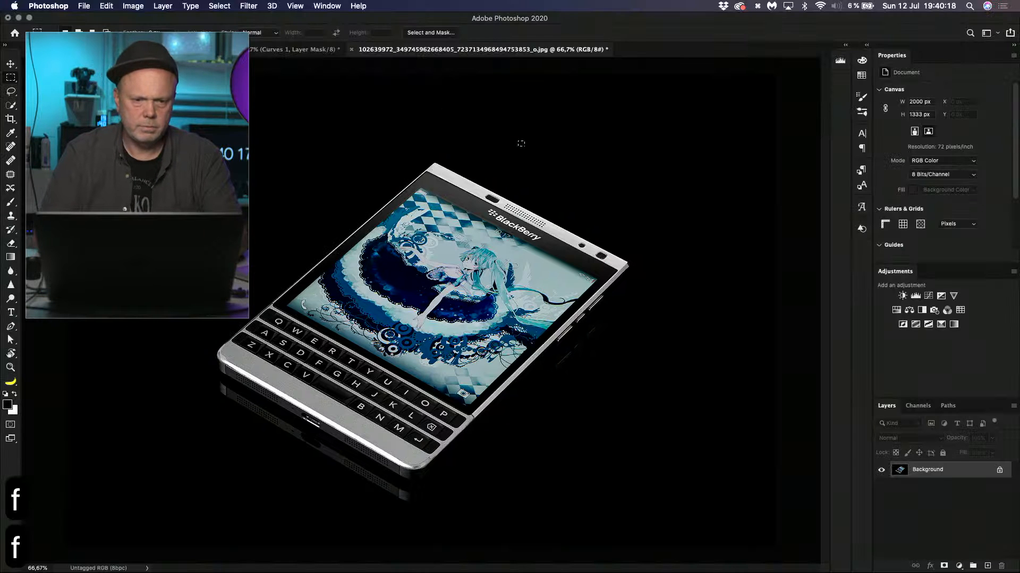
pyautogui.hotkey('ctrl', 'Tab')
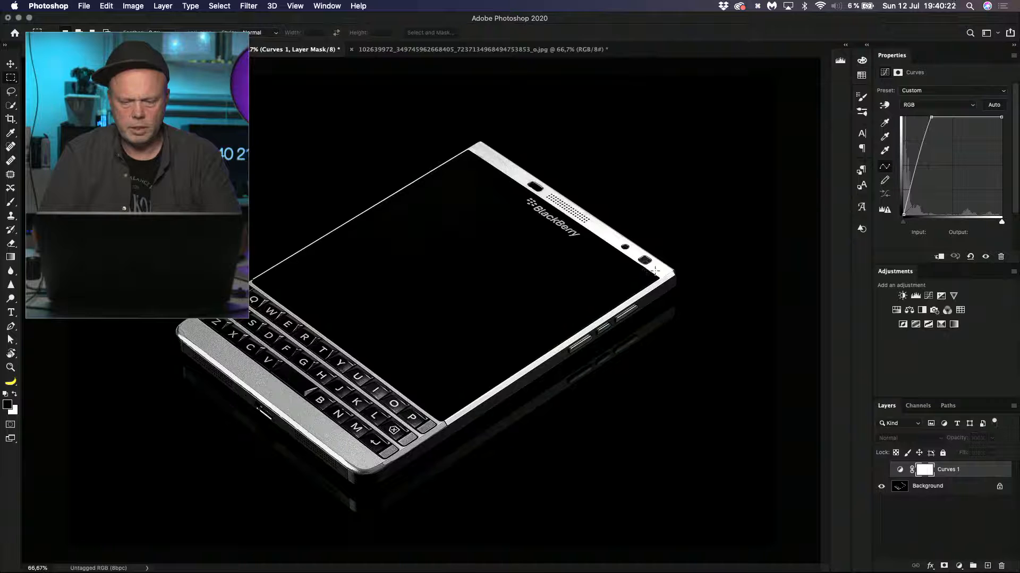
# - Add a new empty layer directly above the Background in the dark-screen phone photo
pyautogui.click(924, 488)
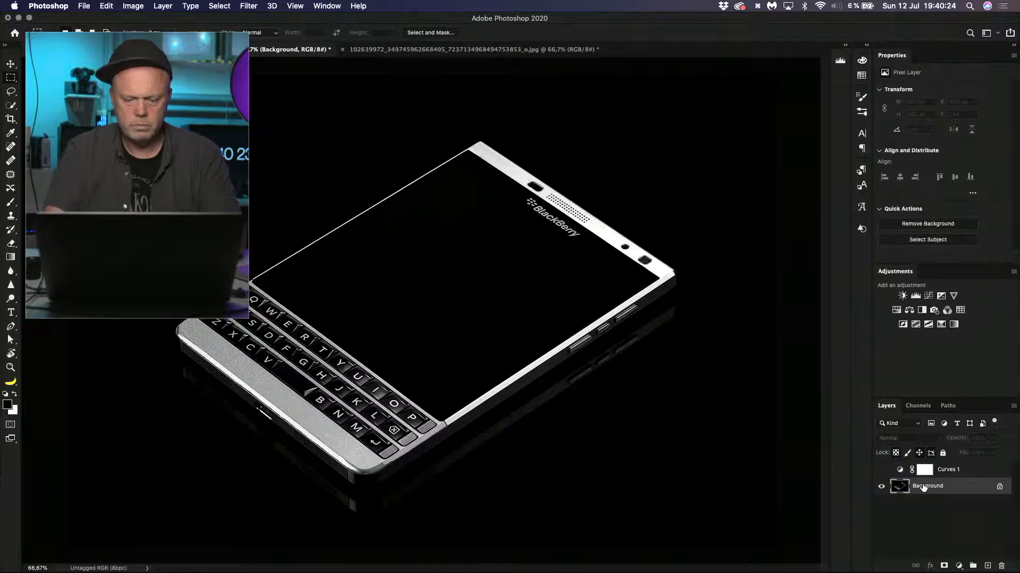
pyautogui.press('shift+super+n')
pyautogui.press('Return')
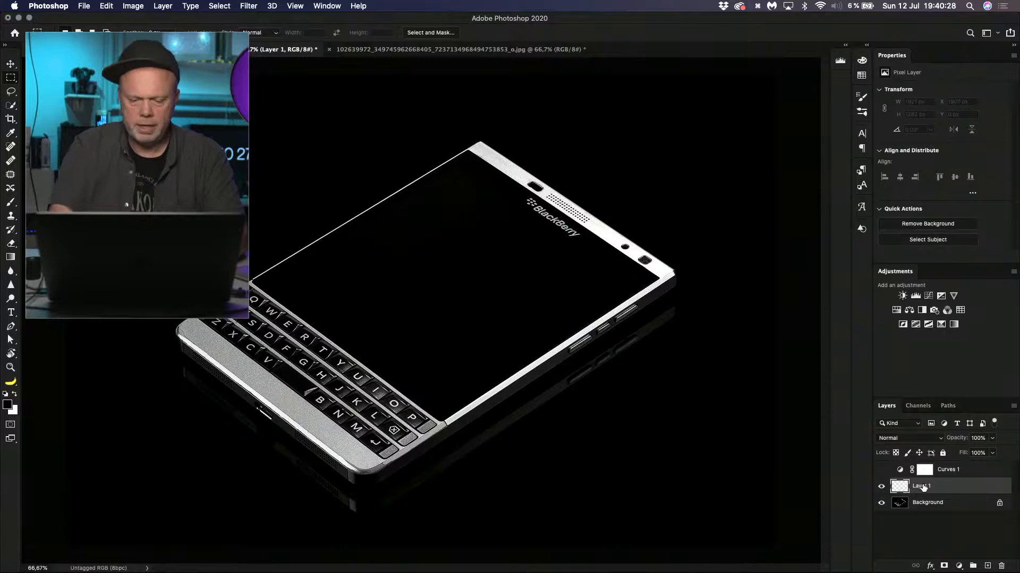
# - Outline the phone's display area with a closed four-cornered Pen path just inside the bezel
pyautogui.press('super+plus')
pyautogui.press('p')
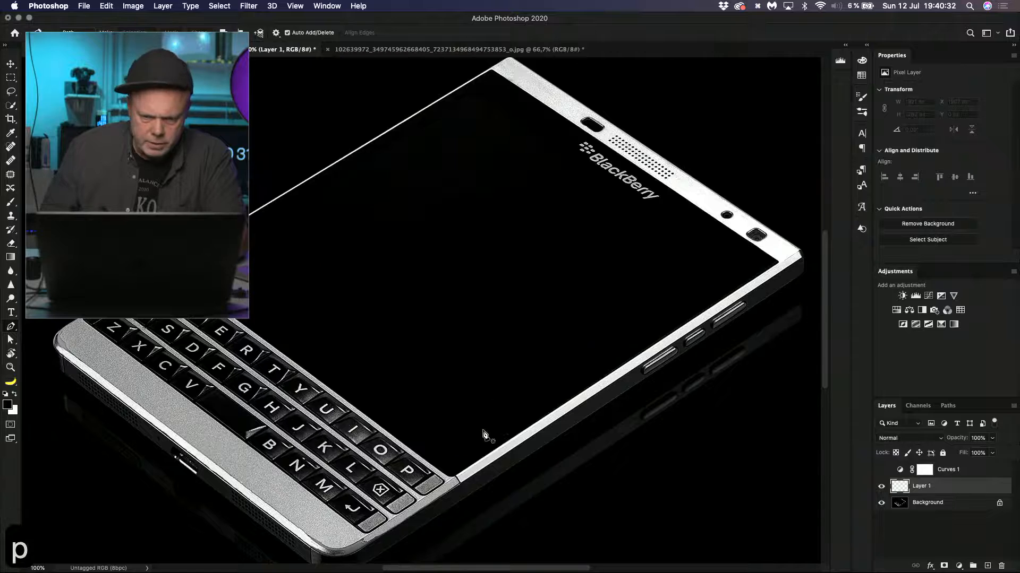
pyautogui.click(455, 465)
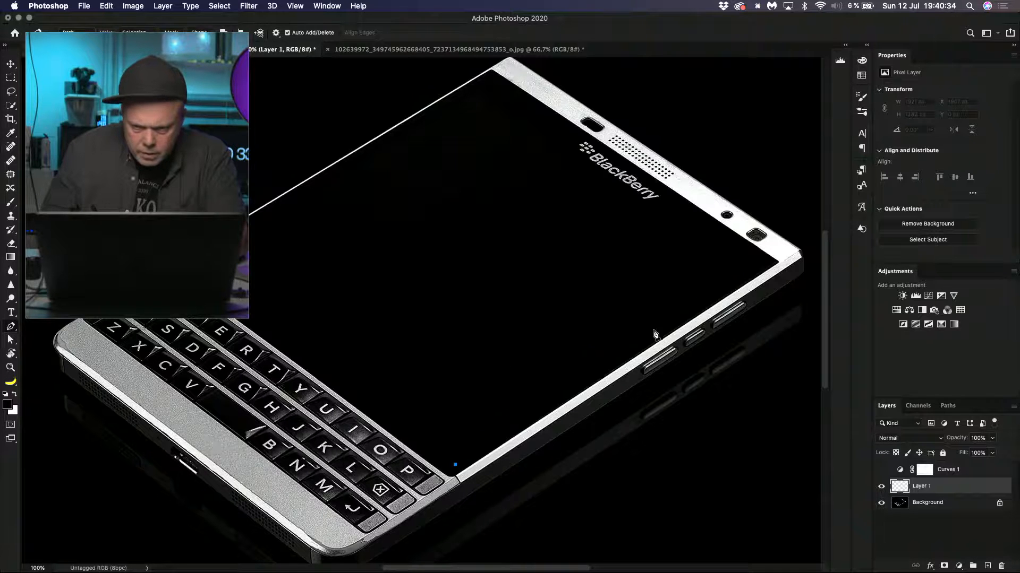
pyautogui.click(743, 276)
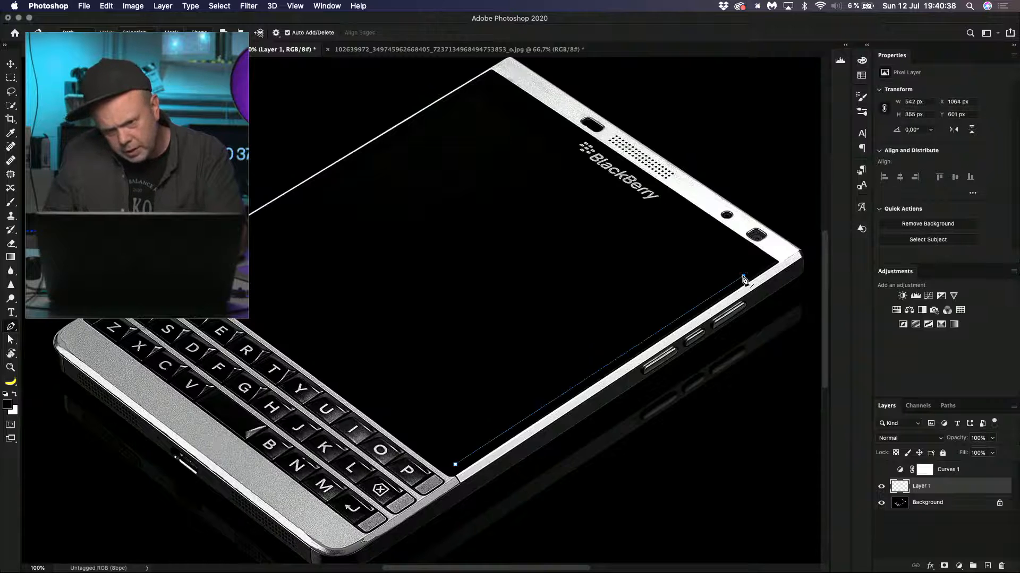
pyautogui.click(474, 96)
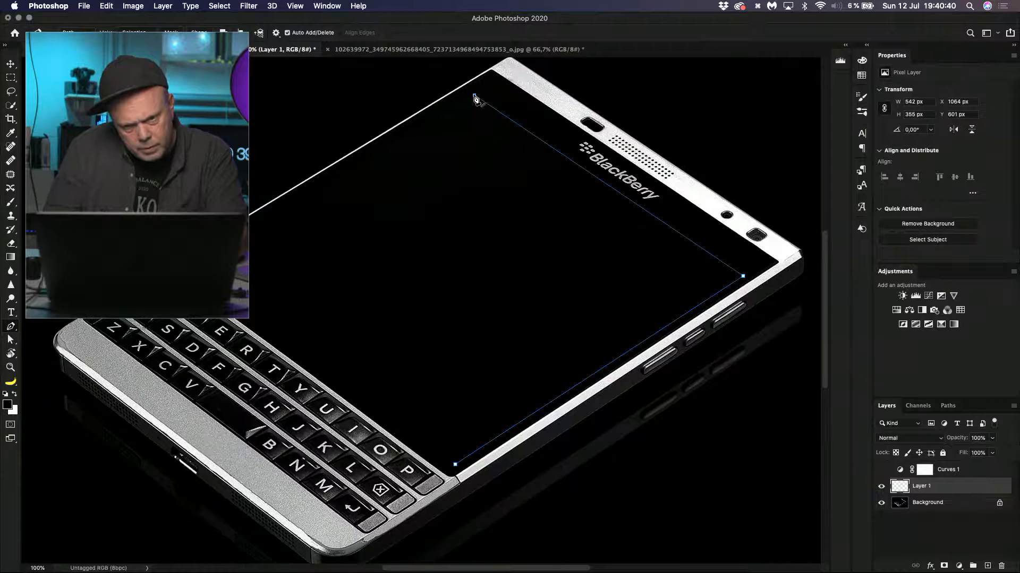
pyautogui.click(185, 272)
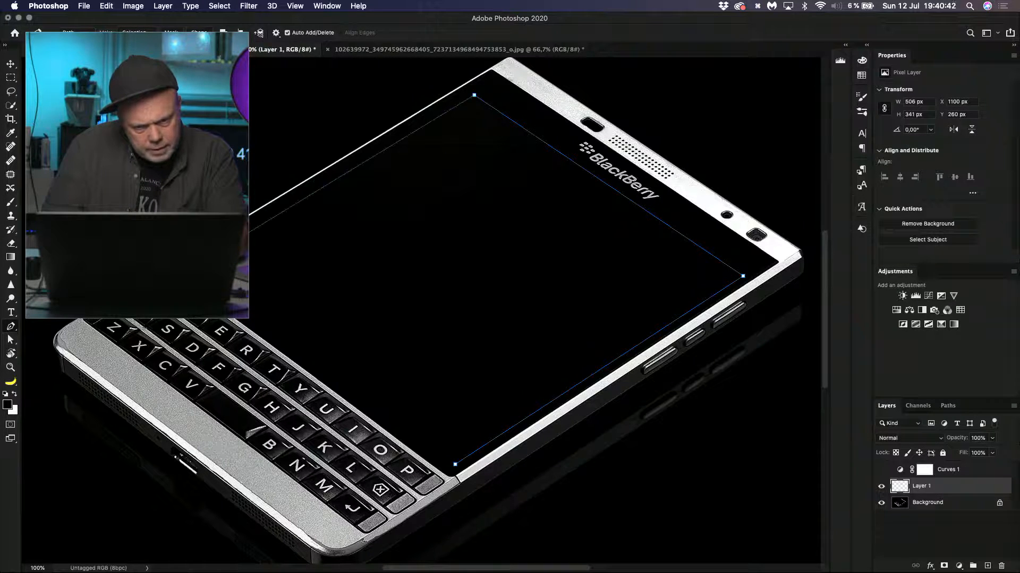
pyautogui.click(455, 466)
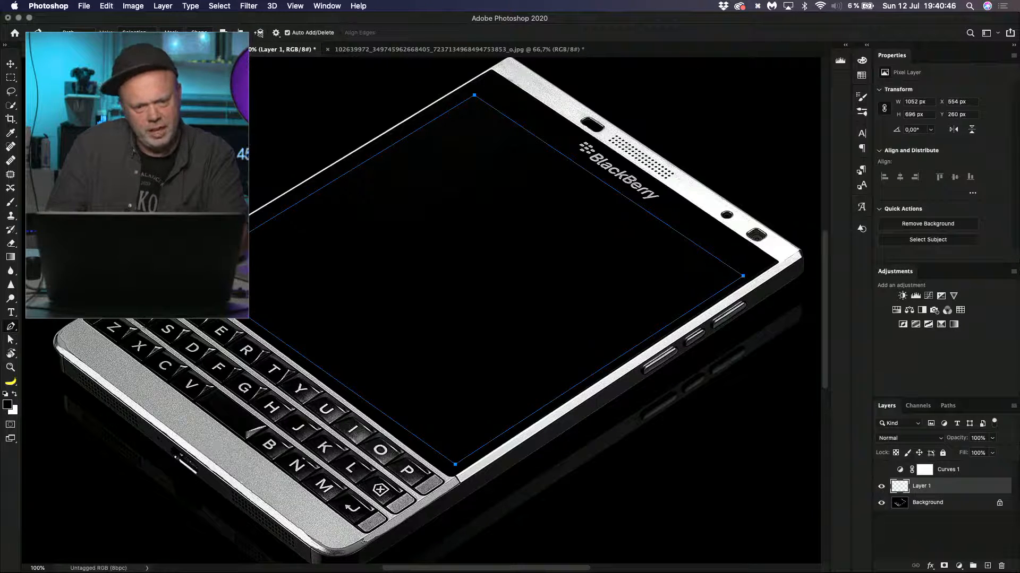
# - Nudge the display path's left and right corners slightly inward, and convert the path into a selection
pyautogui.keyDown('super'); pyautogui.click(184, 272); pyautogui.keyUp('super')
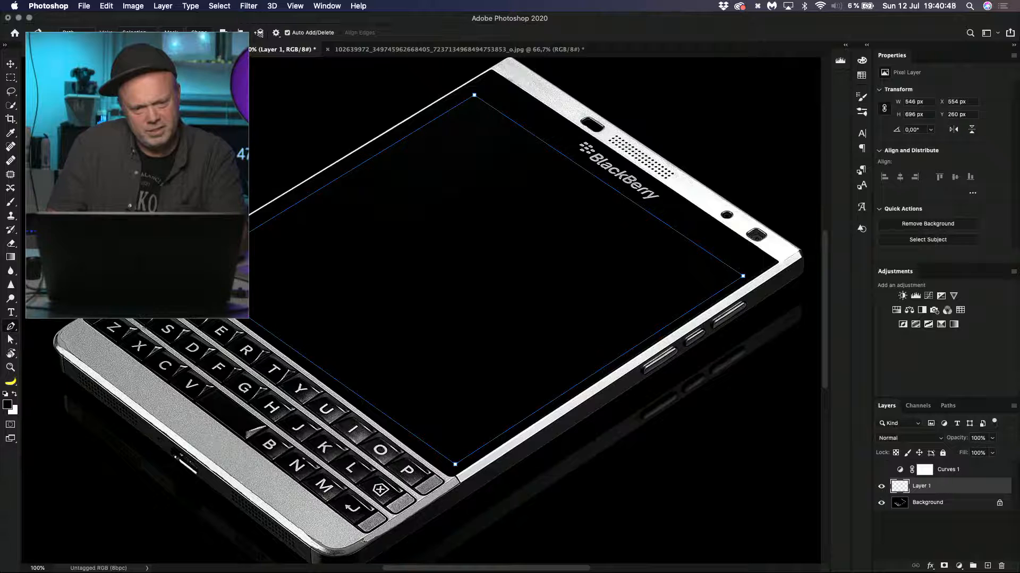
pyautogui.moveTo(184, 272); pyautogui.dragTo(186, 269)
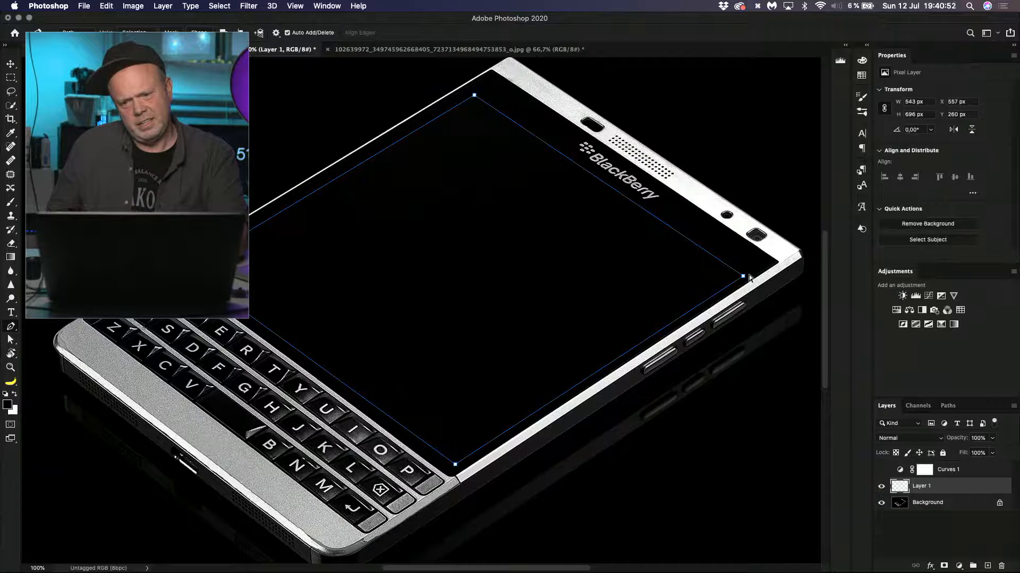
pyautogui.moveTo(743, 276); pyautogui.dragTo(741, 275)
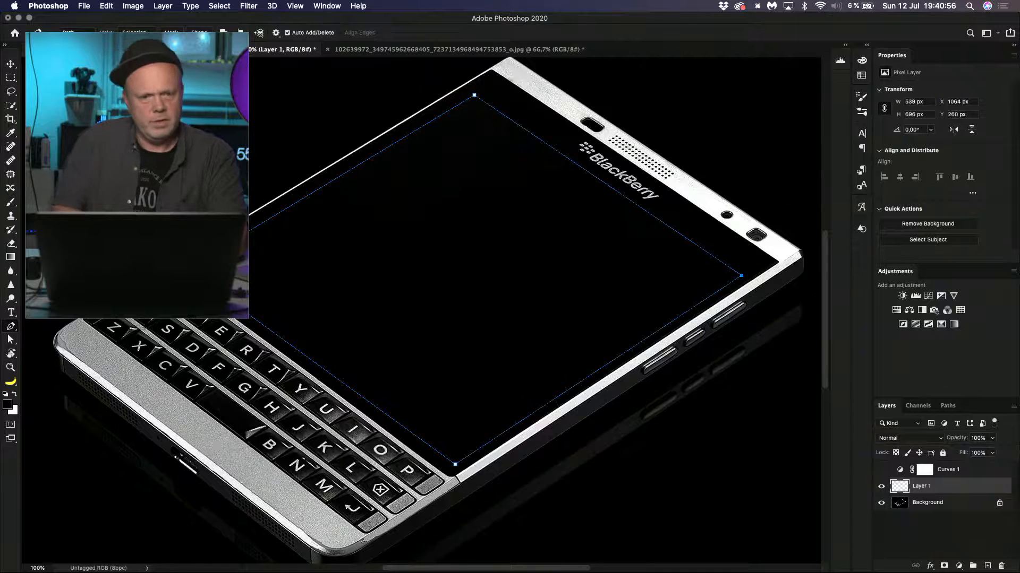
pyautogui.click(133, 33)
pyautogui.press('Return')
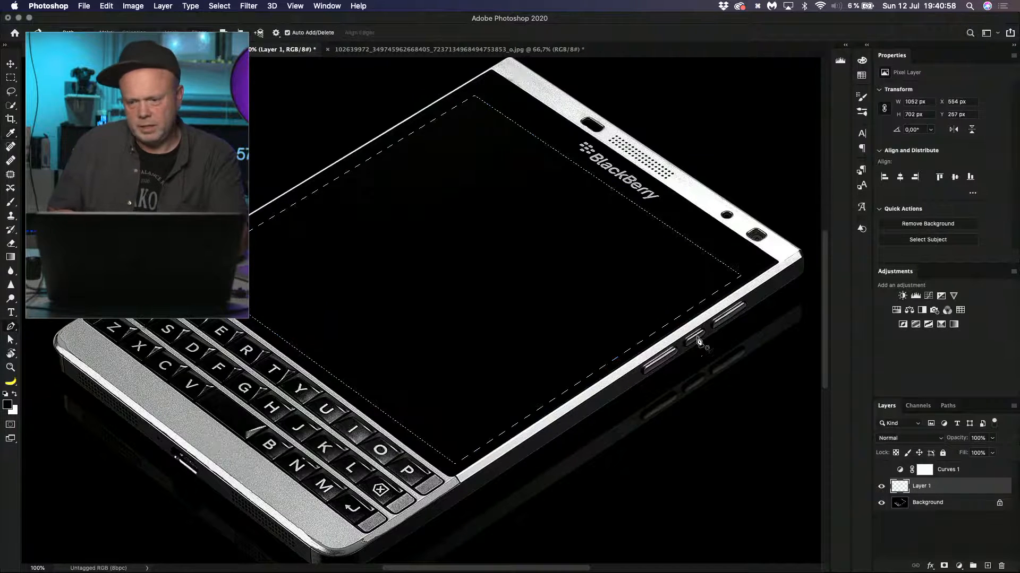
# - Make white the foreground color and choose a white-to-transparent gradient for the Gradient tool
pyautogui.press('super+minus')
pyautogui.press('super+minus')
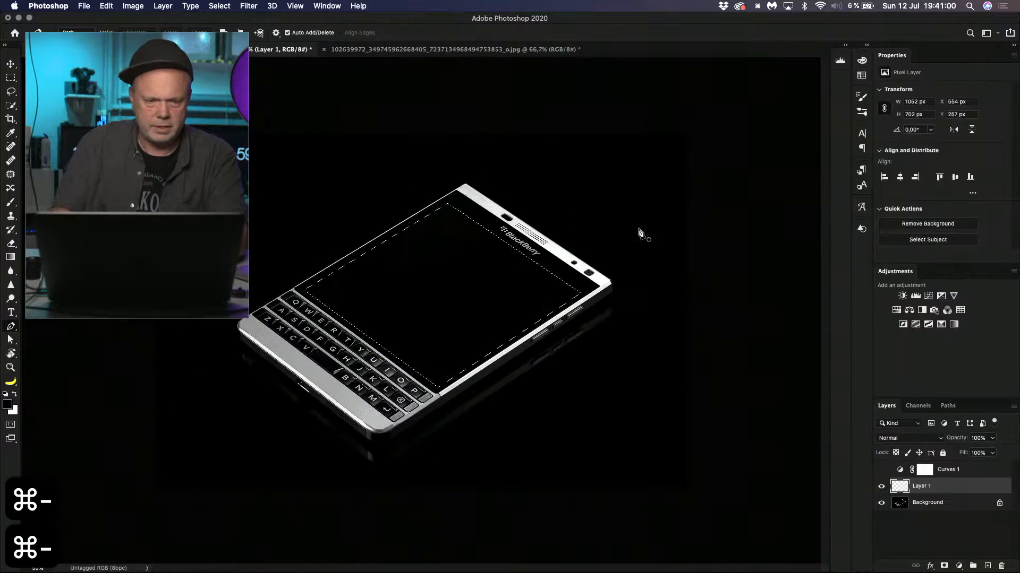
pyautogui.press('x')
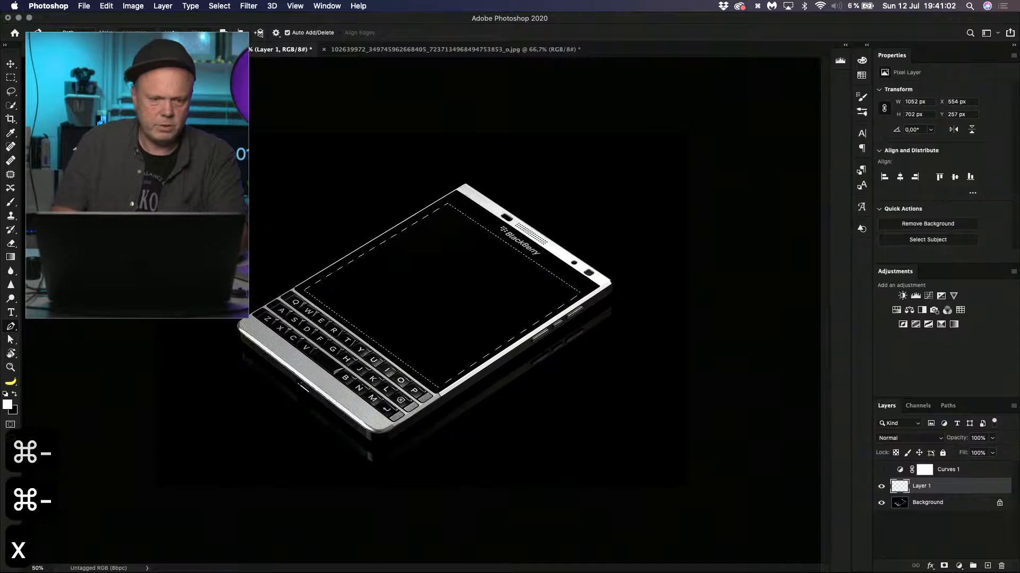
pyautogui.press('g')
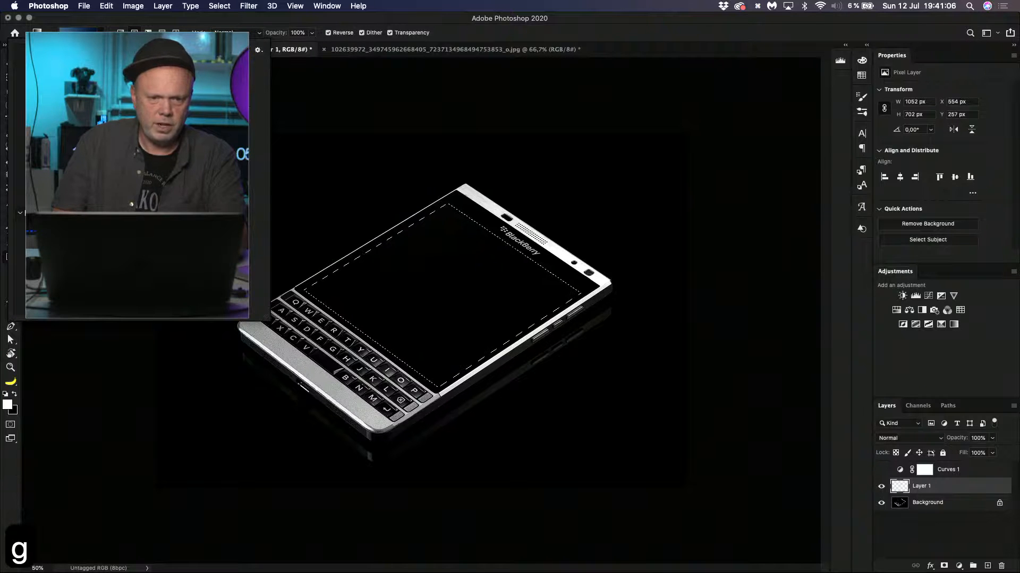
pyautogui.scroll(5, 66, 106)
pyautogui.click(66, 75)
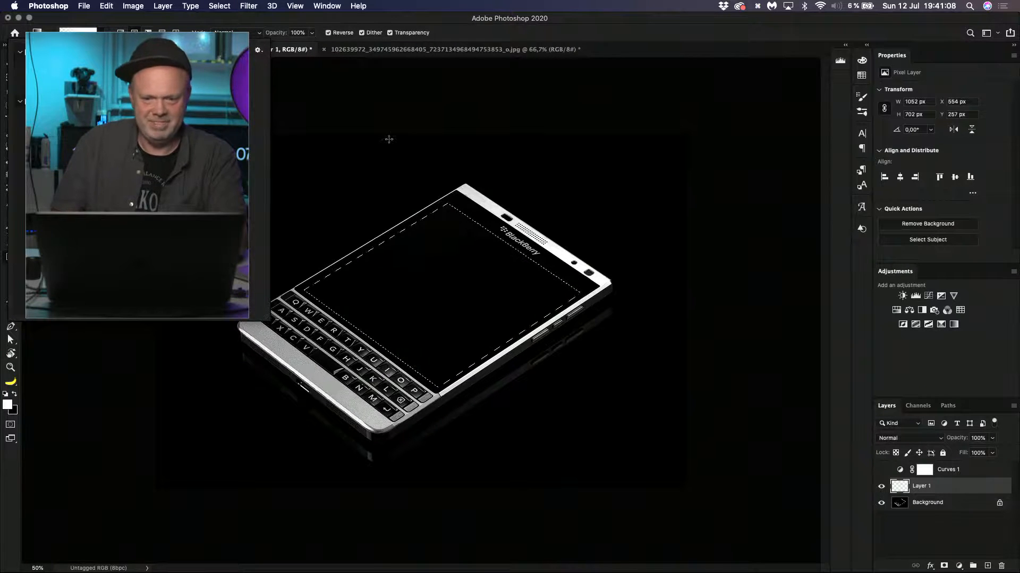
# - Try two white gradients running down the display selection and undo each one
pyautogui.moveTo(447, 155); pyautogui.dragTo(447, 392)
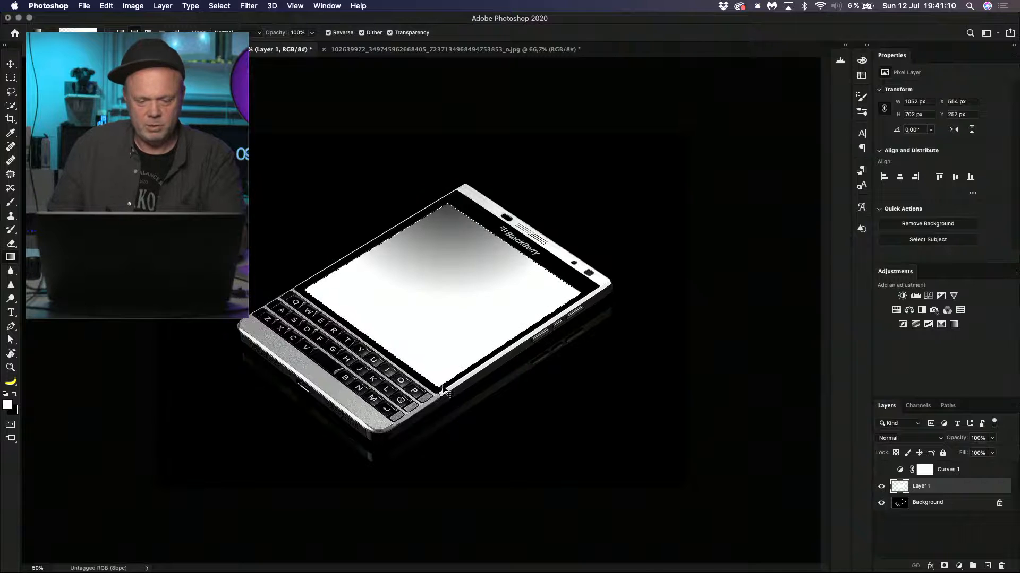
pyautogui.press('super+z')
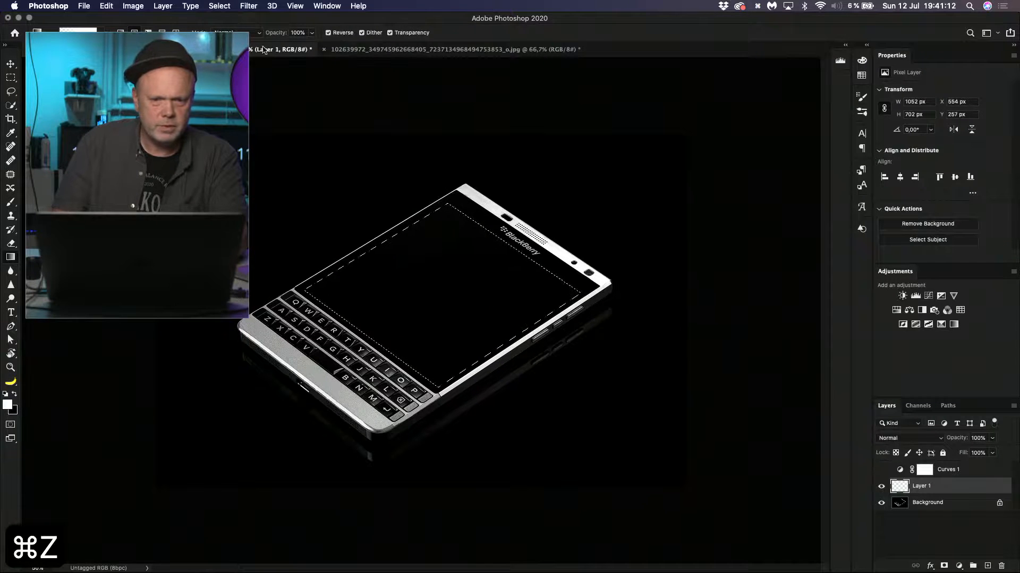
pyautogui.moveTo(449, 118); pyautogui.dragTo(462, 319)
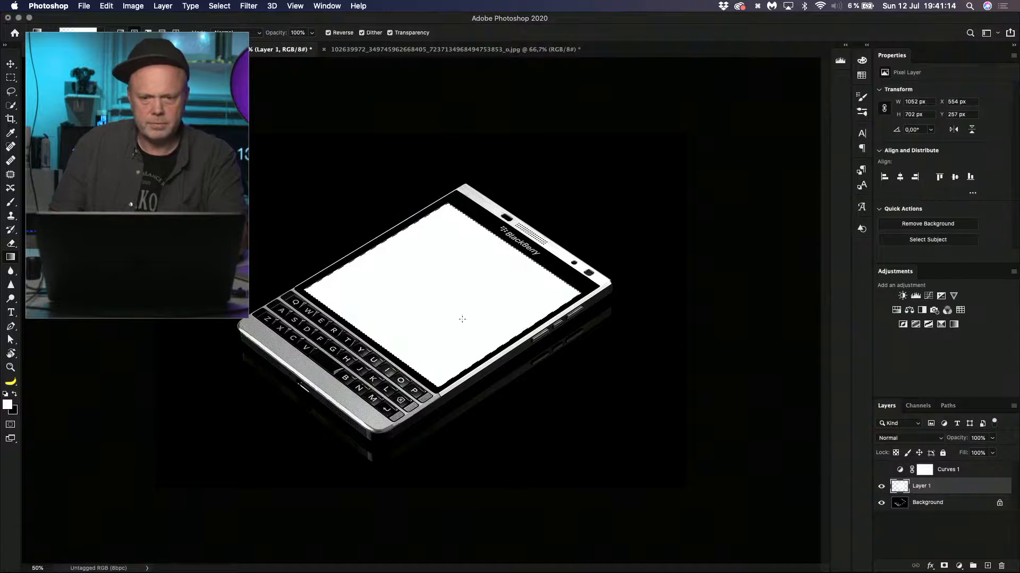
pyautogui.press('super+z')
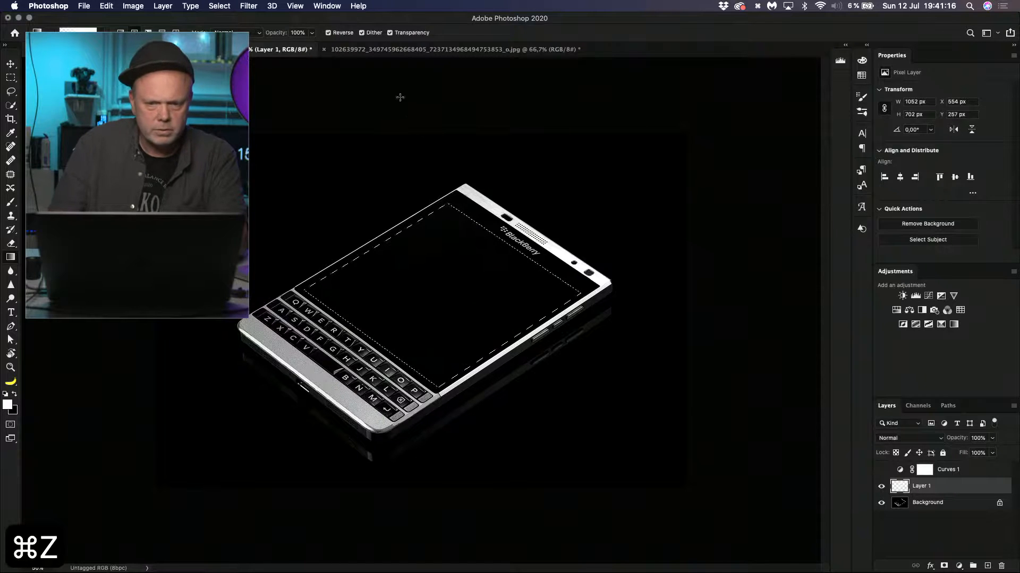
# - Close the reference phone photo with the illustrated screen without saving its changes
pyautogui.moveTo(470, 50); pyautogui.dragTo(450, 220)
pyautogui.press('super+z')
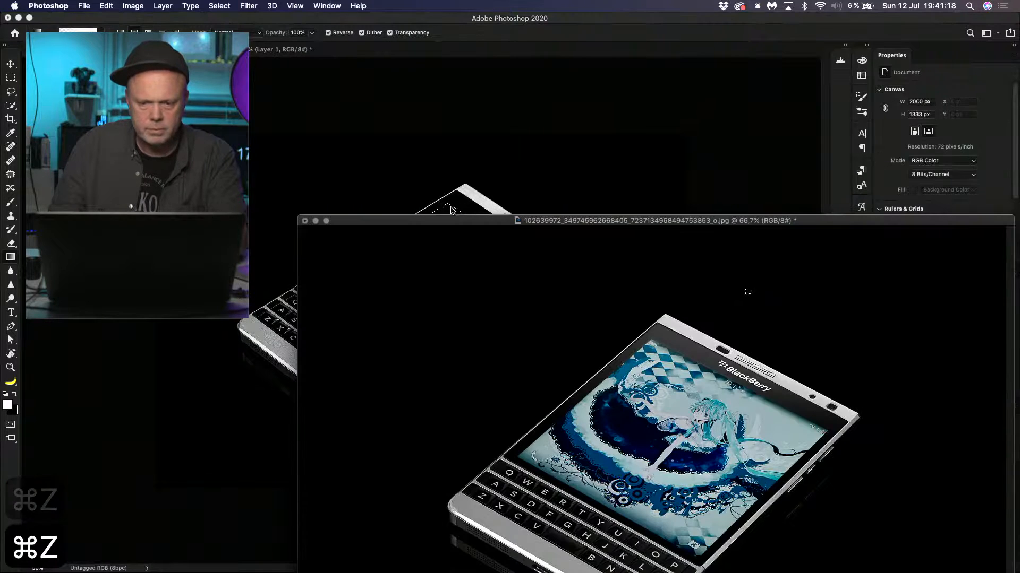
pyautogui.click(304, 220)
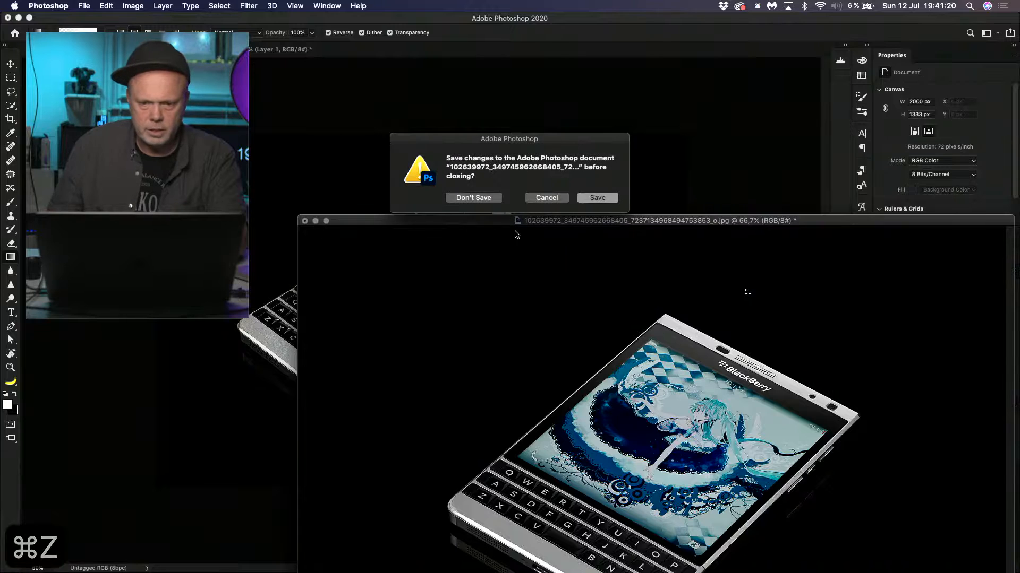
pyautogui.press('super+d')
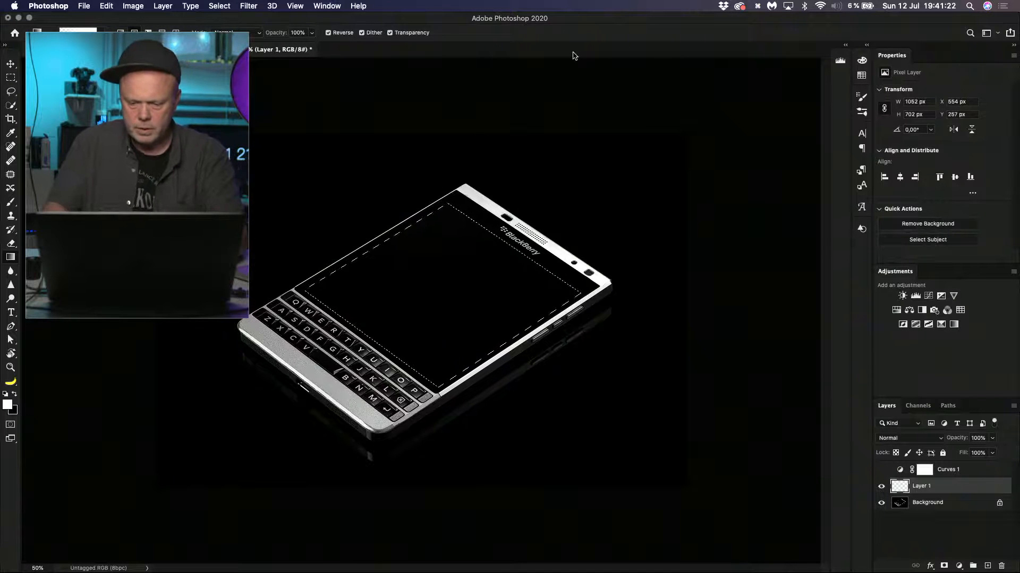
# - Try a white gradient on the display again starting from its upper part, and undo it
pyautogui.press('super+minus')
pyautogui.press('super+minus')
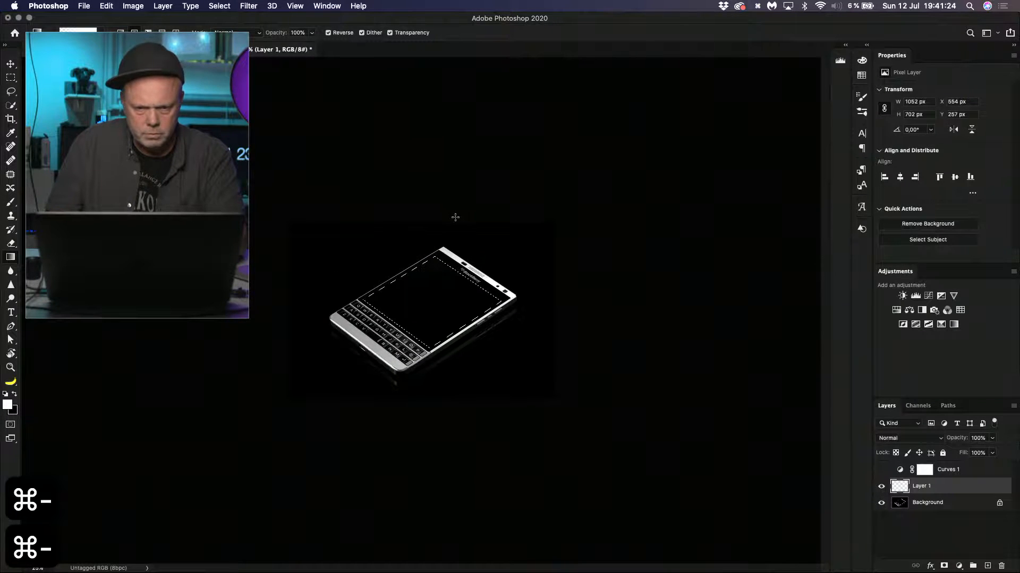
pyautogui.moveTo(436, 280); pyautogui.dragTo(437, 280)
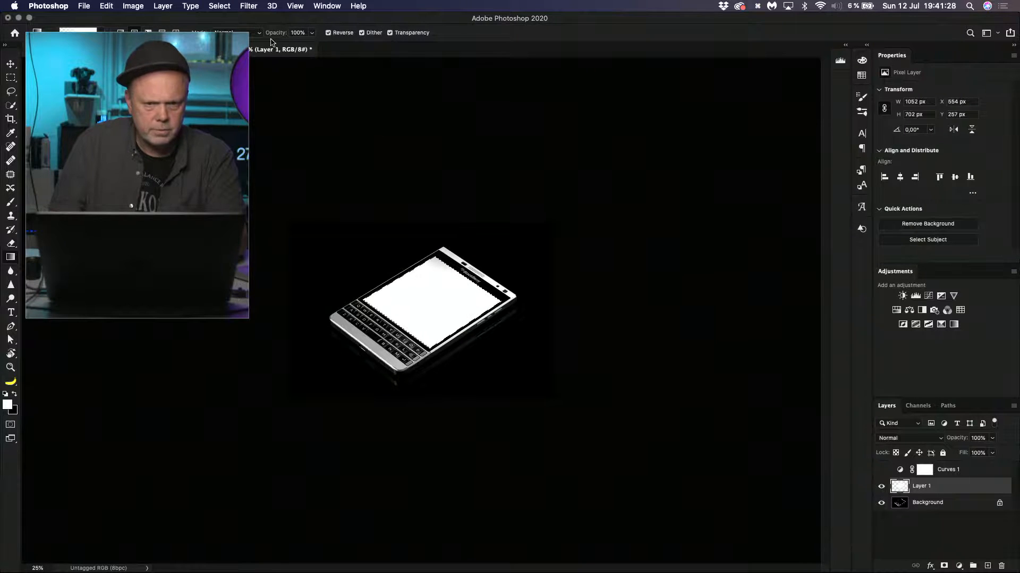
pyautogui.press('super+z')
# - Turn off gradient reversal, apply a faint white gradient at the display's upper corner, and hide the selection edges
pyautogui.click(328, 33)
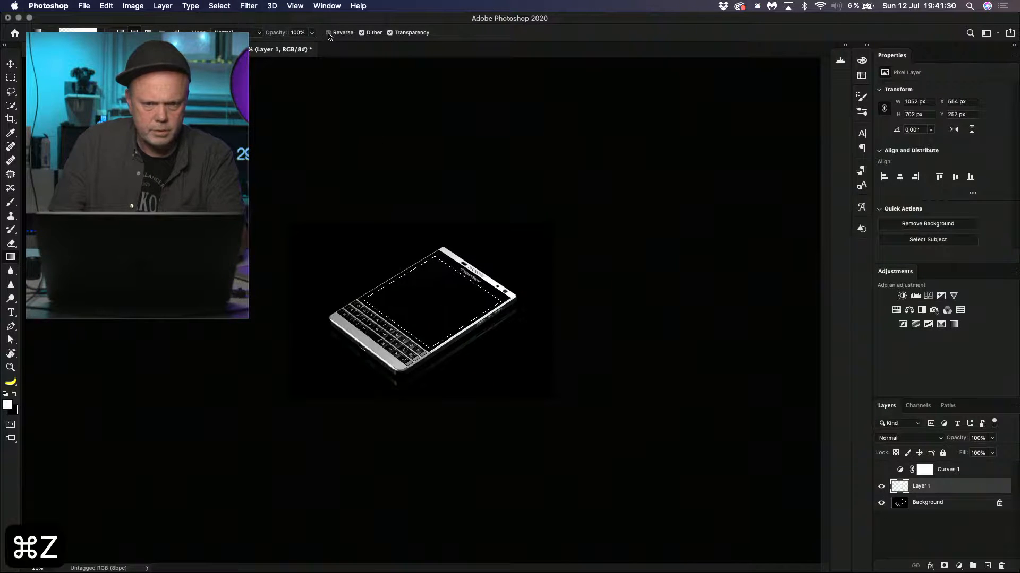
pyautogui.moveTo(442, 225); pyautogui.dragTo(453, 186)
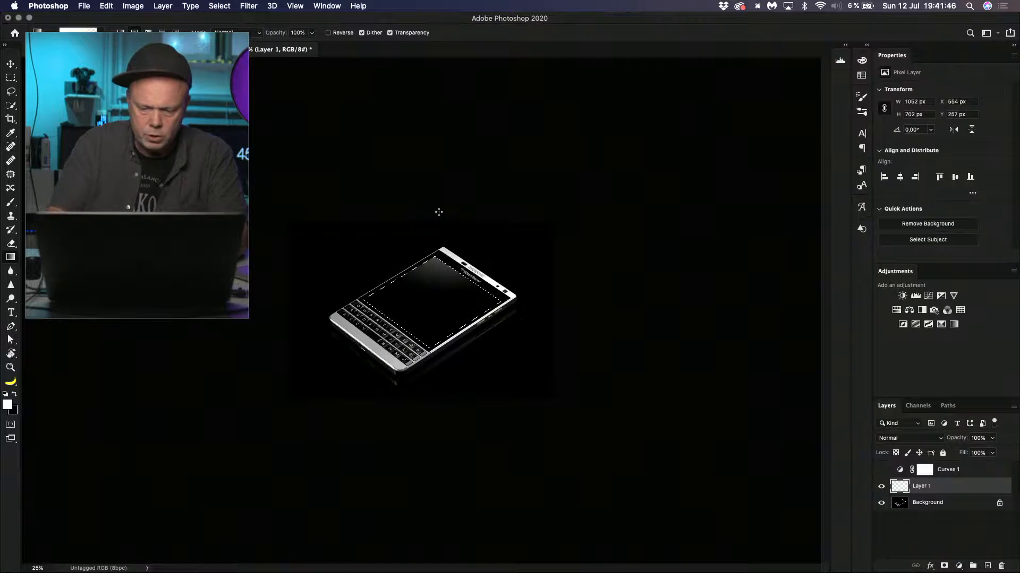
pyautogui.press('super+plus')
pyautogui.press('super+plus')
pyautogui.press('super+h')
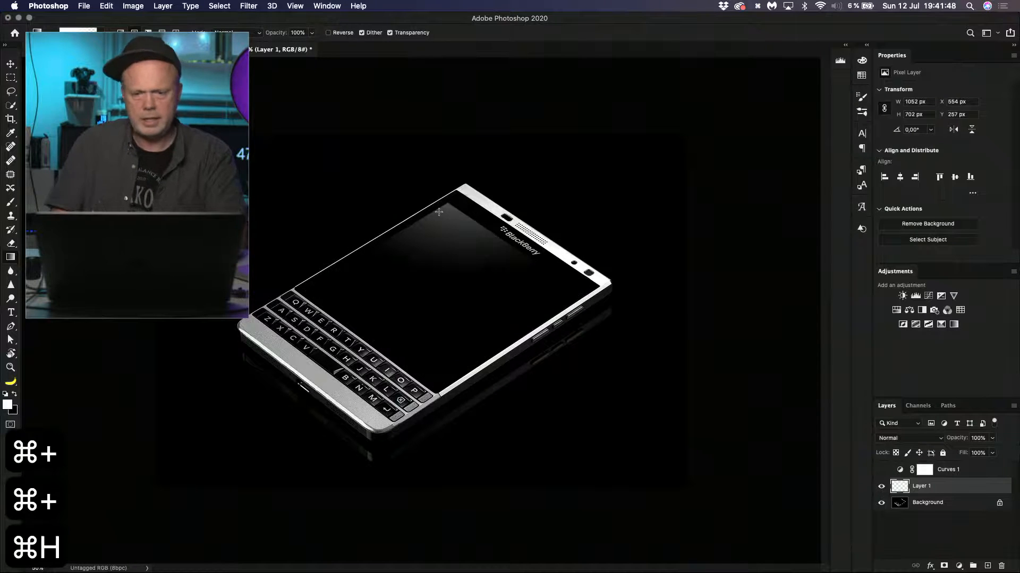
# - Build up the soft highlight at the display's upper corner with three more white gradients
pyautogui.moveTo(471, 114); pyautogui.dragTo(442, 310)
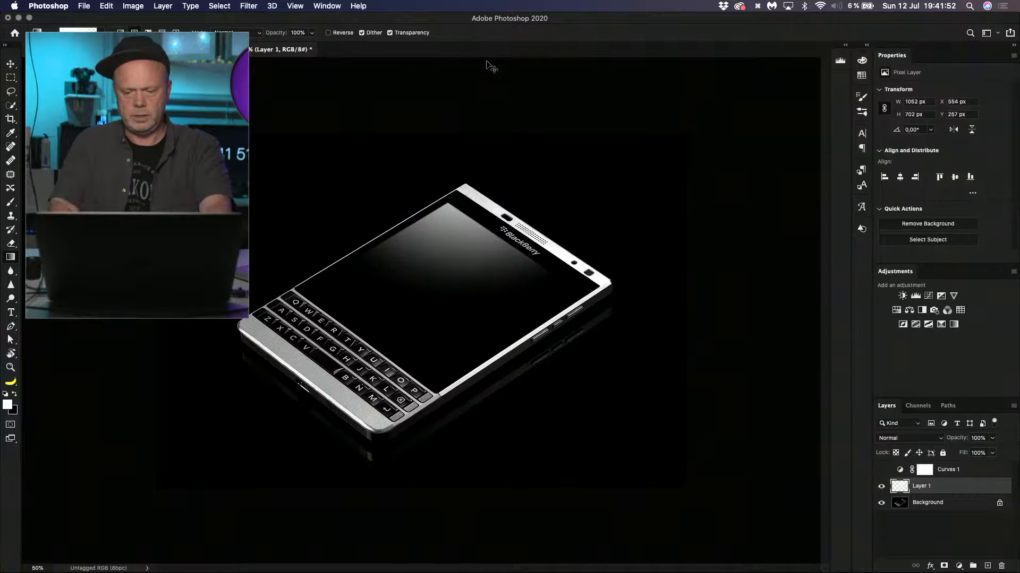
pyautogui.press('super+minus')
pyautogui.moveTo(494, 91); pyautogui.dragTo(431, 299)
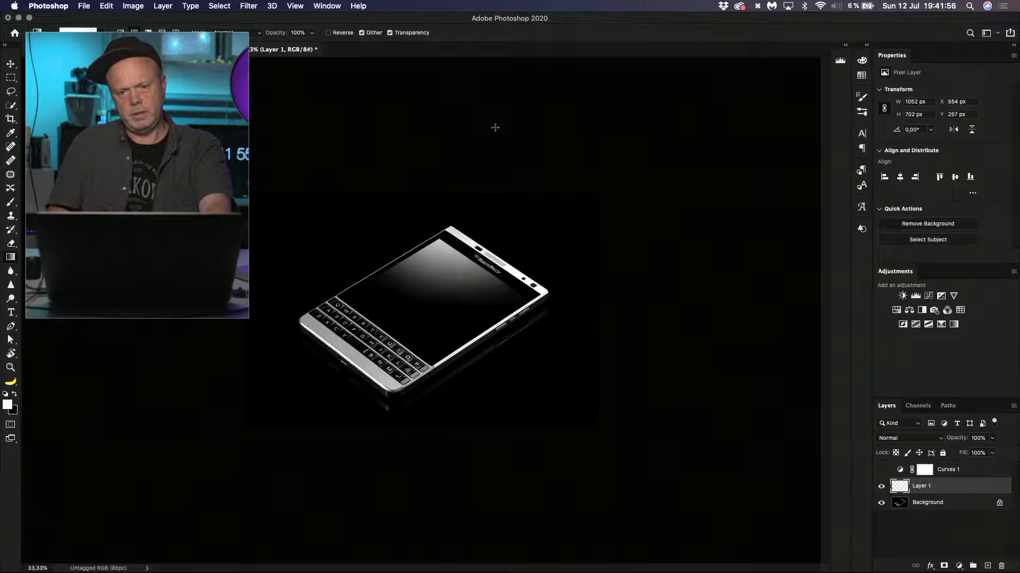
pyautogui.moveTo(476, 173); pyautogui.dragTo(435, 296)
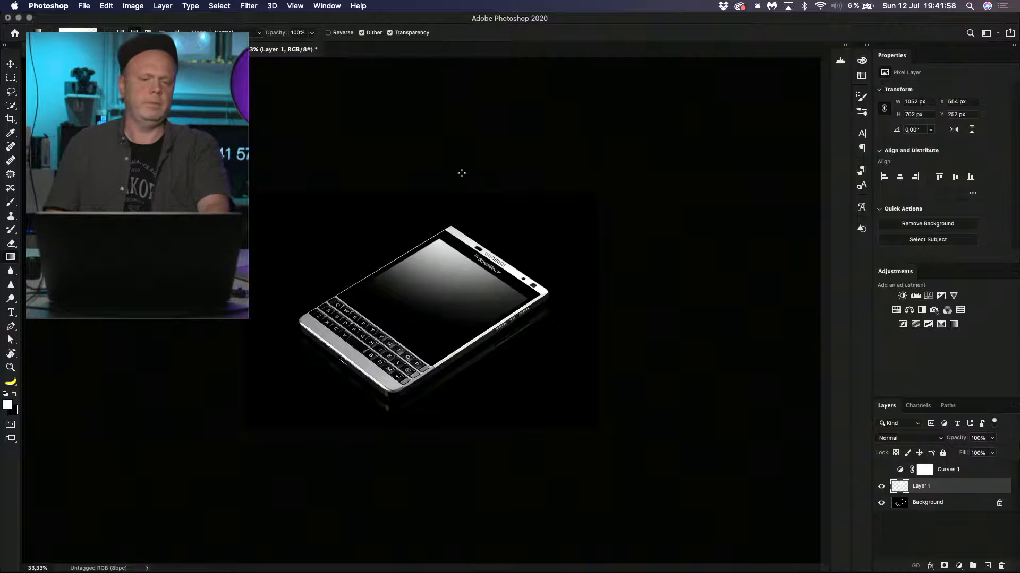
# - Add a layer mask to Layer 1 from the display selection
pyautogui.press('super+minus')
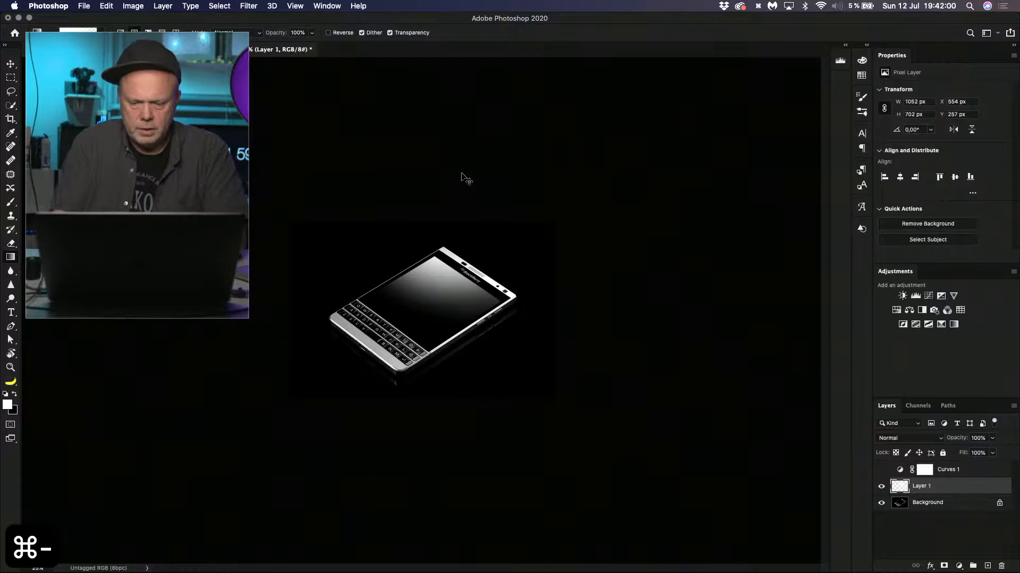
pyautogui.press('super+0')
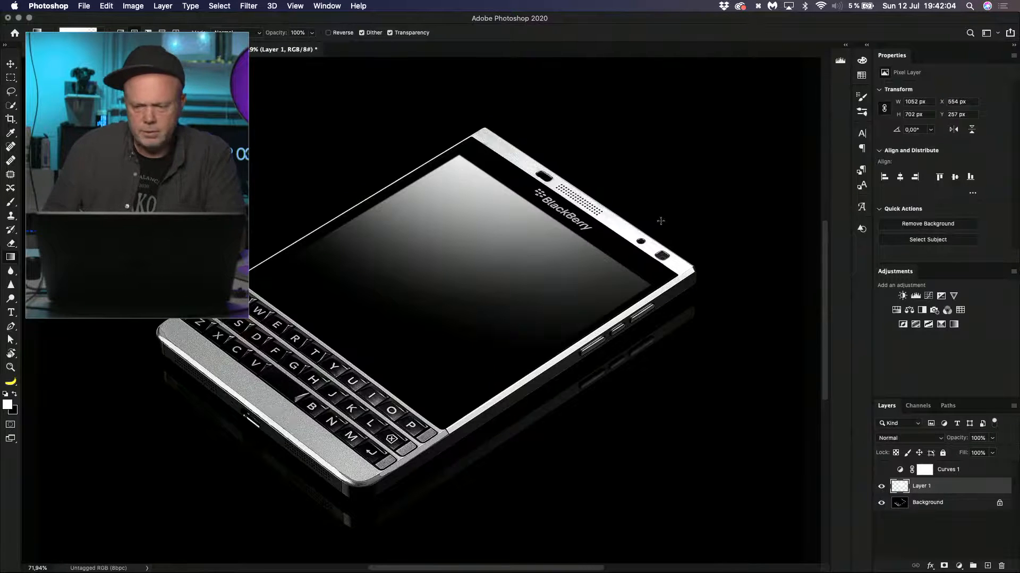
pyautogui.click(944, 567)
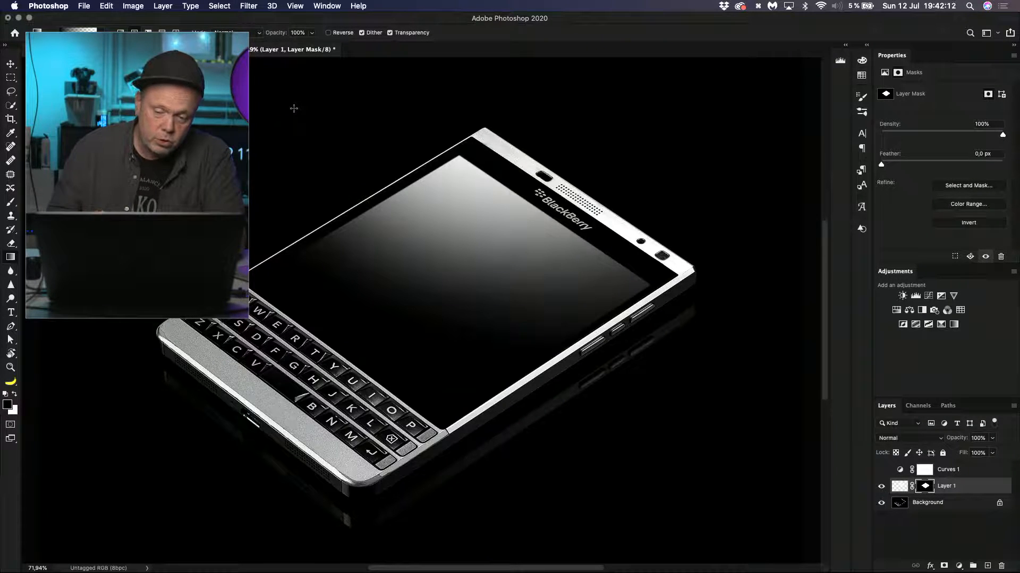
# - Draw a closed Pen path around the phone's upper half with a slanted edge crossing the display, and convert it into a selection
pyautogui.press('m')
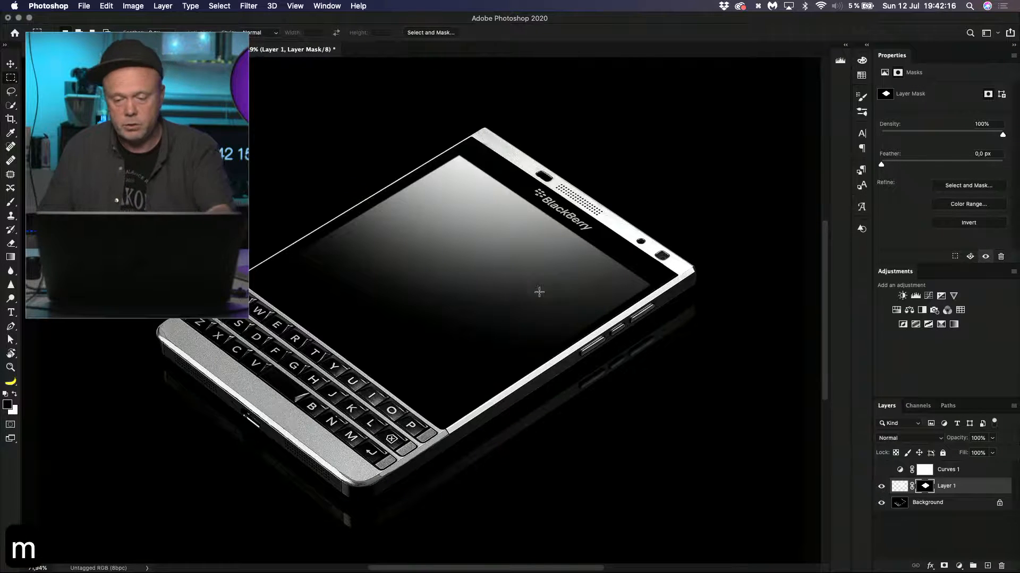
pyautogui.press('p')
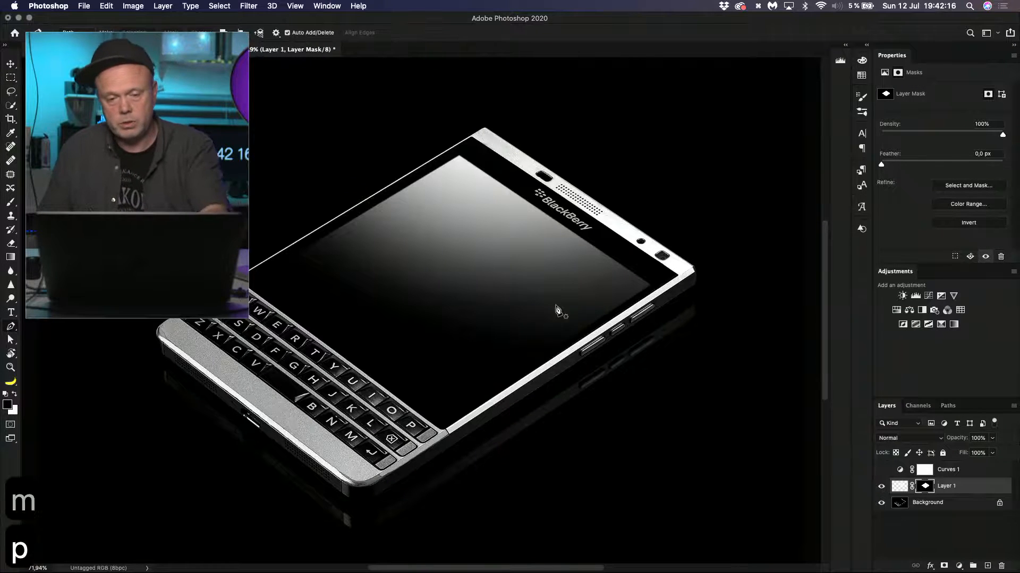
pyautogui.click(676, 262)
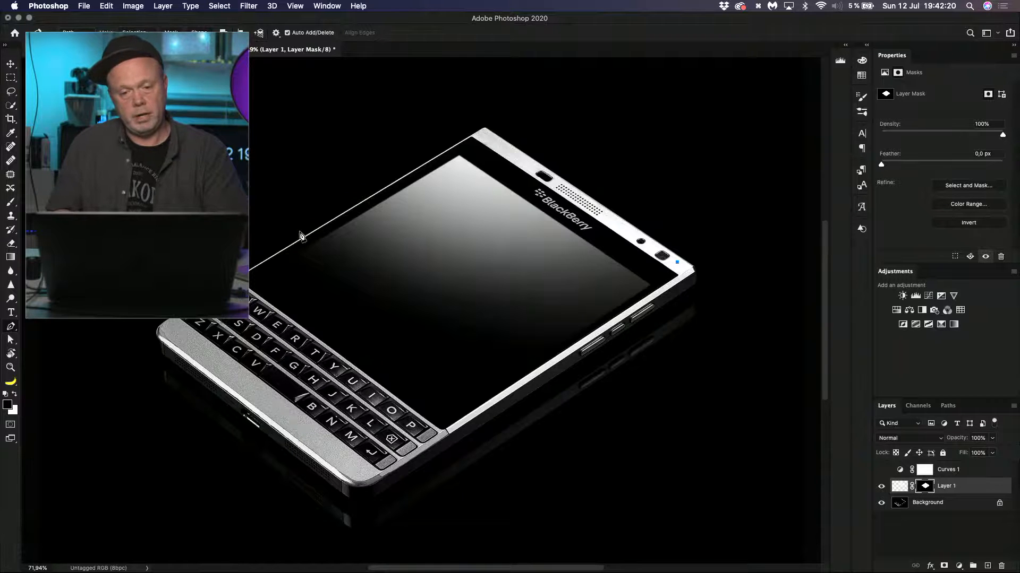
pyautogui.click(275, 238)
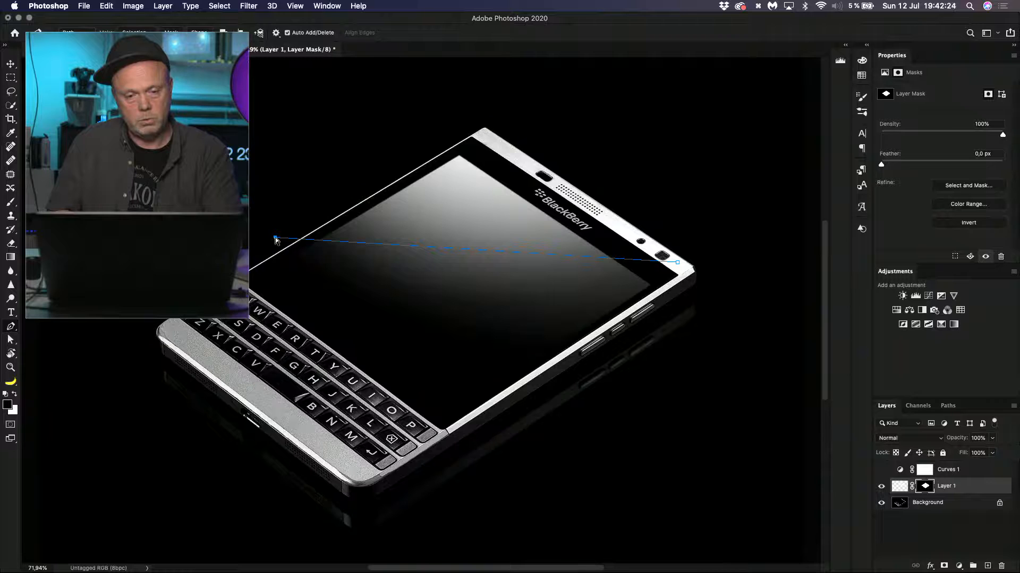
pyautogui.moveTo(275, 238); pyautogui.dragTo(688, 284)
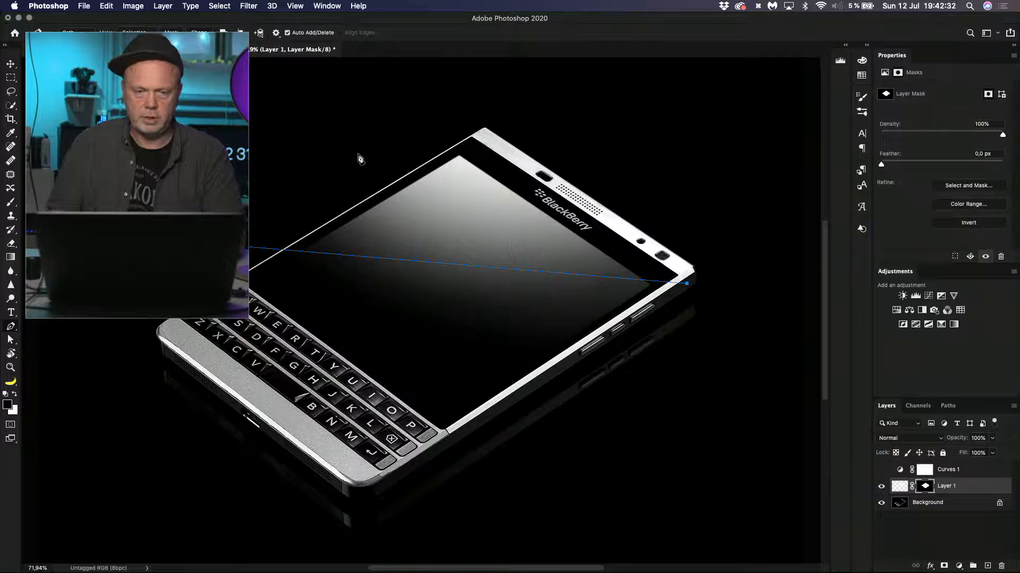
pyautogui.click(494, 88)
pyautogui.click(692, 249)
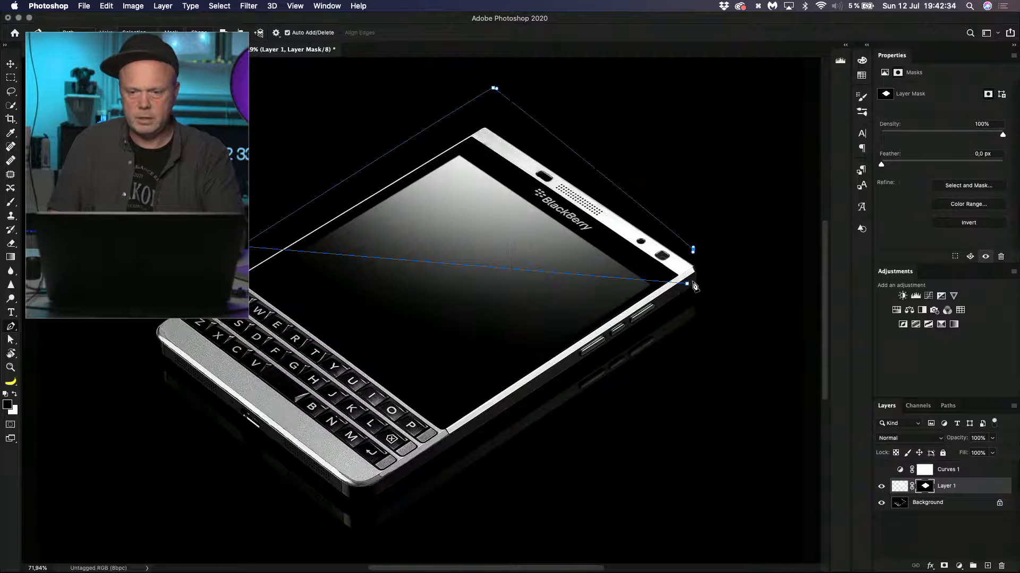
pyautogui.click(687, 284)
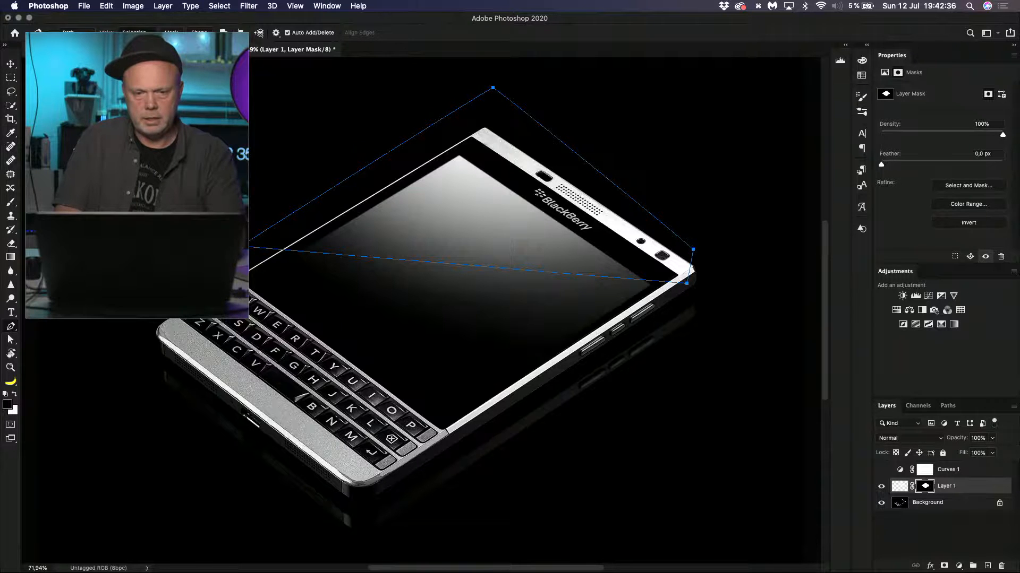
pyautogui.click(135, 33)
pyautogui.press('Return')
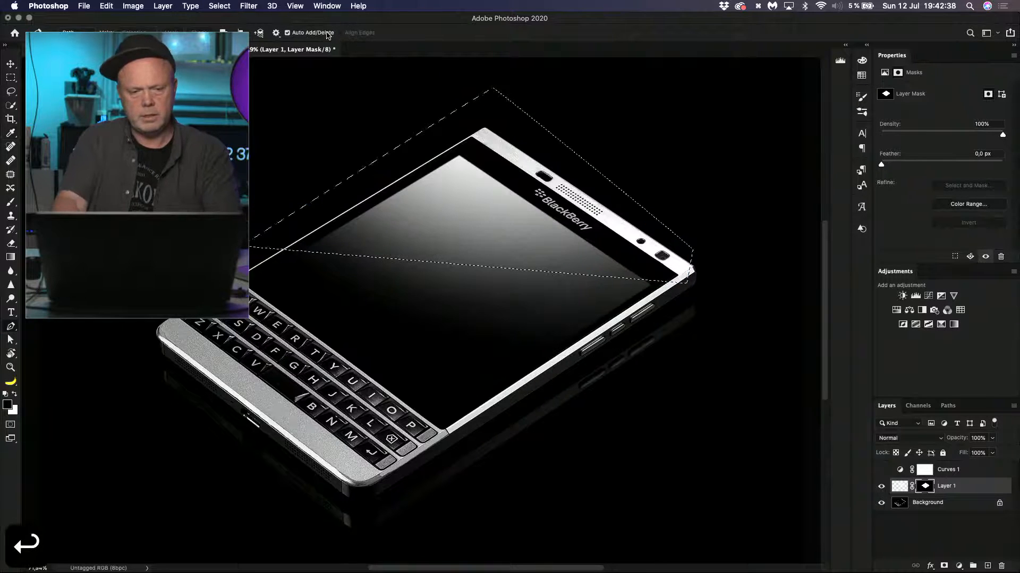
# - Invert the selection and fill Layer 1's mask with black to cut the reflection off below the slanted edge
pyautogui.hotkey('alt', 'BackSpace')
pyautogui.press('super+z')
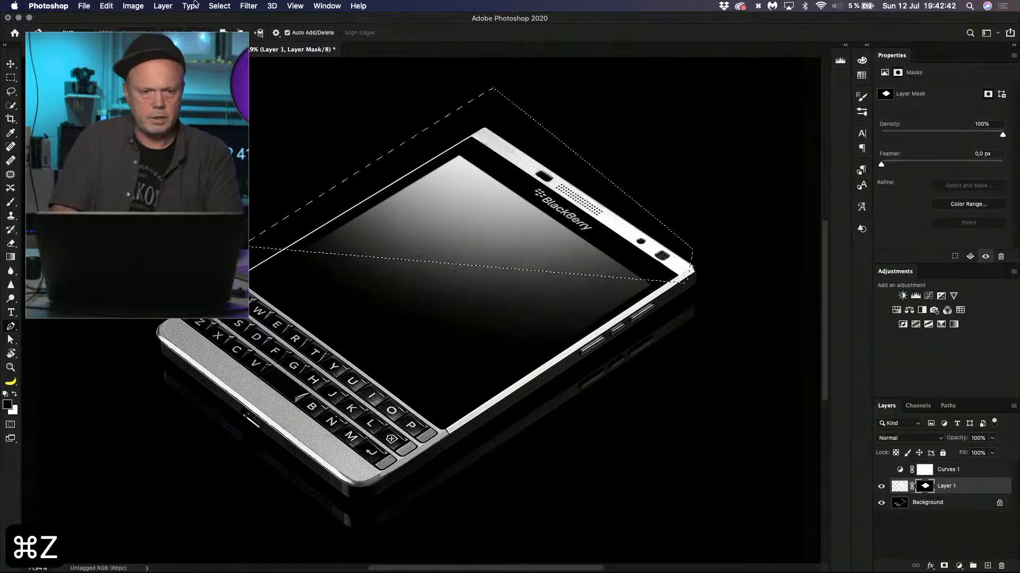
pyautogui.click(219, 6)
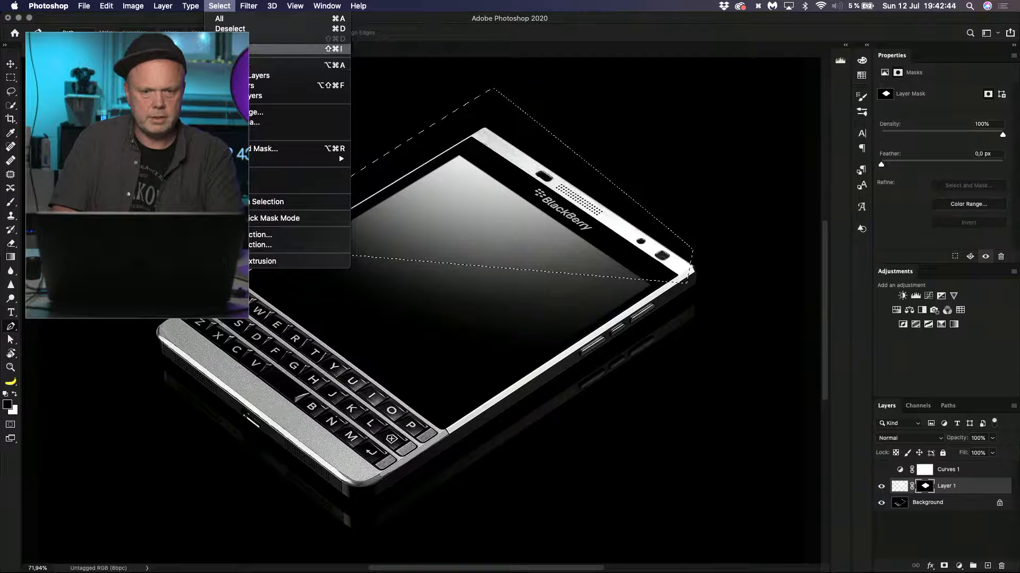
pyautogui.click(252, 49)
pyautogui.hotkey('alt', 'BackSpace')
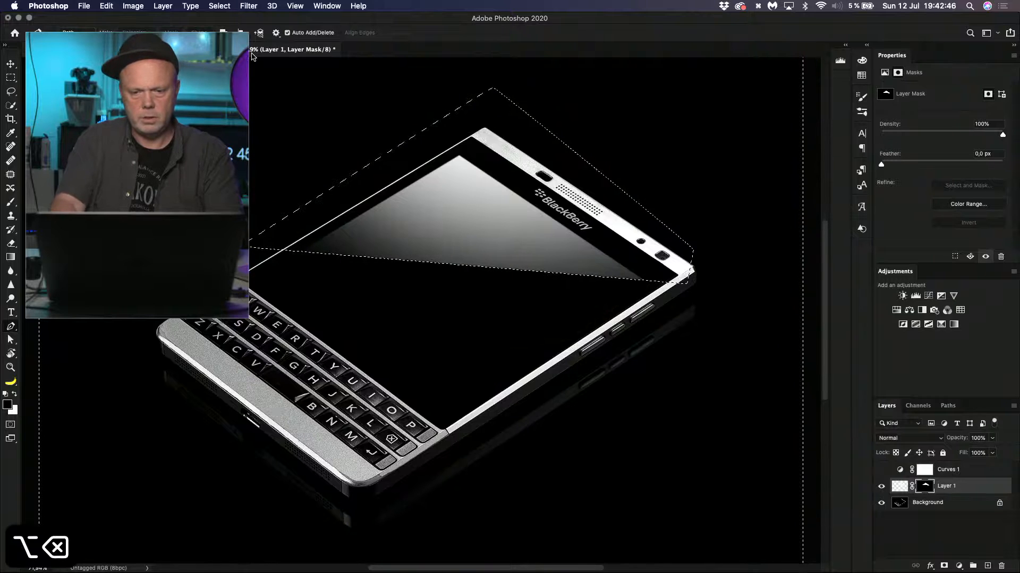
# - Deselect and lower Layer 1's opacity to about 38%
pyautogui.press('super+d')
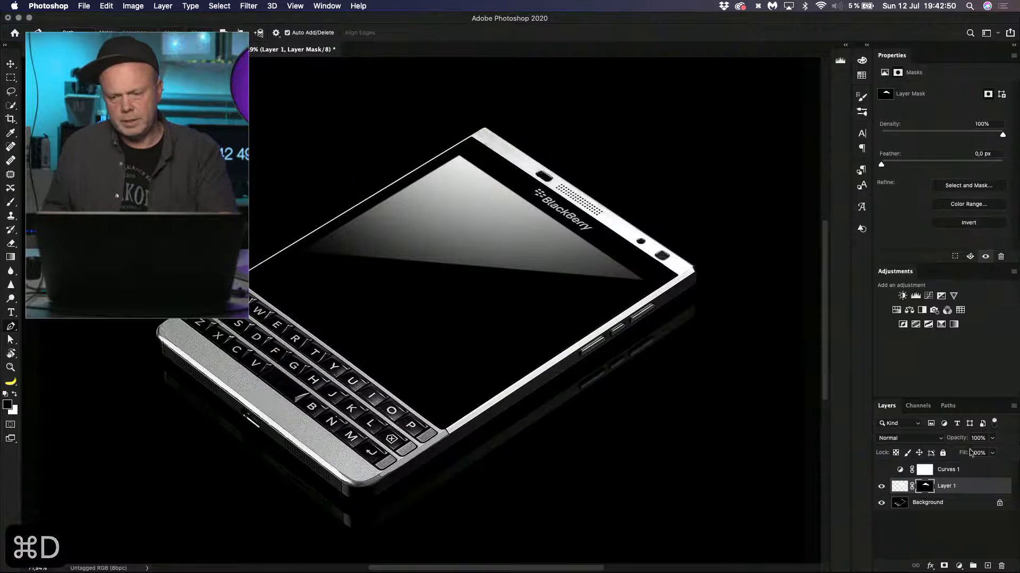
pyautogui.moveTo(959, 439); pyautogui.dragTo(940, 442)
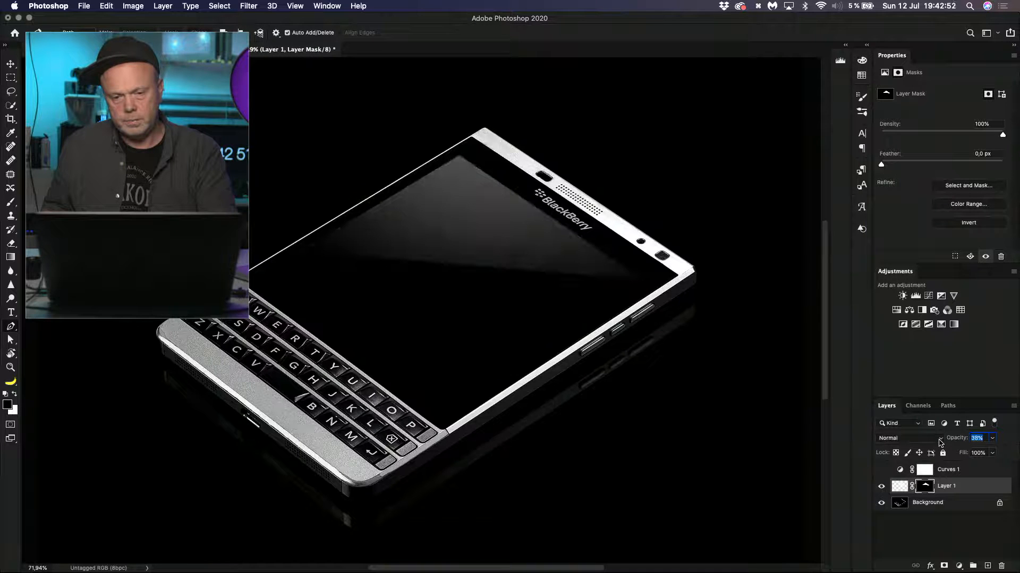
# - Set Layer 1's opacity to 39%
pyautogui.press('Return')
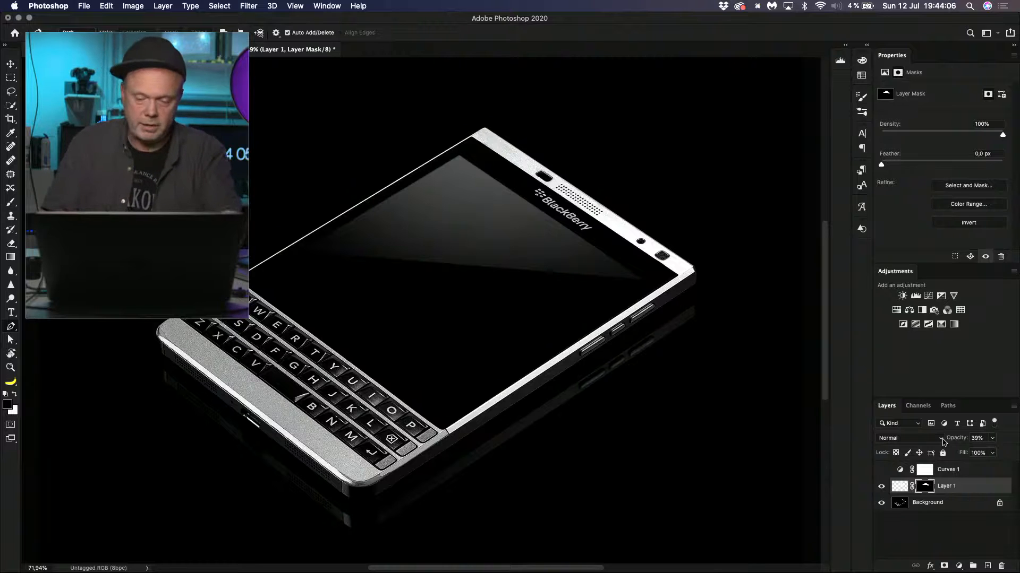
pyautogui.press('m')
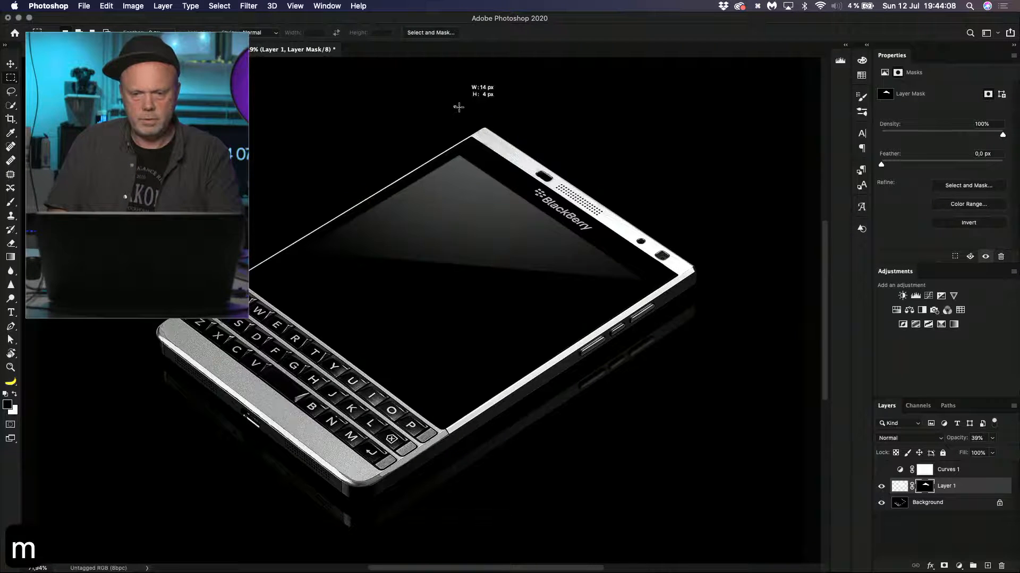
pyautogui.moveTo(459, 107); pyautogui.dragTo(729, 308)
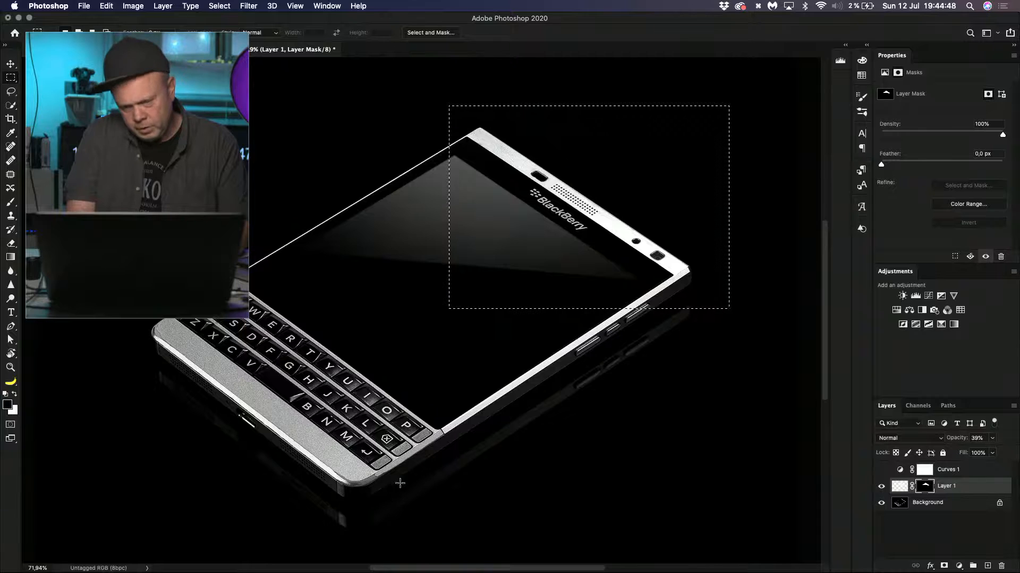
pyautogui.moveTo(360, 472)
pyautogui.mouseDown()
pyautogui.moveTo(455, 455)
pyautogui.moveTo(440, 433)
pyautogui.mouseUp()
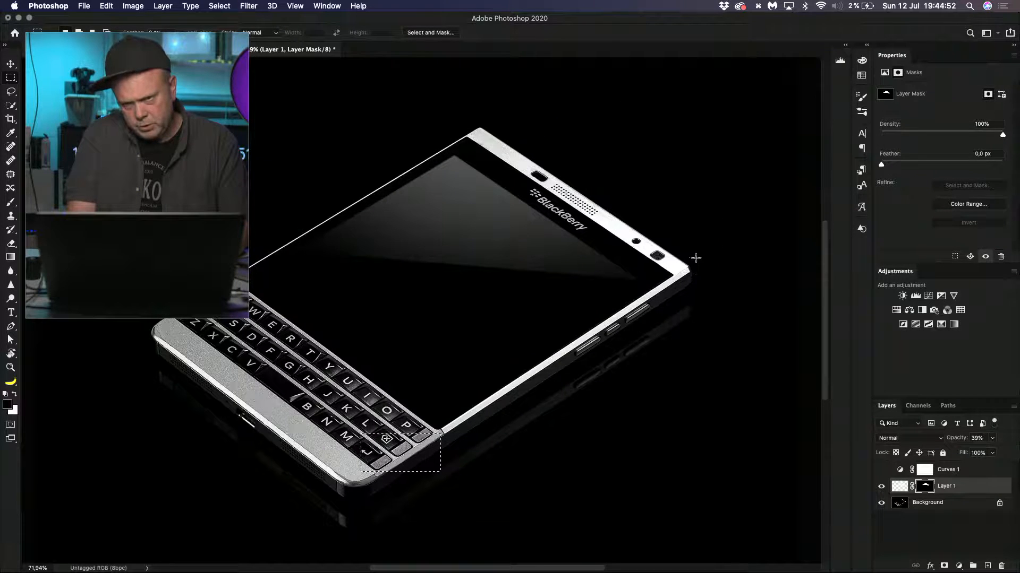
pyautogui.moveTo(618, 308); pyautogui.dragTo(618, 308)
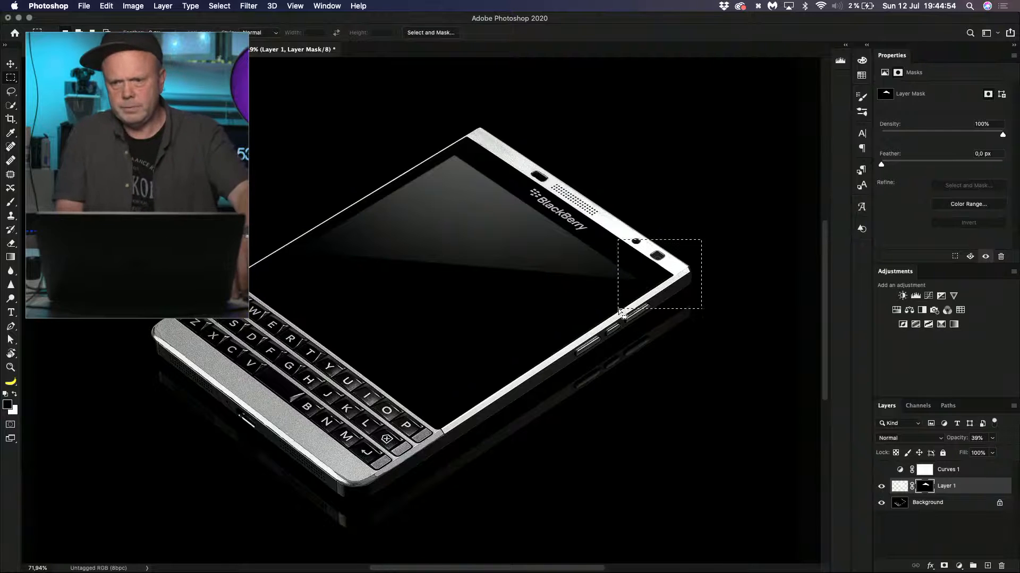
pyautogui.press('super+d')
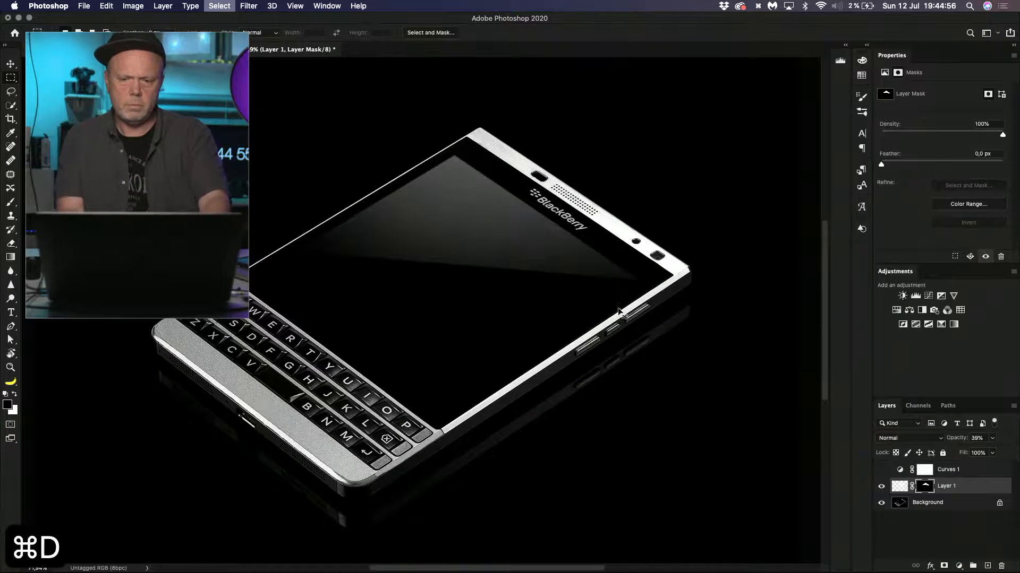